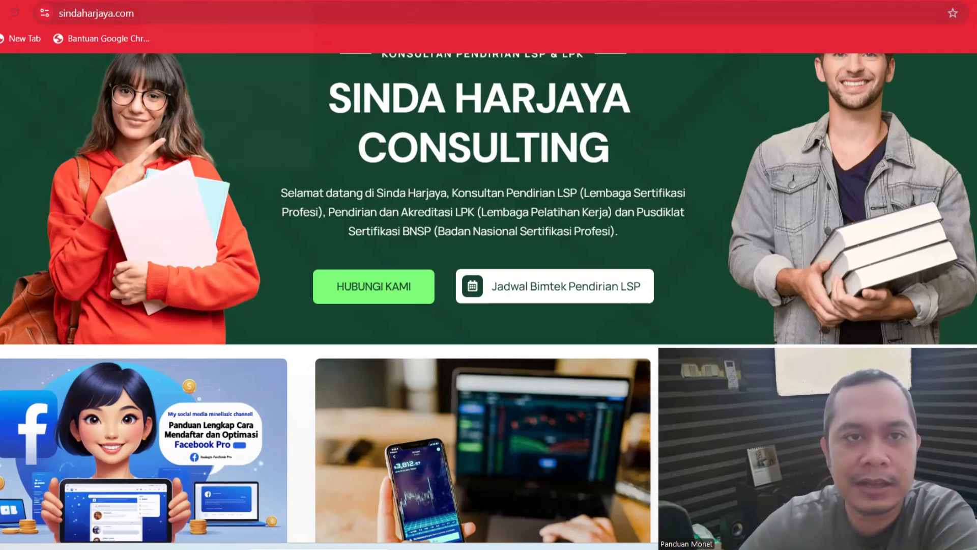
Step: View the nextmovie.id travel blog homepage and return to the header of the sindaharjaya.com homepage
{"action": "left_click", "coordinate": [196, 0]}
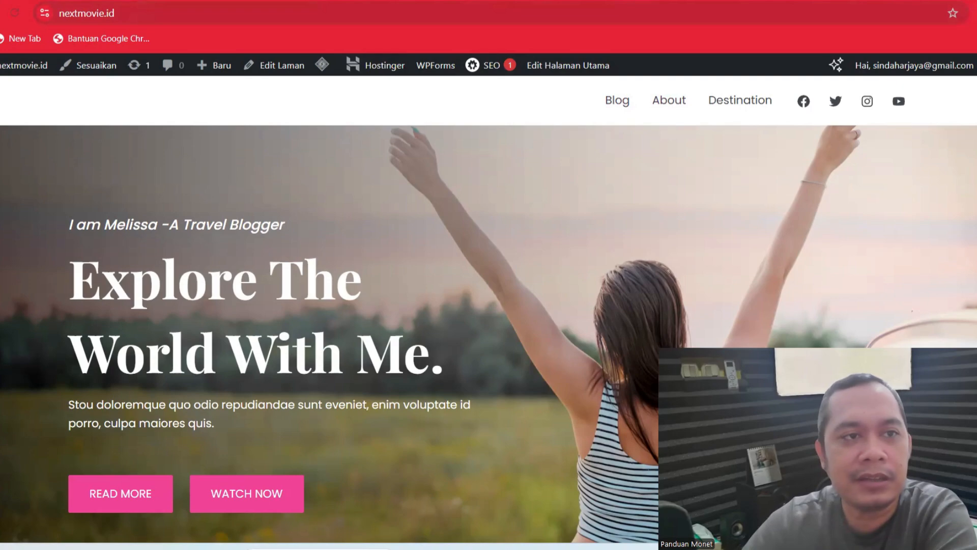
{"action": "left_click", "coordinate": [41, 1]}
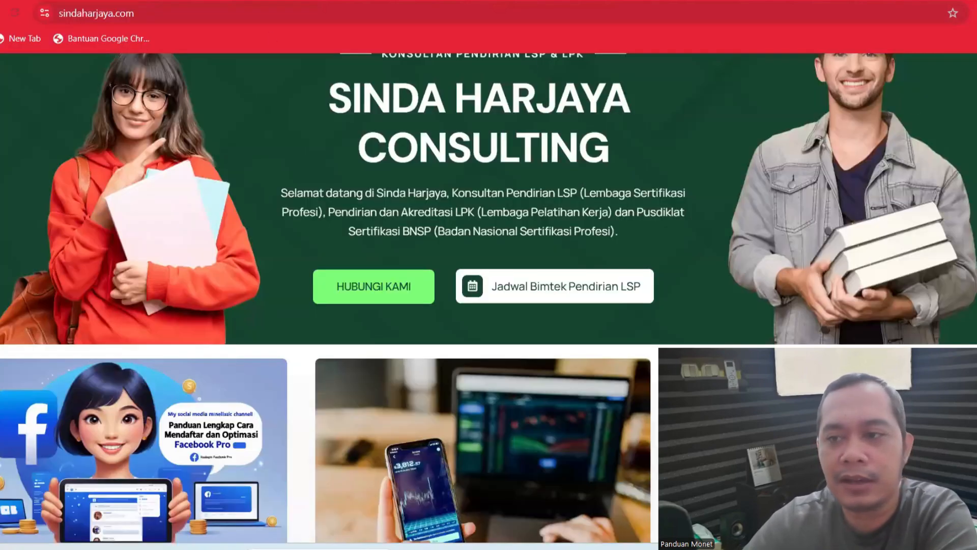
{"action": "scroll", "coordinate": [347, 128], "scroll_direction": "up", "scroll_amount": 4}
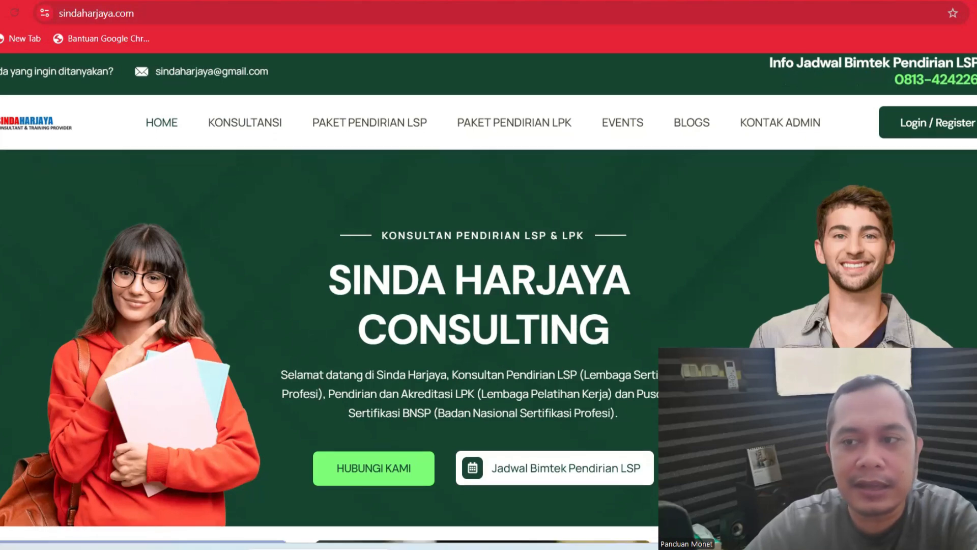
Step: Examine the overall layout of the Sinda Harjaya homepage from its navigation menu to the footer links
{"action": "scroll", "coordinate": [489, 298], "scroll_direction": "down", "scroll_amount": 9}
{"action": "scroll", "coordinate": [489, 298], "scroll_direction": "down", "scroll_amount": 12}
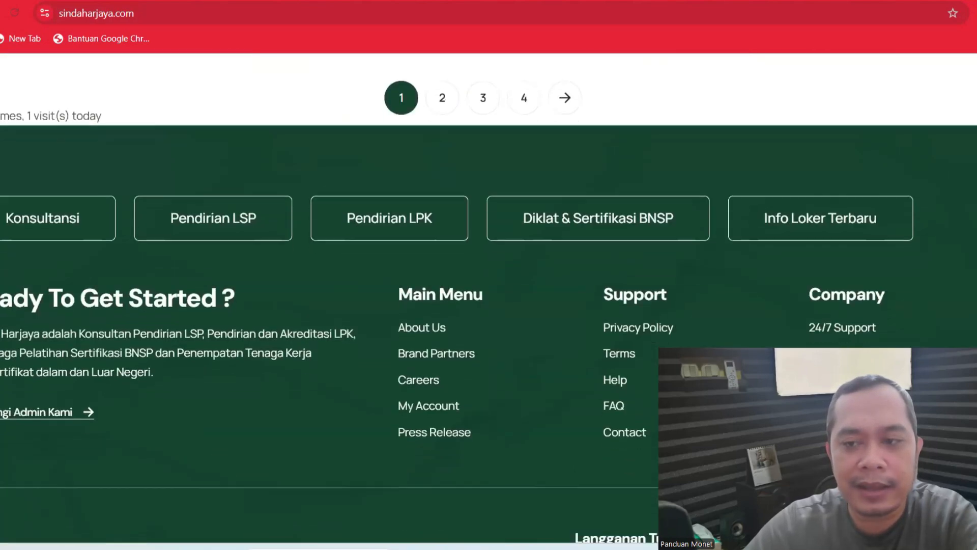
{"action": "scroll", "coordinate": [489, 298], "scroll_direction": "up", "scroll_amount": 8}
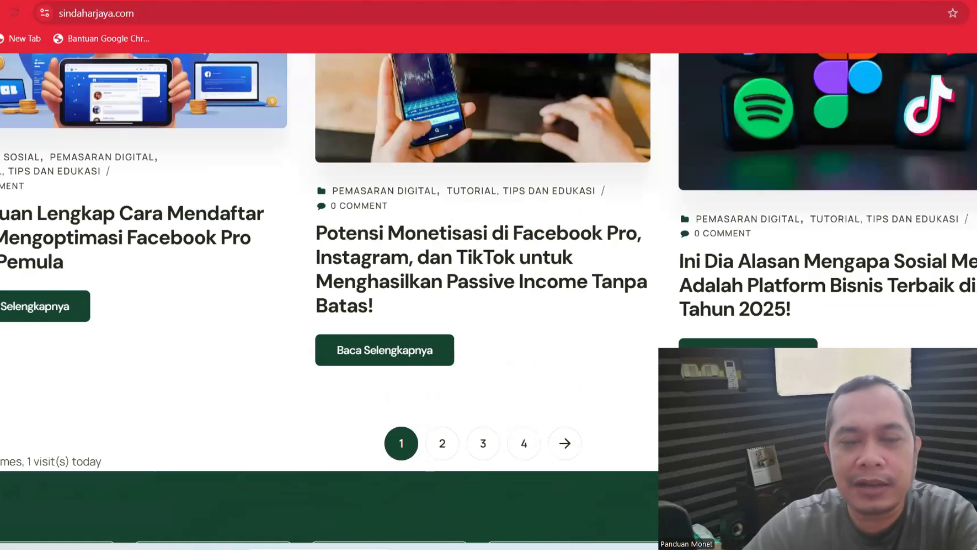
{"action": "scroll", "coordinate": [301, 227], "scroll_direction": "up", "scroll_amount": 12}
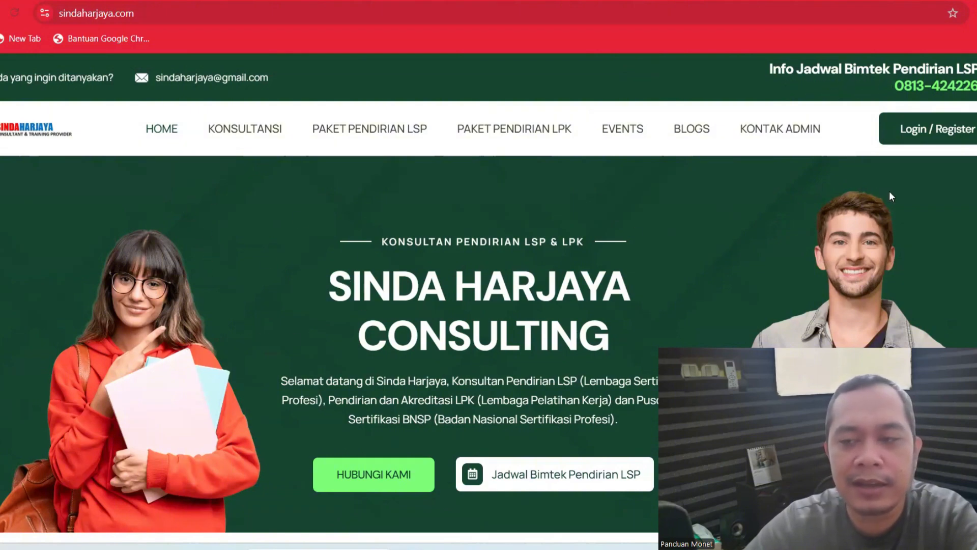
{"action": "scroll", "coordinate": [489, 300], "scroll_direction": "down", "scroll_amount": 1}
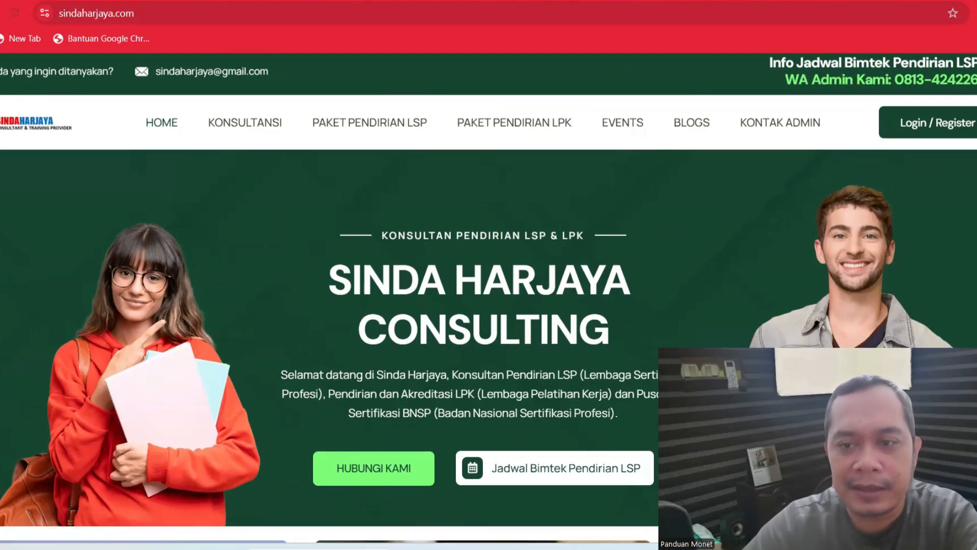
{"action": "scroll", "coordinate": [488, 300], "scroll_direction": "down", "scroll_amount": 10}
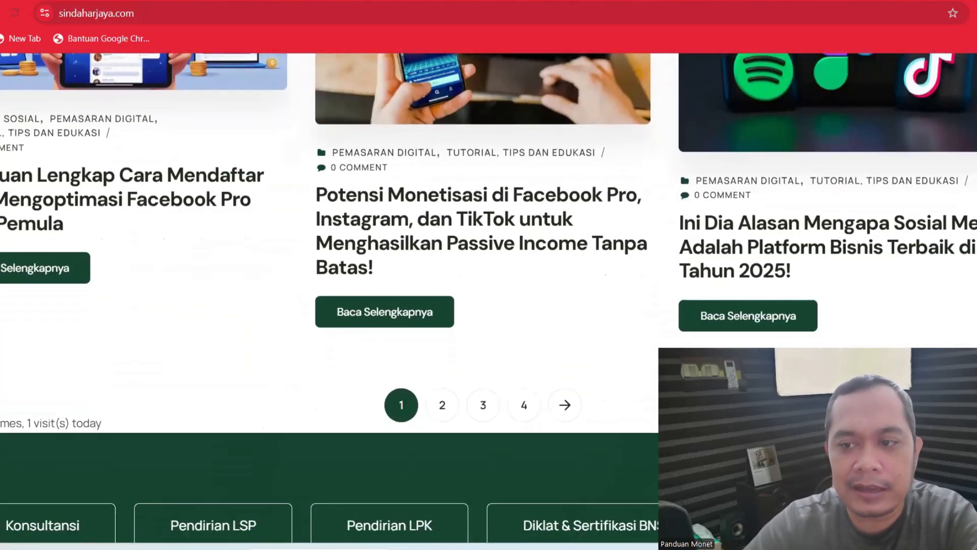
{"action": "scroll", "coordinate": [489, 300], "scroll_direction": "down", "scroll_amount": 4}
{"action": "scroll", "coordinate": [489, 300], "scroll_direction": "up", "scroll_amount": 20}
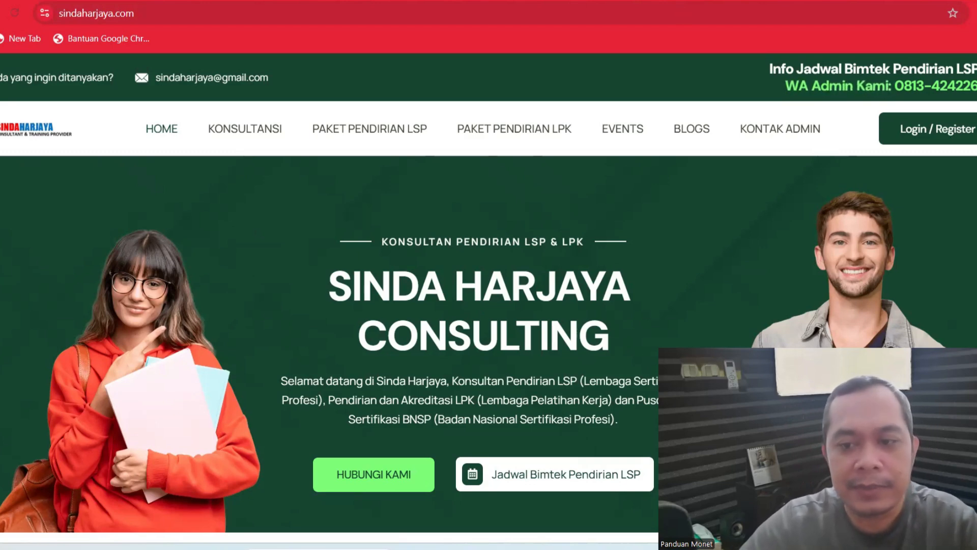
Step: Examine the homepage's consulting banner, blog article cards, page numbering and footer with the newsletter subscription form
{"action": "scroll", "coordinate": [488, 298], "scroll_direction": "down", "scroll_amount": 3}
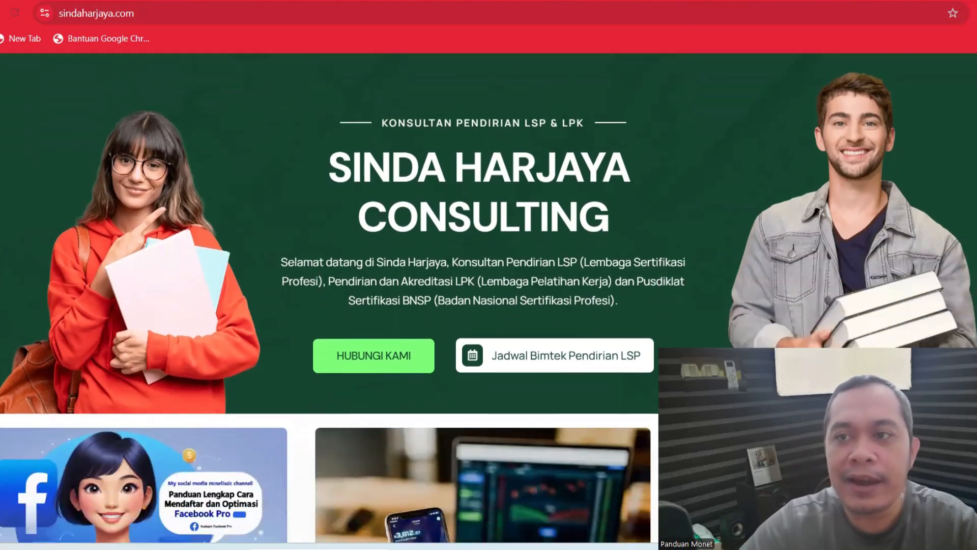
{"action": "scroll", "coordinate": [489, 298], "scroll_direction": "up", "scroll_amount": 1}
{"action": "scroll", "coordinate": [488, 298], "scroll_direction": "up", "scroll_amount": 1}
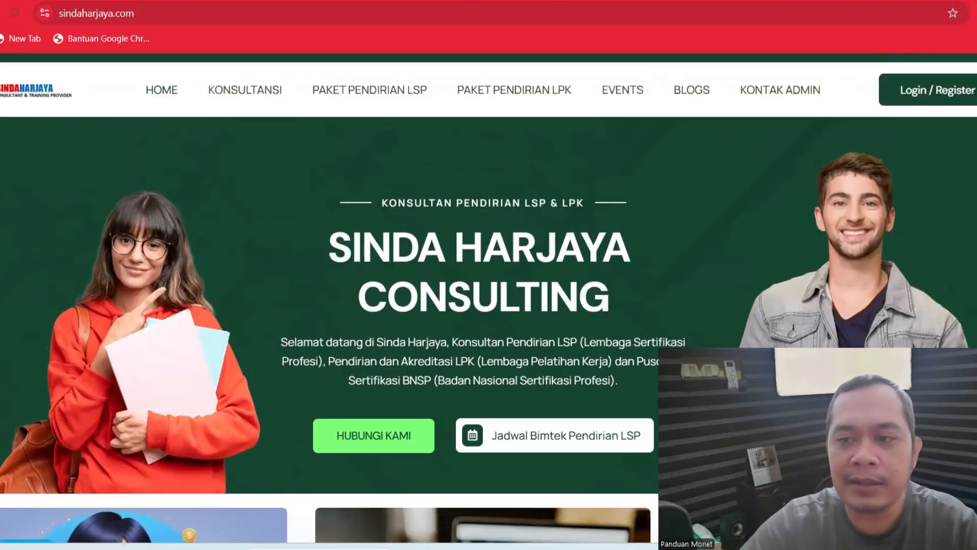
{"action": "scroll", "coordinate": [489, 298], "scroll_direction": "down", "scroll_amount": 3}
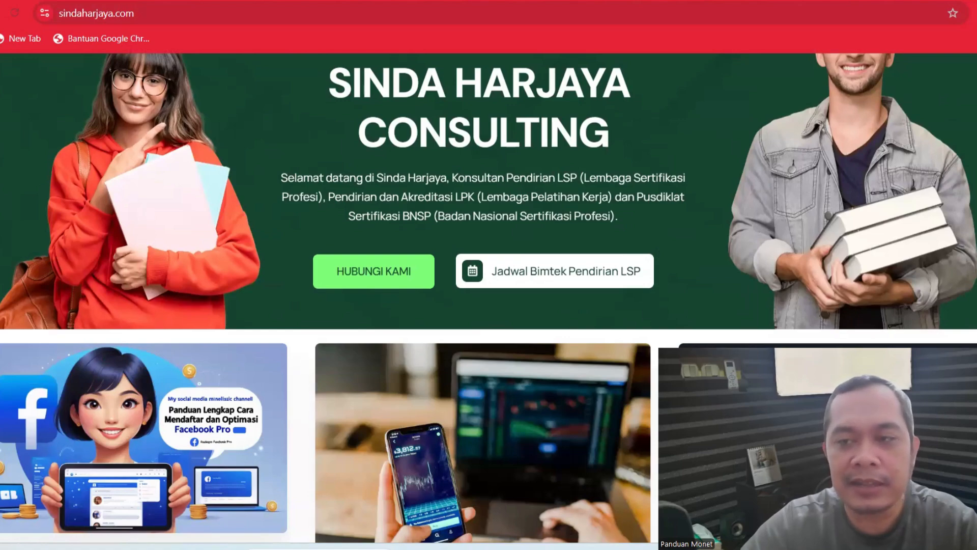
{"action": "scroll", "coordinate": [488, 298], "scroll_direction": "down", "scroll_amount": 3}
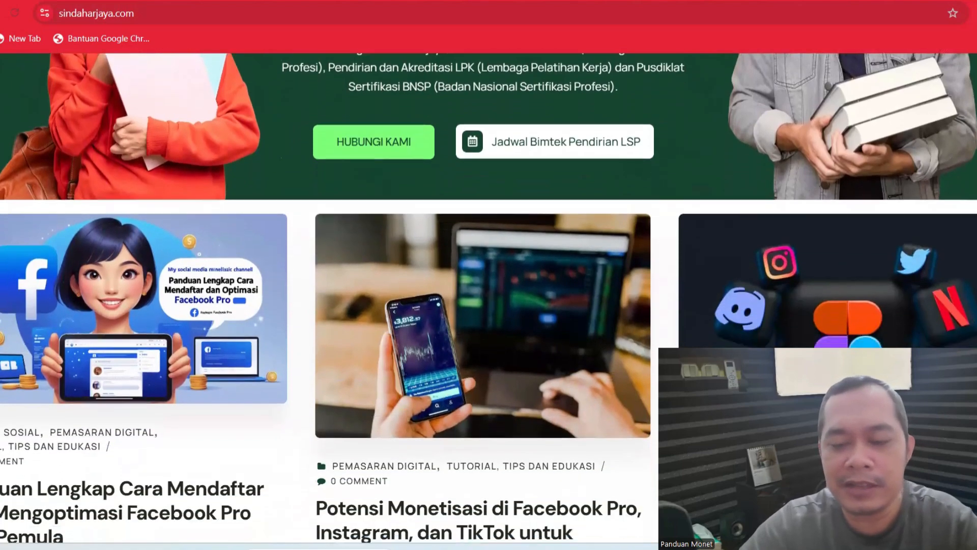
{"action": "scroll", "coordinate": [489, 298], "scroll_direction": "down", "scroll_amount": 2}
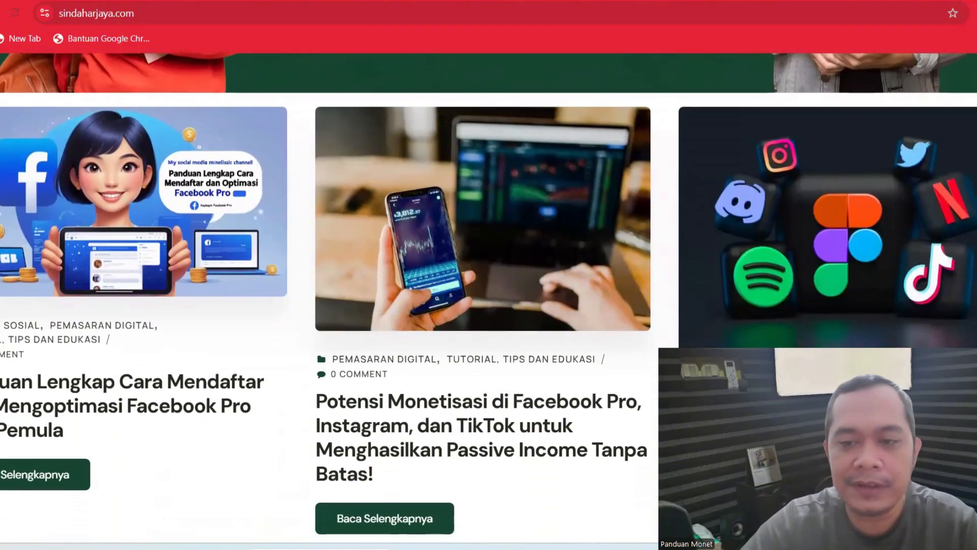
{"action": "scroll", "coordinate": [488, 298], "scroll_direction": "down", "scroll_amount": 4}
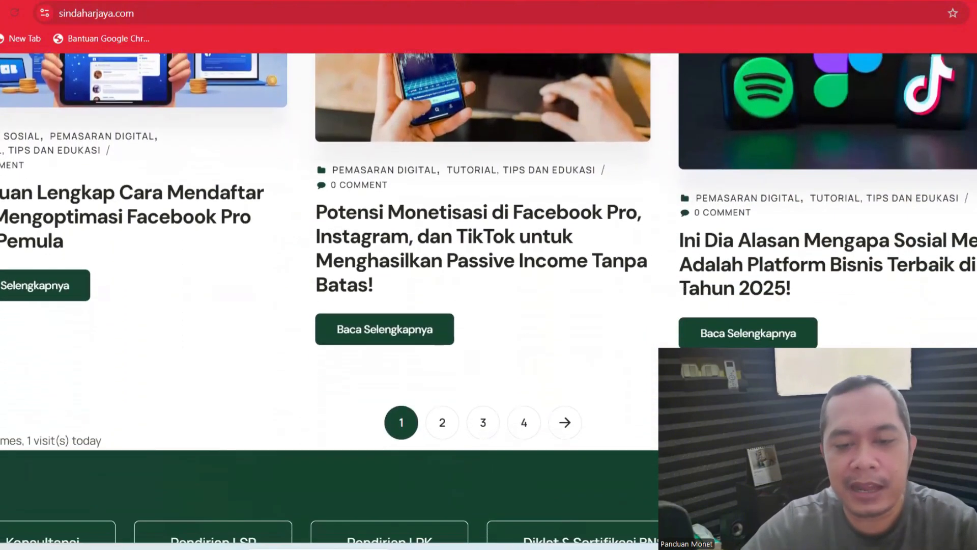
{"action": "scroll", "coordinate": [489, 298], "scroll_direction": "down", "scroll_amount": 2}
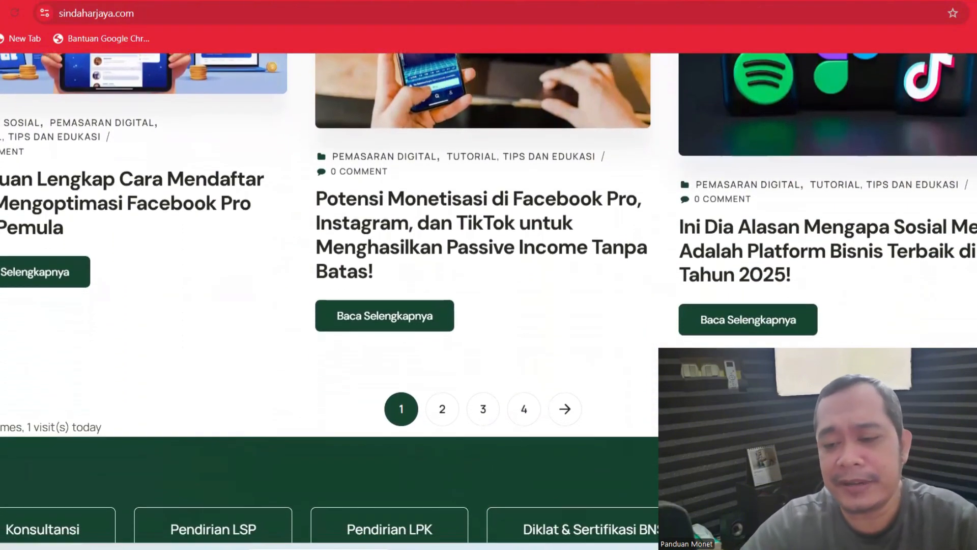
{"action": "scroll", "coordinate": [488, 298], "scroll_direction": "up", "scroll_amount": 6}
{"action": "scroll", "coordinate": [488, 297], "scroll_direction": "up", "scroll_amount": 8}
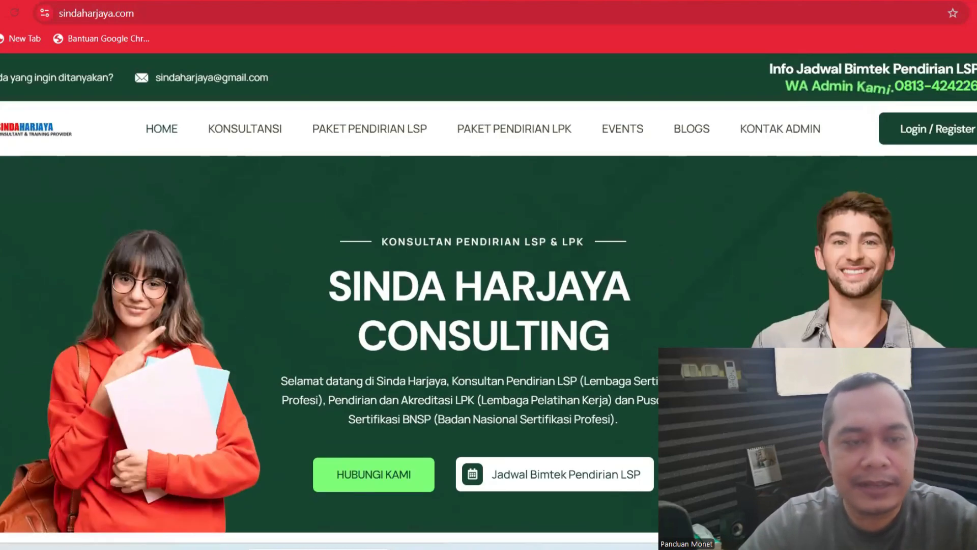
{"action": "scroll", "coordinate": [488, 298], "scroll_direction": "down", "scroll_amount": 20}
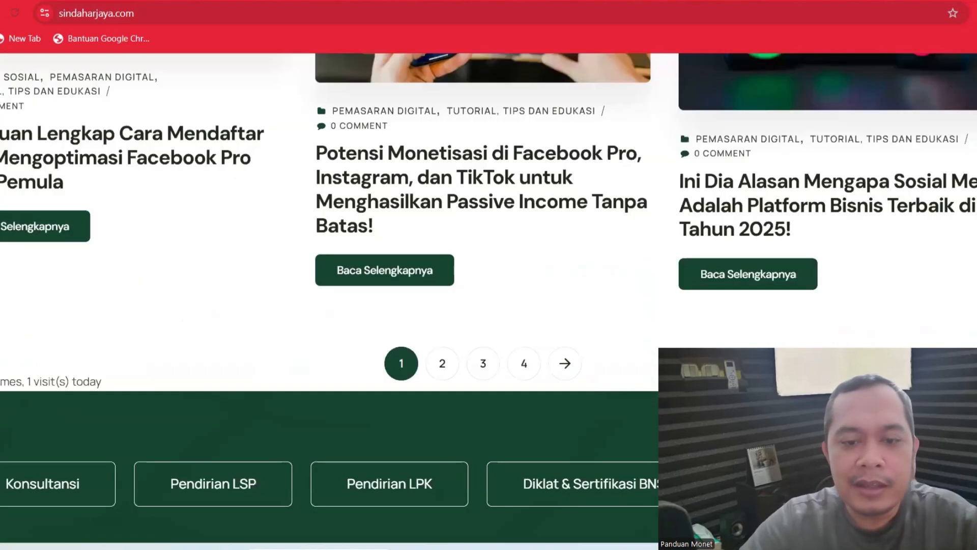
{"action": "scroll", "coordinate": [489, 297], "scroll_direction": "down", "scroll_amount": 1}
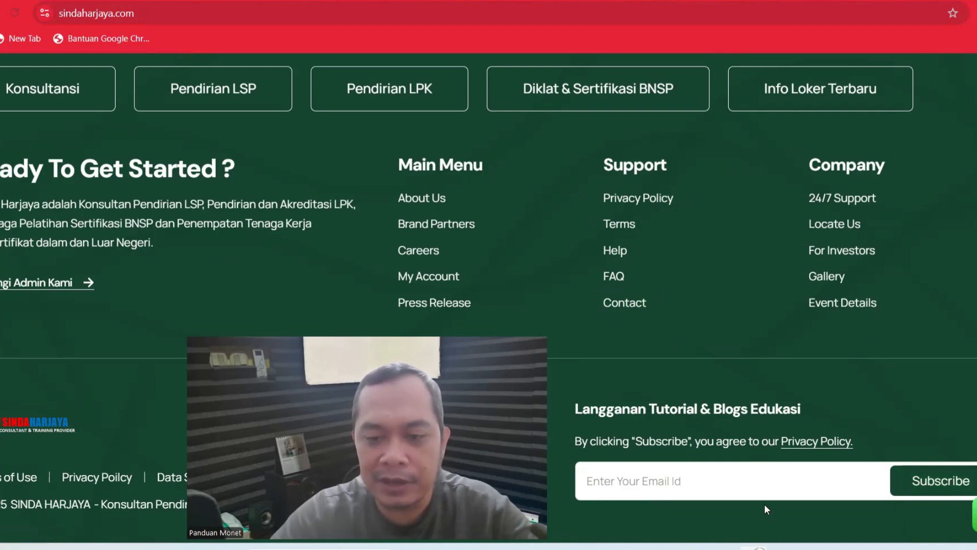
{"action": "left_click", "coordinate": [805, 471]}
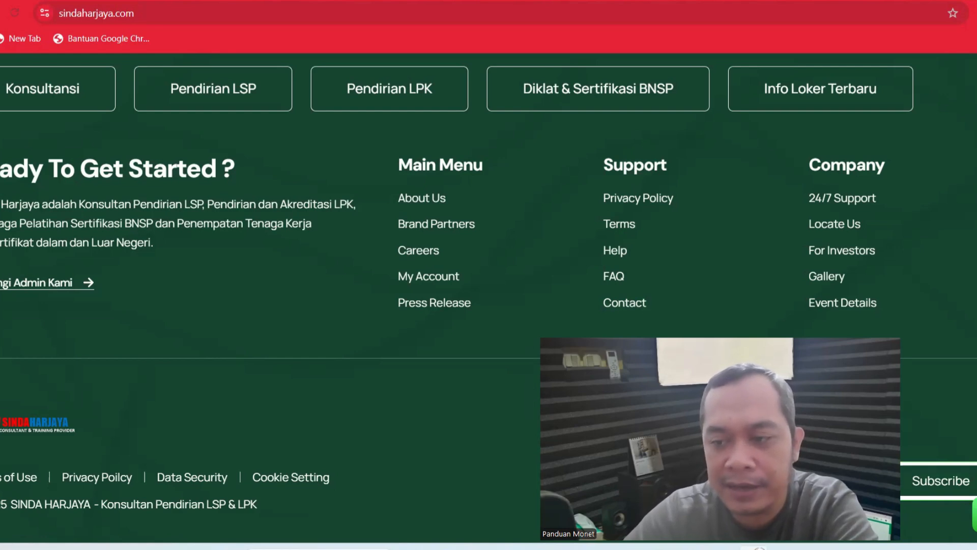
{"action": "scroll", "coordinate": [924, 383], "scroll_direction": "up", "scroll_amount": 4}
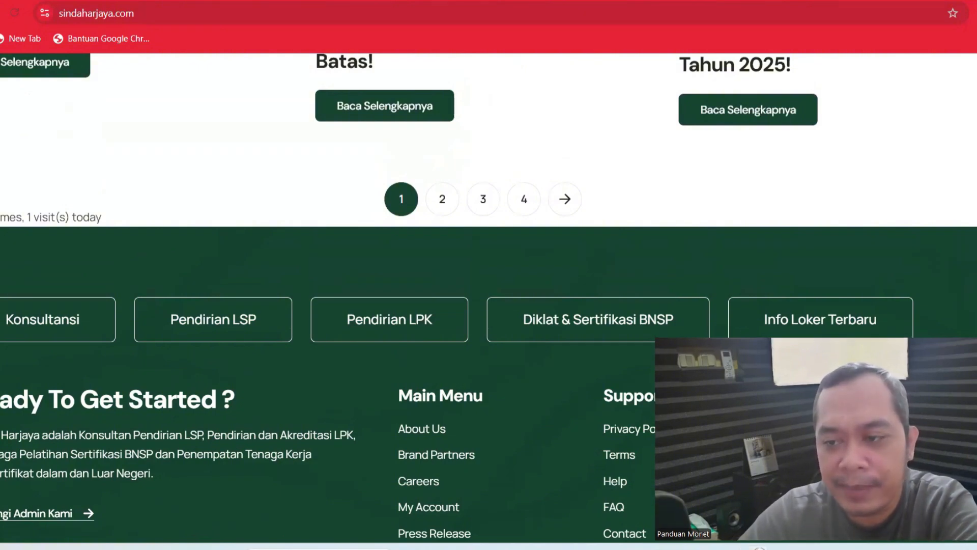
{"action": "scroll", "coordinate": [489, 295], "scroll_direction": "up", "scroll_amount": 15}
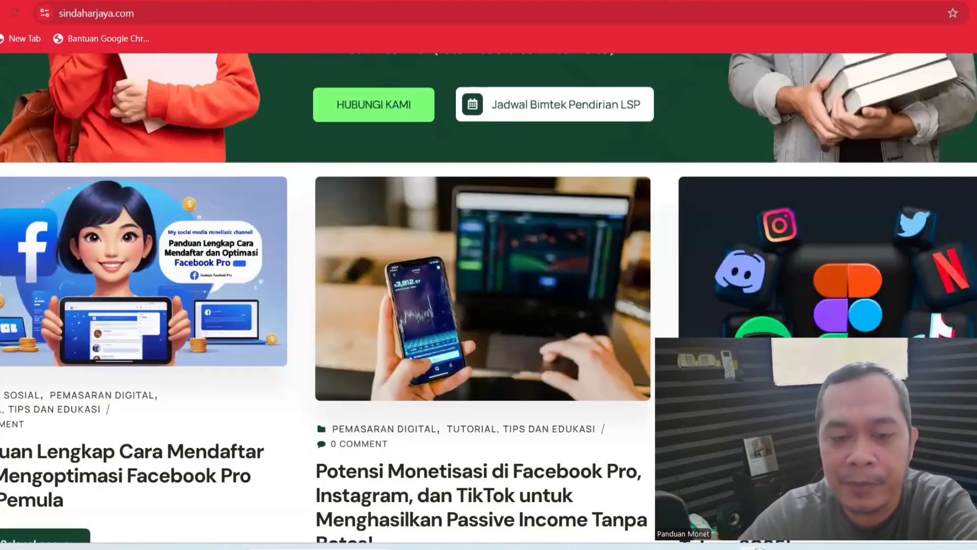
{"action": "scroll", "coordinate": [287, 160], "scroll_direction": "up", "scroll_amount": 1}
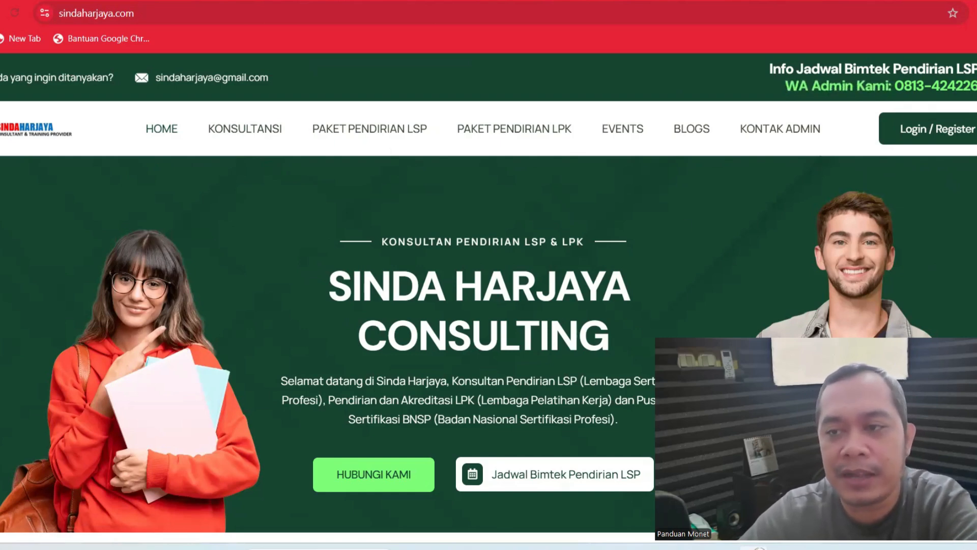
{"action": "scroll", "coordinate": [489, 298], "scroll_direction": "down", "scroll_amount": 1}
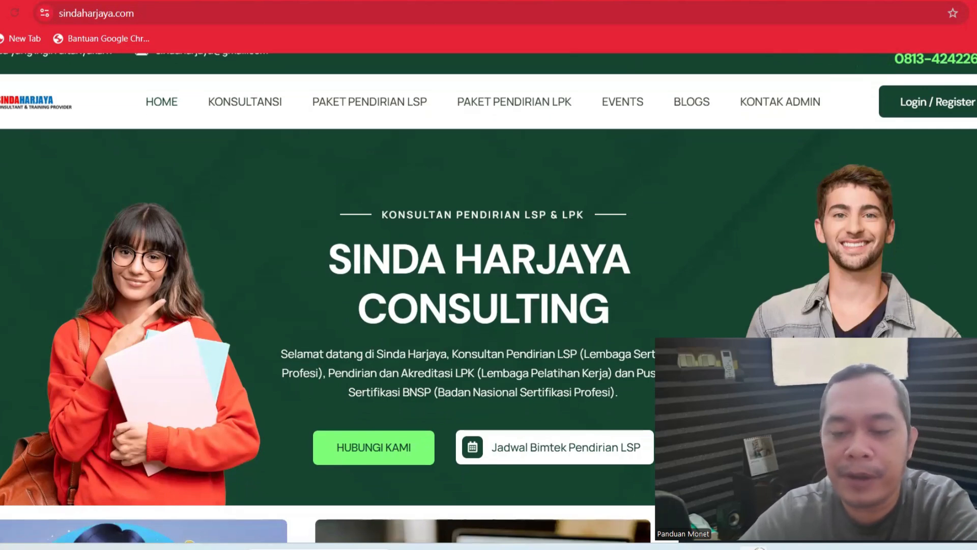
{"action": "scroll", "coordinate": [488, 298], "scroll_direction": "up", "scroll_amount": 1}
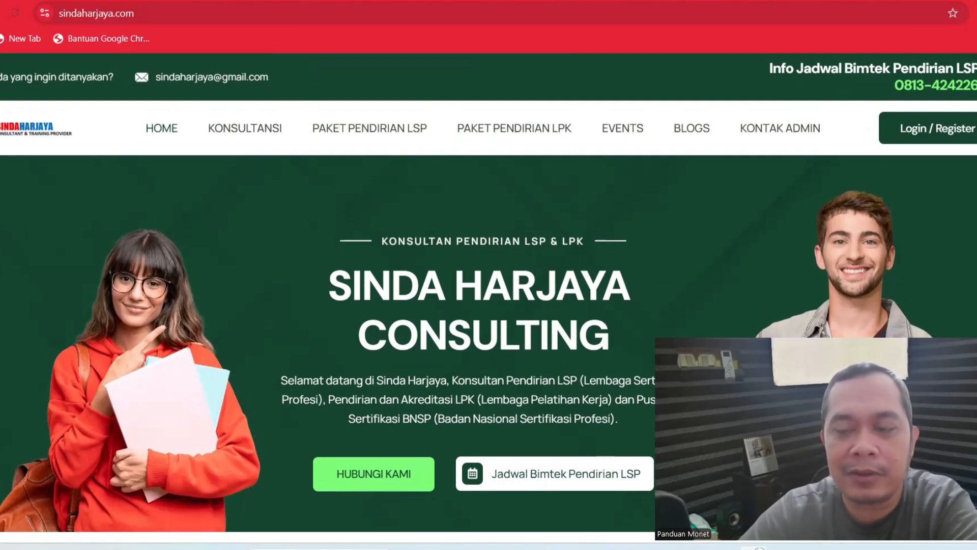
{"action": "scroll", "coordinate": [489, 298], "scroll_direction": "down", "scroll_amount": 2}
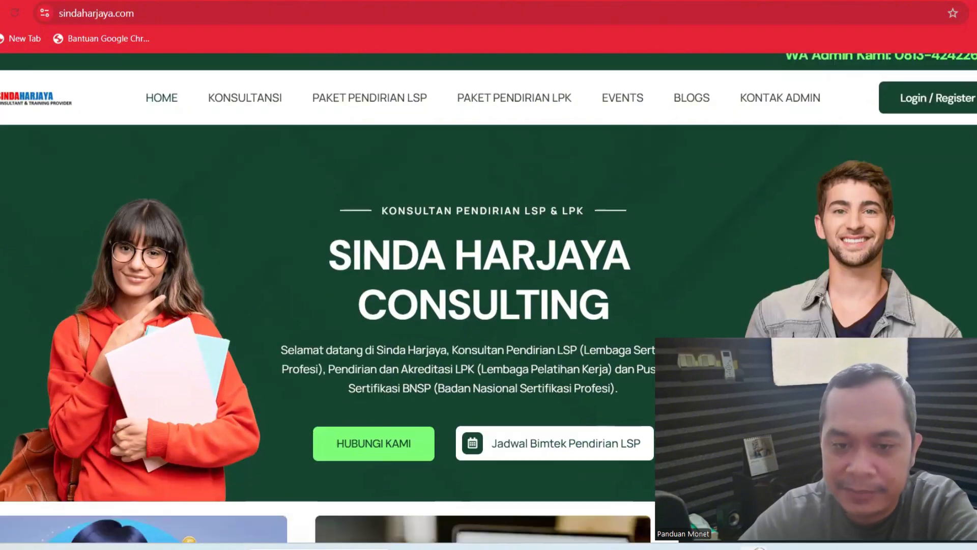
{"action": "scroll", "coordinate": [841, 121], "scroll_direction": "up", "scroll_amount": 1}
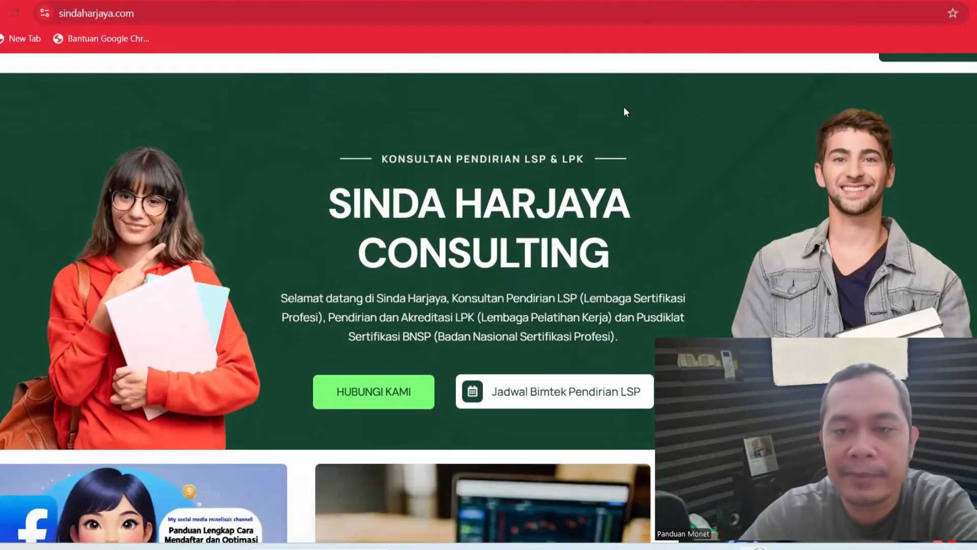
{"action": "scroll", "coordinate": [489, 298], "scroll_direction": "up", "scroll_amount": 1}
{"action": "scroll", "coordinate": [489, 298], "scroll_direction": "down", "scroll_amount": 3}
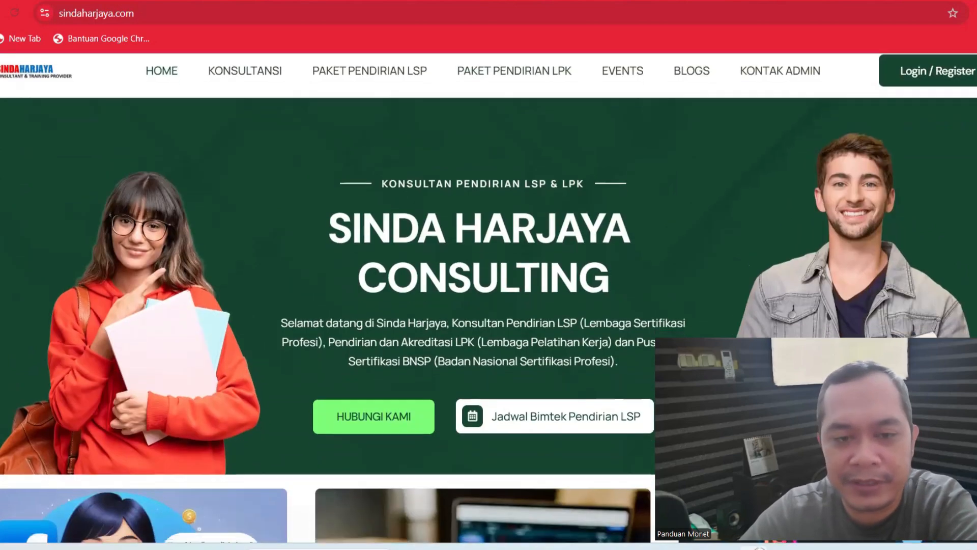
{"action": "scroll", "coordinate": [489, 298], "scroll_direction": "up", "scroll_amount": 1}
{"action": "scroll", "coordinate": [488, 298], "scroll_direction": "down", "scroll_amount": 4}
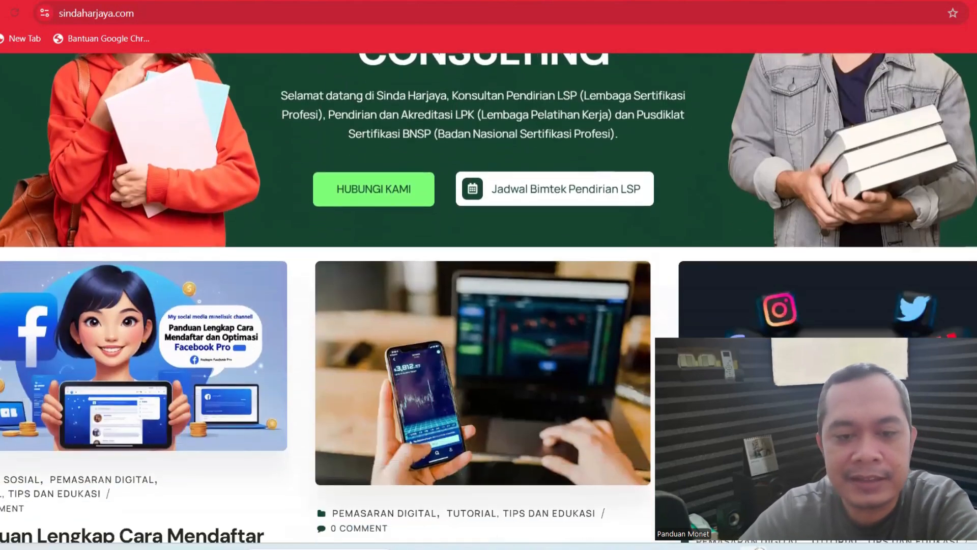
{"action": "scroll", "coordinate": [489, 297], "scroll_direction": "up", "scroll_amount": 6}
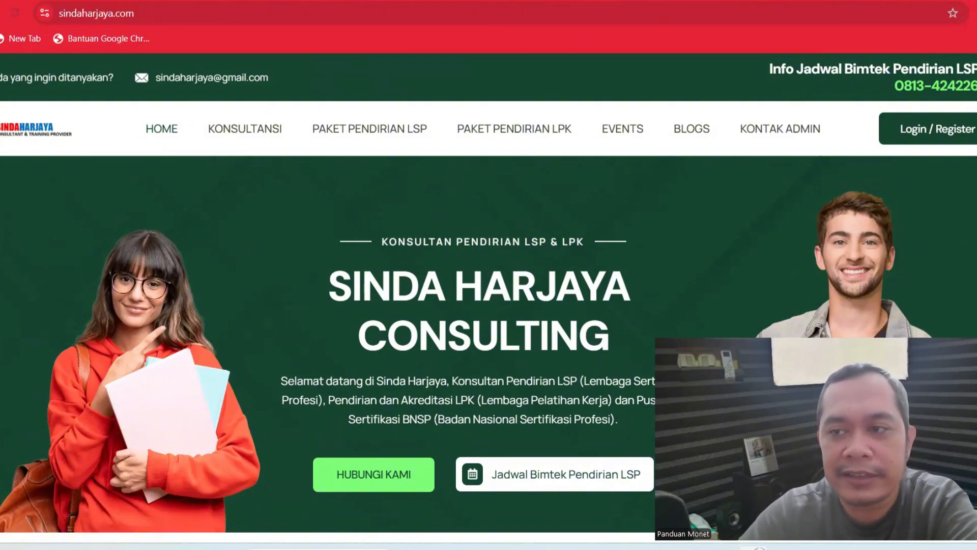
Step: Examine the blog article cards below the homepage banner, including their categories, titles and read-more links
{"action": "scroll", "coordinate": [427, 146], "scroll_direction": "down", "scroll_amount": 3}
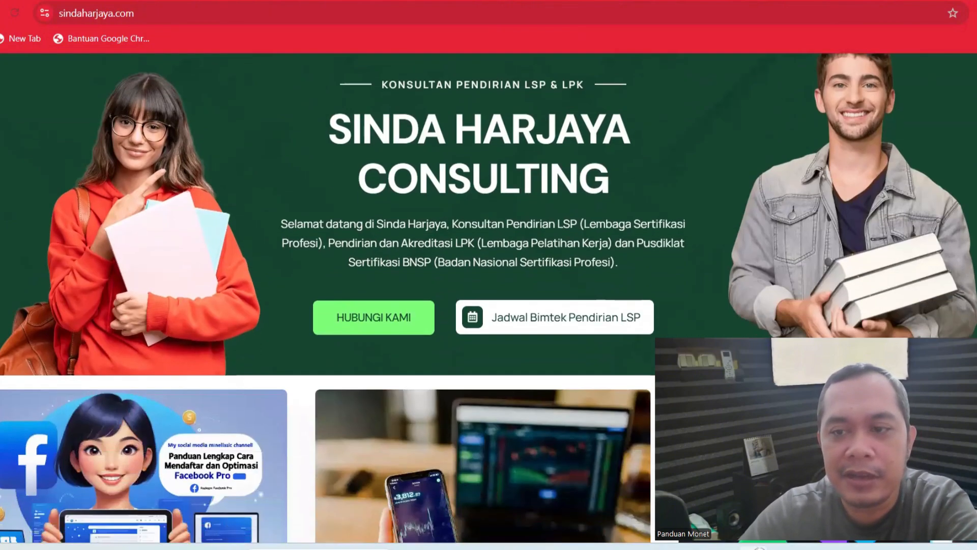
{"action": "scroll", "coordinate": [489, 297], "scroll_direction": "down", "scroll_amount": 7}
{"action": "scroll", "coordinate": [488, 297], "scroll_direction": "up", "scroll_amount": 3}
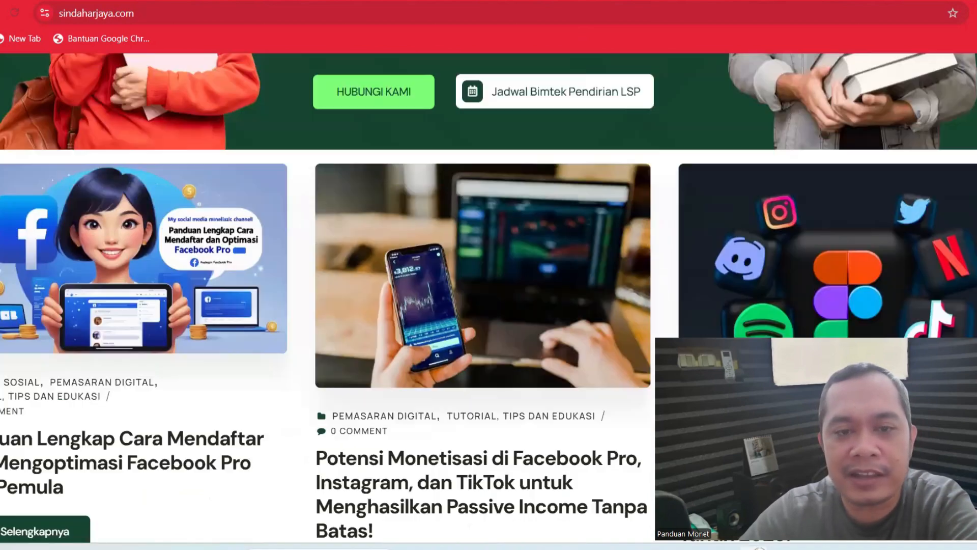
{"action": "scroll", "coordinate": [116, 140], "scroll_direction": "down", "scroll_amount": 6}
{"action": "scroll", "coordinate": [116, 140], "scroll_direction": "up", "scroll_amount": 5}
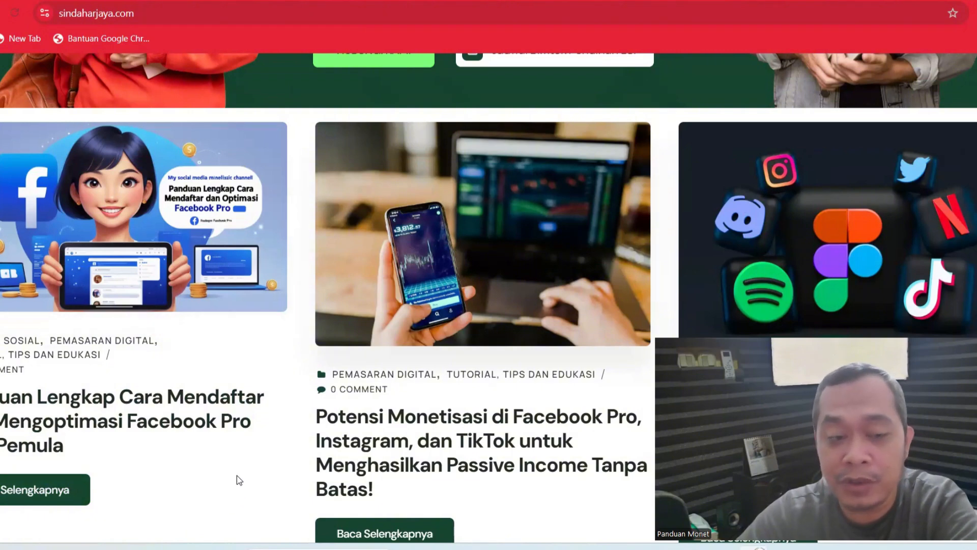
{"action": "scroll", "coordinate": [668, 153], "scroll_direction": "up", "scroll_amount": 8}
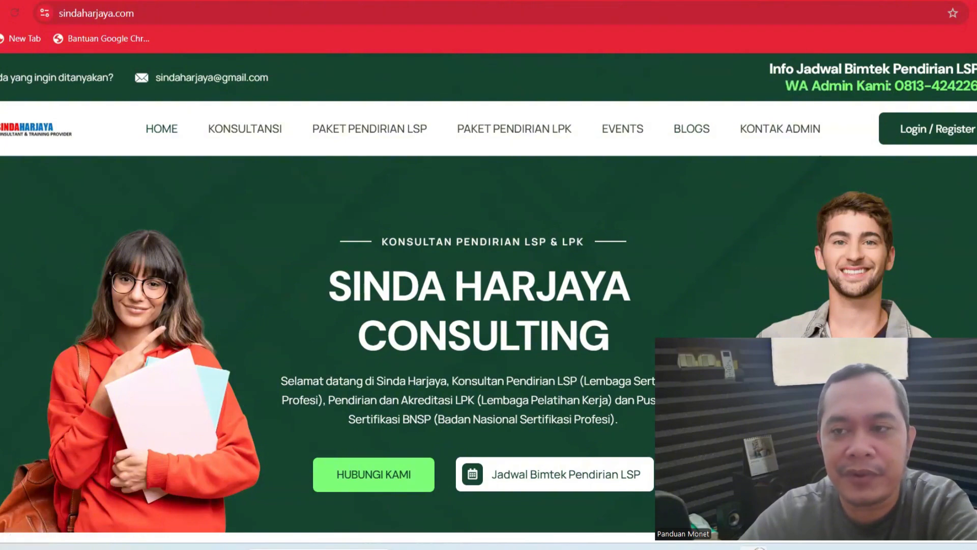
{"action": "scroll", "coordinate": [768, 327], "scroll_direction": "down", "scroll_amount": 3}
{"action": "scroll", "coordinate": [489, 297], "scroll_direction": "down", "scroll_amount": 10}
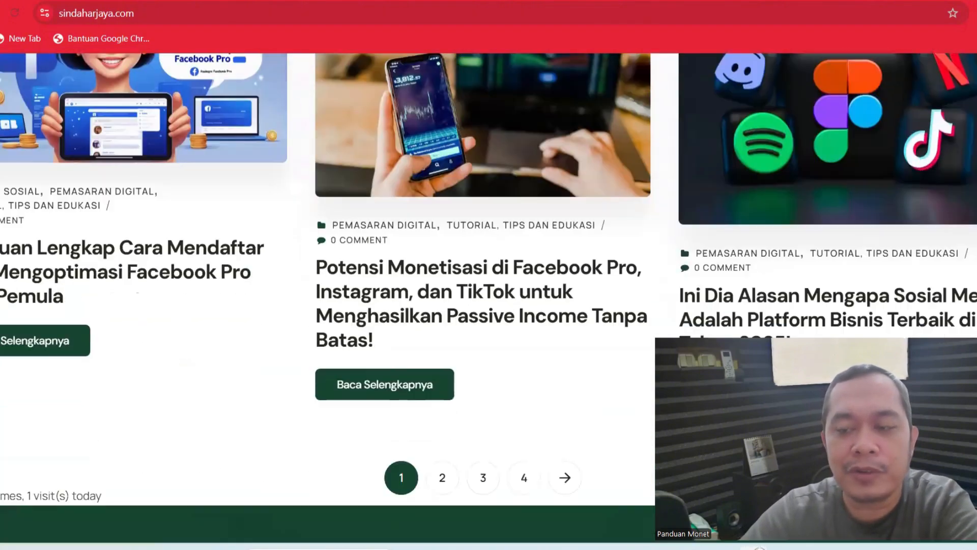
Step: View the Sinda Harjaya homepage's footer links, then return to its header and consulting banner
{"action": "scroll", "coordinate": [489, 295], "scroll_direction": "down", "scroll_amount": 3}
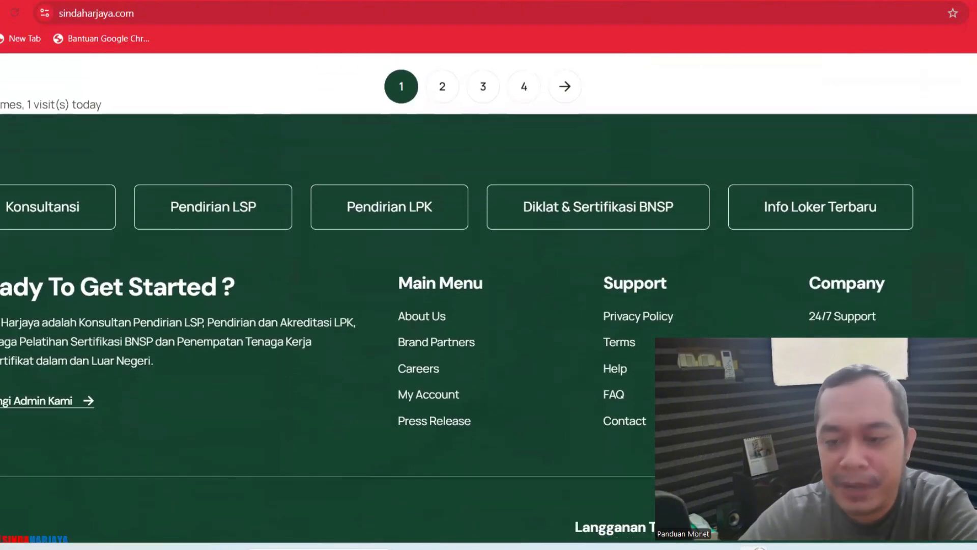
{"action": "scroll", "coordinate": [489, 298], "scroll_direction": "down", "scroll_amount": 1}
{"action": "scroll", "coordinate": [488, 298], "scroll_direction": "up", "scroll_amount": 20}
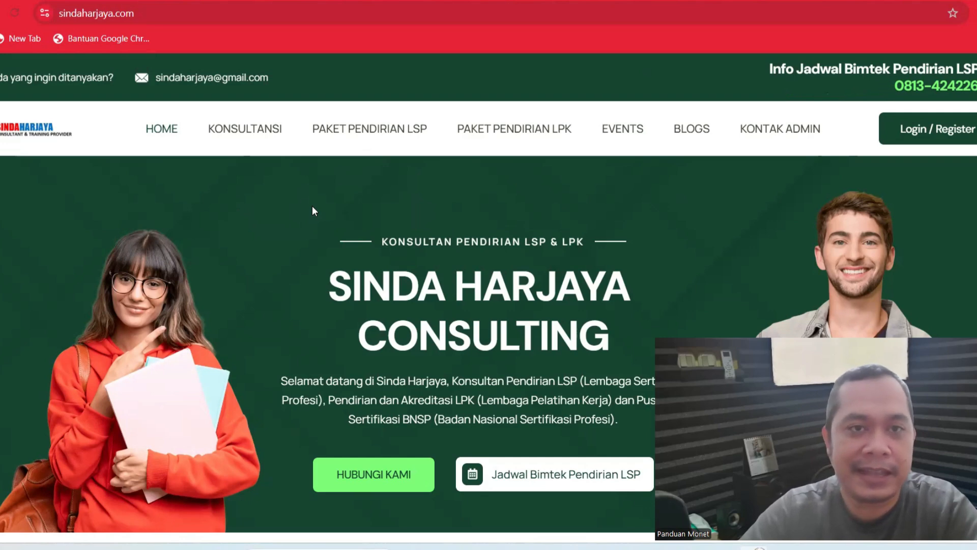
Step: Switch to the Hostinger hPanel and open the WordPress overview of nextmovie.id
{"action": "left_click", "coordinate": [250, 0]}
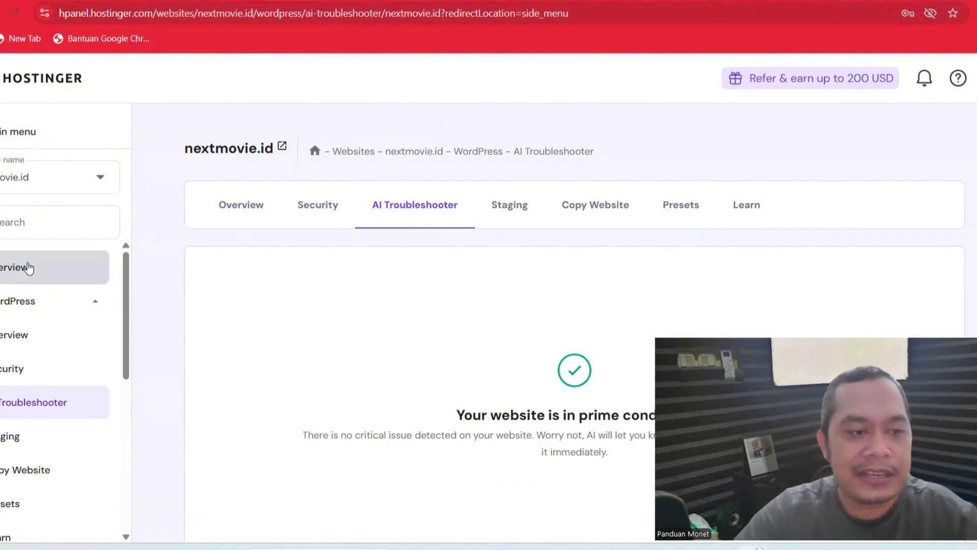
{"action": "left_click", "coordinate": [21, 304]}
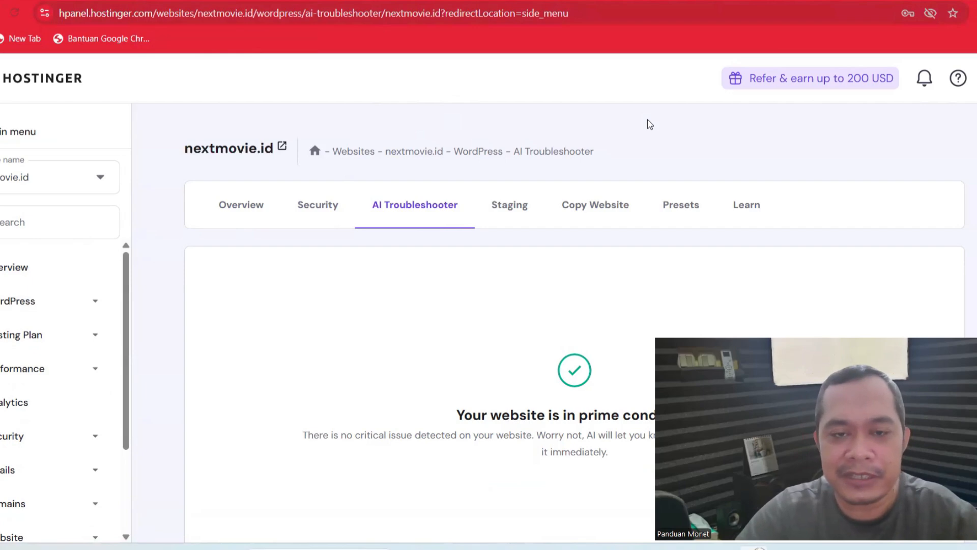
{"action": "scroll", "coordinate": [951, 187], "scroll_direction": "down", "scroll_amount": 2}
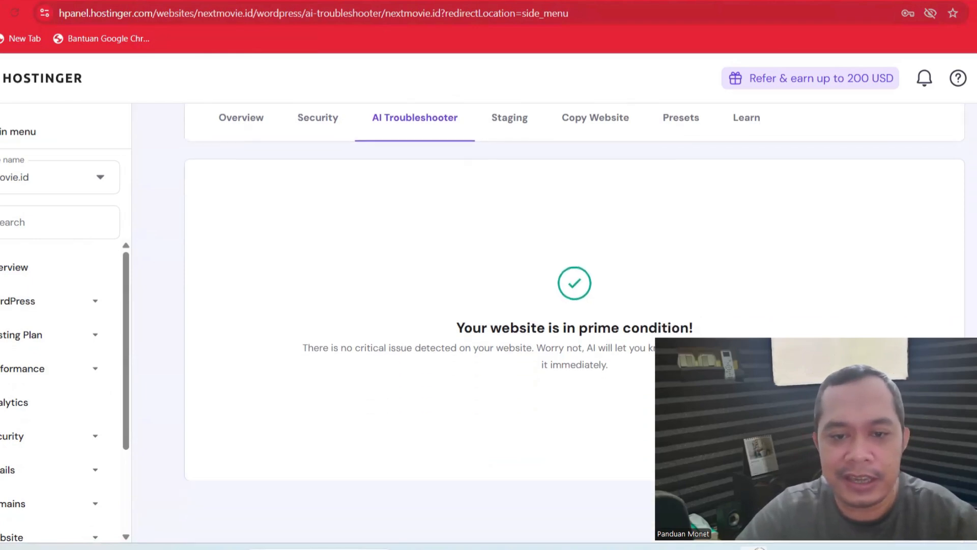
{"action": "scroll", "coordinate": [951, 188], "scroll_direction": "up", "scroll_amount": 2}
{"action": "left_click", "coordinate": [29, 304]}
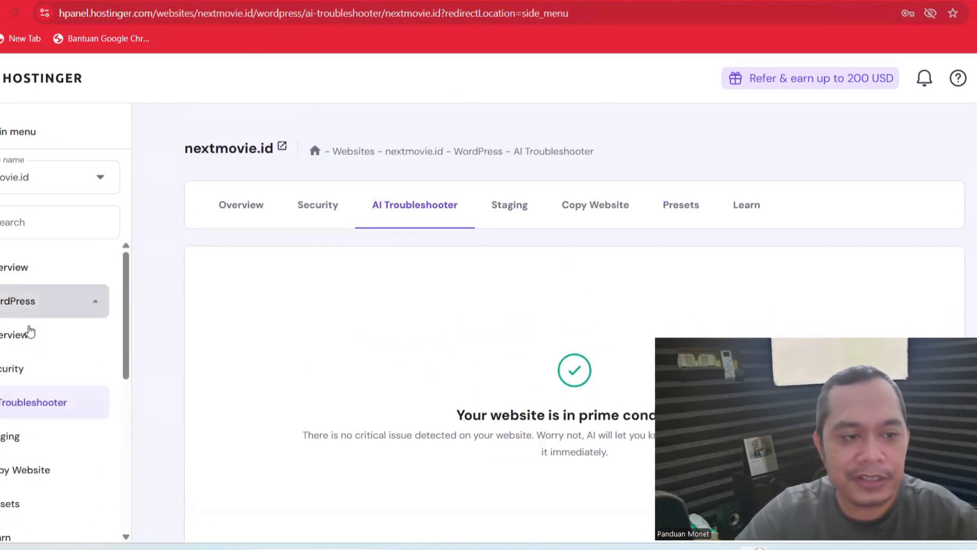
{"action": "left_click", "coordinate": [27, 335]}
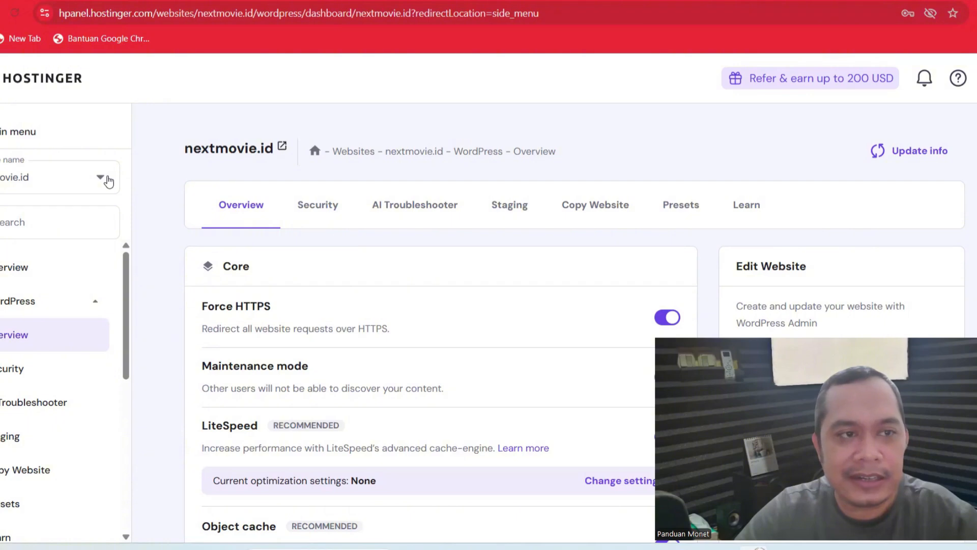
Step: Open the list of hosted websites, view the live nextmovie.id homepage and return to the list
{"action": "left_click", "coordinate": [31, 131]}
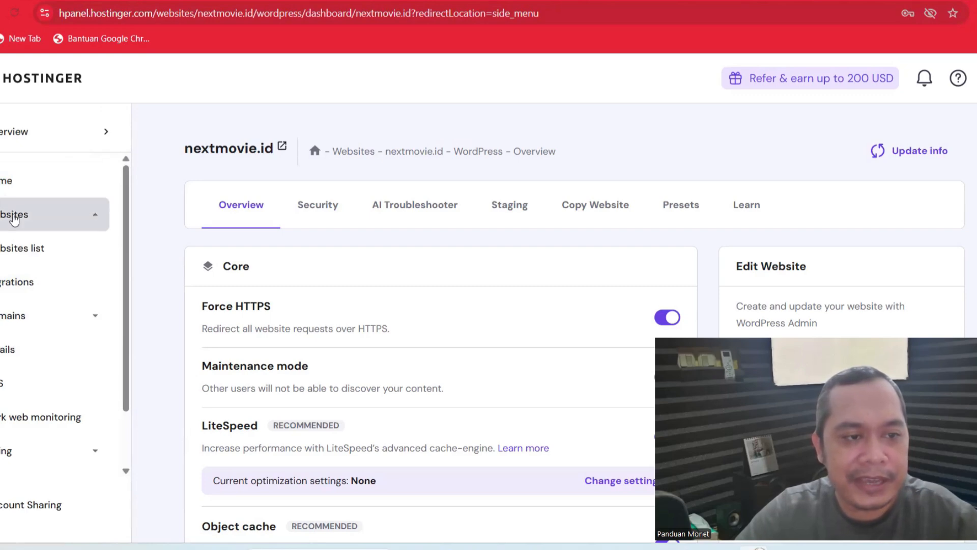
{"action": "left_click", "coordinate": [20, 249]}
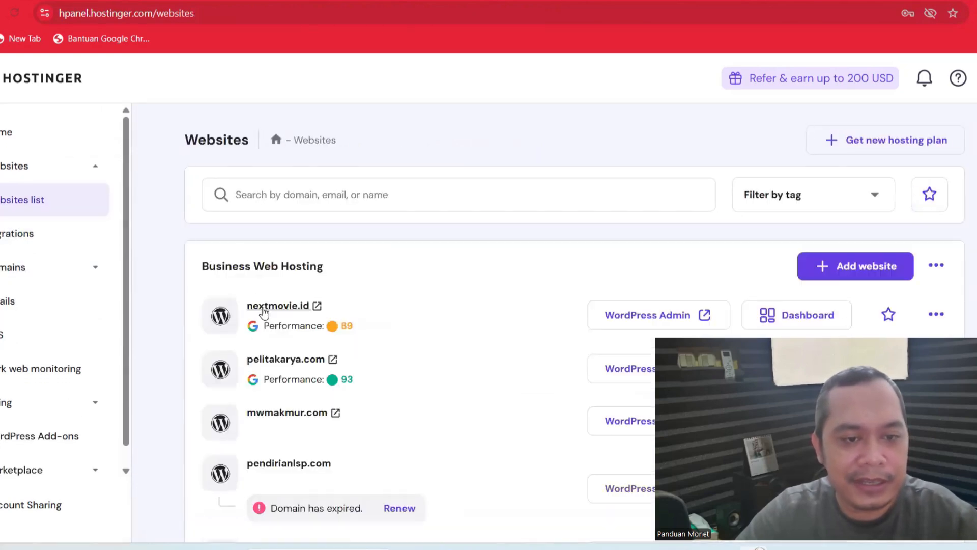
{"action": "left_click", "coordinate": [262, 309]}
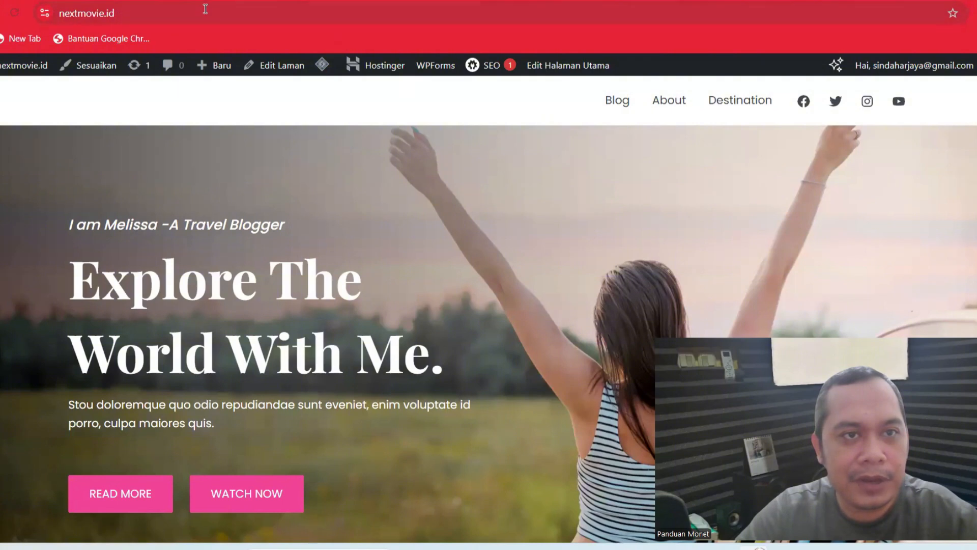
{"action": "left_click", "coordinate": [206, 0]}
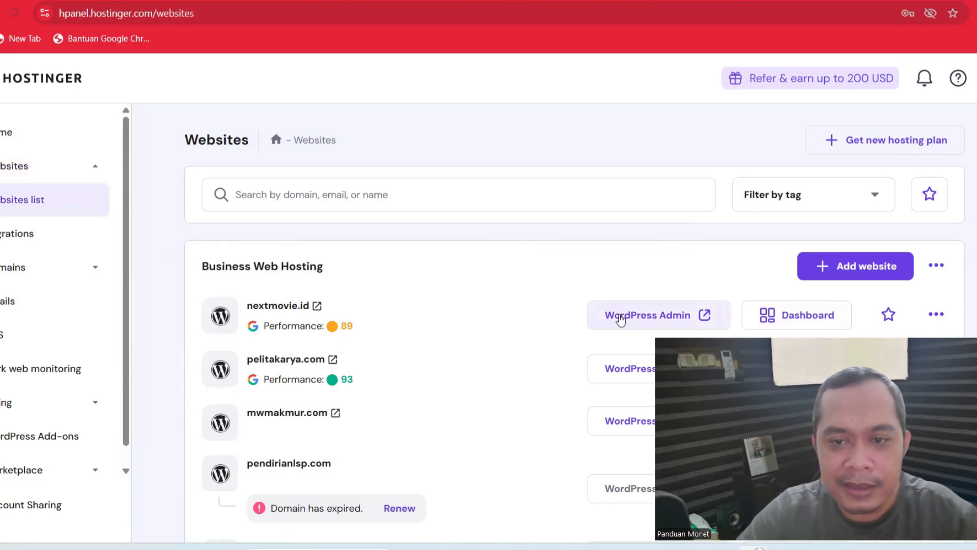
Step: Open the nextmovie.id hosting dashboard and examine its domain, hosting, email, backup, PageSpeed, cache and improvement tips sections
{"action": "left_click", "coordinate": [792, 325]}
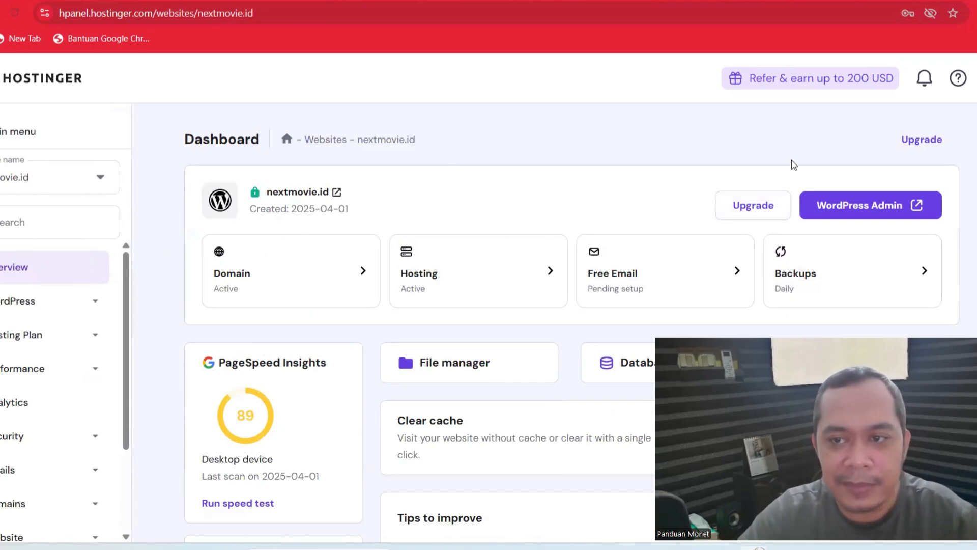
{"action": "scroll", "coordinate": [572, 325], "scroll_direction": "down", "scroll_amount": 6}
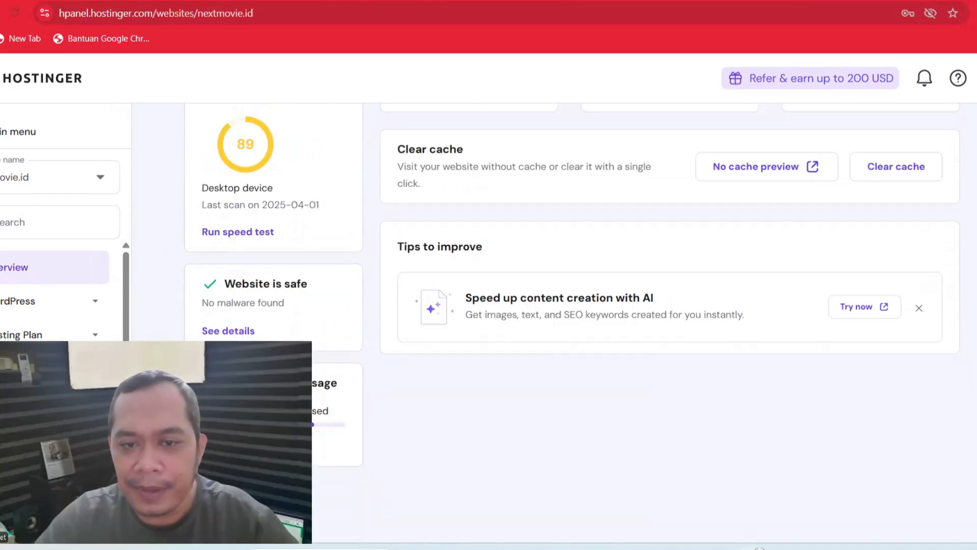
{"action": "scroll", "coordinate": [571, 326], "scroll_direction": "up", "scroll_amount": 4}
{"action": "scroll", "coordinate": [572, 326], "scroll_direction": "down", "scroll_amount": 4}
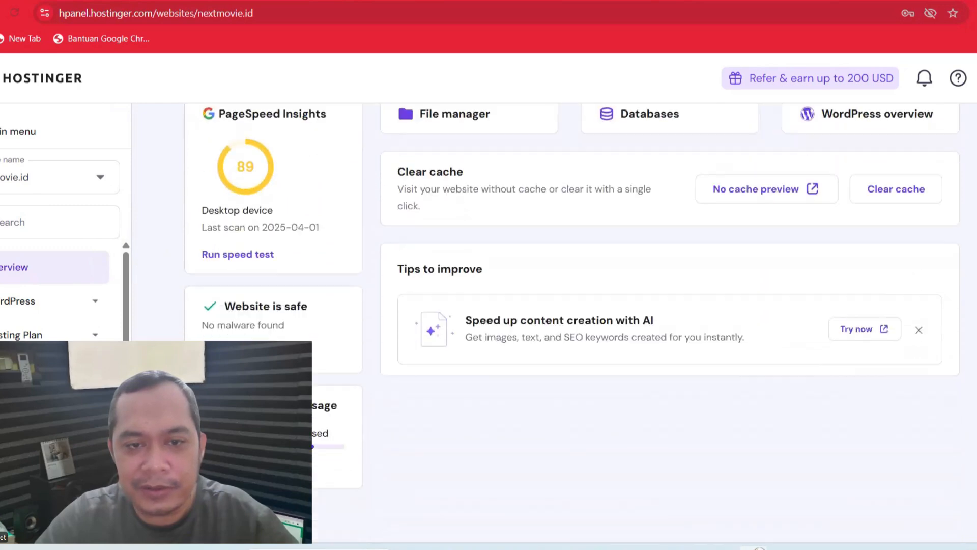
{"action": "scroll", "coordinate": [571, 326], "scroll_direction": "up", "scroll_amount": 4}
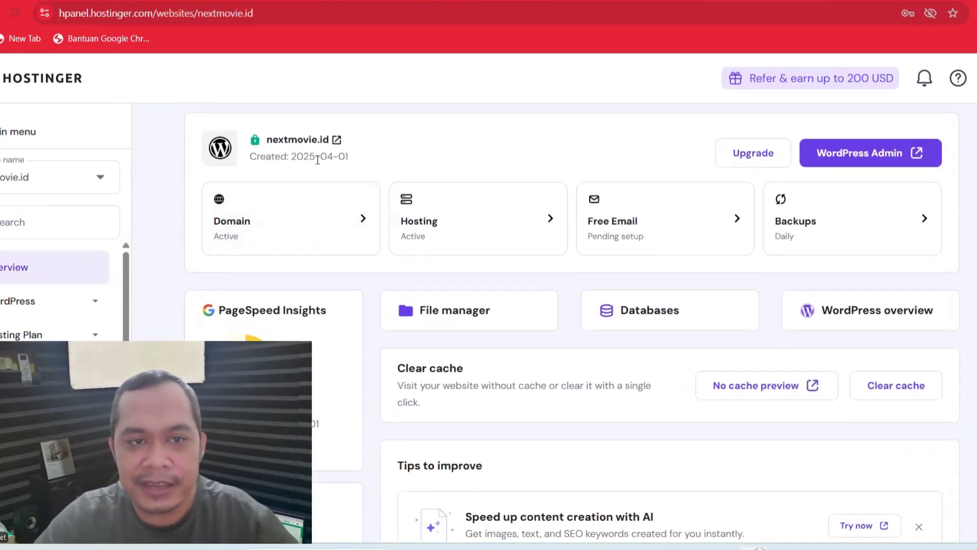
{"action": "mouse_move", "coordinate": [255, 142]}
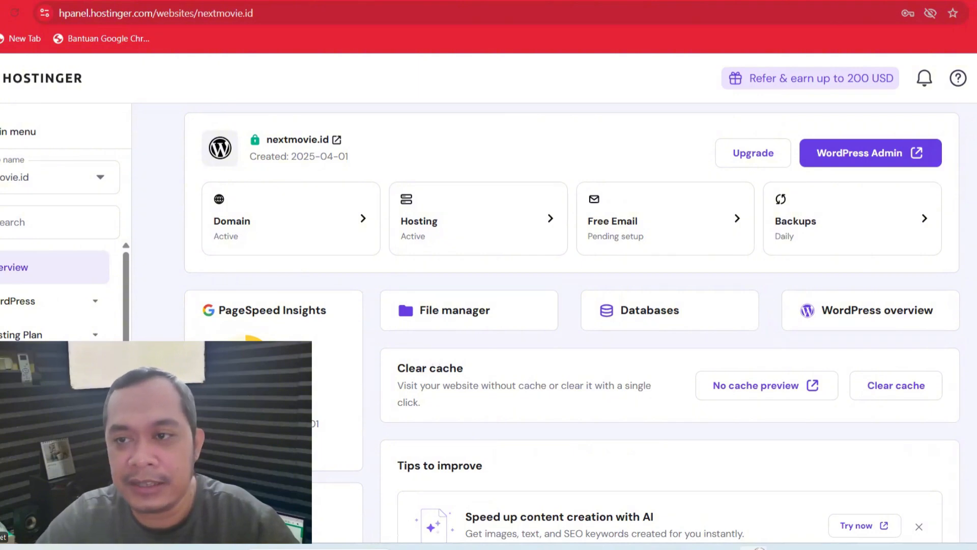
{"action": "scroll", "coordinate": [570, 306], "scroll_direction": "up", "scroll_amount": 1}
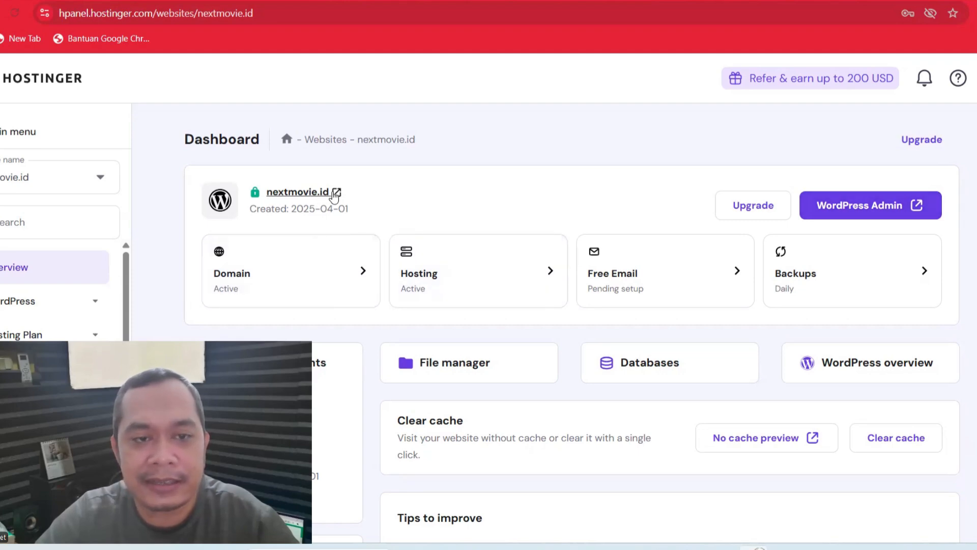
Step: Enter the nextmovie.id WordPress admin and leave the Home page editor for the list of pages, discarding unsaved changes
{"action": "left_click", "coordinate": [919, 213]}
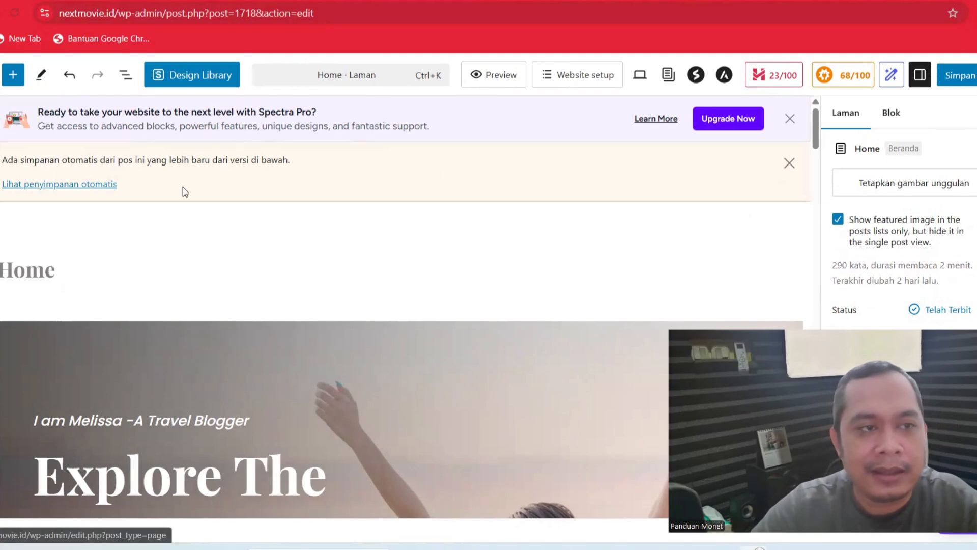
{"action": "left_click", "coordinate": [0, 75]}
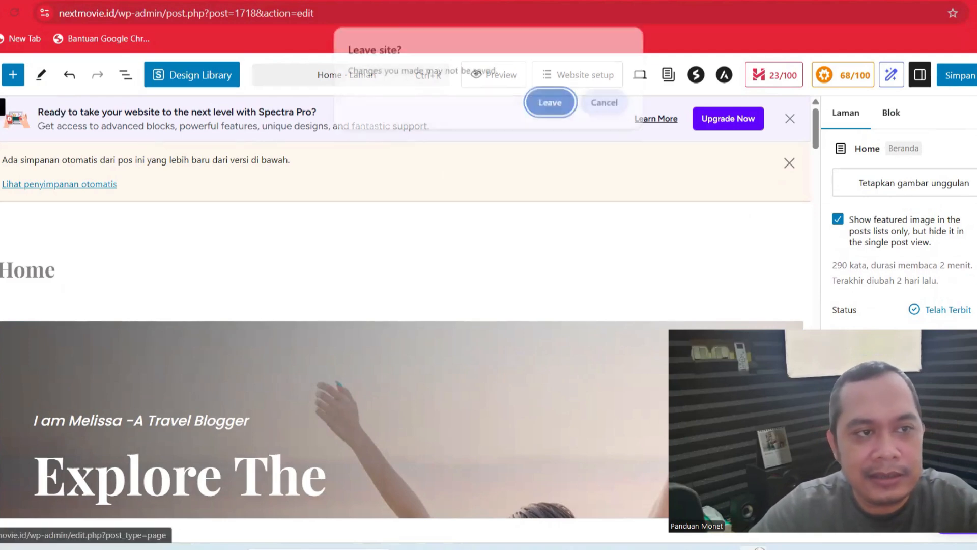
{"action": "left_click", "coordinate": [554, 106]}
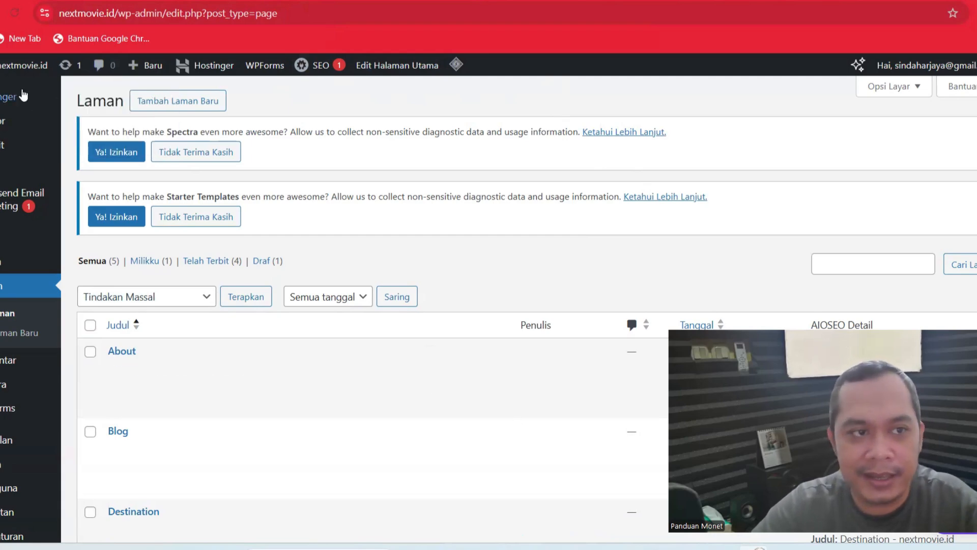
Step: Examine the WordPress pages list, from About to Privacy Policy, together with the entries of the admin menu
{"action": "mouse_move", "coordinate": [36, 69]}
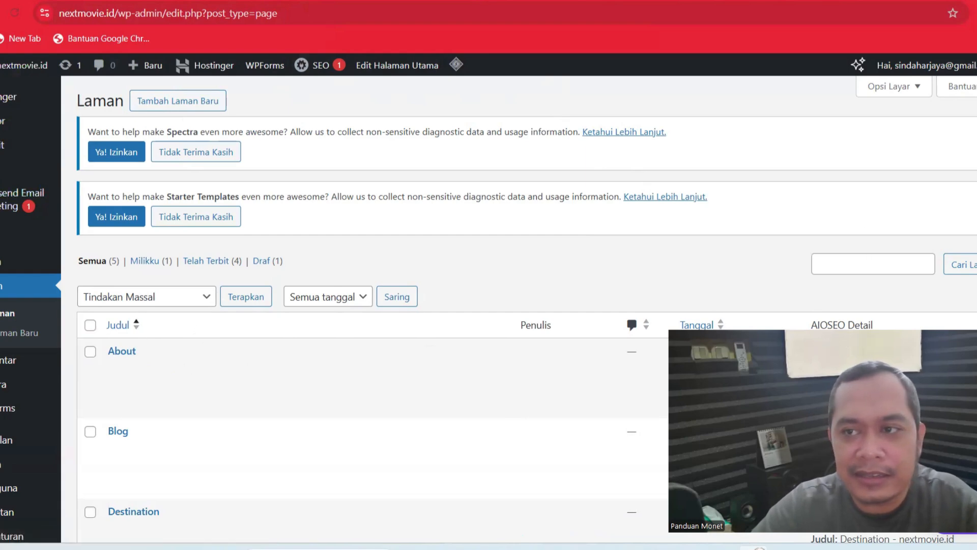
{"action": "scroll", "coordinate": [489, 305], "scroll_direction": "down", "scroll_amount": 6}
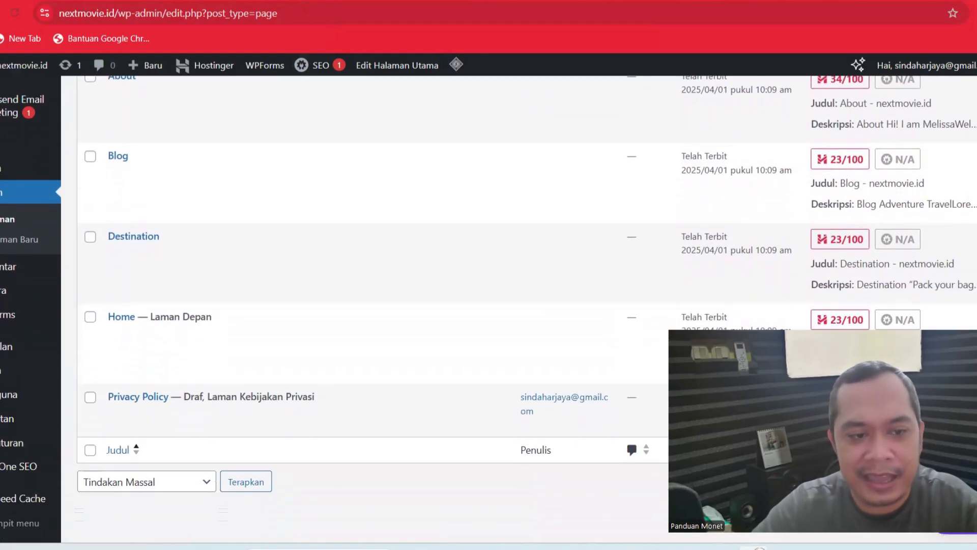
{"action": "scroll", "coordinate": [488, 305], "scroll_direction": "up", "scroll_amount": 3}
{"action": "scroll", "coordinate": [488, 306], "scroll_direction": "up", "scroll_amount": 3}
{"action": "scroll", "coordinate": [489, 306], "scroll_direction": "down", "scroll_amount": 5}
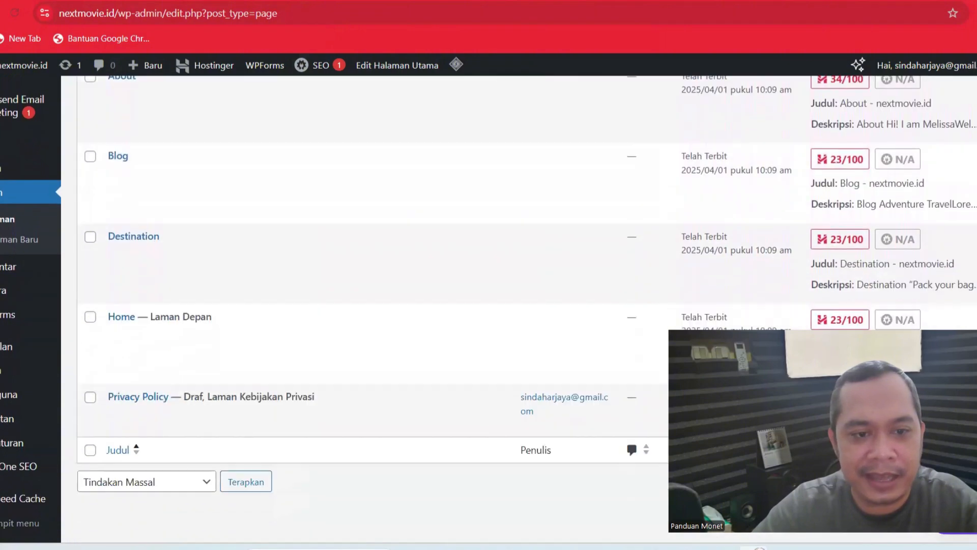
{"action": "scroll", "coordinate": [488, 306], "scroll_direction": "up", "scroll_amount": 4}
{"action": "scroll", "coordinate": [489, 306], "scroll_direction": "up", "scroll_amount": 2}
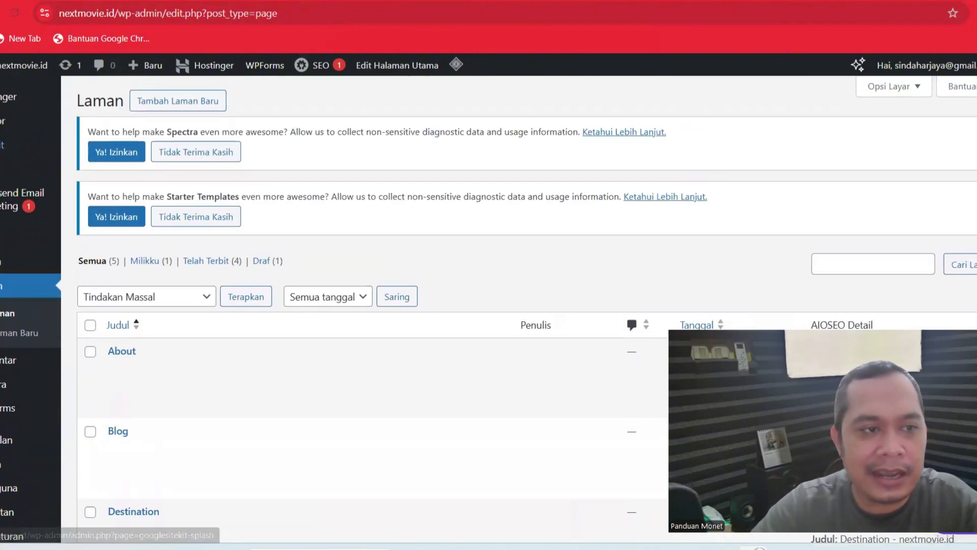
{"action": "scroll", "coordinate": [8, 340], "scroll_direction": "down", "scroll_amount": 1}
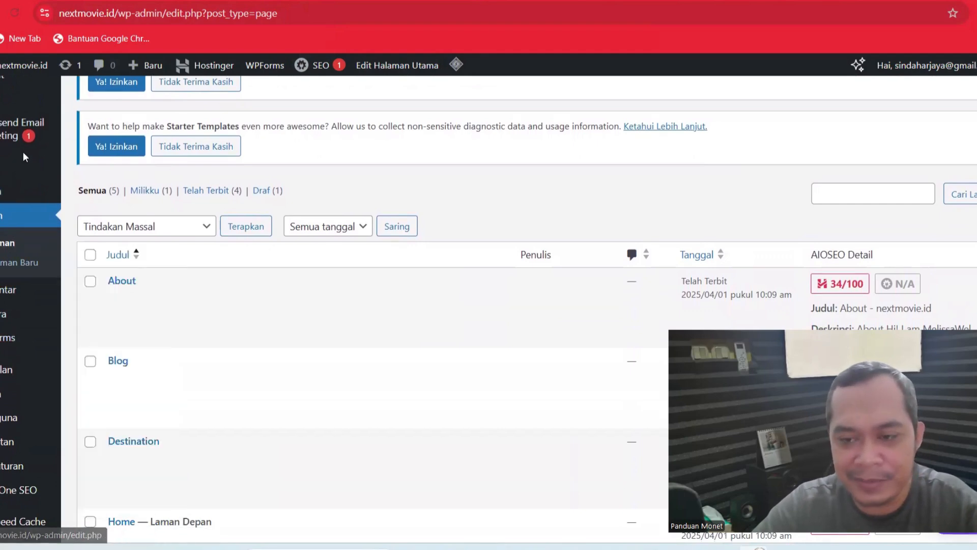
{"action": "mouse_move", "coordinate": [57, 118]}
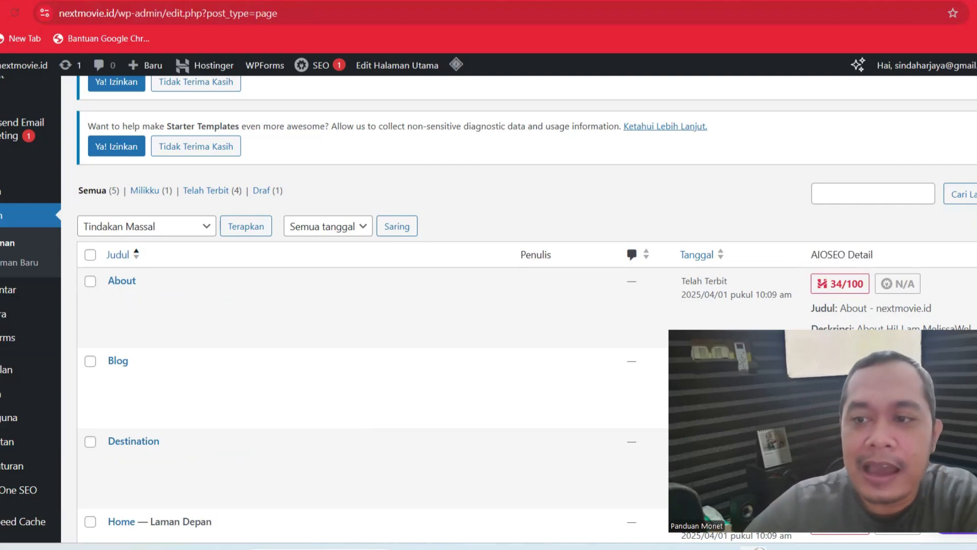
{"action": "scroll", "coordinate": [489, 305], "scroll_direction": "up", "scroll_amount": 2}
{"action": "scroll", "coordinate": [489, 306], "scroll_direction": "down", "scroll_amount": 1}
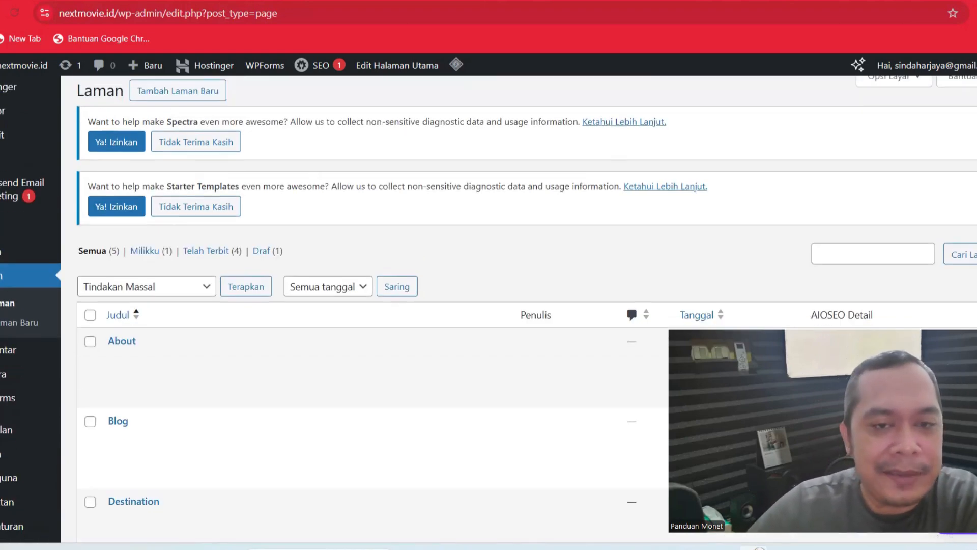
{"action": "scroll", "coordinate": [489, 306], "scroll_direction": "up", "scroll_amount": 1}
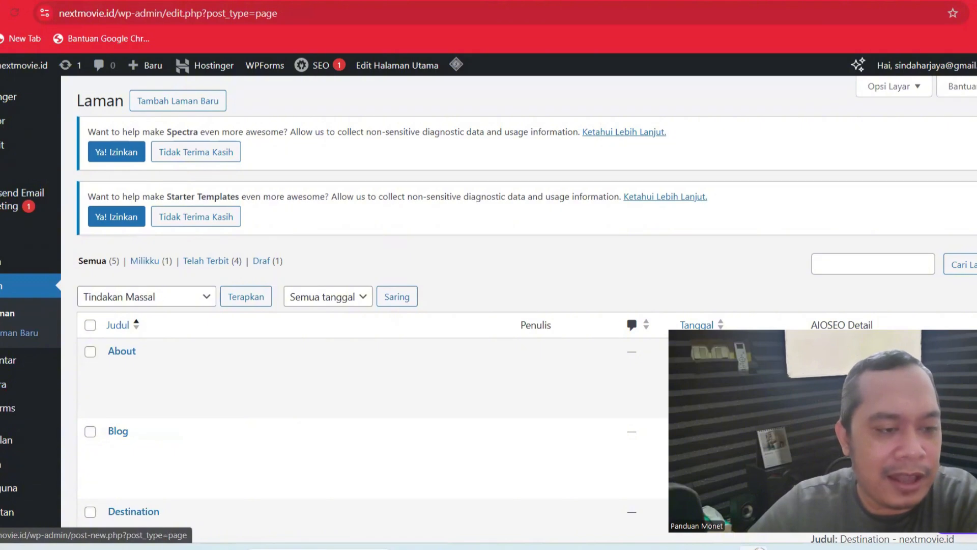
Step: Open the installed plugins of nextmovie.id and examine the list from All in One SEO to Site Kit by Google
{"action": "scroll", "coordinate": [5, 334], "scroll_direction": "down", "scroll_amount": 5}
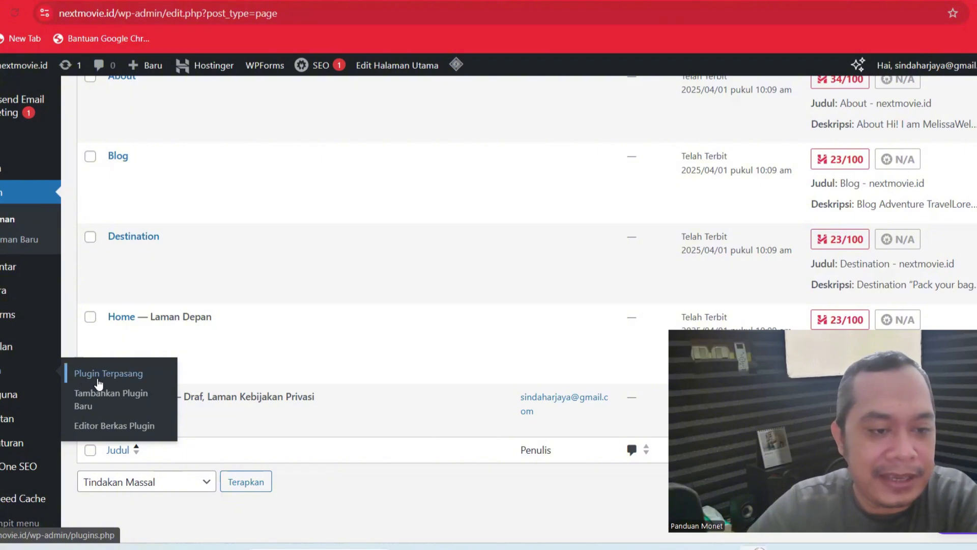
{"action": "left_click", "coordinate": [100, 383]}
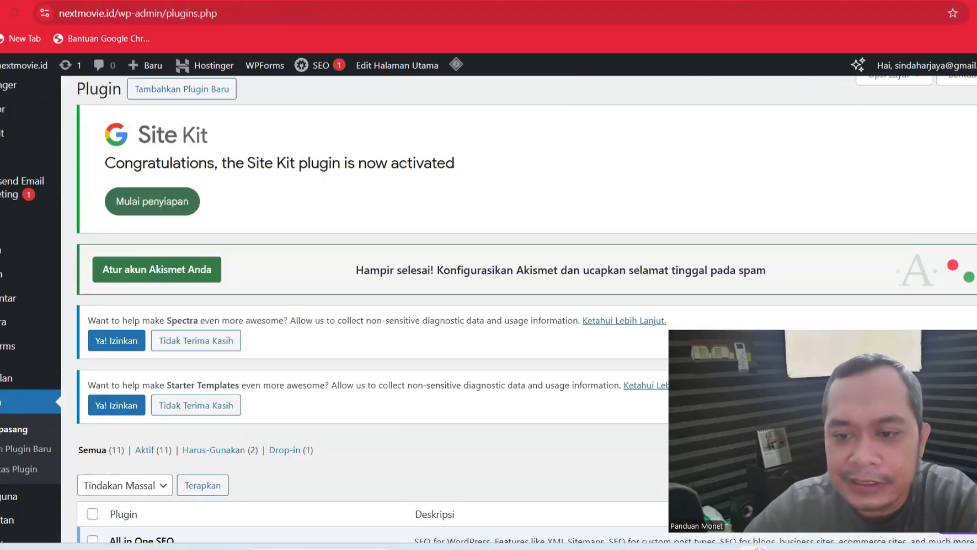
{"action": "scroll", "coordinate": [489, 306], "scroll_direction": "down", "scroll_amount": 5}
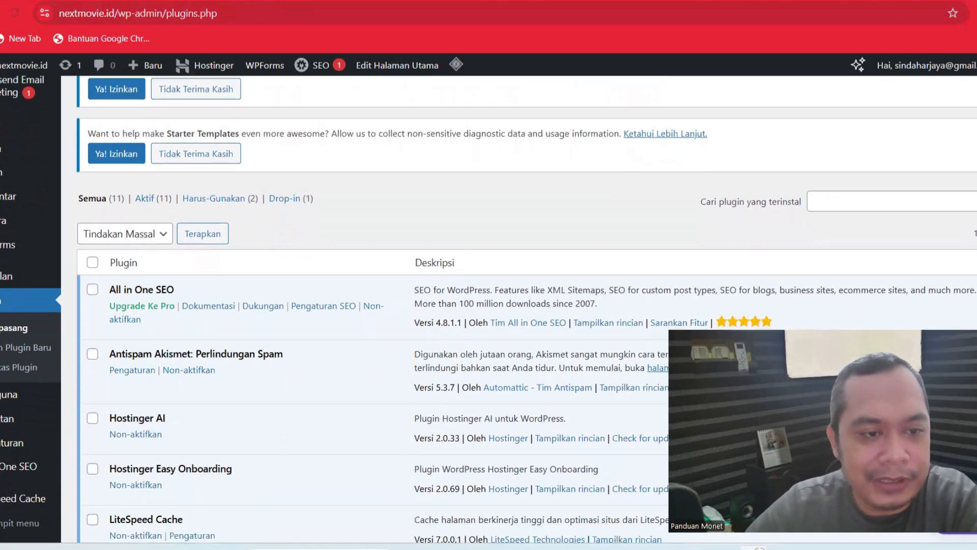
{"action": "scroll", "coordinate": [489, 305], "scroll_direction": "down", "scroll_amount": 2}
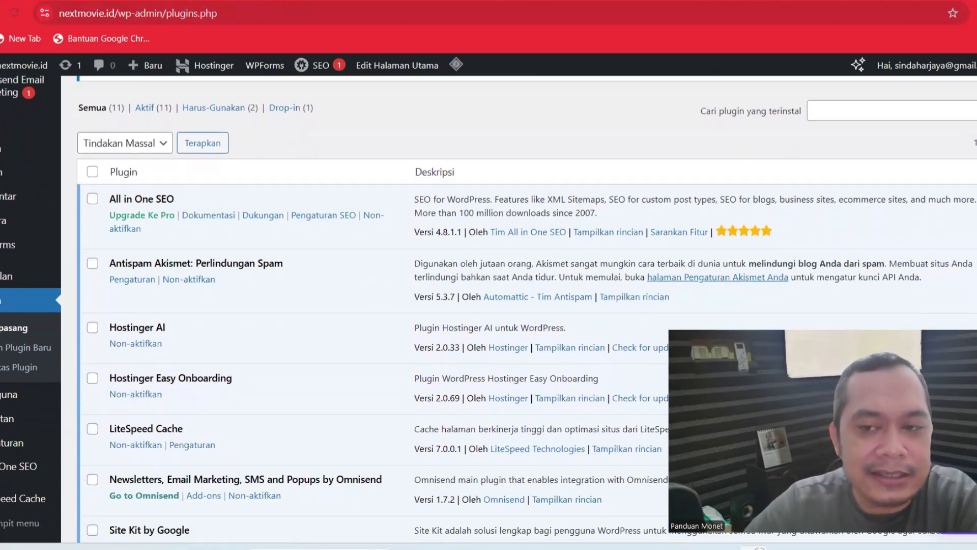
{"action": "scroll", "coordinate": [488, 305], "scroll_direction": "up", "scroll_amount": 1}
{"action": "scroll", "coordinate": [489, 306], "scroll_direction": "up", "scroll_amount": 1}
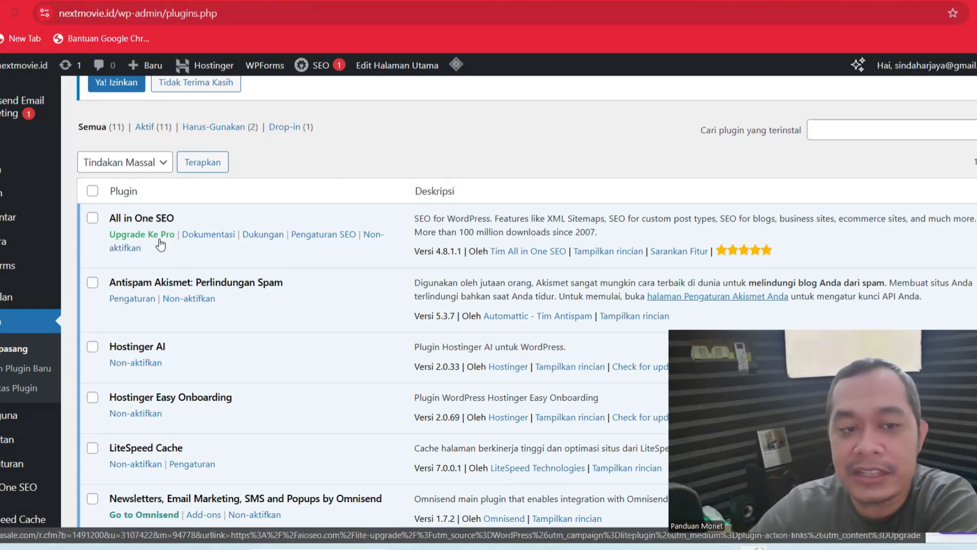
Step: Open the SEO settings of the All in One SEO plugin and view its general settings down to the licence section
{"action": "left_click", "coordinate": [315, 236]}
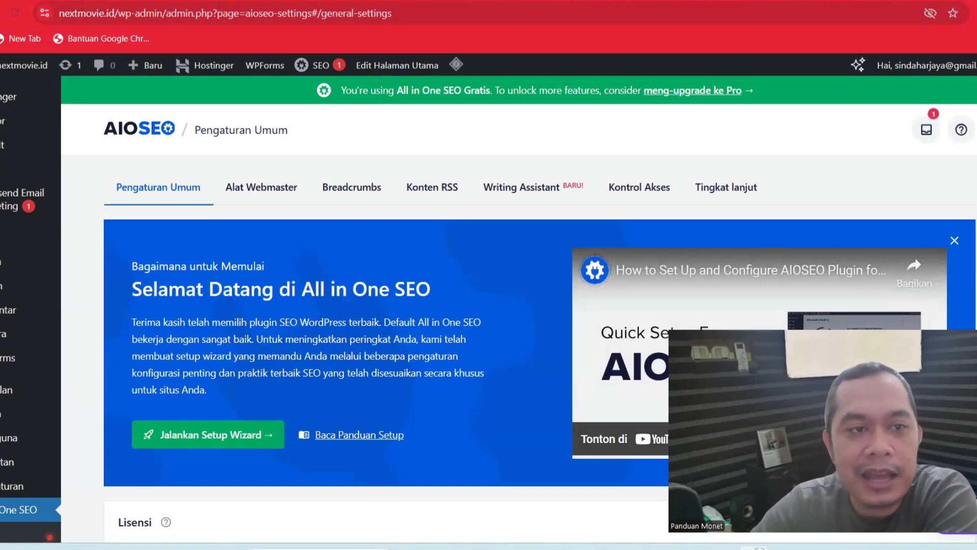
{"action": "scroll", "coordinate": [519, 305], "scroll_direction": "down", "scroll_amount": 1}
{"action": "scroll", "coordinate": [519, 305], "scroll_direction": "down", "scroll_amount": 2}
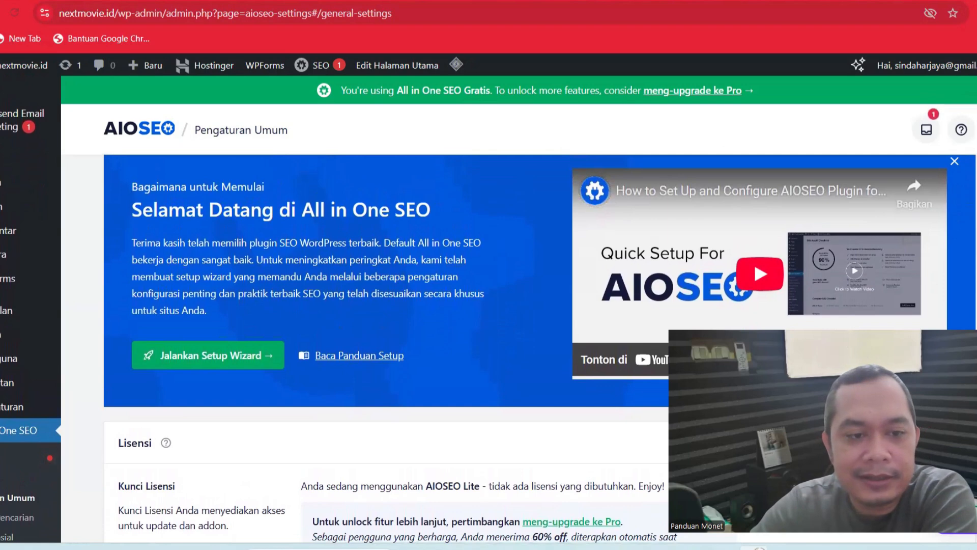
Step: Examine the All in One SEO general settings page between its welcome banner and the licence key section
{"action": "scroll", "coordinate": [519, 306], "scroll_direction": "down", "scroll_amount": 4}
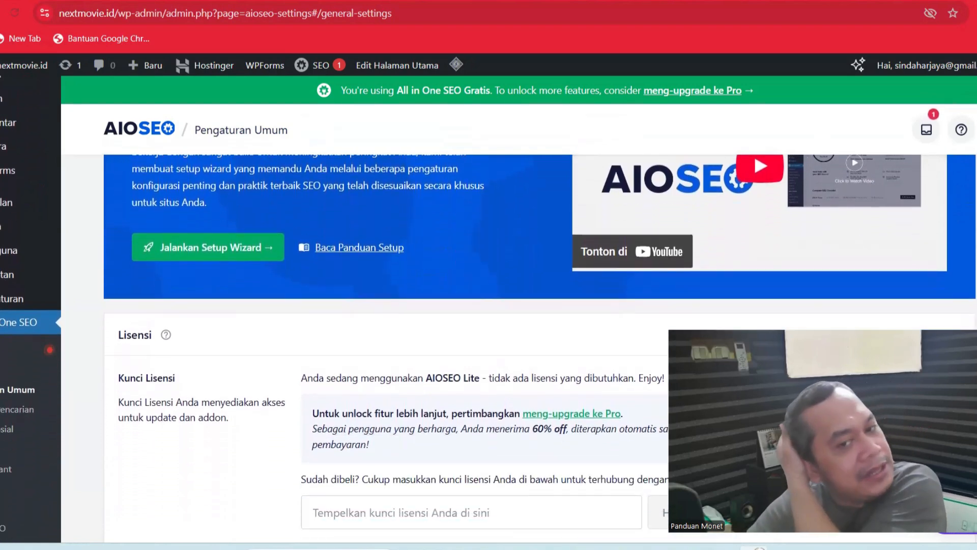
{"action": "scroll", "coordinate": [519, 305], "scroll_direction": "up", "scroll_amount": 7}
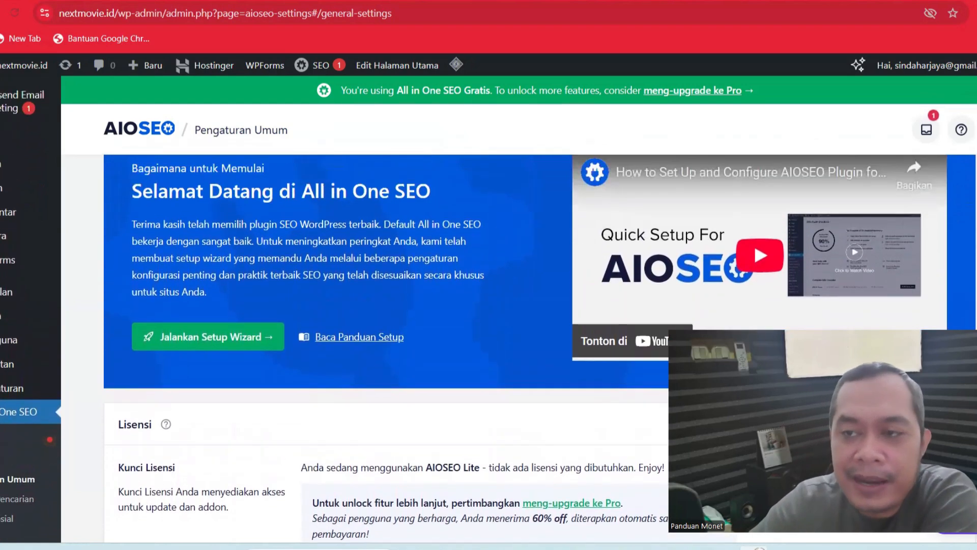
{"action": "scroll", "coordinate": [520, 306], "scroll_direction": "down", "scroll_amount": 1}
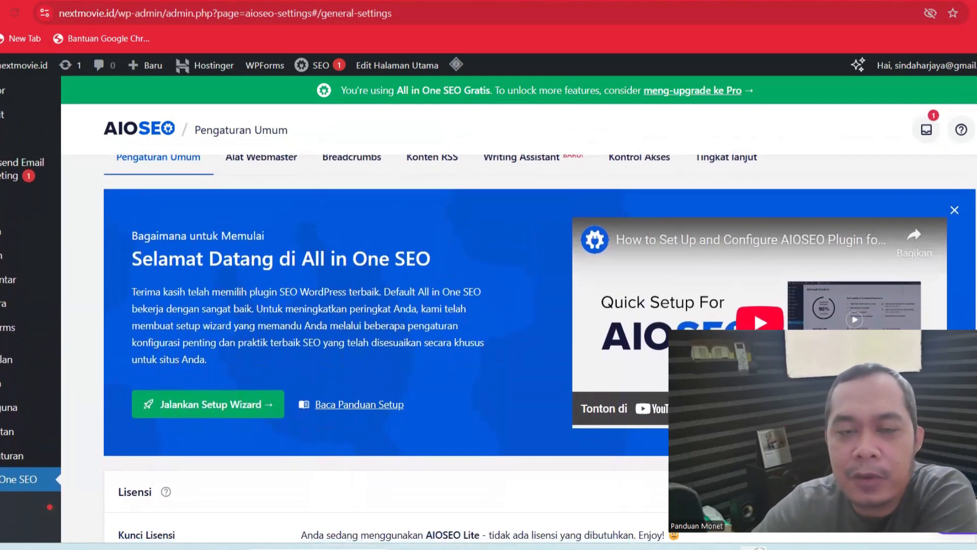
{"action": "scroll", "coordinate": [520, 306], "scroll_direction": "up", "scroll_amount": 1}
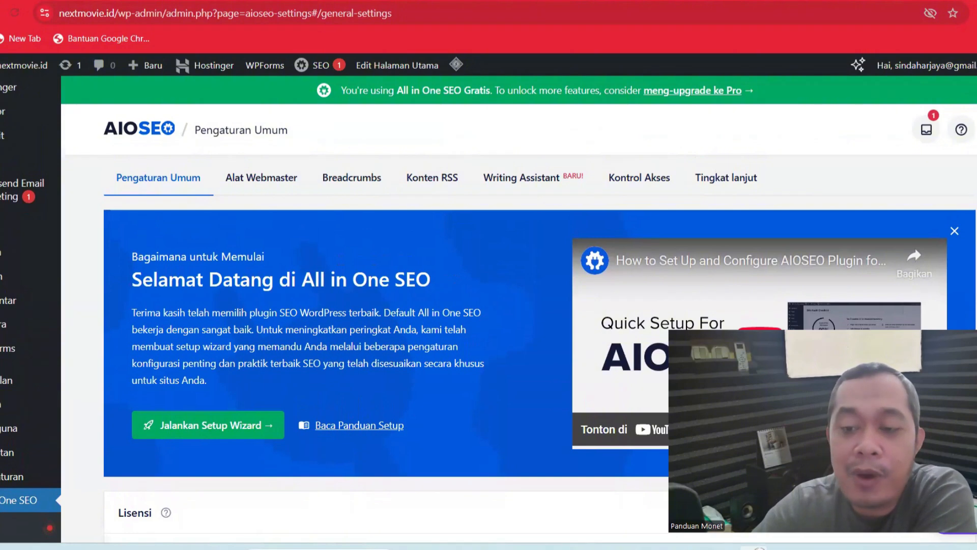
{"action": "scroll", "coordinate": [519, 305], "scroll_direction": "up", "scroll_amount": 1}
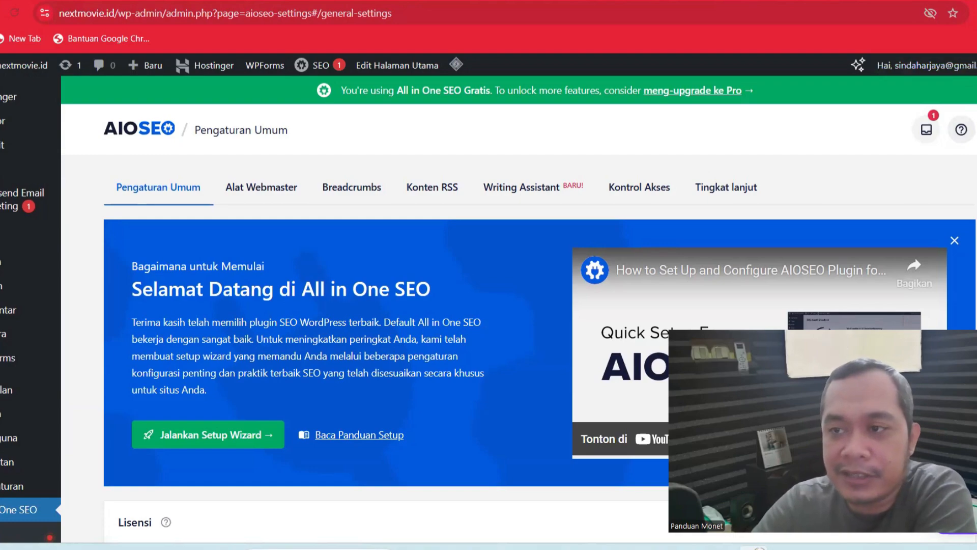
{"action": "scroll", "coordinate": [489, 310], "scroll_direction": "down", "scroll_amount": 5}
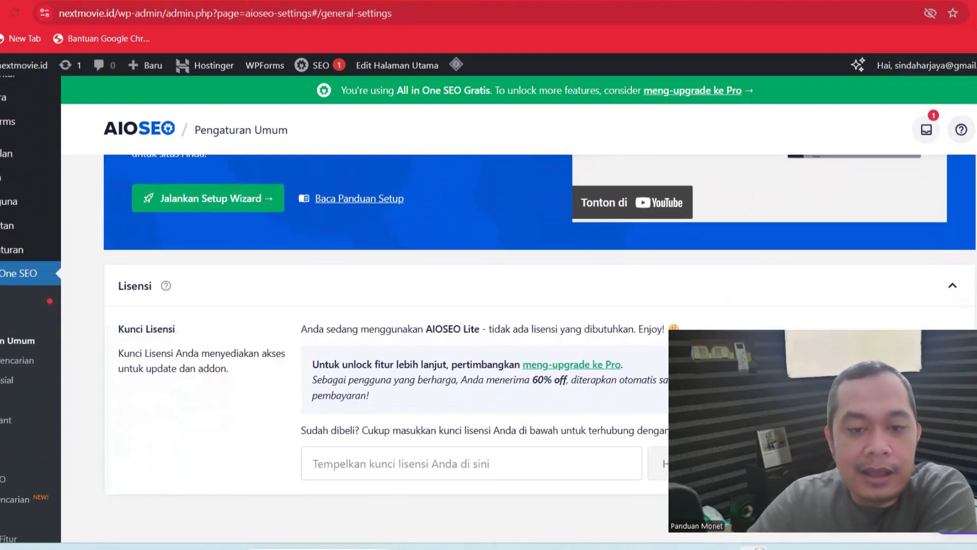
{"action": "scroll", "coordinate": [488, 310], "scroll_direction": "up", "scroll_amount": 3}
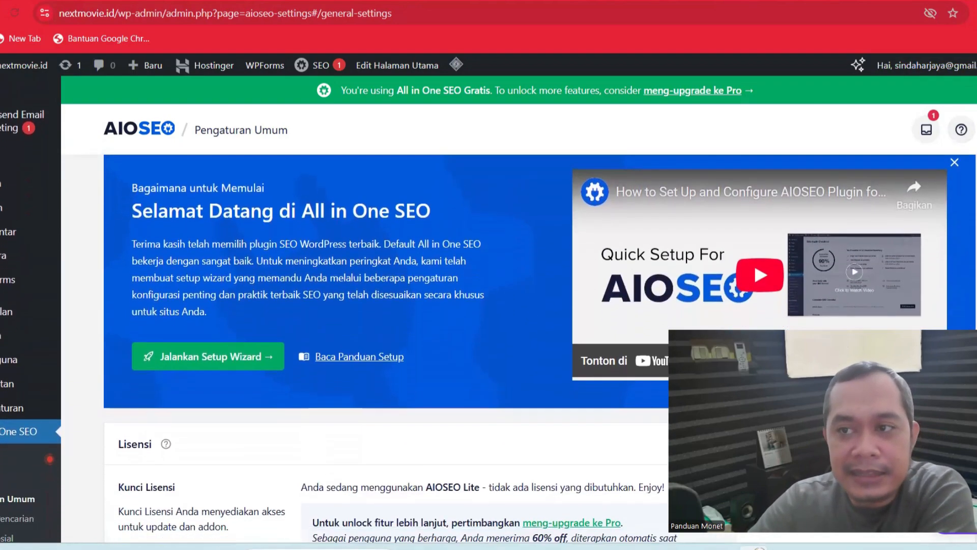
{"action": "scroll", "coordinate": [488, 311], "scroll_direction": "up", "scroll_amount": 2}
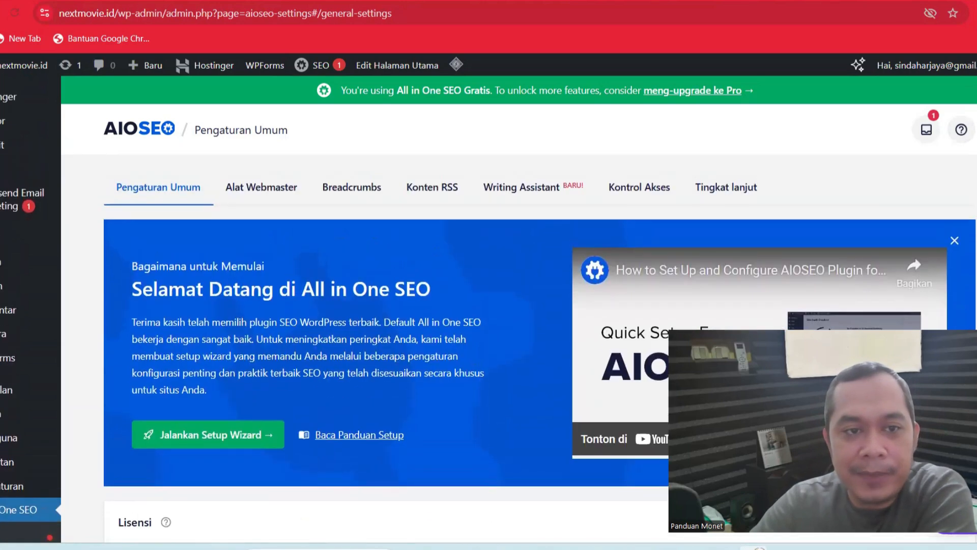
Step: Launch the AIOSEO Setup Wizard and start its first step, the website category
{"action": "scroll", "coordinate": [236, 364], "scroll_direction": "down", "scroll_amount": 2}
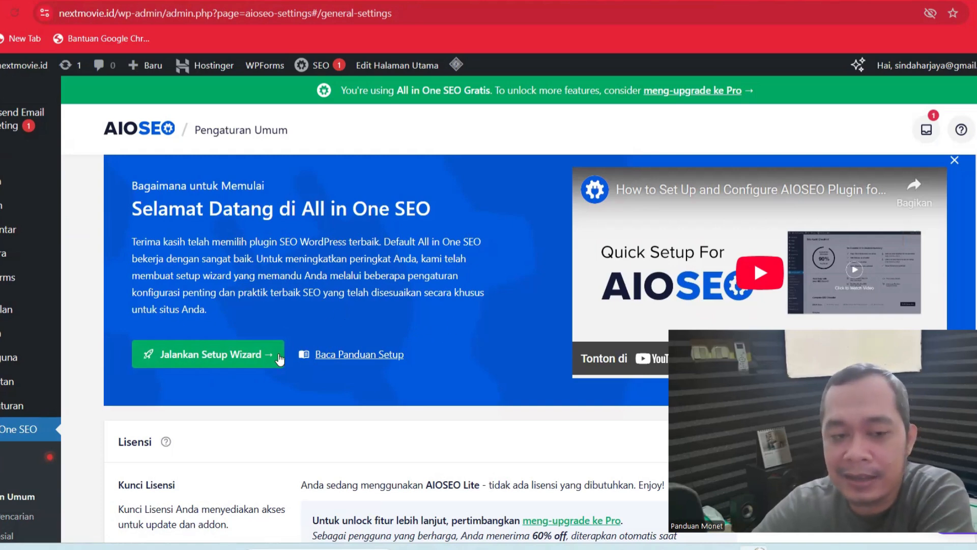
{"action": "left_click", "coordinate": [229, 374]}
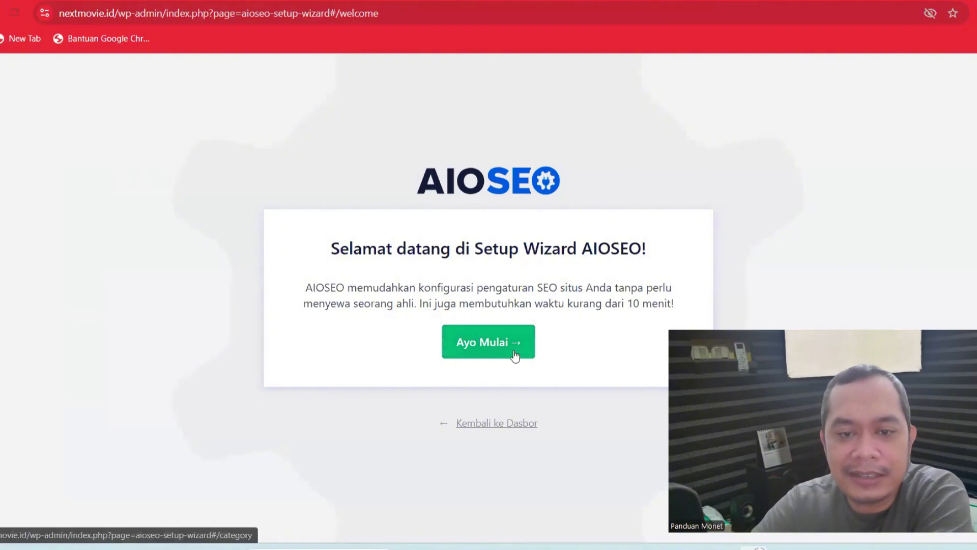
{"action": "left_click", "coordinate": [485, 352]}
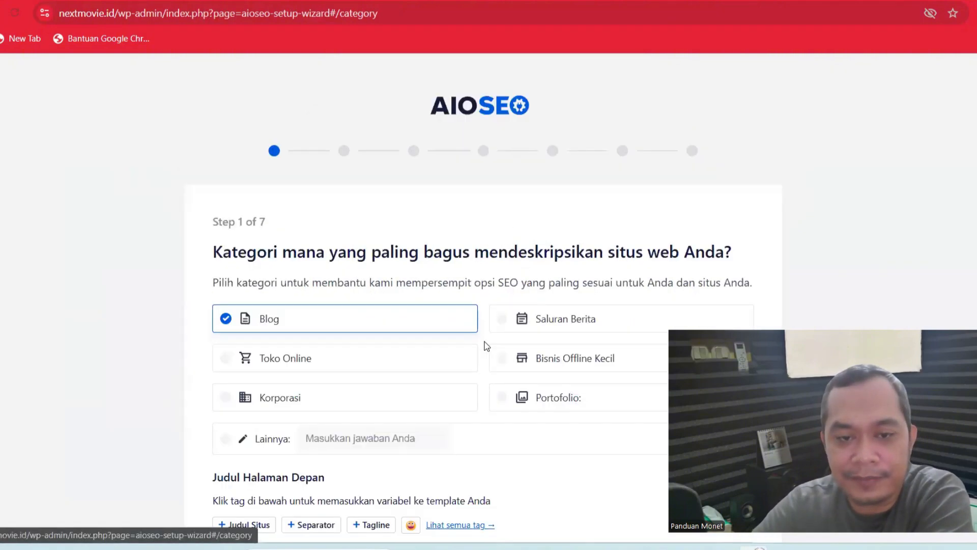
Step: Choose Saluran Berita as the category that best describes the website
{"action": "scroll", "coordinate": [483, 305], "scroll_direction": "down", "scroll_amount": 1}
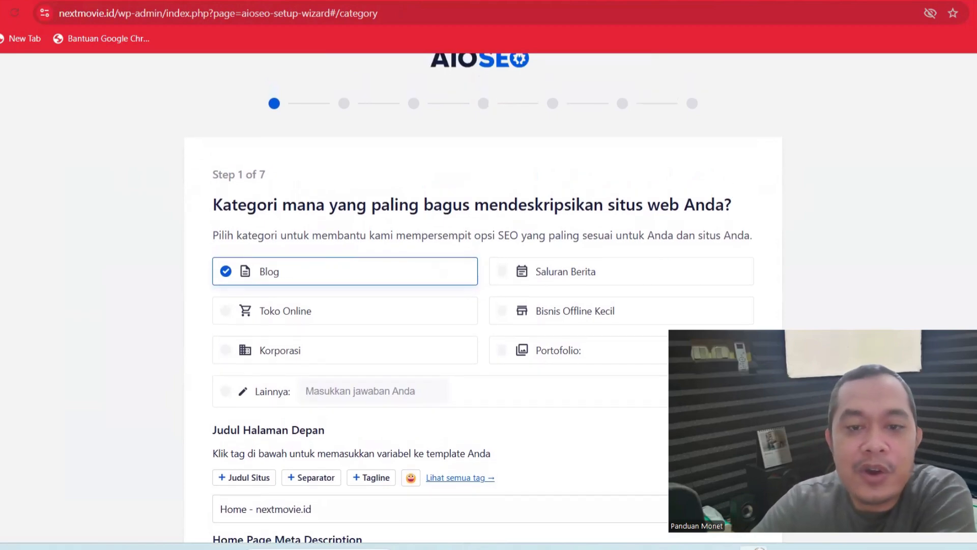
{"action": "scroll", "coordinate": [483, 298], "scroll_direction": "down", "scroll_amount": 1}
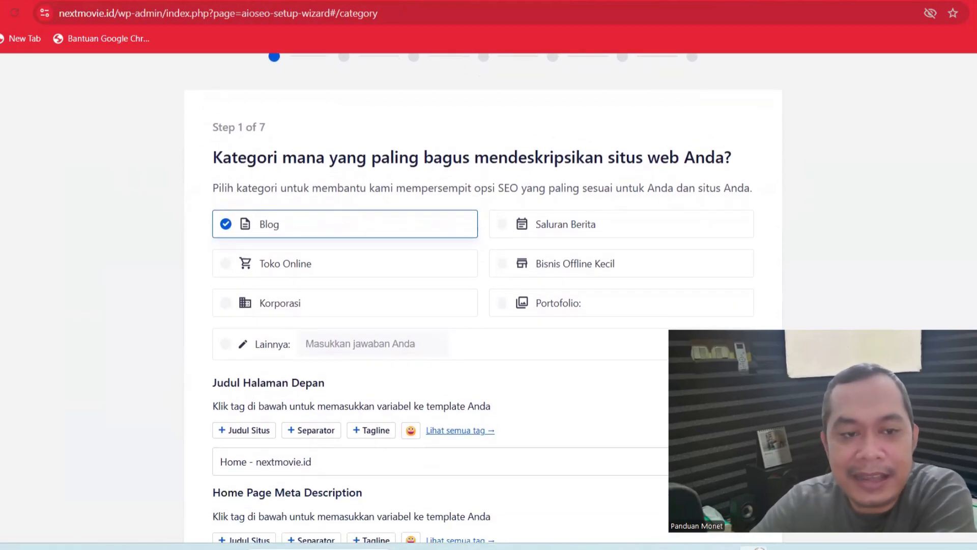
{"action": "scroll", "coordinate": [483, 298], "scroll_direction": "down", "scroll_amount": 1}
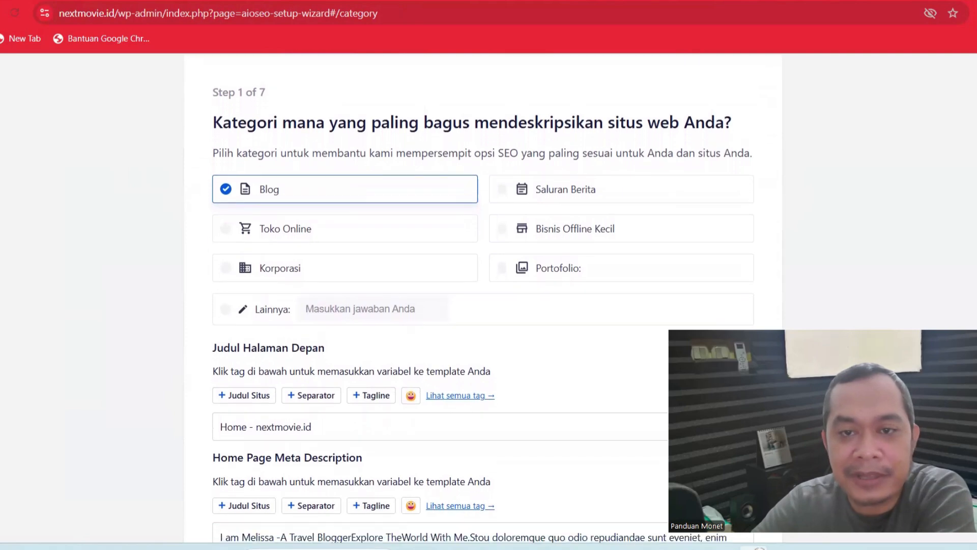
{"action": "scroll", "coordinate": [483, 298], "scroll_direction": "up", "scroll_amount": 1}
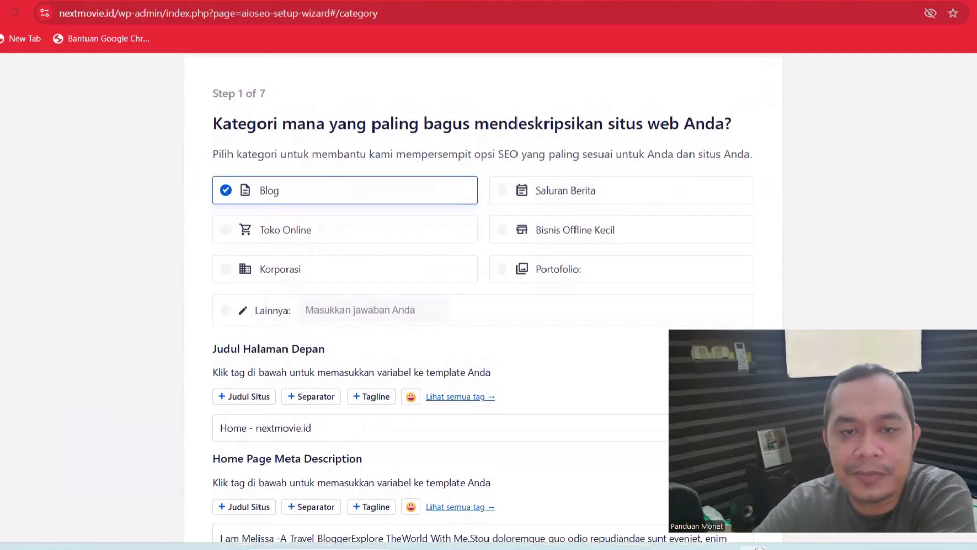
{"action": "scroll", "coordinate": [483, 298], "scroll_direction": "up", "scroll_amount": 2}
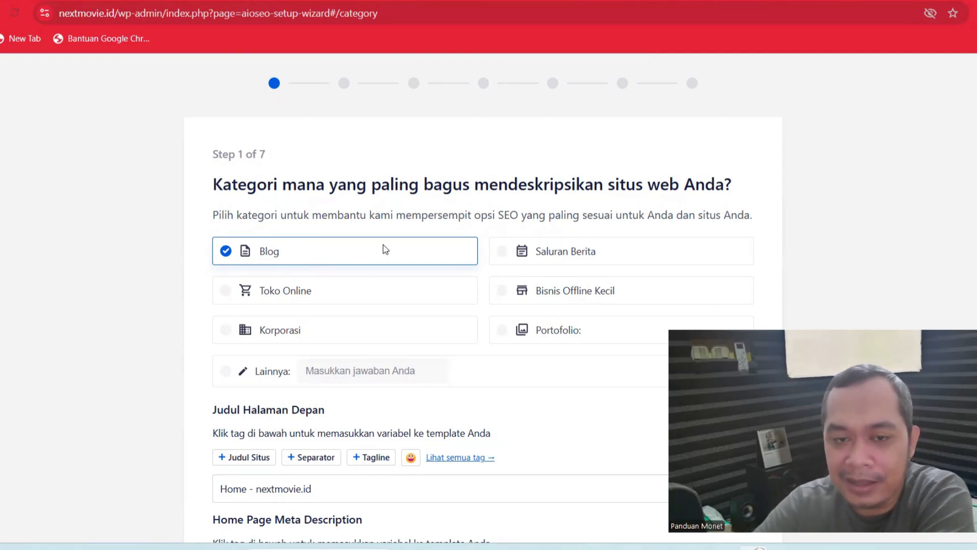
{"action": "left_click", "coordinate": [531, 260]}
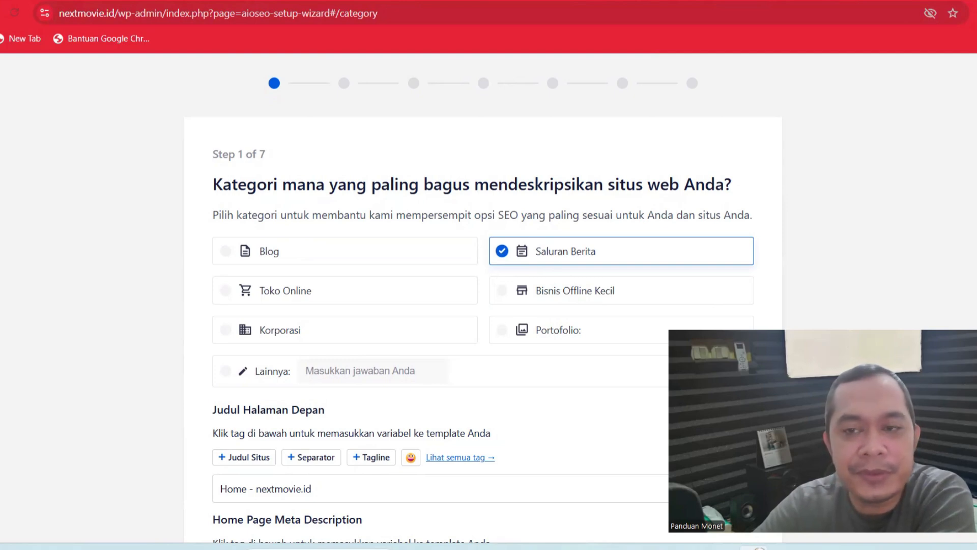
Step: Examine the wizard's first step, from the site categories to the front page title and home page meta description
{"action": "scroll", "coordinate": [483, 298], "scroll_direction": "up", "scroll_amount": 2}
{"action": "scroll", "coordinate": [484, 298], "scroll_direction": "down", "scroll_amount": 2}
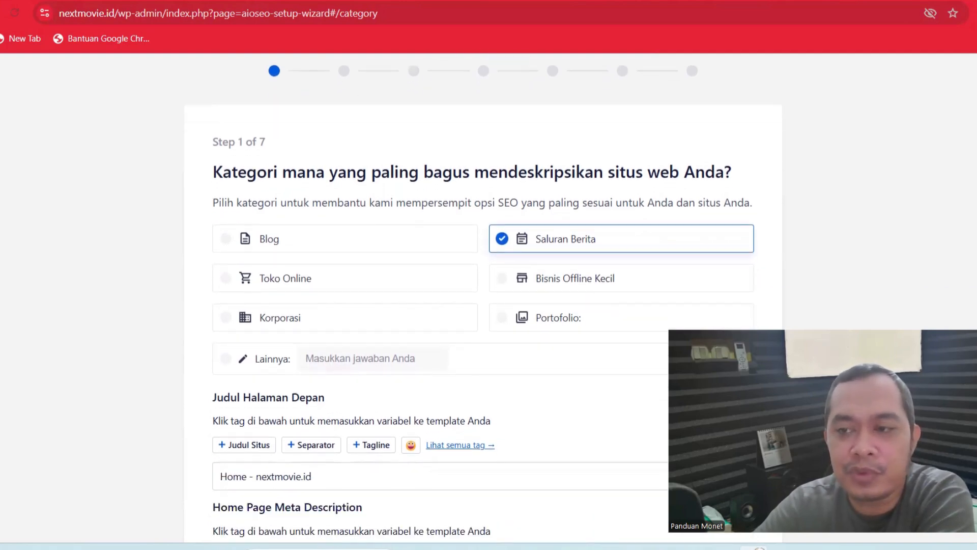
{"action": "scroll", "coordinate": [483, 298], "scroll_direction": "down", "scroll_amount": 2}
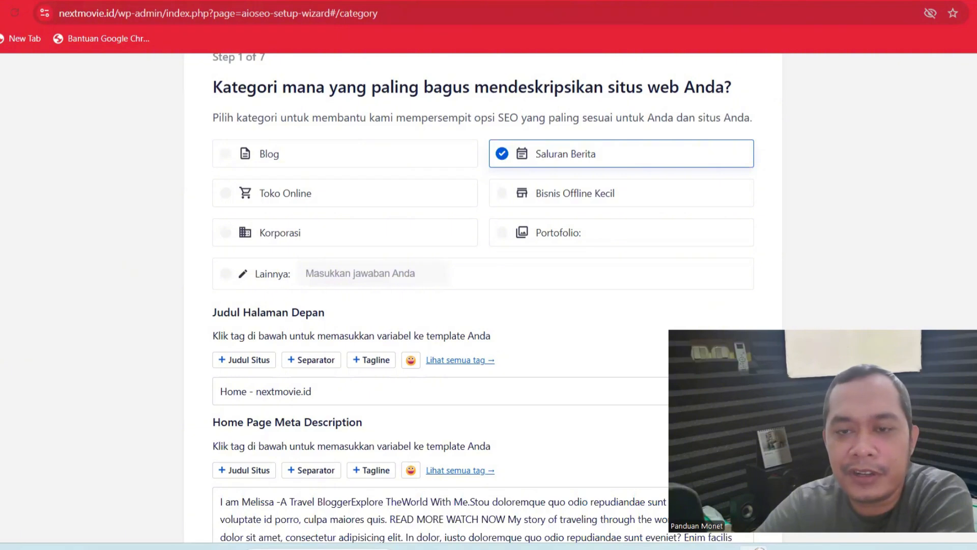
{"action": "scroll", "coordinate": [668, 181], "scroll_direction": "up", "scroll_amount": 1}
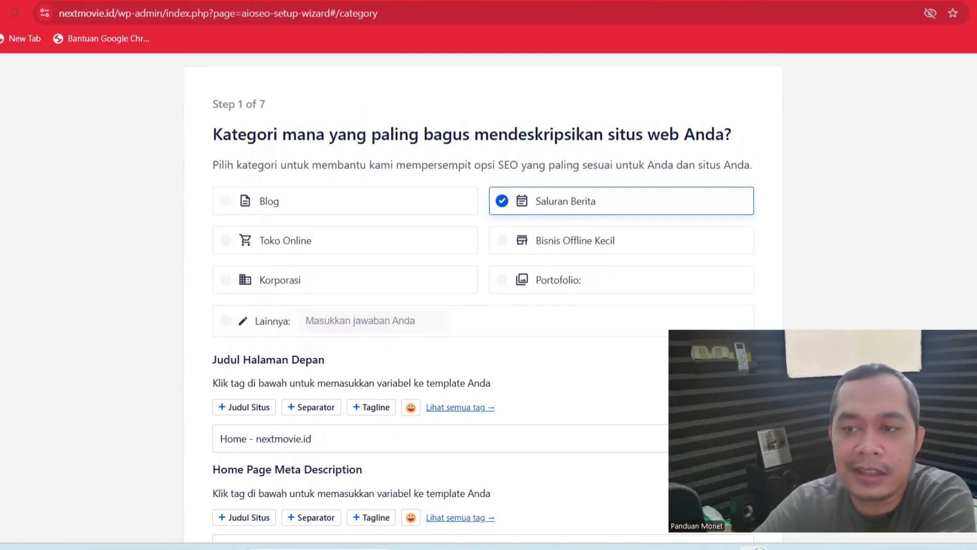
{"action": "scroll", "coordinate": [892, 186], "scroll_direction": "down", "scroll_amount": 2}
{"action": "scroll", "coordinate": [892, 186], "scroll_direction": "up", "scroll_amount": 1}
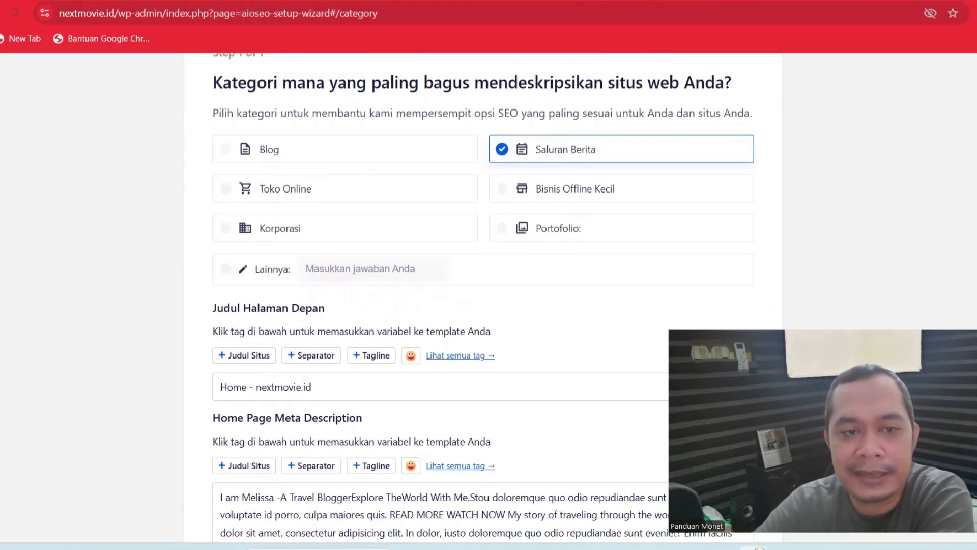
{"action": "scroll", "coordinate": [892, 186], "scroll_direction": "up", "scroll_amount": 1}
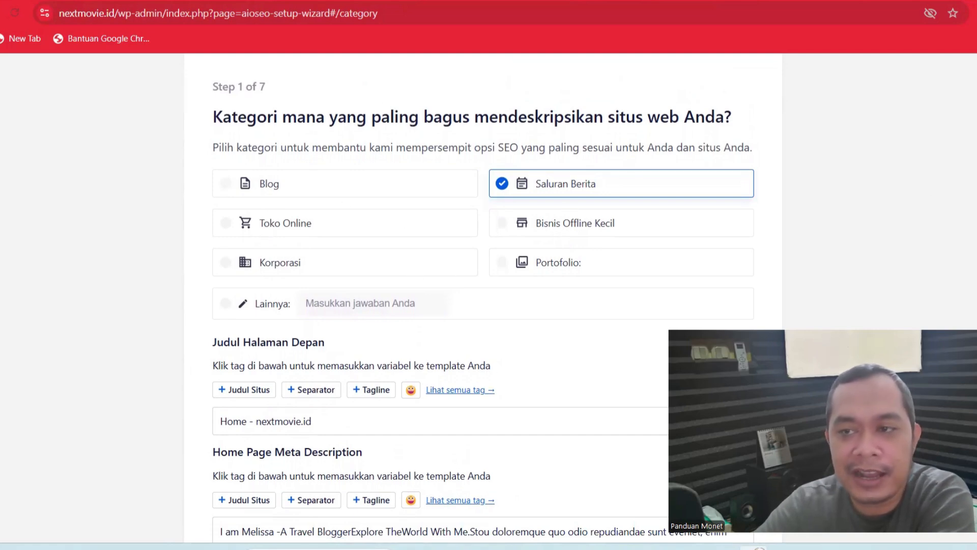
{"action": "scroll", "coordinate": [484, 306], "scroll_direction": "down", "scroll_amount": 3}
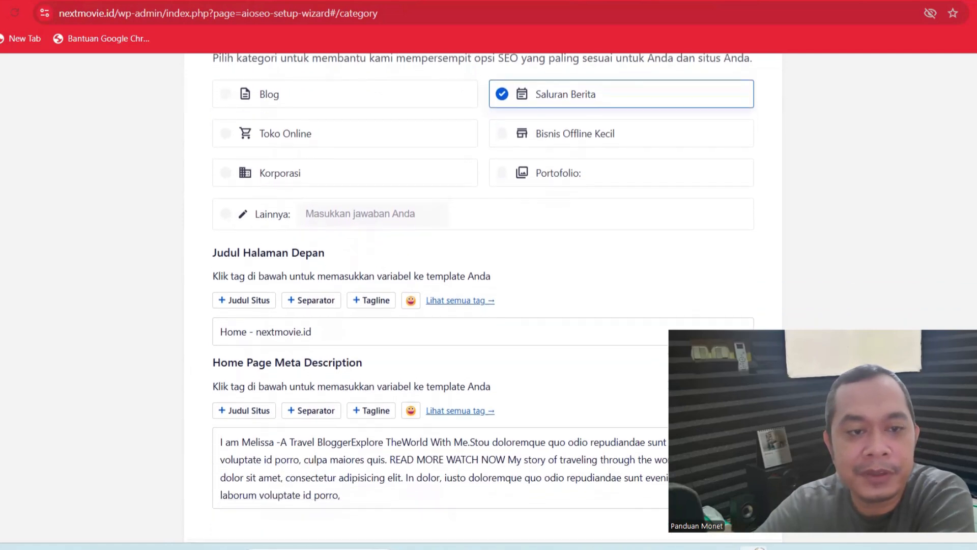
{"action": "scroll", "coordinate": [484, 305], "scroll_direction": "down", "scroll_amount": 2}
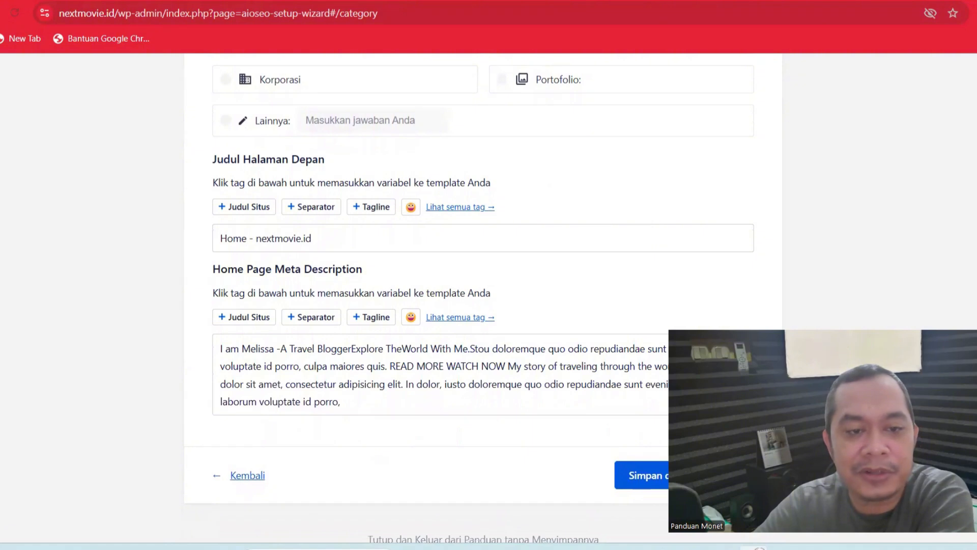
{"action": "scroll", "coordinate": [484, 285], "scroll_direction": "up", "scroll_amount": 5}
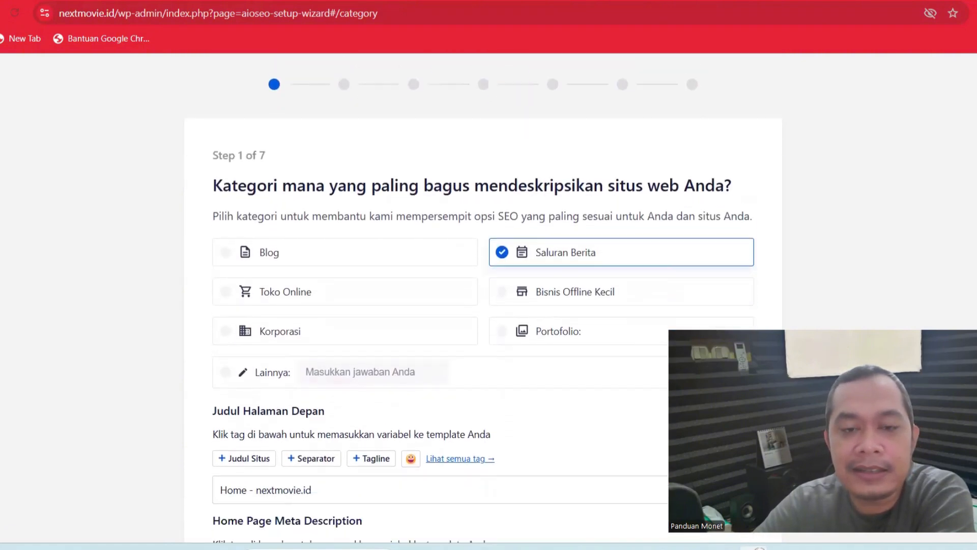
Step: Replace the front page title (Judul Halaman Depan) with "Drama Serial Terbaru"
{"action": "scroll", "coordinate": [484, 306], "scroll_direction": "down", "scroll_amount": 4}
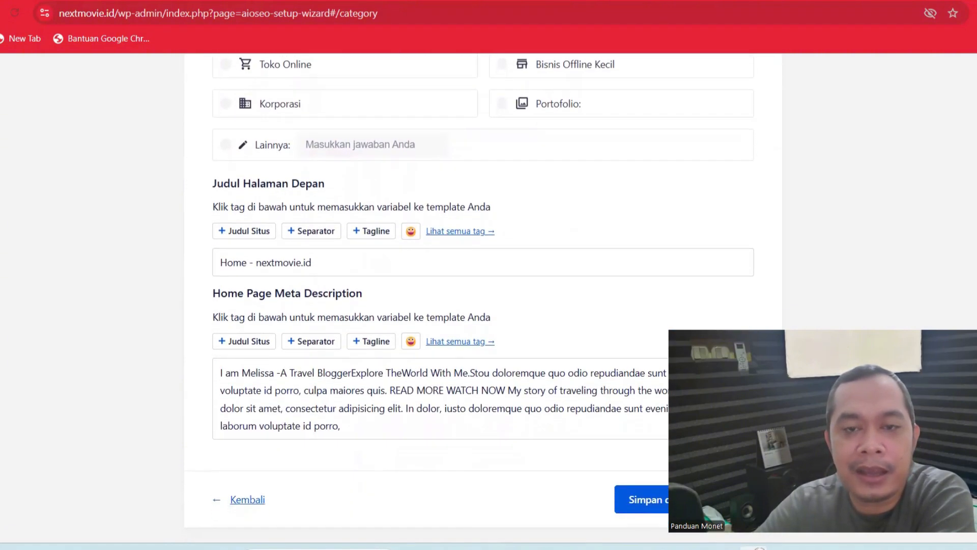
{"action": "scroll", "coordinate": [484, 286], "scroll_direction": "up", "scroll_amount": 1}
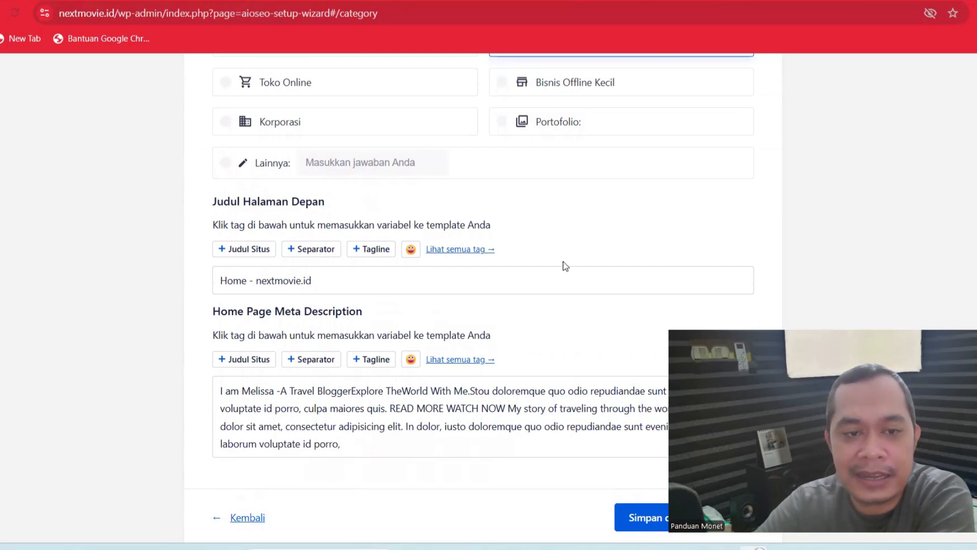
{"action": "left_click", "coordinate": [344, 281]}
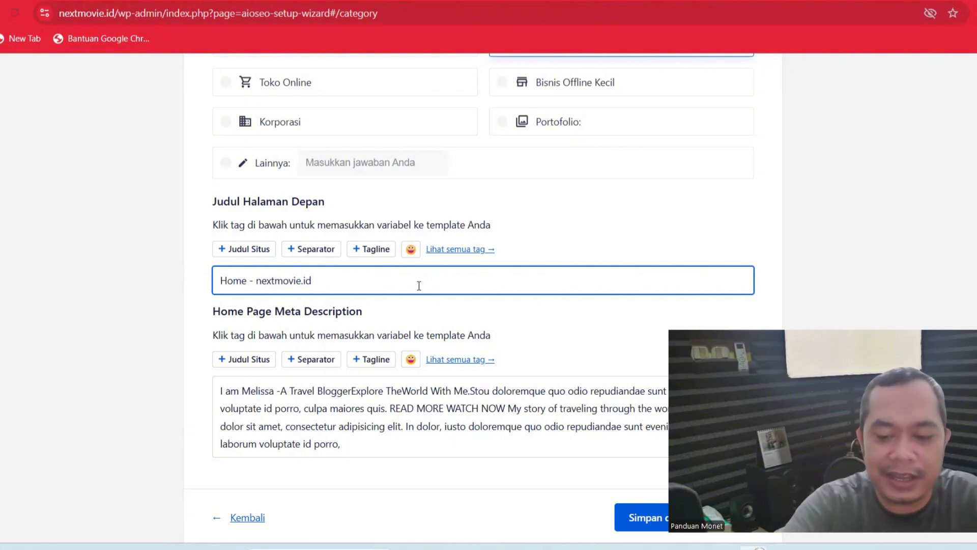
{"action": "key", "text": "BackSpace"}
{"action": "key", "text": "BackSpace"}
{"action": "key", "text": "BackSpace"}
{"action": "key", "text": "BackSpace"}
{"action": "key", "text": "BackSpace"}
{"action": "key", "text": "BackSpace"}
{"action": "key", "text": "BackSpace"}
{"action": "key", "text": "BackSpace"}
{"action": "key", "text": "BackSpace"}
{"action": "key", "text": "BackSpace"}
{"action": "key", "text": "BackSpace"}
{"action": "key", "text": "BackSpace"}
{"action": "key", "text": "BackSpace"}
{"action": "key", "text": "BackSpace"}
{"action": "key", "text": "BackSpace"}
{"action": "key", "text": "BackSpace"}
{"action": "key", "text": "BackSpace"}
{"action": "key", "text": "BackSpace"}
{"action": "key", "text": "BackSpace"}
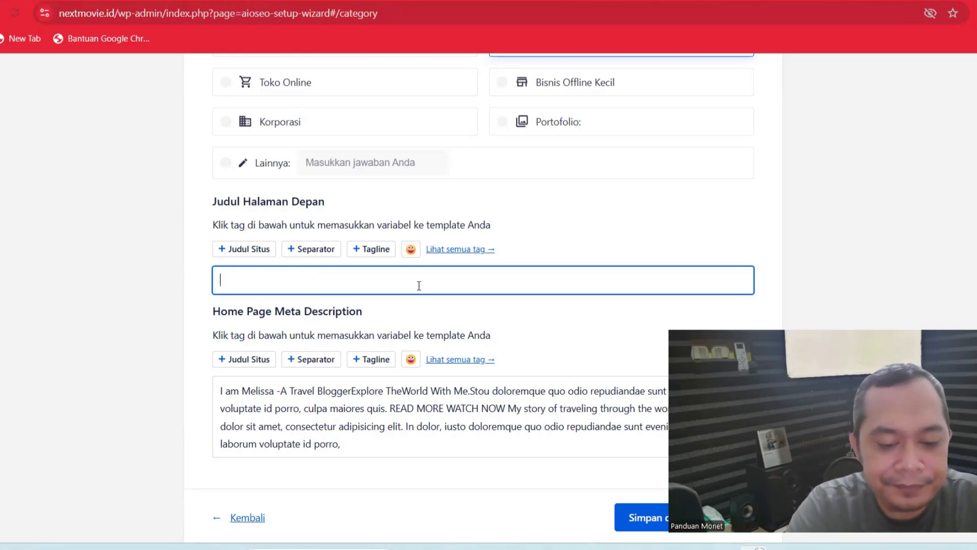
{"action": "type", "text": "D"}
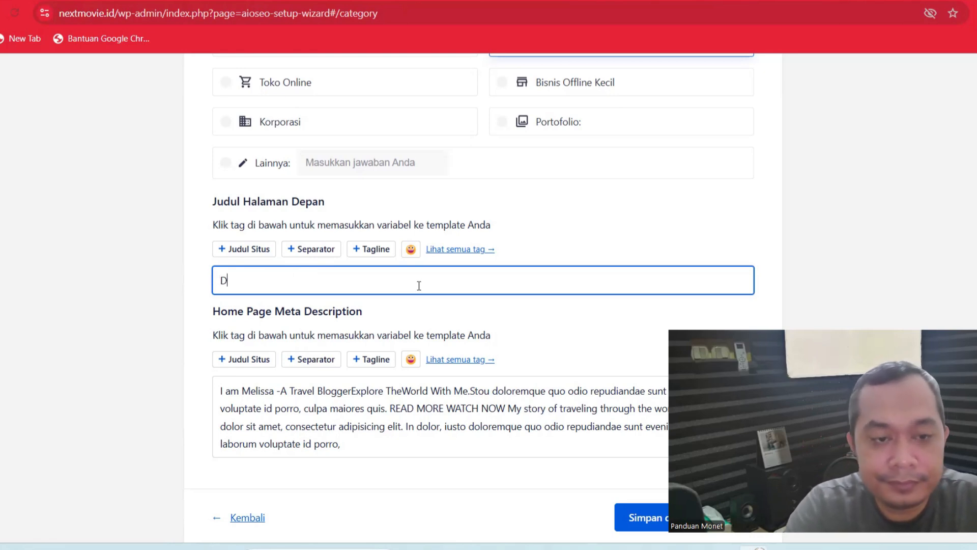
{"action": "type", "text": "ra"}
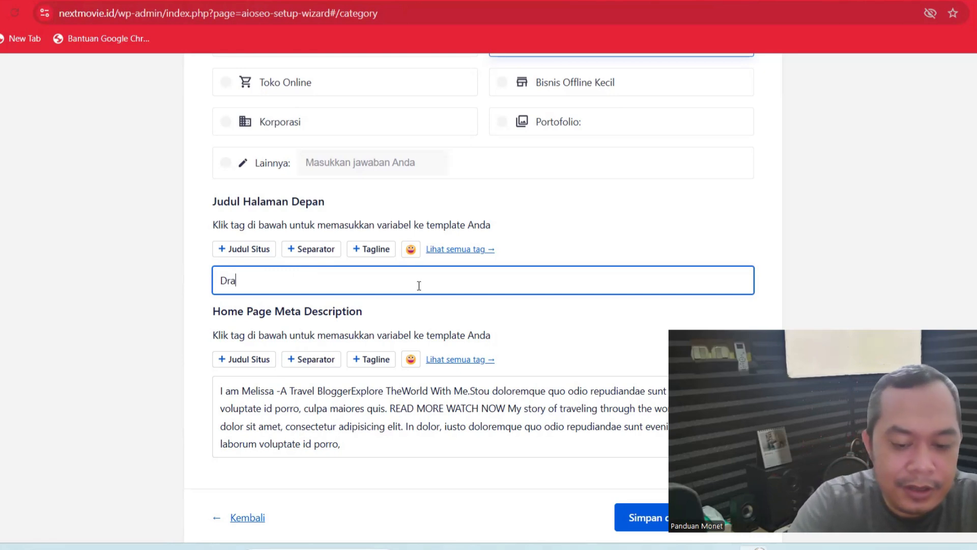
{"action": "type", "text": "ma C"}
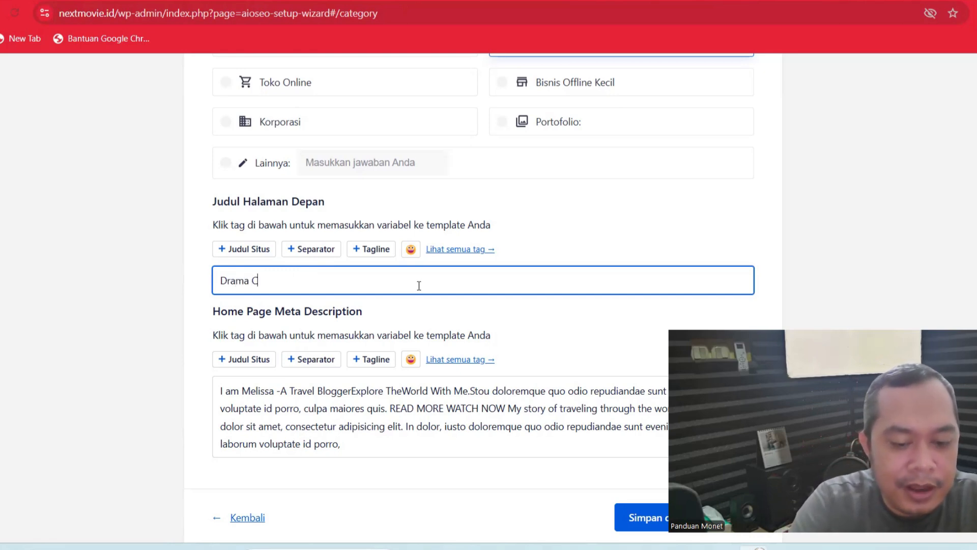
{"action": "type", "text": "h"}
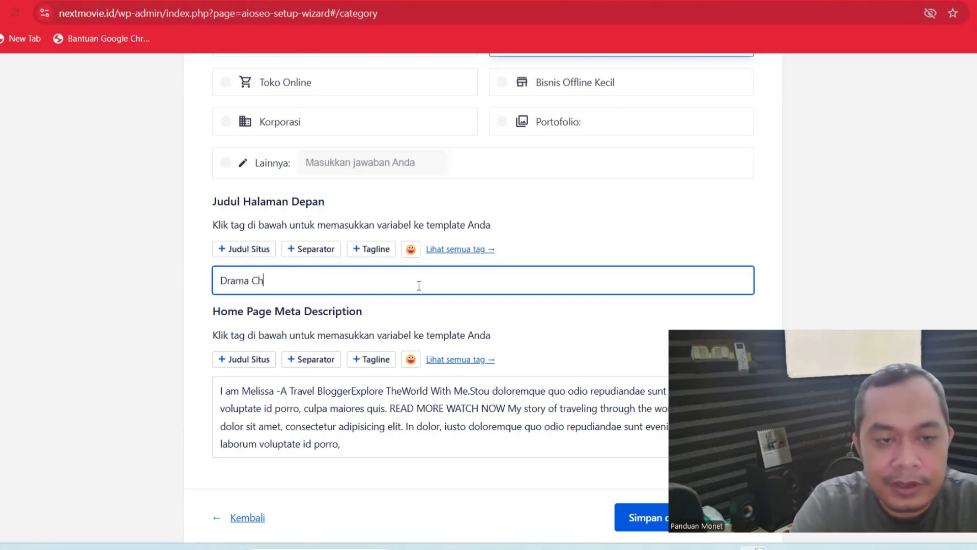
{"action": "key", "text": "BackSpace"}
{"action": "key", "text": "BackSpace"}
{"action": "type", "text": "Serial"}
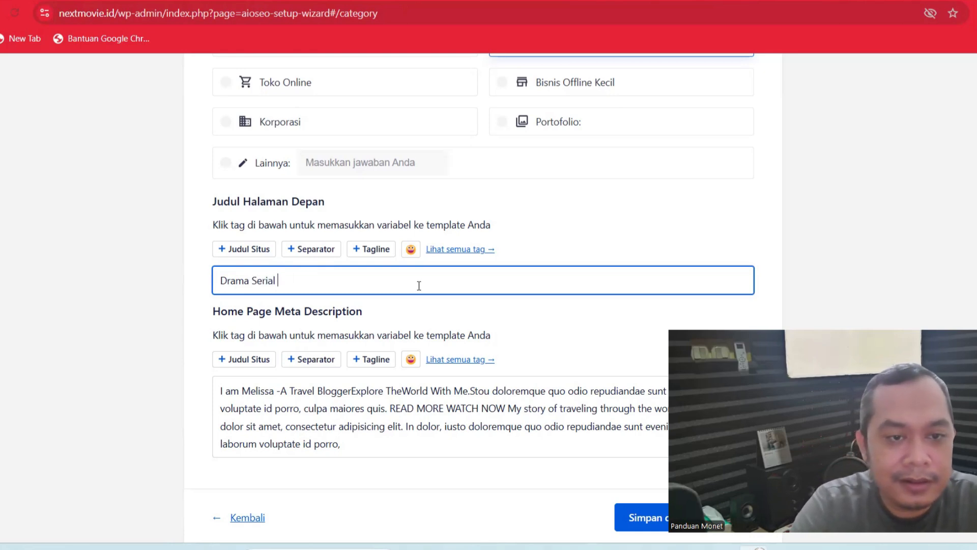
{"action": "type", "text": " Terbaru"}
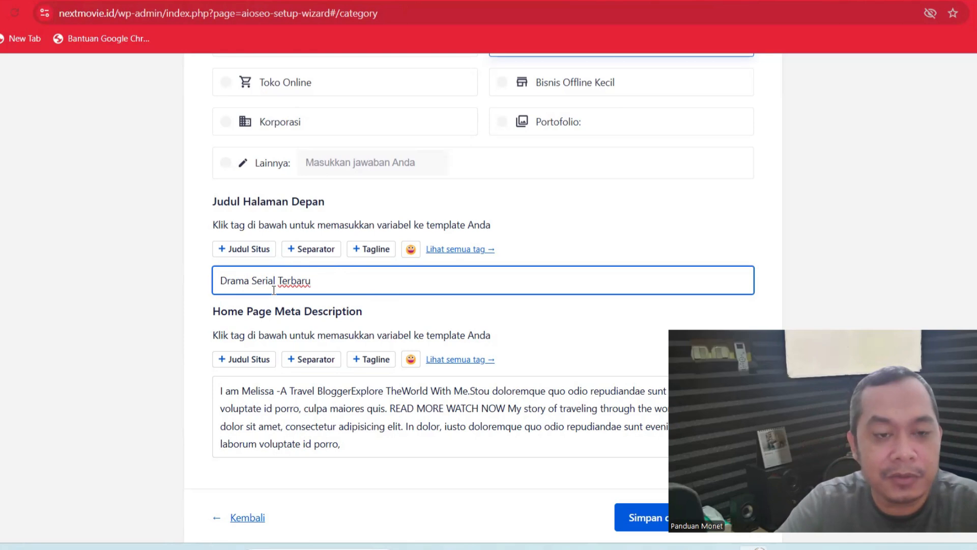
Step: Extend the front page title with a Separator tag and "Drama China", followed by another Separator tag and "Drama Korea"
{"action": "left_click", "coordinate": [316, 249]}
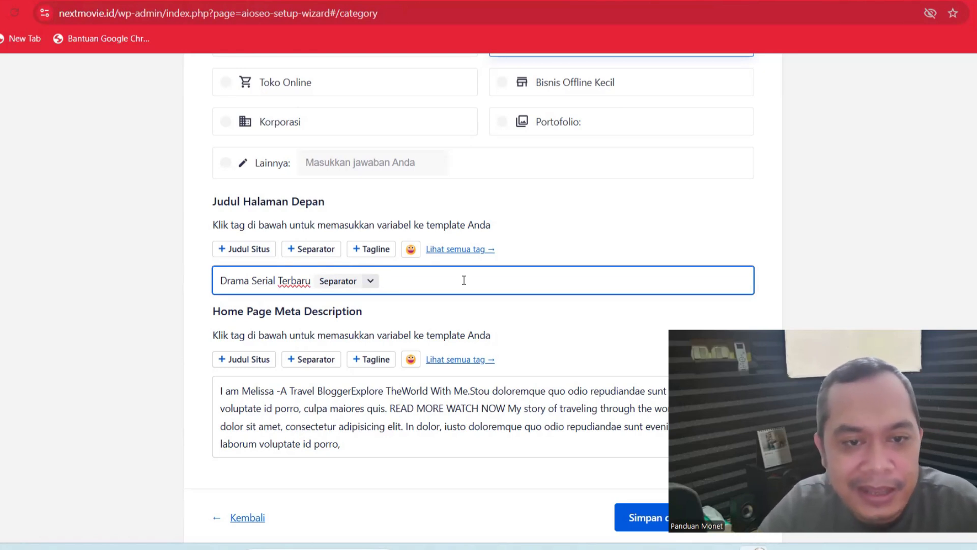
{"action": "type", "text": "Drama C"}
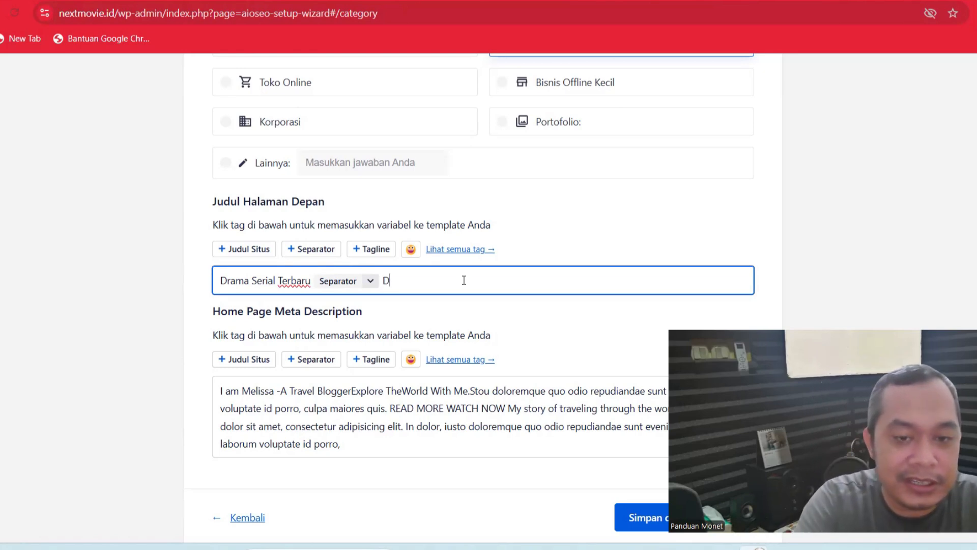
{"action": "type", "text": "hina"}
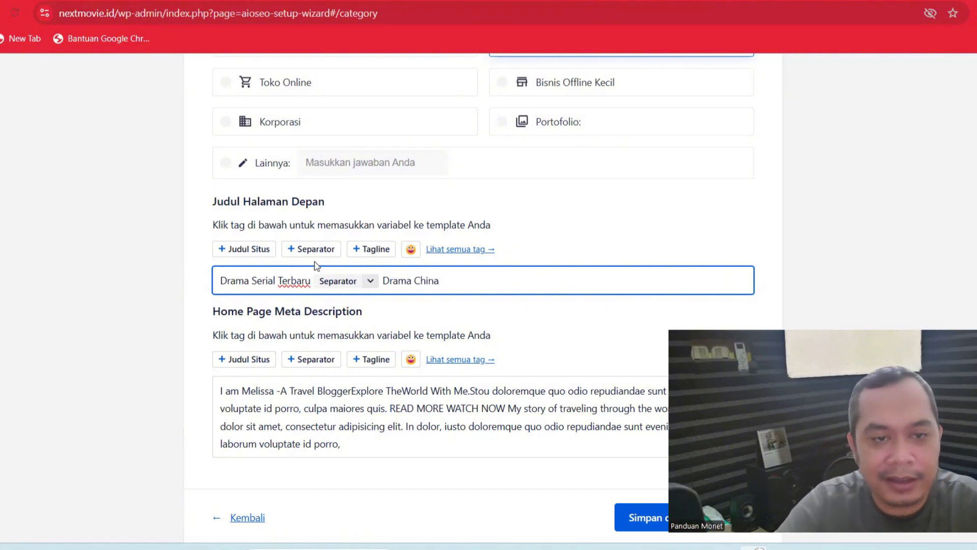
{"action": "left_click", "coordinate": [314, 249]}
{"action": "type", "text": "D"}
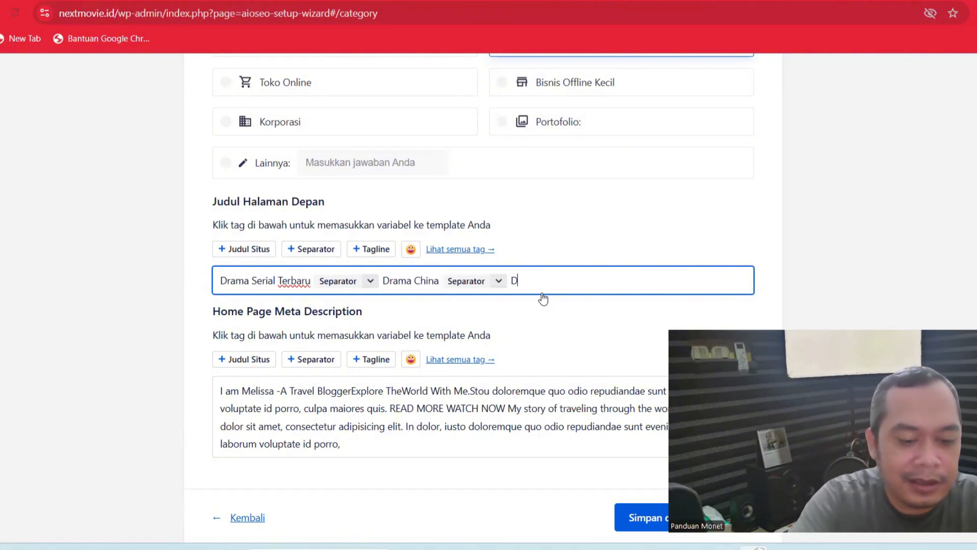
{"action": "type", "text": "rama Kore"}
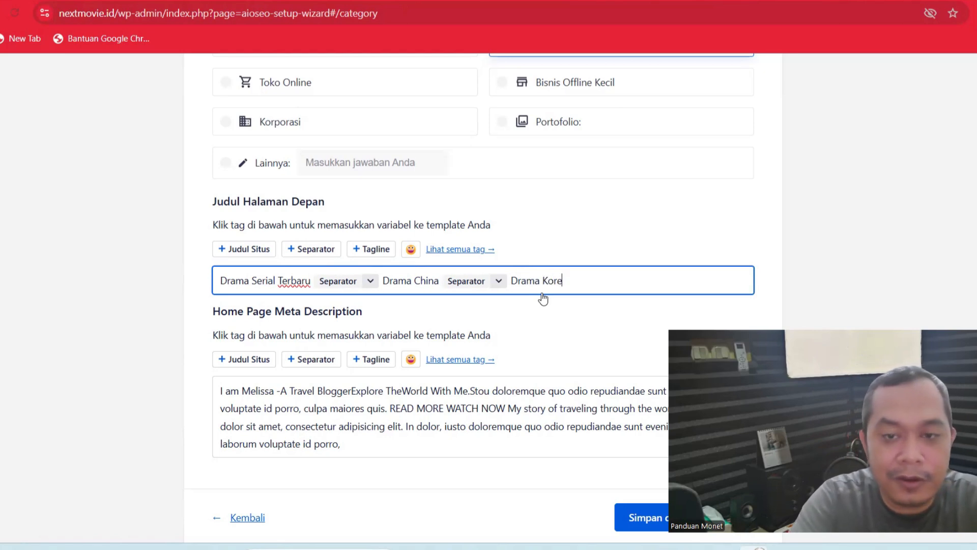
{"action": "type", "text": "a"}
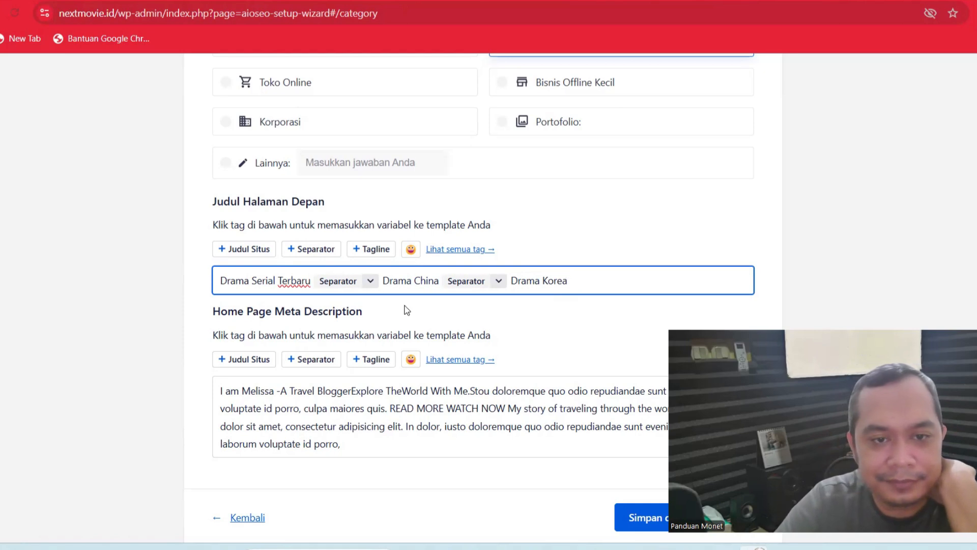
Step: Add one more Separator tag and "Short Movie" to the end of the front page title, removing the duplicate separator
{"action": "left_click", "coordinate": [319, 254]}
{"action": "left_click", "coordinate": [319, 255]}
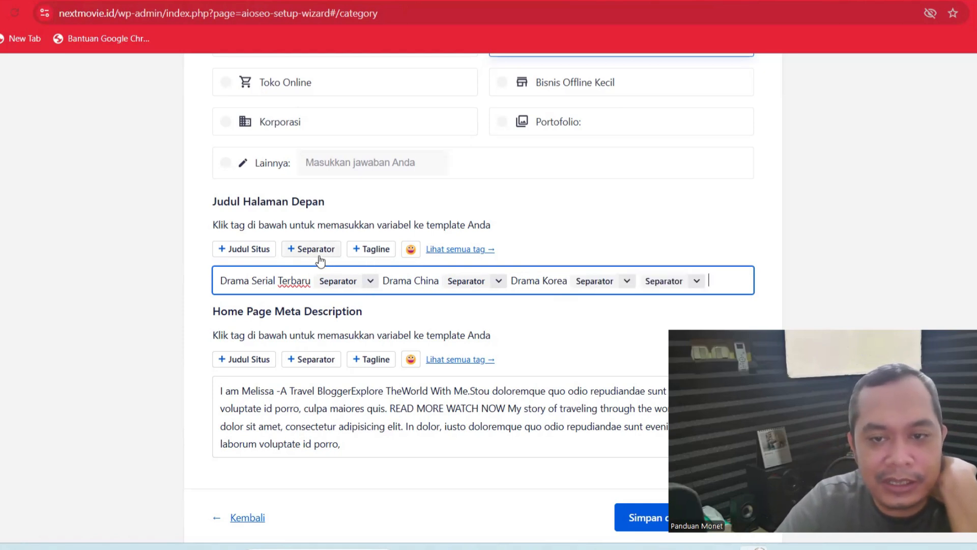
{"action": "left_click", "coordinate": [698, 282]}
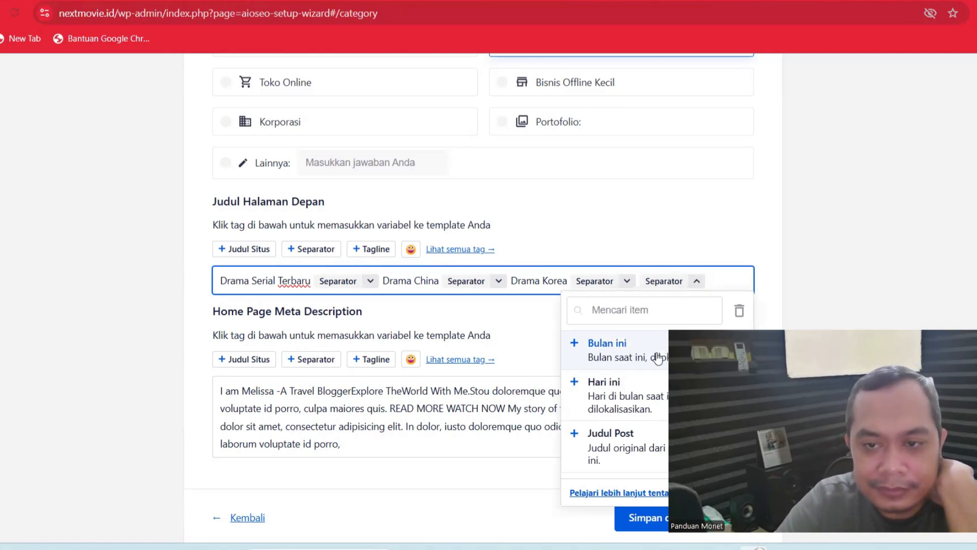
{"action": "left_click", "coordinate": [739, 310]}
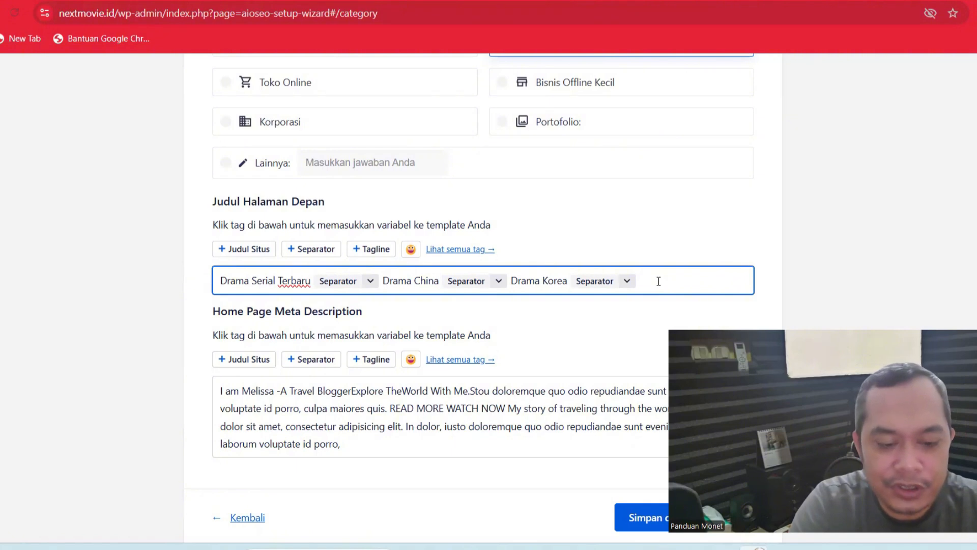
{"action": "type", "text": "Sho"}
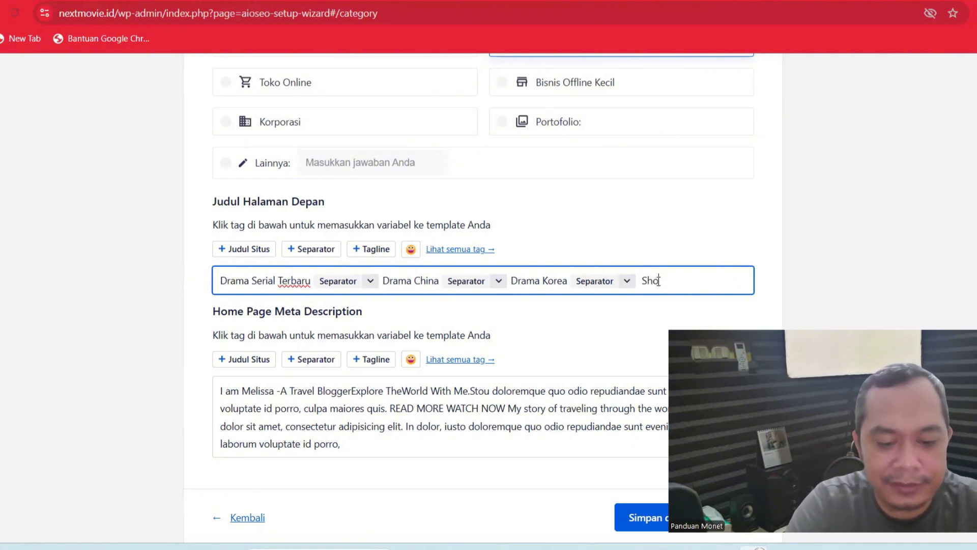
{"action": "type", "text": "rt Mo"}
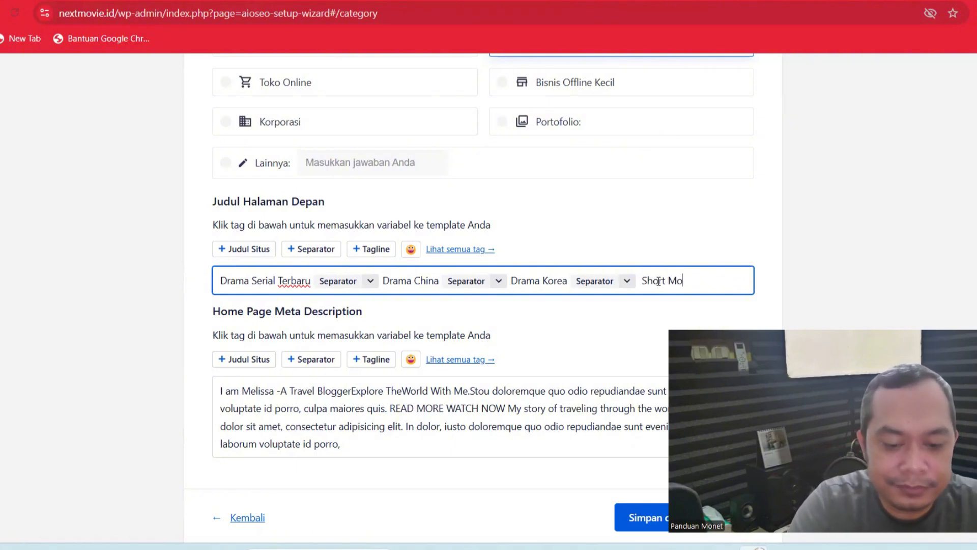
{"action": "type", "text": "vie"}
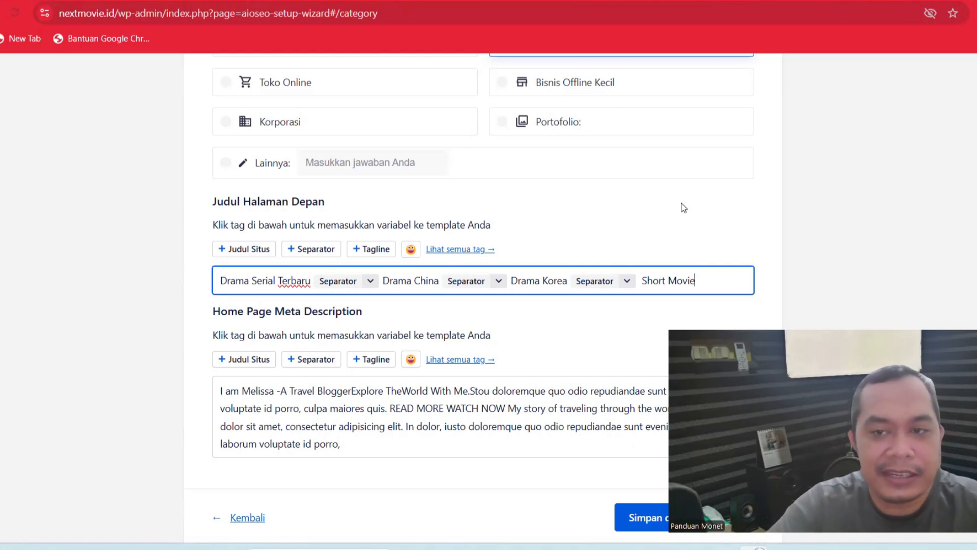
{"action": "left_click", "coordinate": [755, 202]}
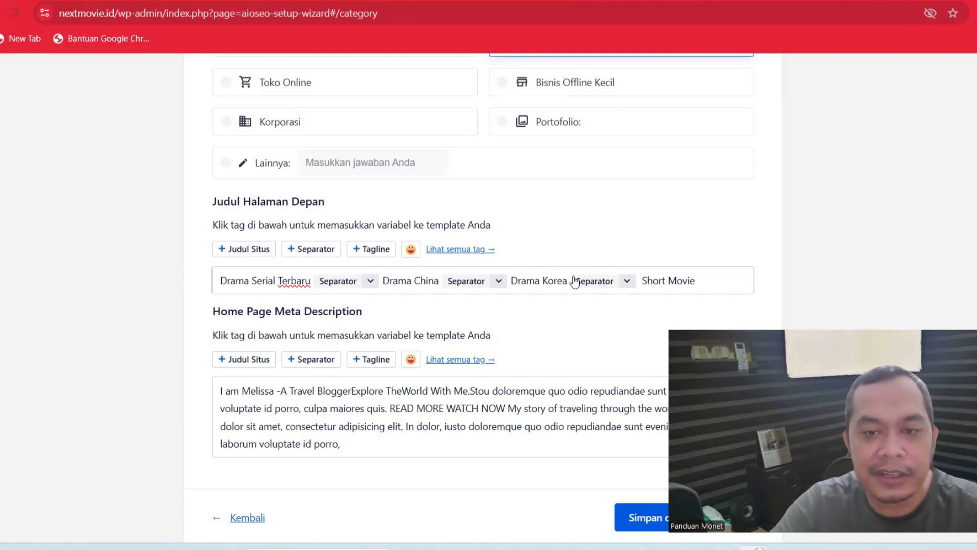
Step: Replace the placeholder home page meta description with "Kumpulan Video Film Pendek (Short Movie)"
{"action": "scroll", "coordinate": [484, 290], "scroll_direction": "up", "scroll_amount": 4}
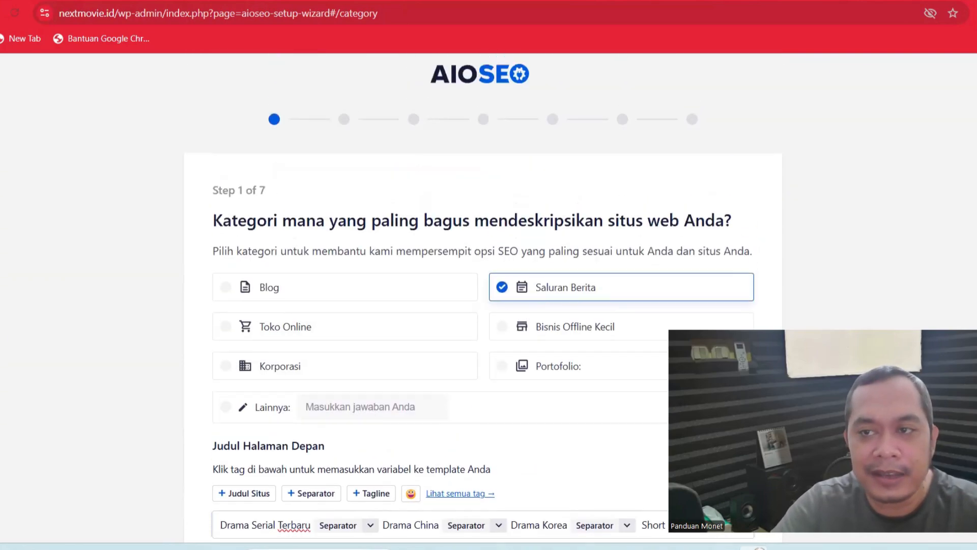
{"action": "scroll", "coordinate": [484, 290], "scroll_direction": "down", "scroll_amount": 5}
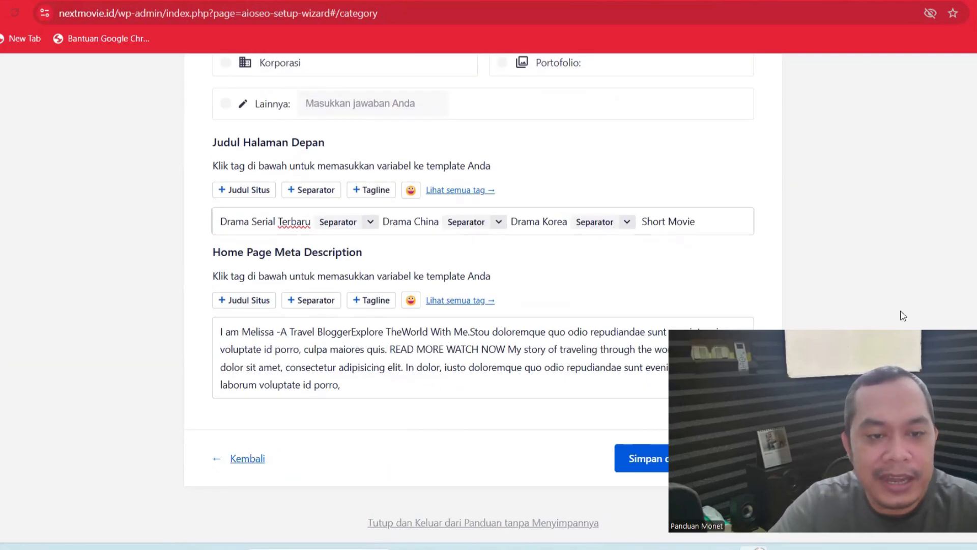
{"action": "left_click", "coordinate": [323, 349]}
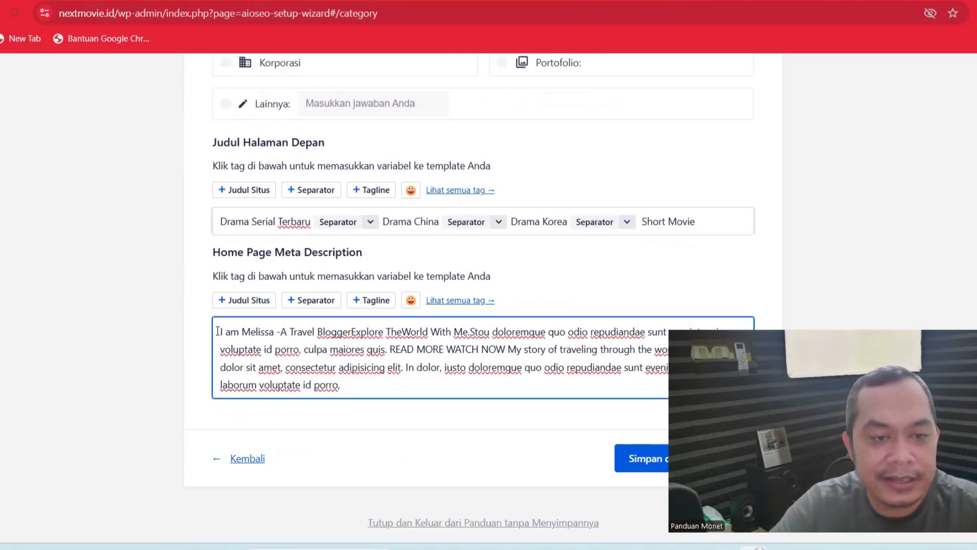
{"action": "left_click_drag", "start_coordinate": [218, 331], "coordinate": [442, 395]}
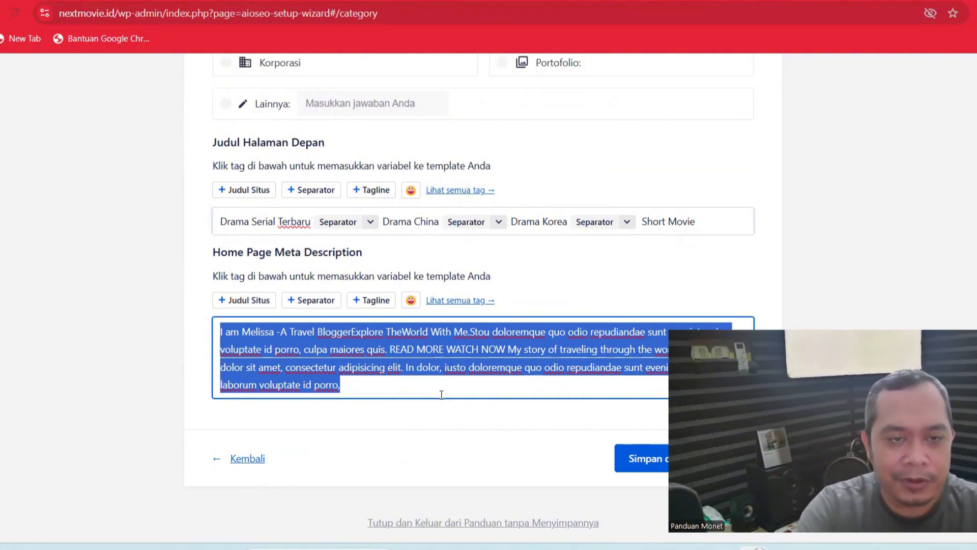
{"action": "type", "text": "Kum"}
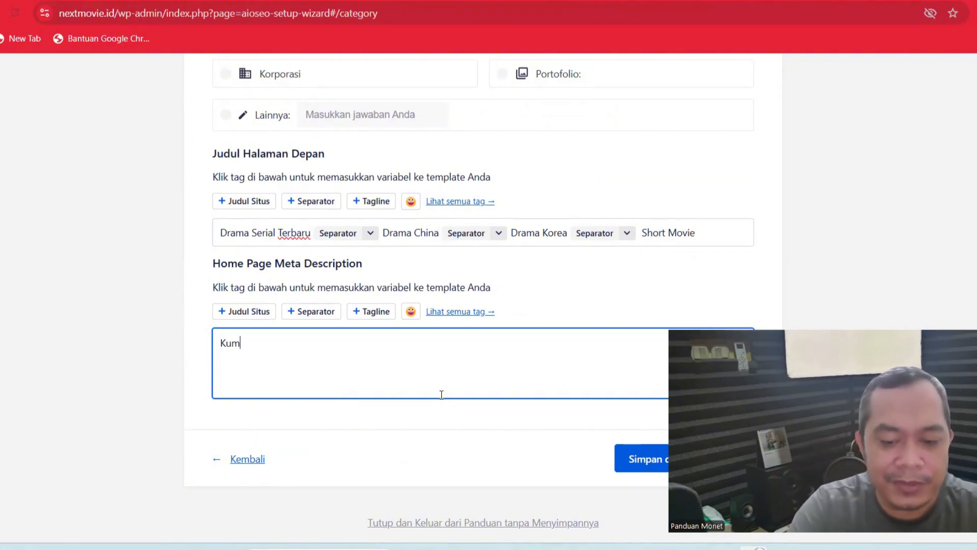
{"action": "type", "text": "pulan "}
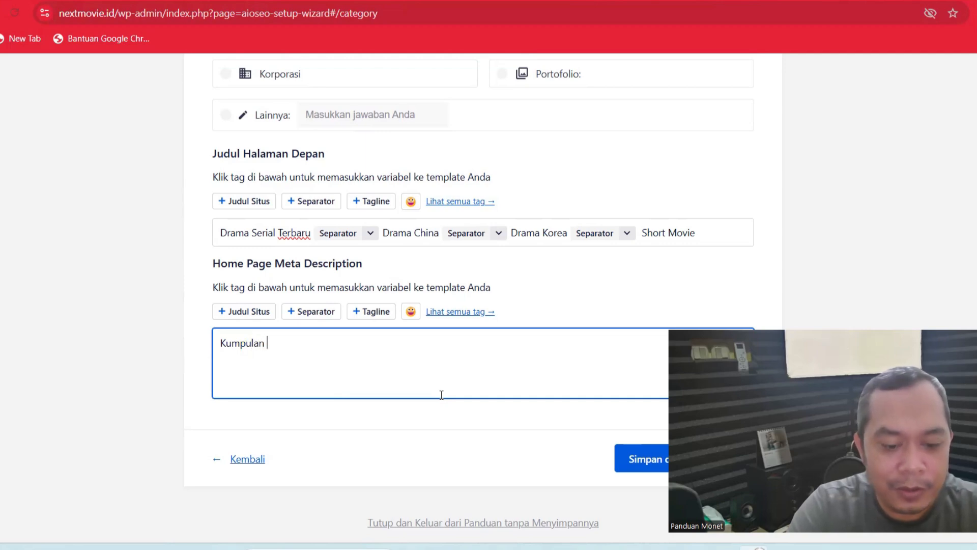
{"action": "type", "text": "Video"}
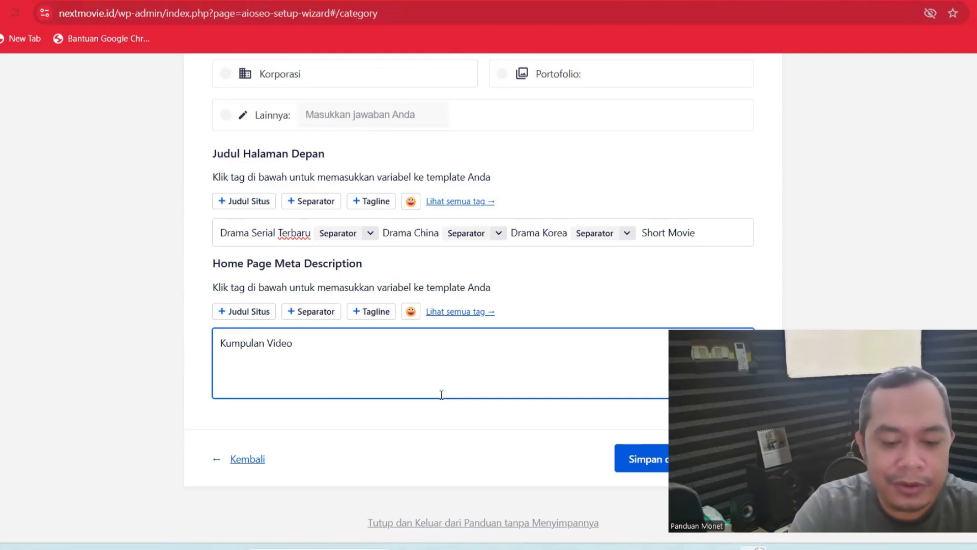
{"action": "type", "text": " V"}
{"action": "key", "text": "BackSpace"}
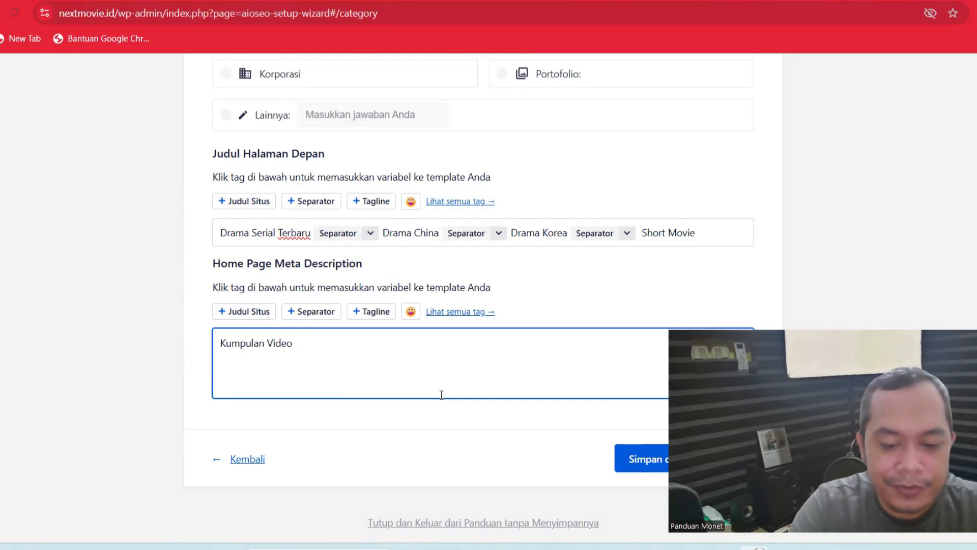
{"action": "type", "text": "Film P"}
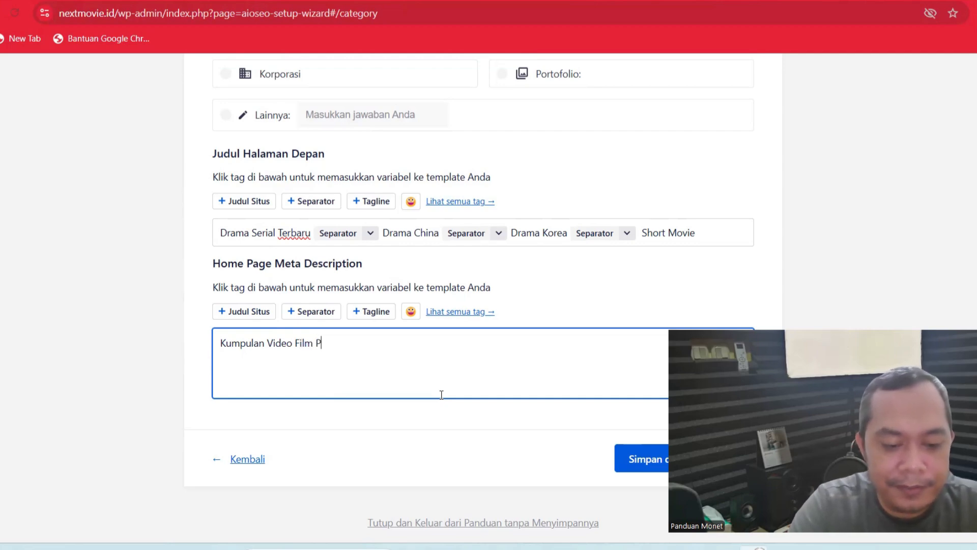
{"action": "type", "text": "endek "}
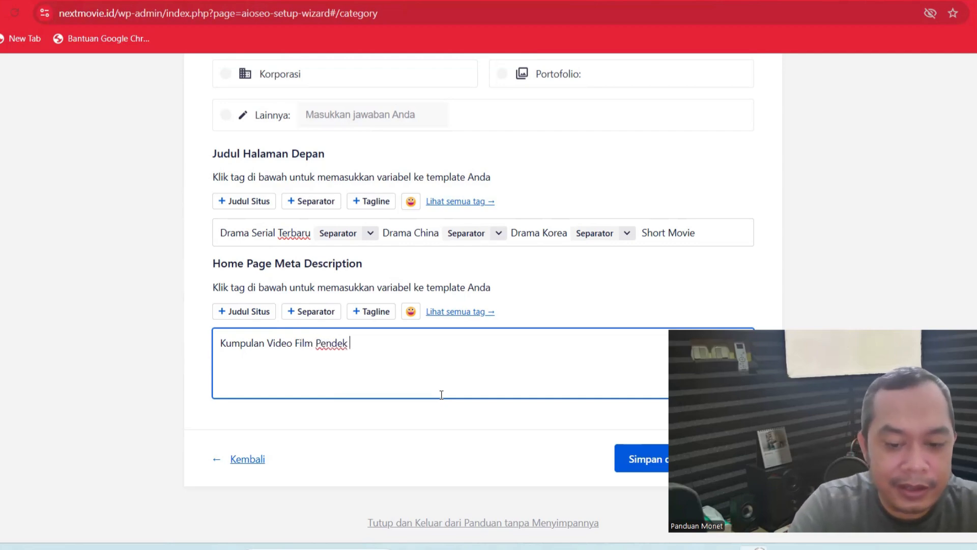
{"action": "type", "text": "(Short"}
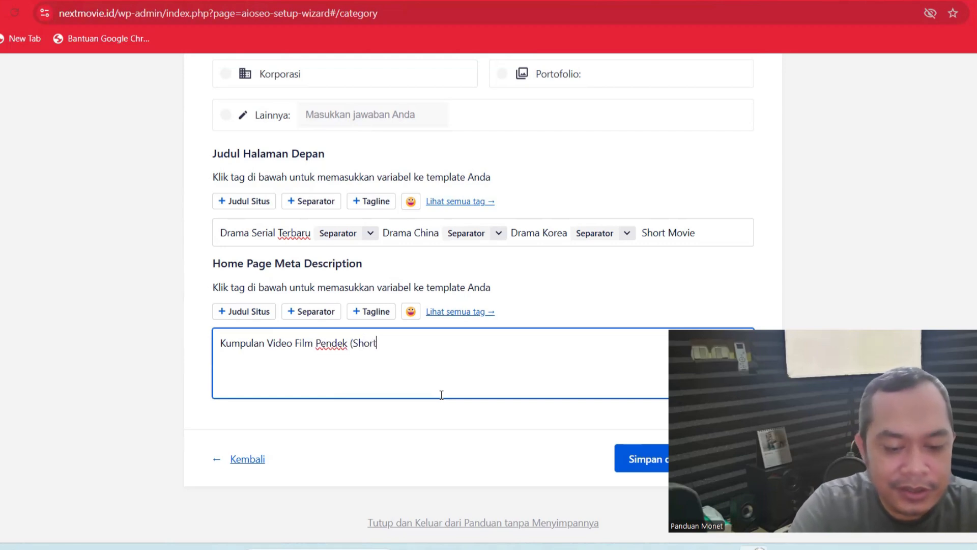
{"action": "type", "text": " Movie)"}
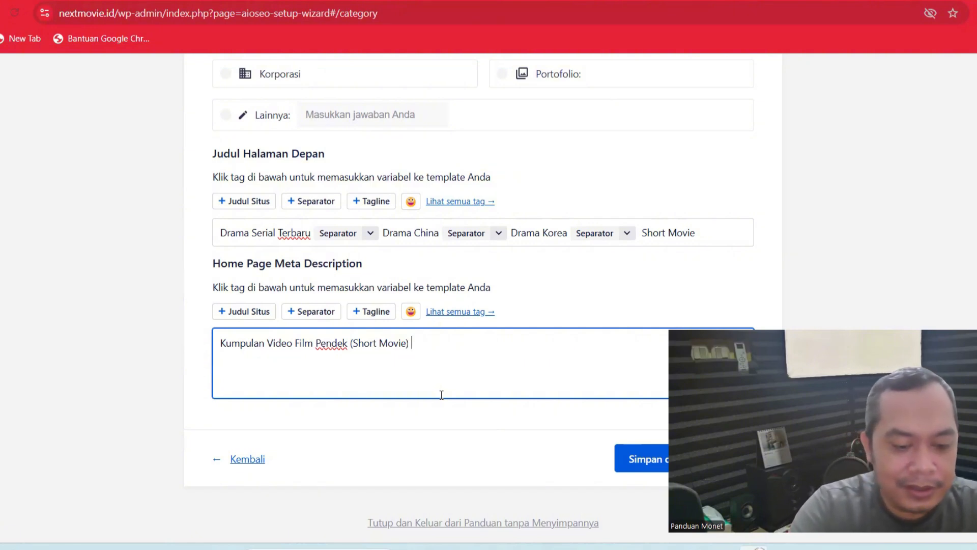
Step: Continue the home page meta description with "dan Drama Serial Terbaru:" after "(Short Movie)"
{"action": "type", "text": " dan Dra"}
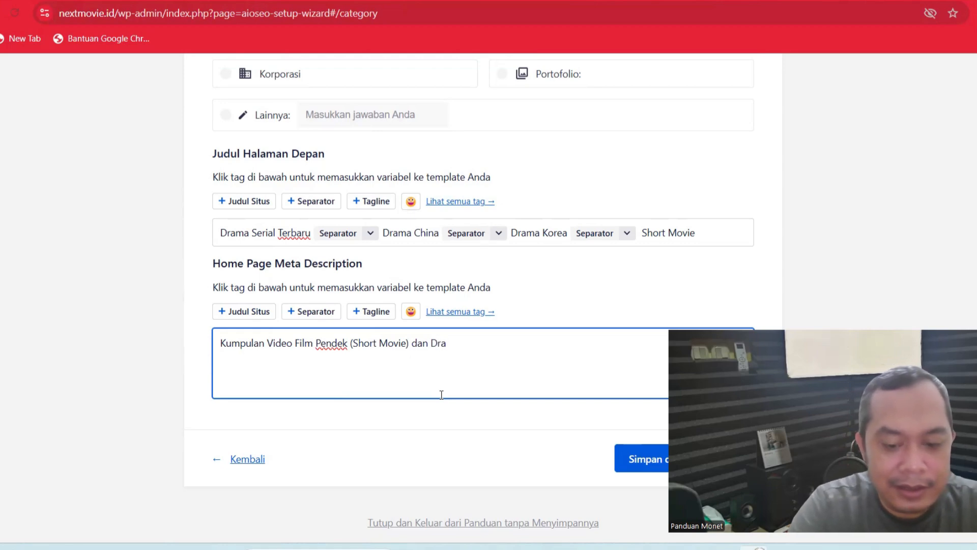
{"action": "type", "text": "ma Seria"}
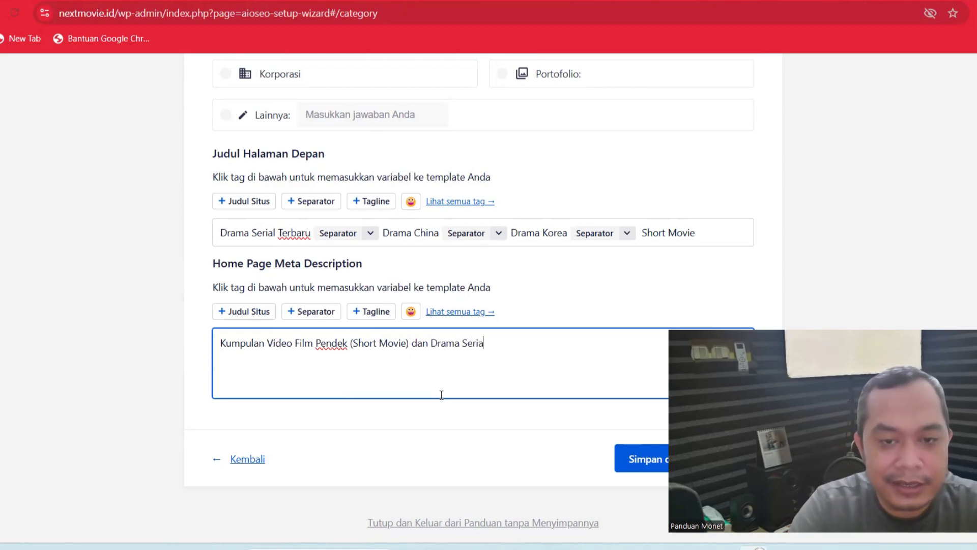
{"action": "type", "text": "l"}
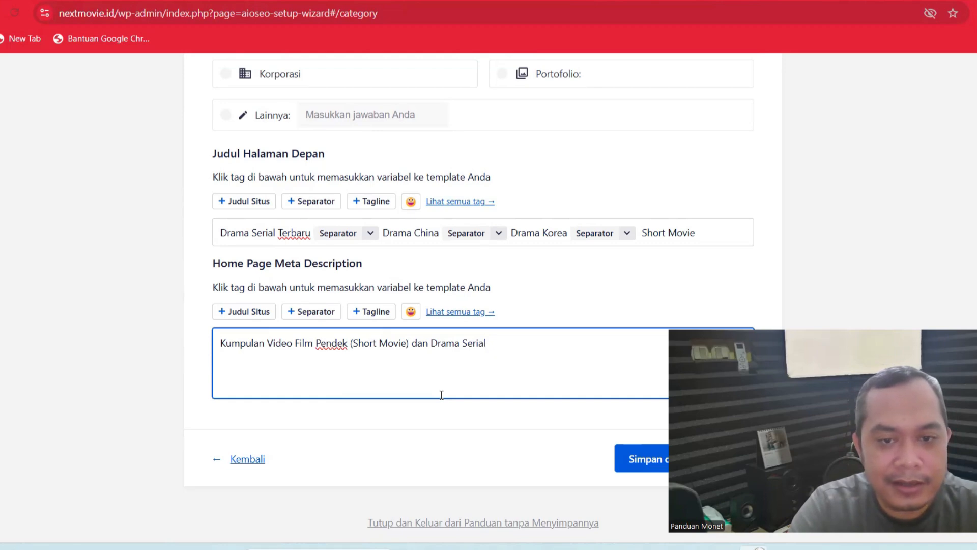
{"action": "type", "text": "Te"}
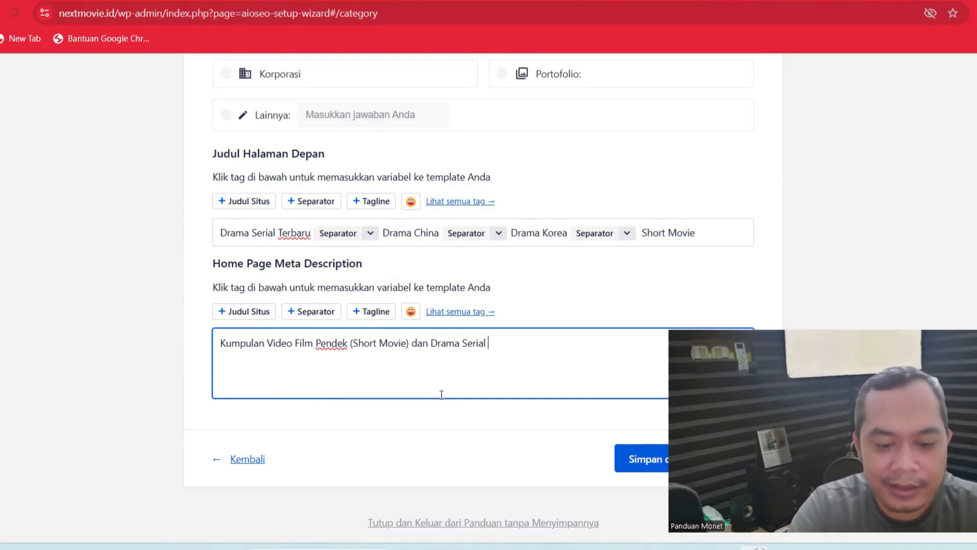
{"action": "type", "text": "rbaru"}
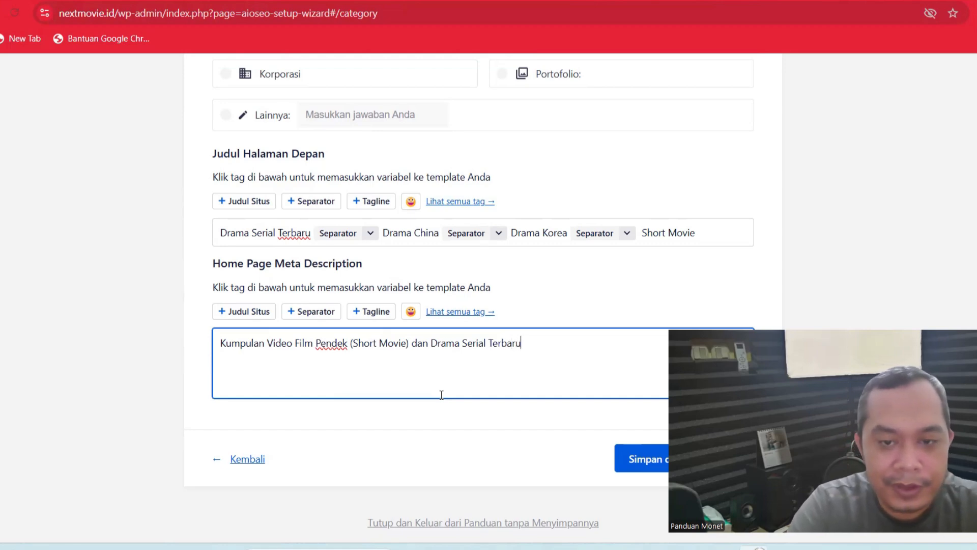
{"action": "type", "text": ": "}
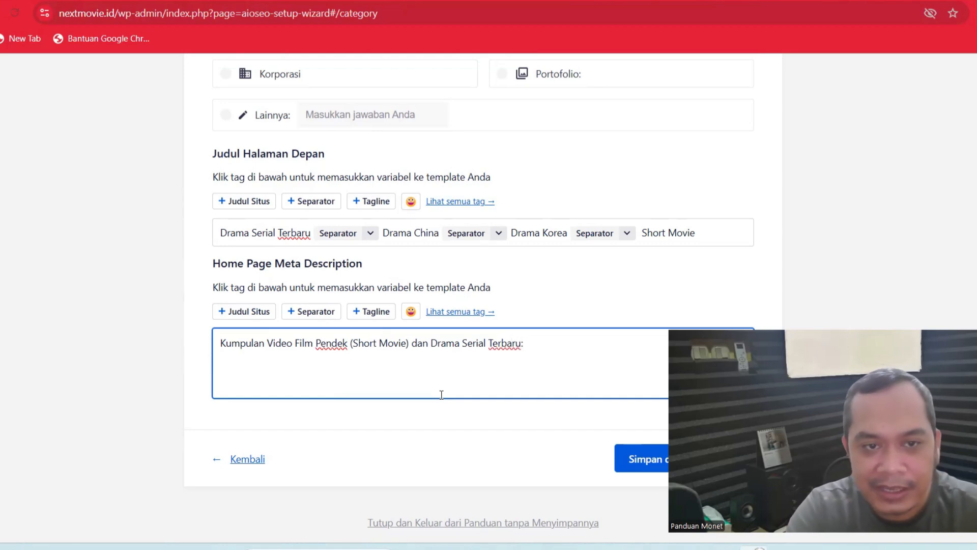
Step: List the genres in the home page meta description, including "Drama China, Drama Korea" and "Sinetron Indonesia dan"
{"action": "type", "text": "Drama "}
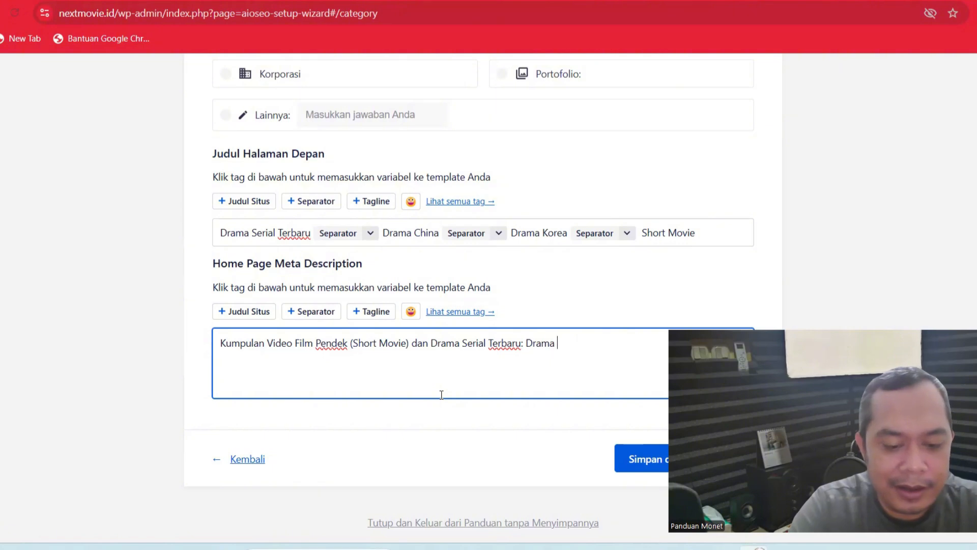
{"action": "type", "text": "China"}
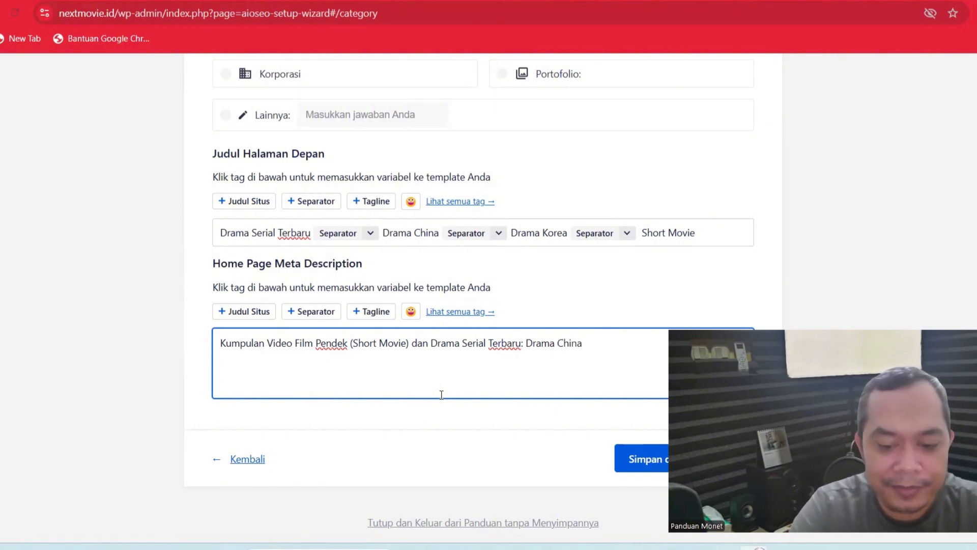
{"action": "type", "text": ", Dram"}
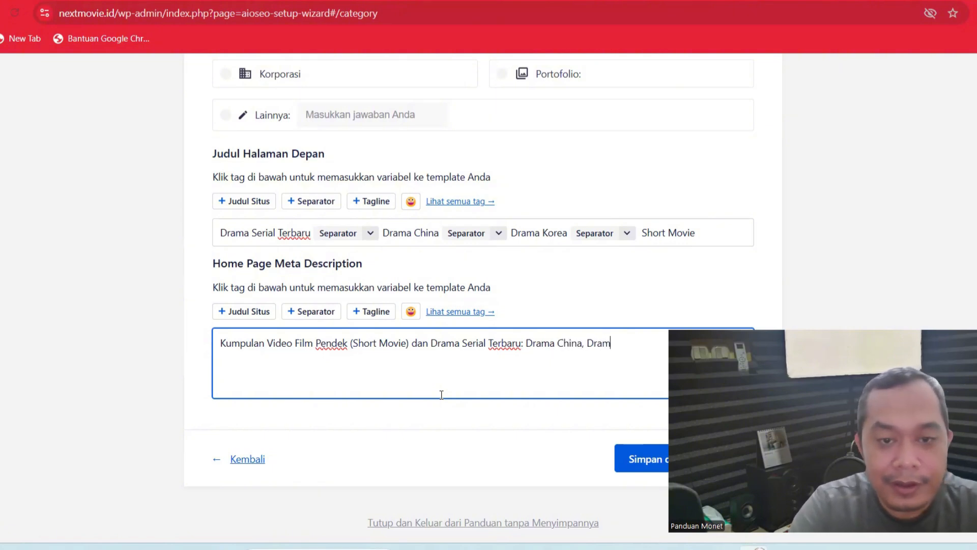
{"action": "type", "text": "a Kore"}
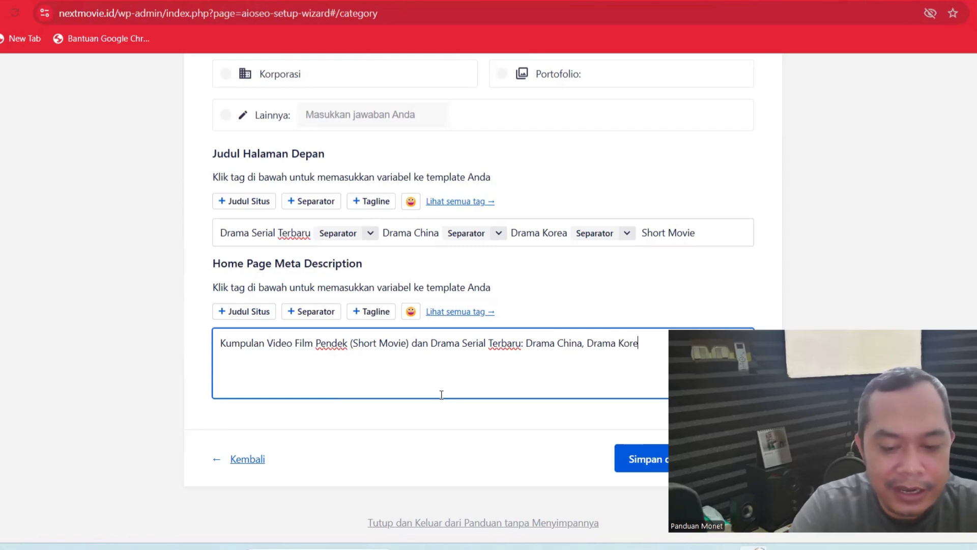
{"action": "type", "text": "a, Dram"}
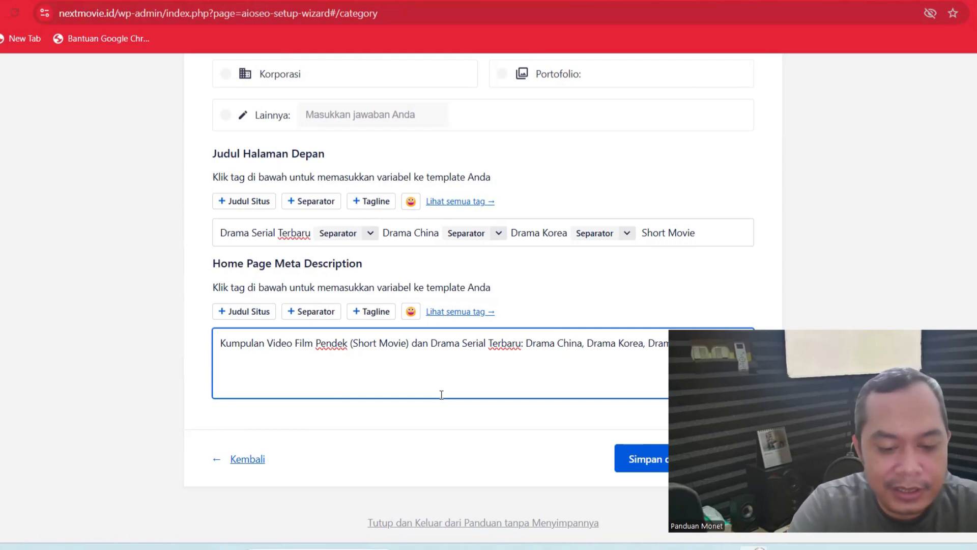
{"action": "type", "text": "Sinetron I"}
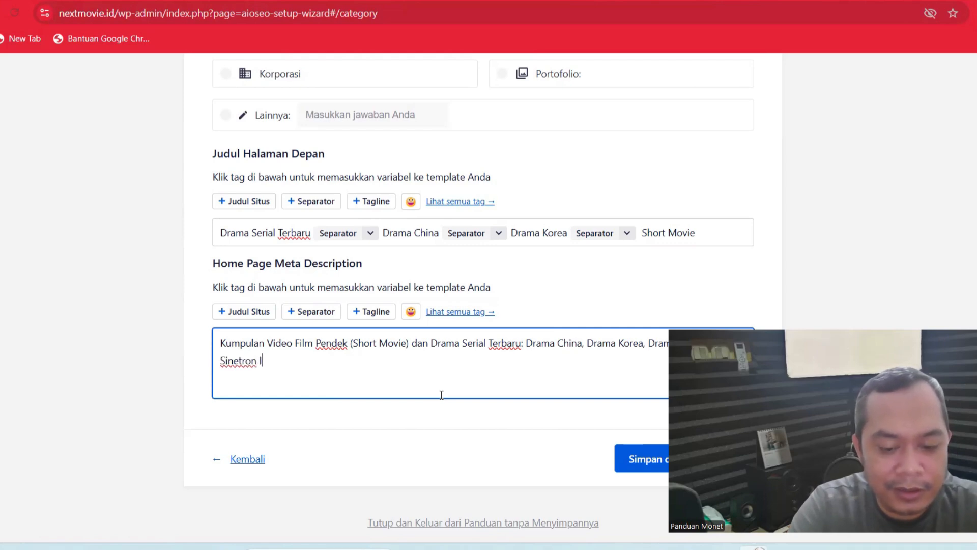
{"action": "type", "text": "ndonesi"}
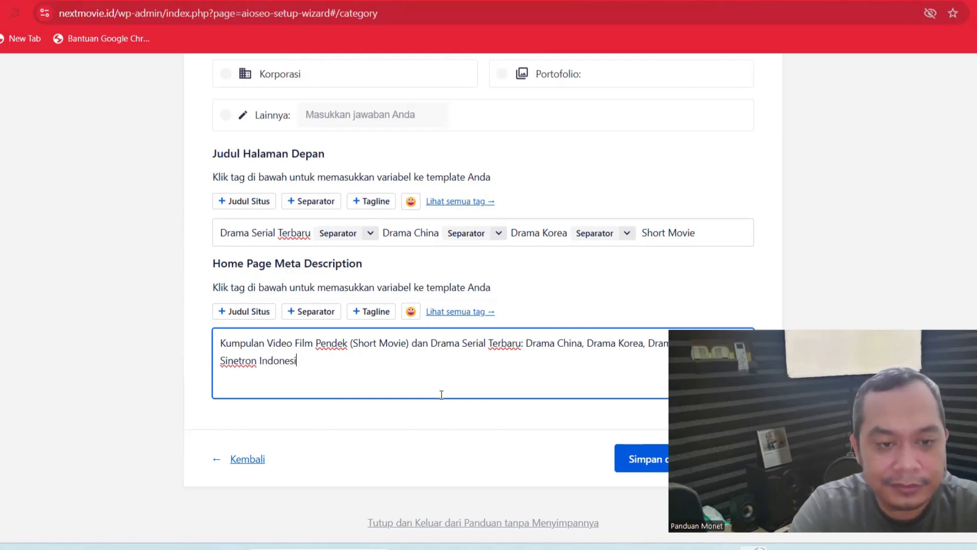
{"action": "type", "text": "a d"}
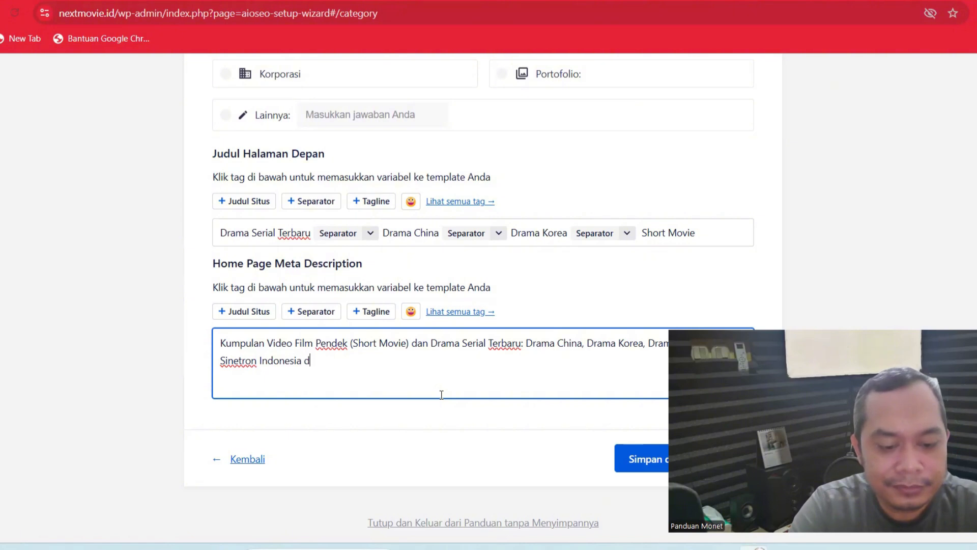
Step: End the home page meta description with "Film Pendek Lainya!", then save it and continue to the wizard's additional site information
{"action": "type", "text": "an Film"}
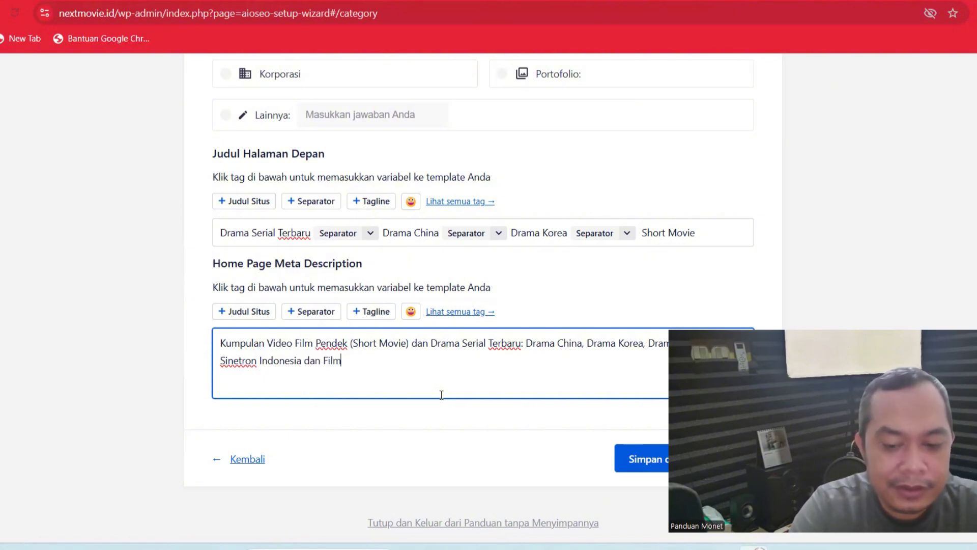
{"action": "type", "text": "-Fi"}
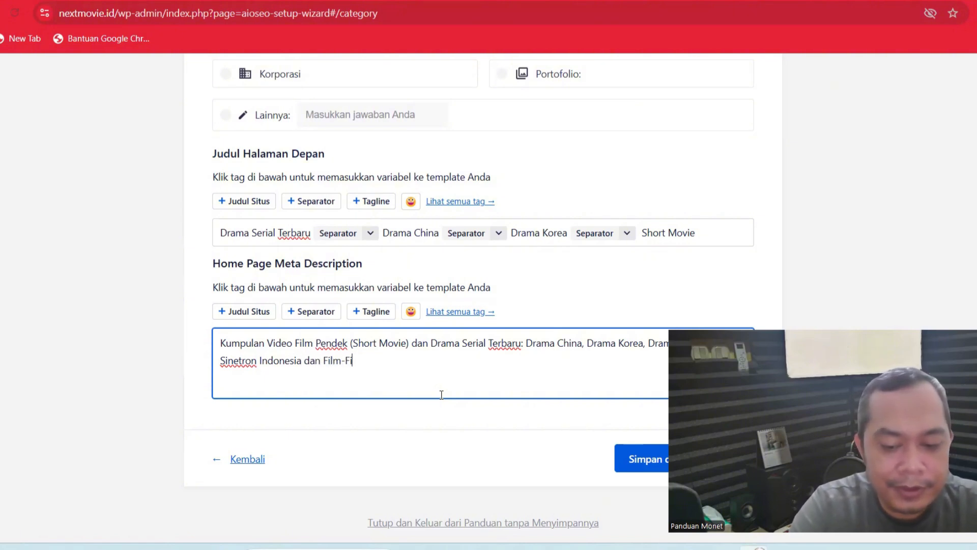
{"action": "key", "text": "BackSpace"}
{"action": "key", "text": "BackSpace"}
{"action": "key", "text": "BackSpace"}
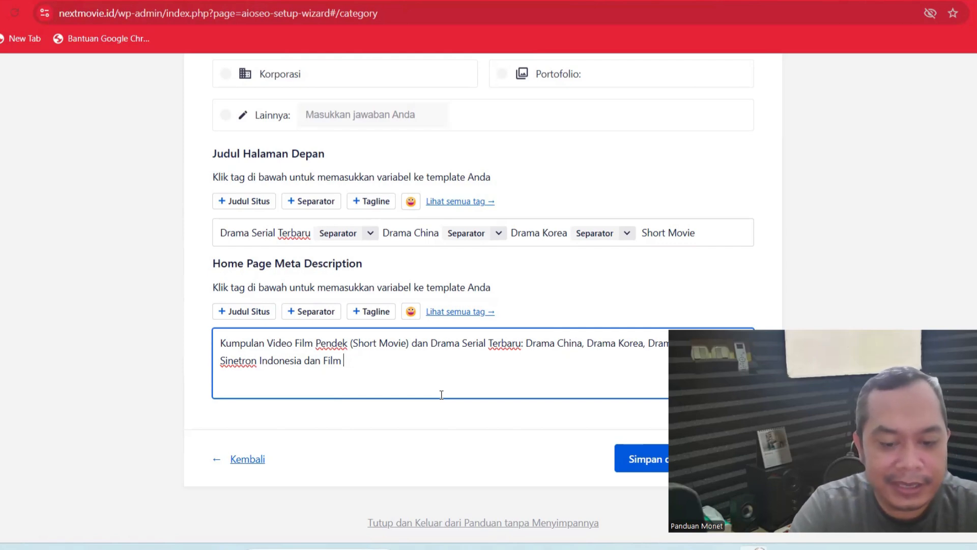
{"action": "type", "text": "Pendek "}
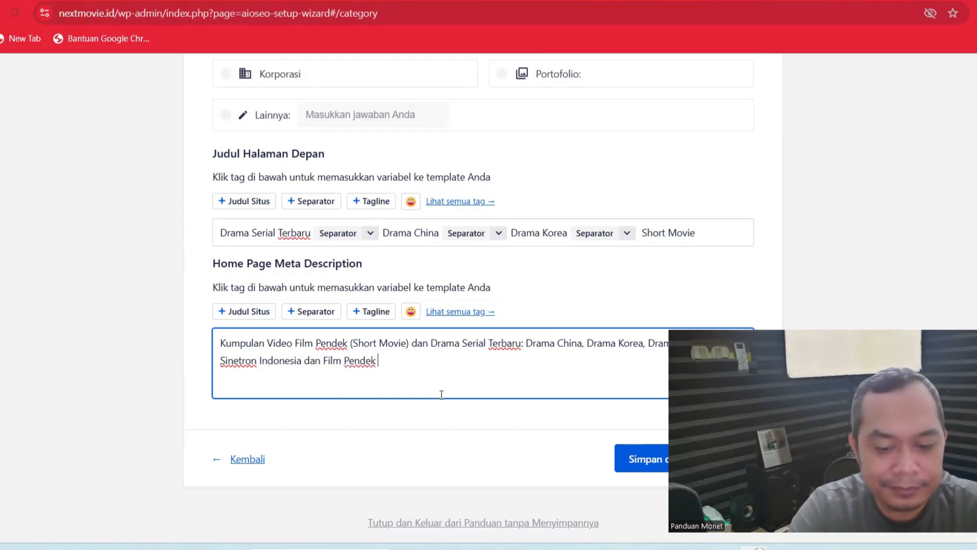
{"action": "type", "text": "Lainya"}
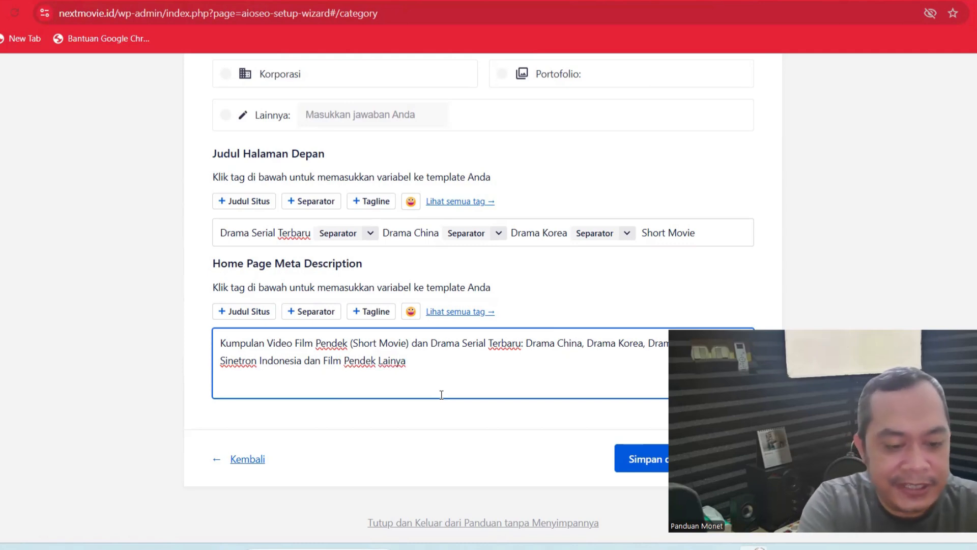
{"action": "type", "text": "!"}
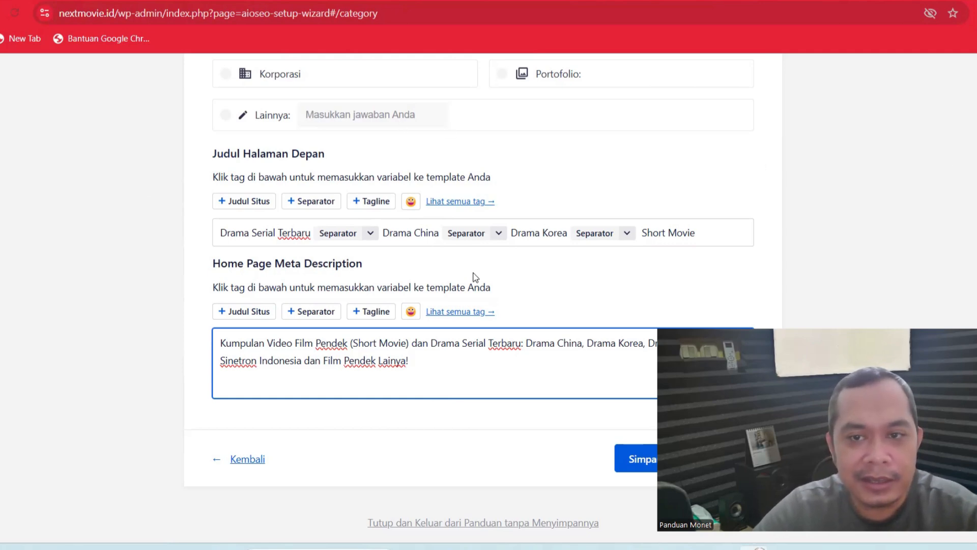
{"action": "left_click", "coordinate": [629, 462]}
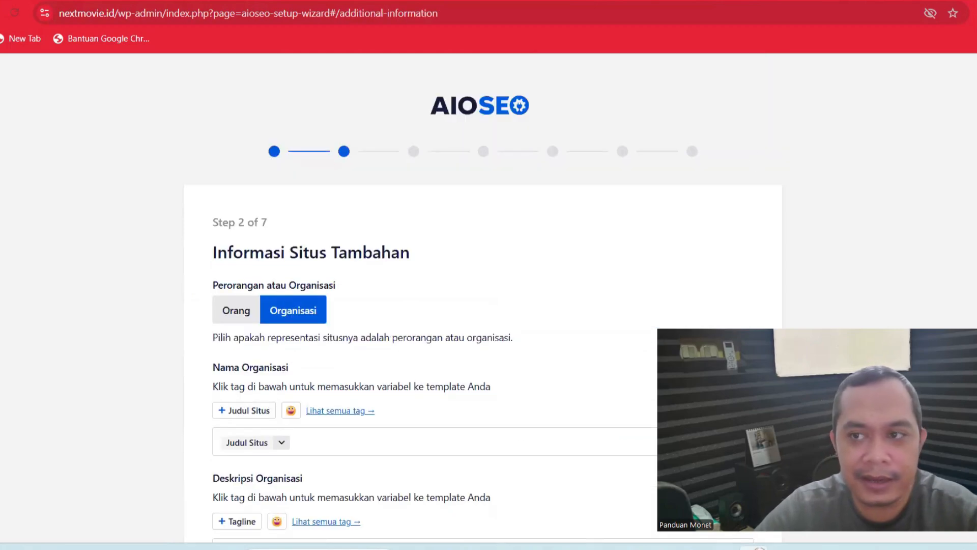
Step: Set the site to represent a person (Orang) and choose the existing user account as that person
{"action": "scroll", "coordinate": [483, 305], "scroll_direction": "down", "scroll_amount": 2}
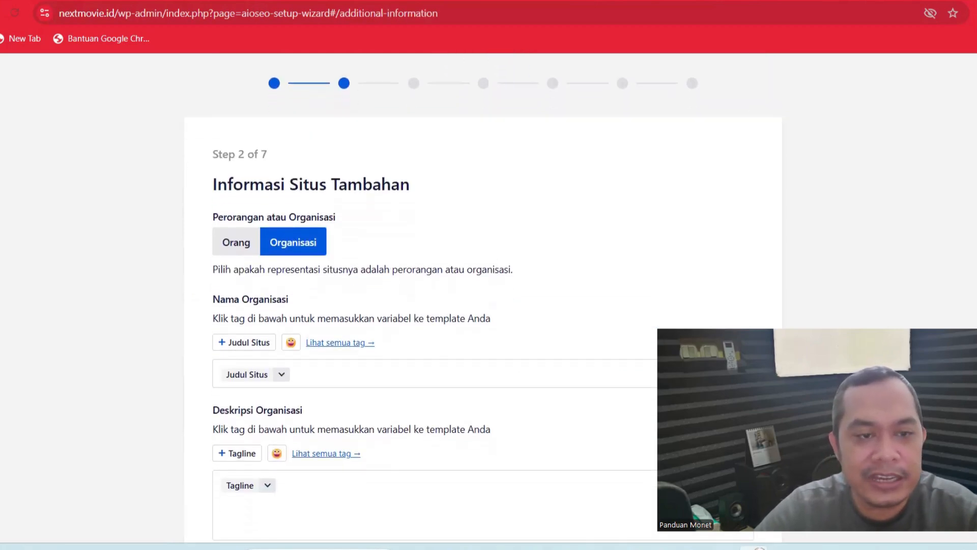
{"action": "scroll", "coordinate": [483, 305], "scroll_direction": "down", "scroll_amount": 1}
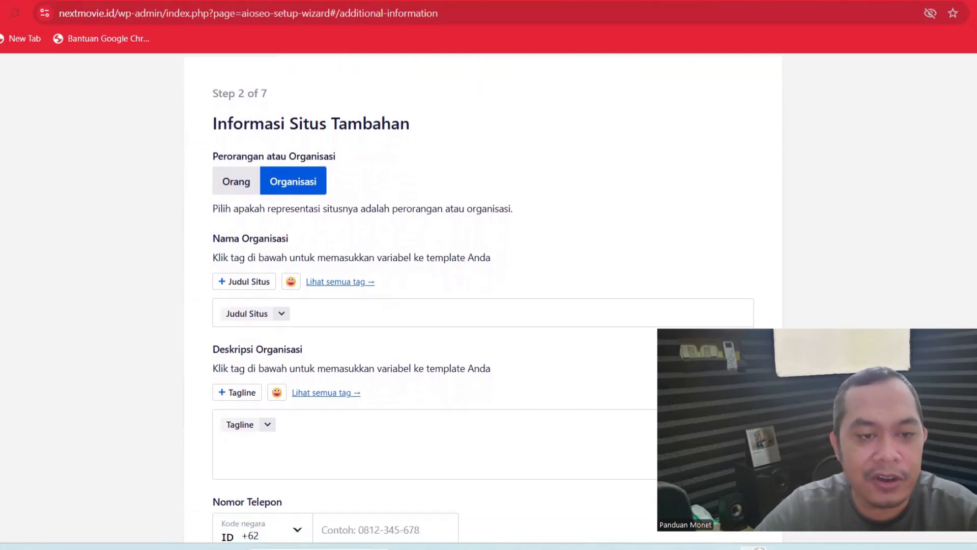
{"action": "left_click", "coordinate": [231, 182]}
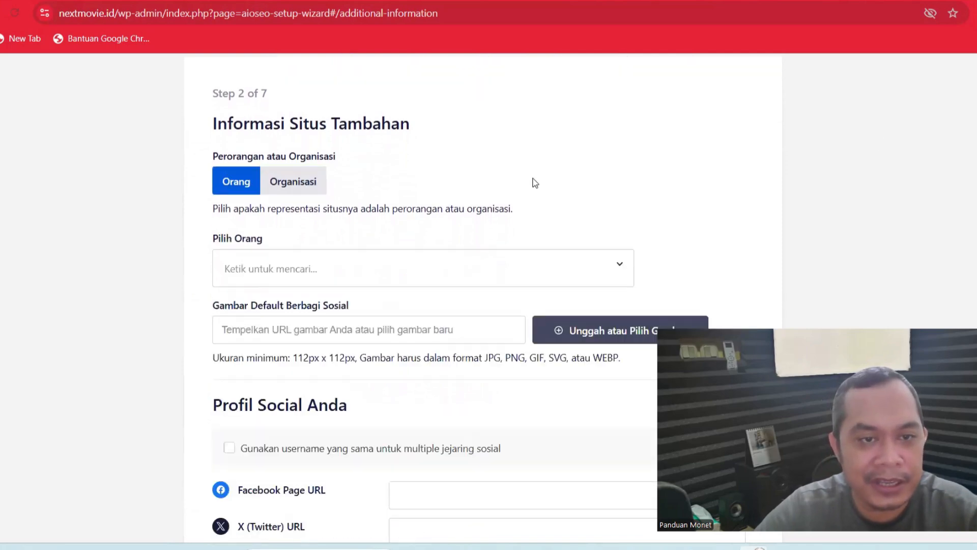
{"action": "left_click", "coordinate": [428, 268]}
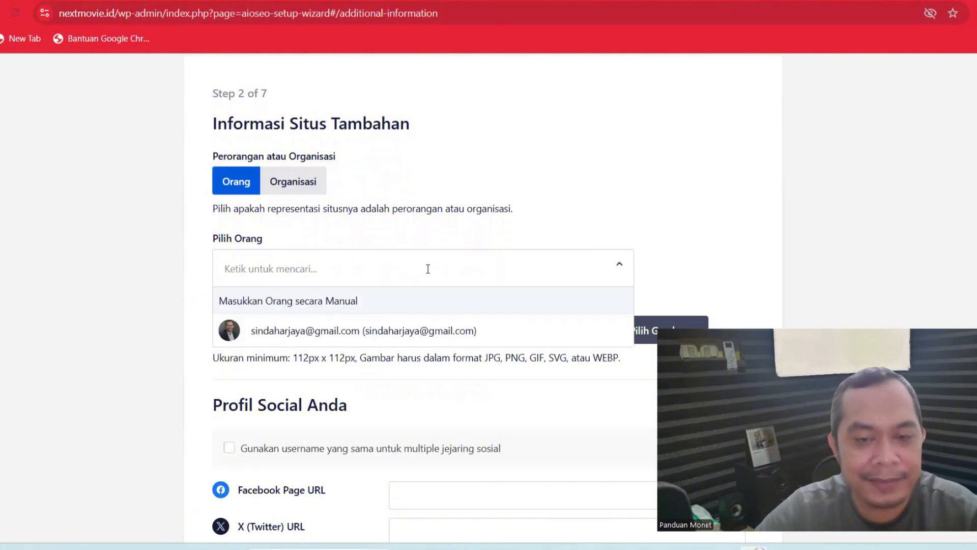
{"action": "left_click", "coordinate": [299, 332]}
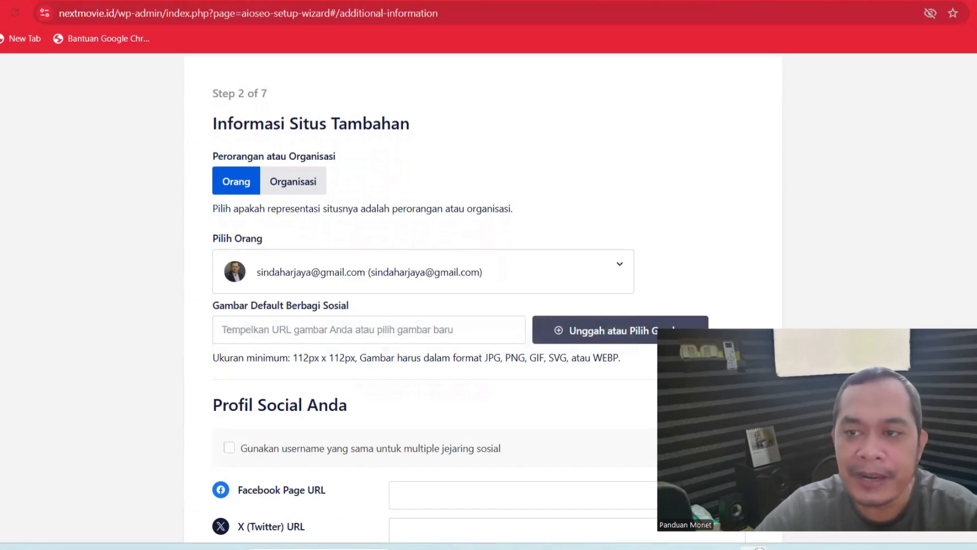
{"action": "scroll", "coordinate": [459, 305], "scroll_direction": "down", "scroll_amount": 3}
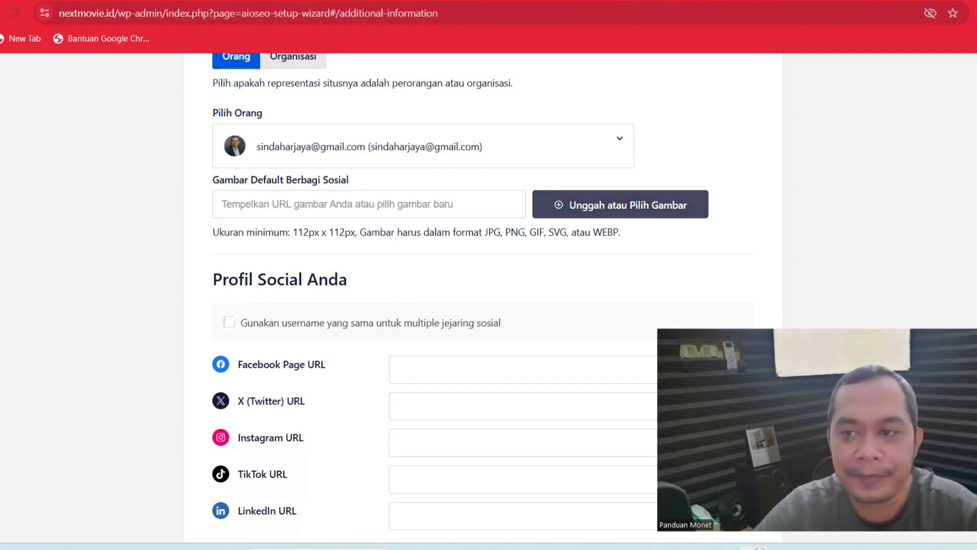
{"action": "scroll", "coordinate": [479, 295], "scroll_direction": "down", "scroll_amount": 3}
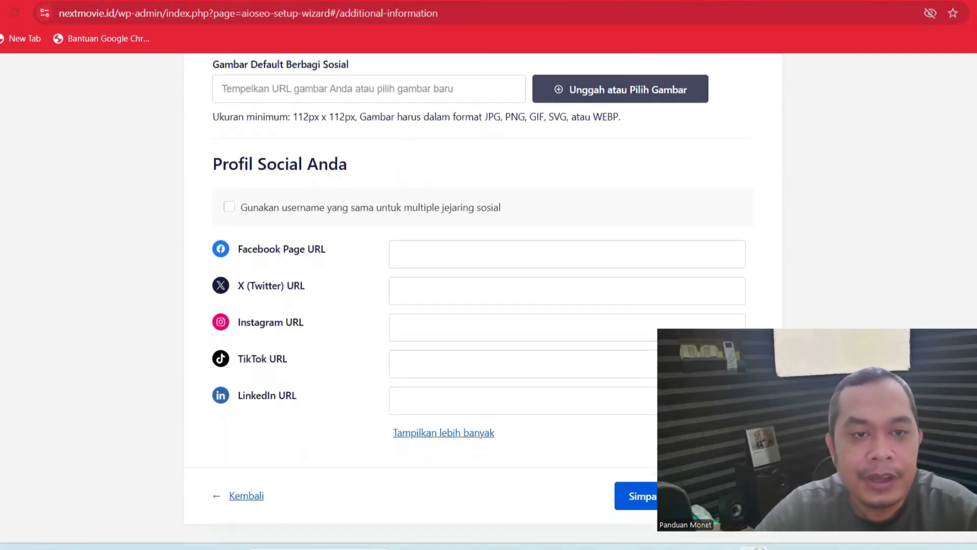
{"action": "scroll", "coordinate": [466, 288], "scroll_direction": "down", "scroll_amount": 1}
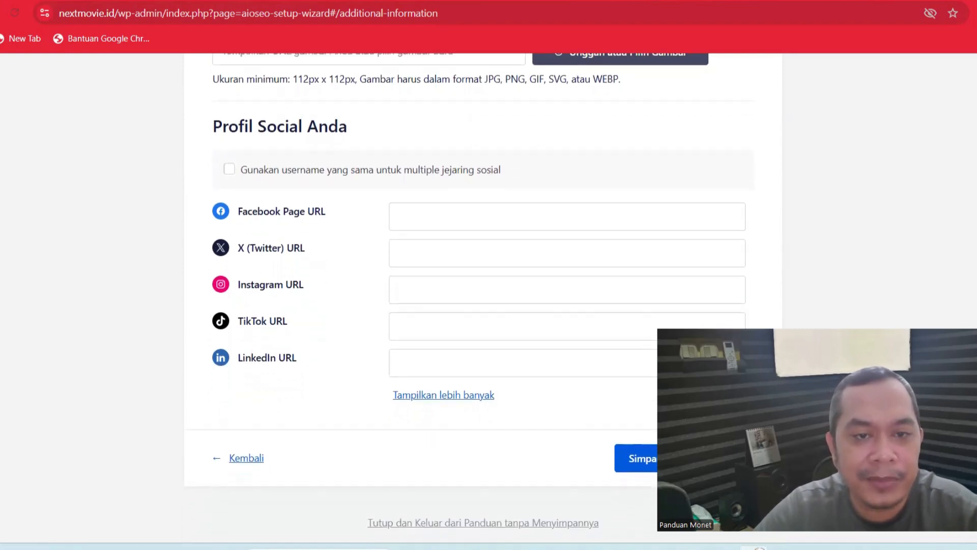
{"action": "left_click", "coordinate": [422, 212]}
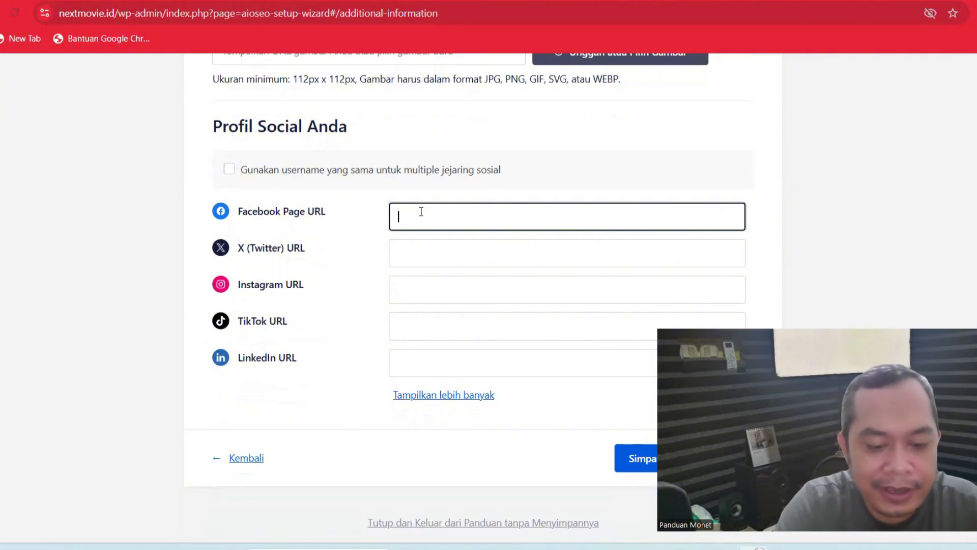
{"action": "type", "text": "https"}
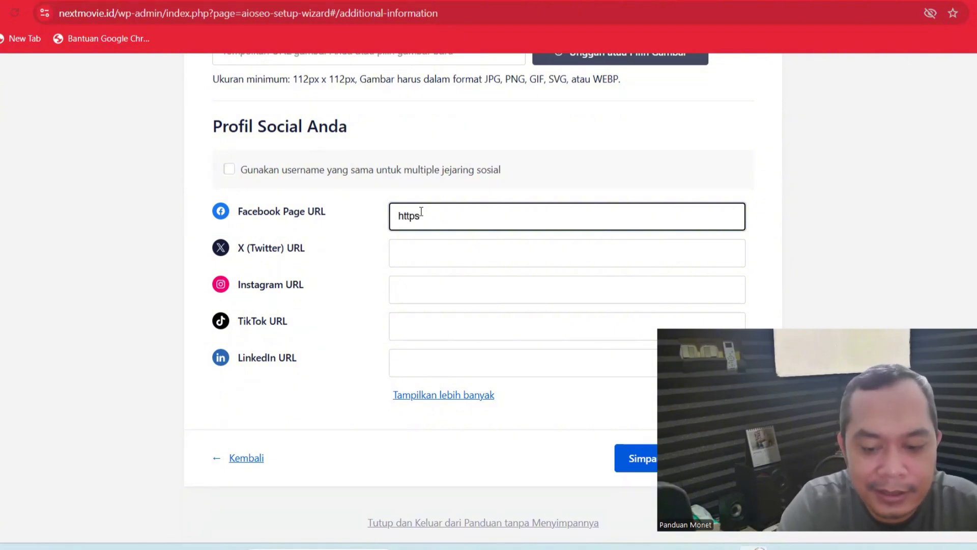
{"action": "type", "text": "://"}
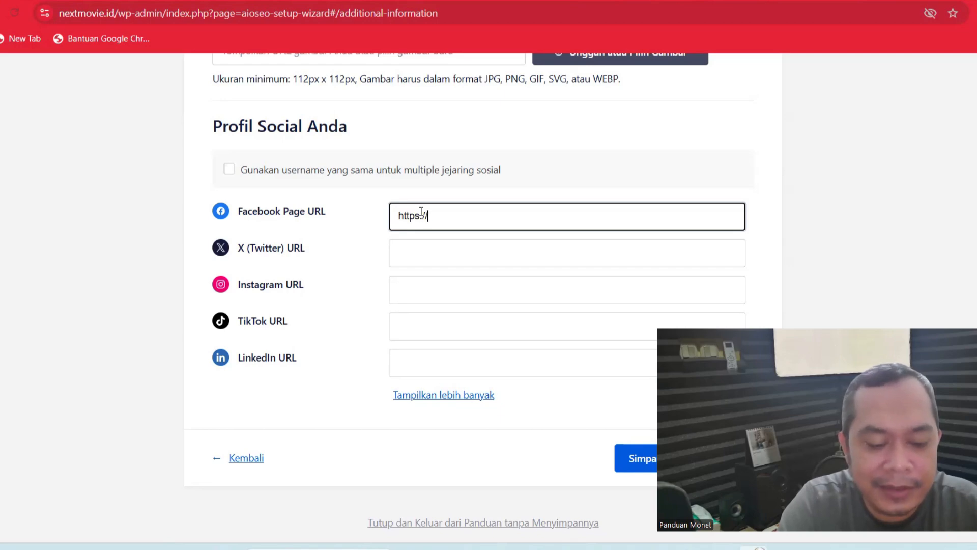
{"action": "type", "text": "www."}
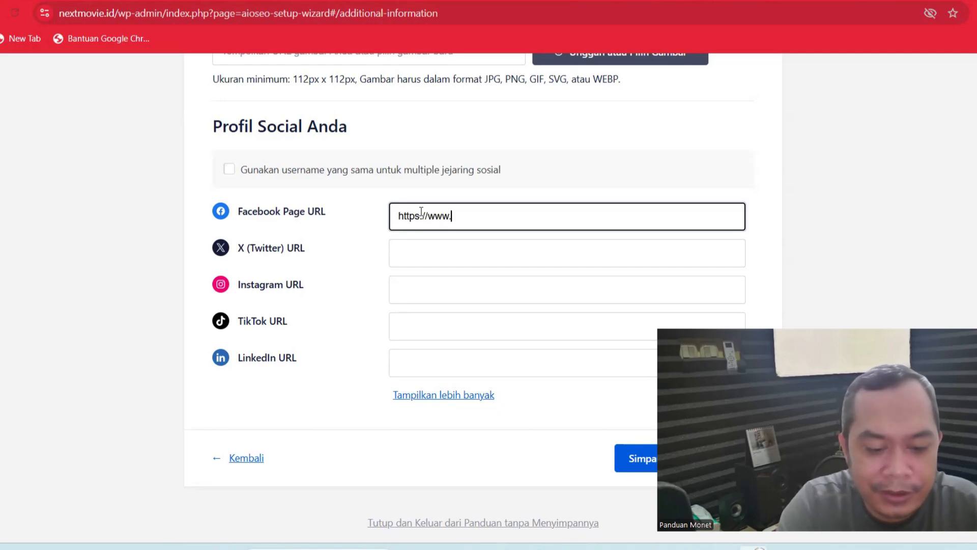
{"action": "type", "text": "facebook"}
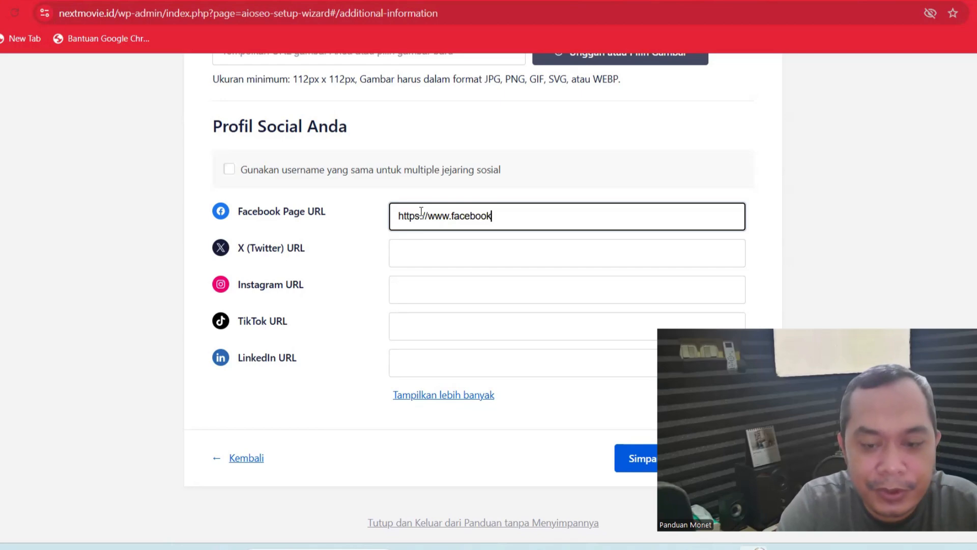
{"action": "type", "text": ".com/"}
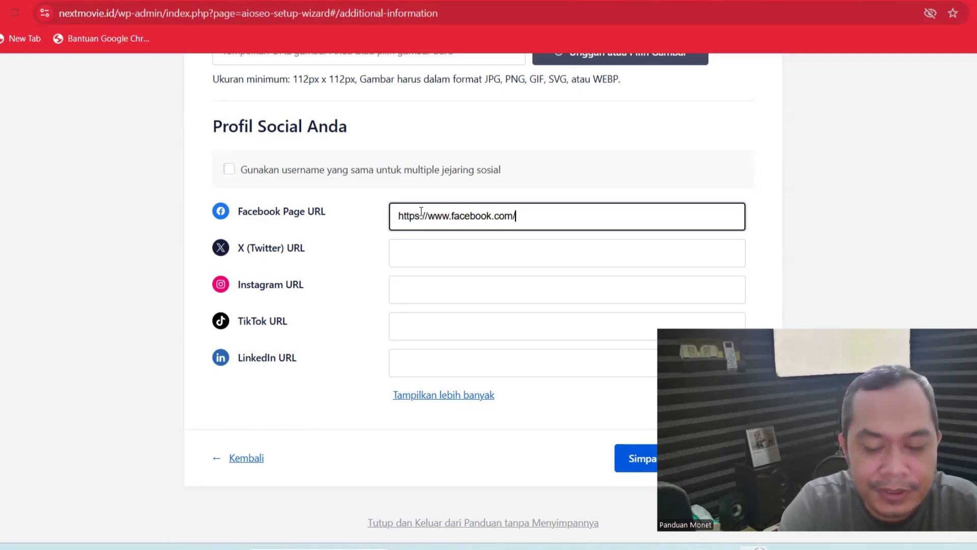
{"action": "type", "text": "Panduan"}
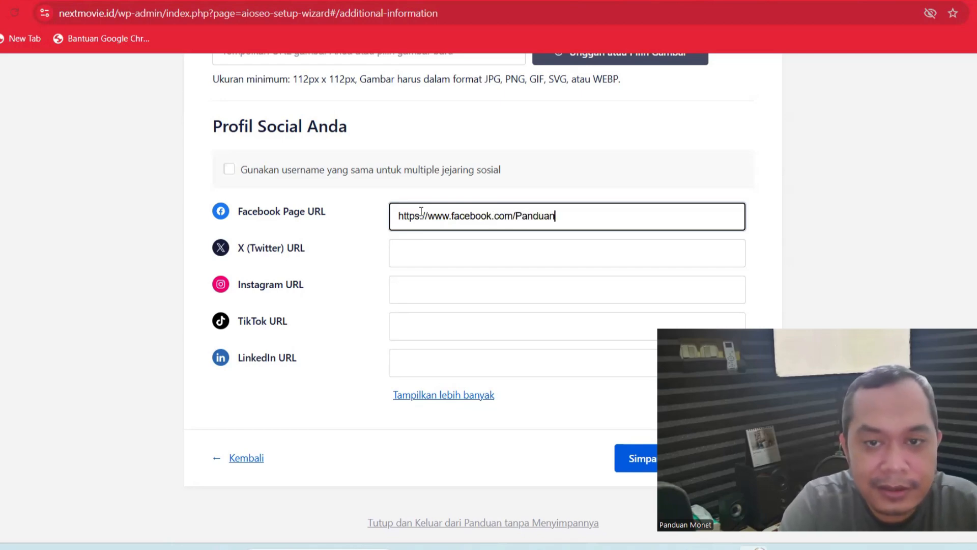
{"action": "type", "text": "Monetisasi"}
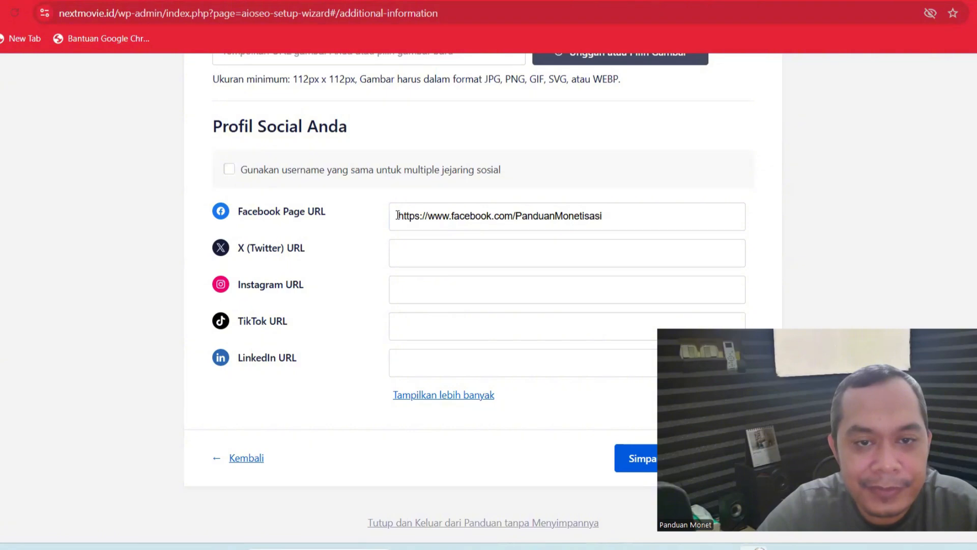
Step: Copy the Facebook Page URL into the Instagram URL and replace "facebook" with "Instagram" in it
{"action": "left_click_drag", "start_coordinate": [398, 216], "coordinate": [635, 217]}
{"action": "right_click", "coordinate": [567, 217]}
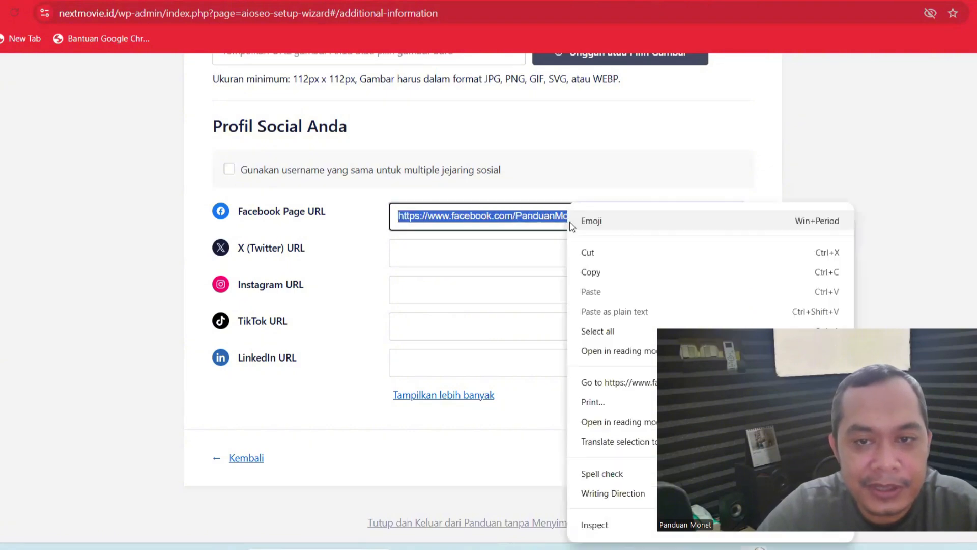
{"action": "left_click", "coordinate": [462, 286]}
{"action": "left_click", "coordinate": [462, 286]}
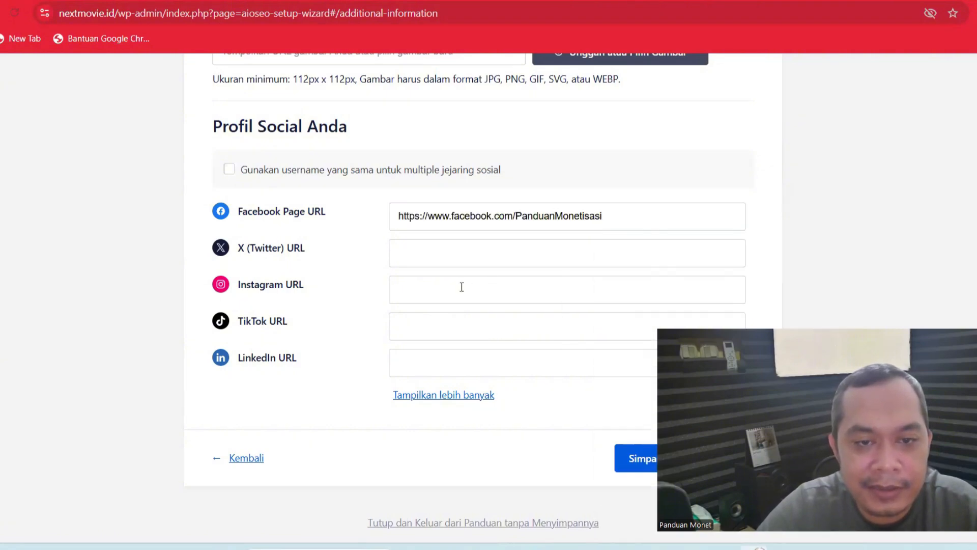
{"action": "left_click", "coordinate": [449, 291]}
{"action": "right_click", "coordinate": [448, 291]}
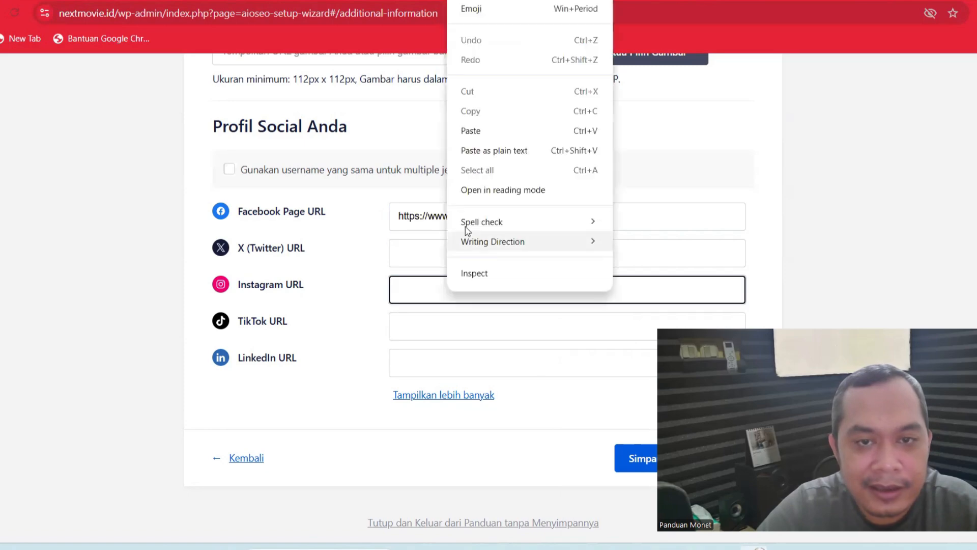
{"action": "left_click", "coordinate": [488, 128]}
{"action": "left_click_drag", "start_coordinate": [452, 290], "coordinate": [493, 291]}
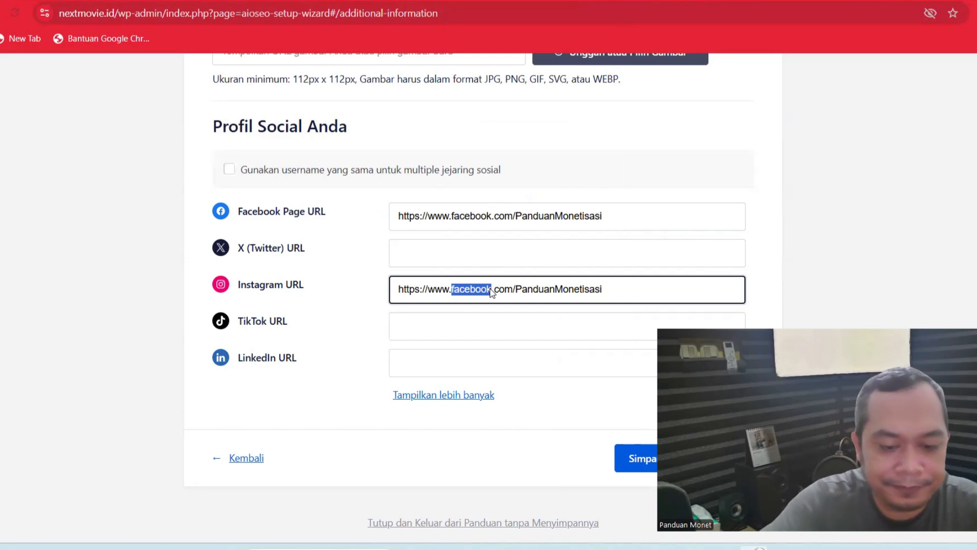
{"action": "type", "text": "Instagram"}
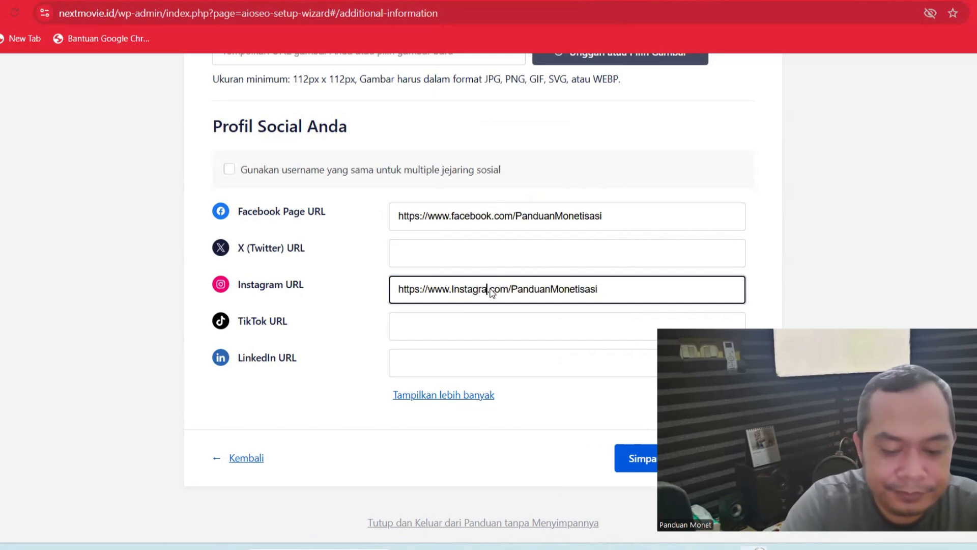
{"action": "left_click", "coordinate": [453, 328]}
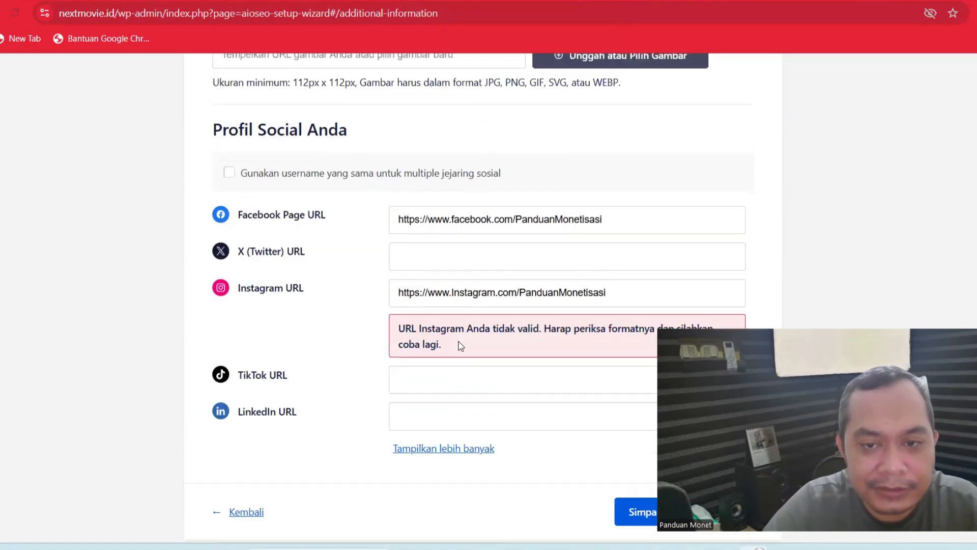
{"action": "scroll", "coordinate": [458, 345], "scroll_direction": "down", "scroll_amount": 1}
{"action": "scroll", "coordinate": [459, 343], "scroll_direction": "up", "scroll_amount": 2}
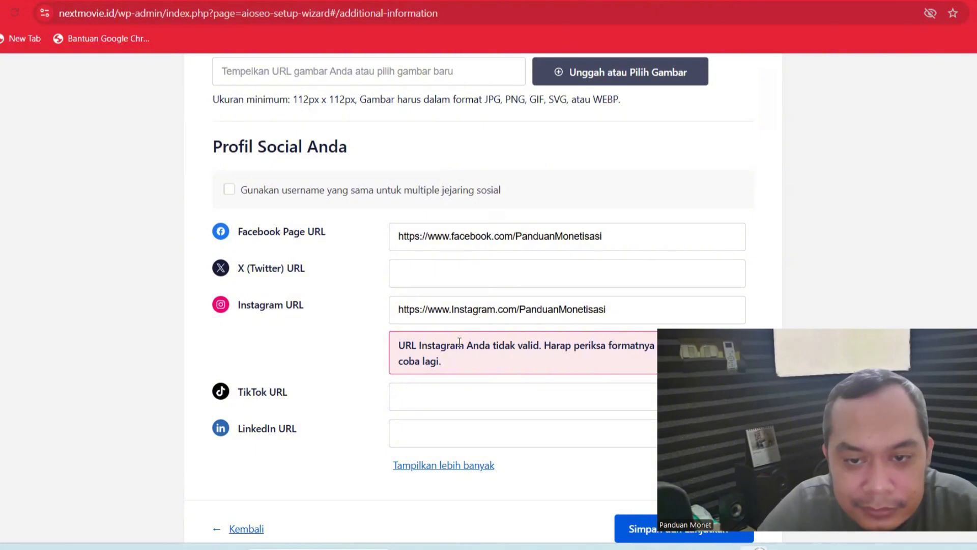
{"action": "scroll", "coordinate": [460, 342], "scroll_direction": "down", "scroll_amount": 2}
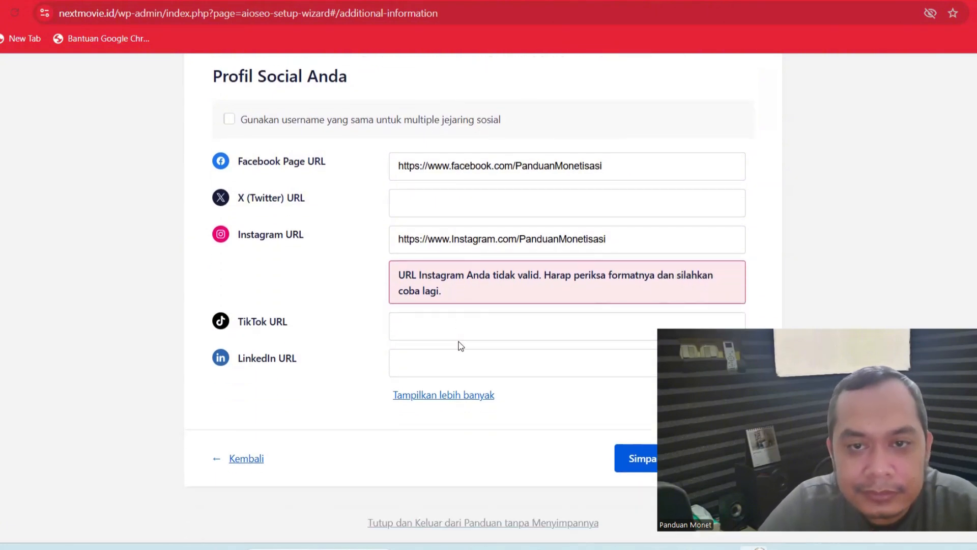
{"action": "left_click", "coordinate": [489, 241]}
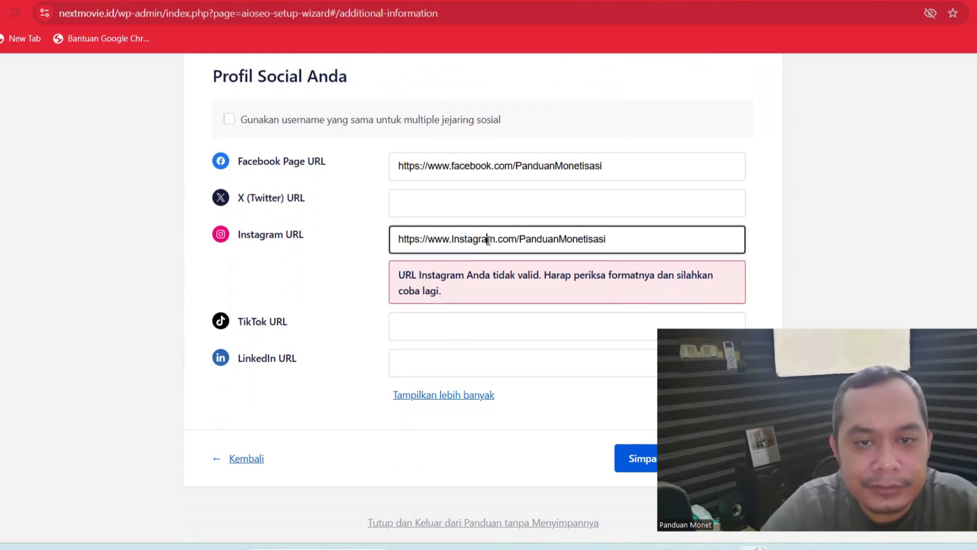
{"action": "left_click", "coordinate": [567, 243]}
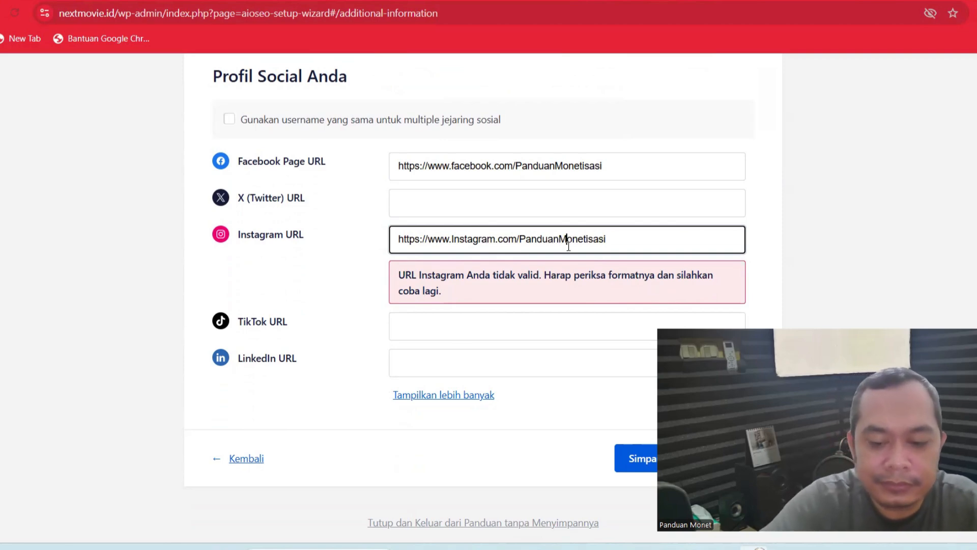
{"action": "key", "text": "BackSpace"}
{"action": "type", "text": "m"}
{"action": "left_click", "coordinate": [486, 331]}
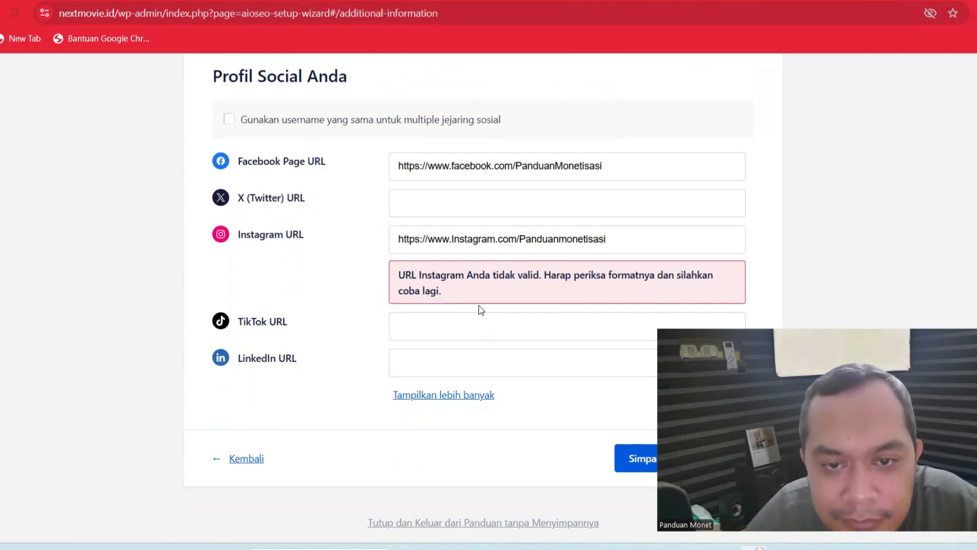
{"action": "left_click", "coordinate": [519, 242]}
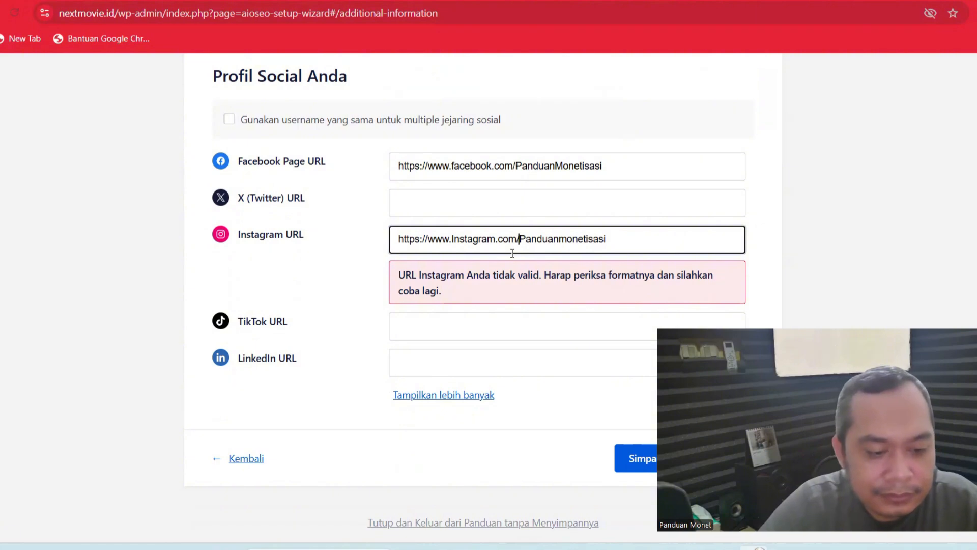
{"action": "type", "text": "@"}
{"action": "left_click", "coordinate": [515, 320]}
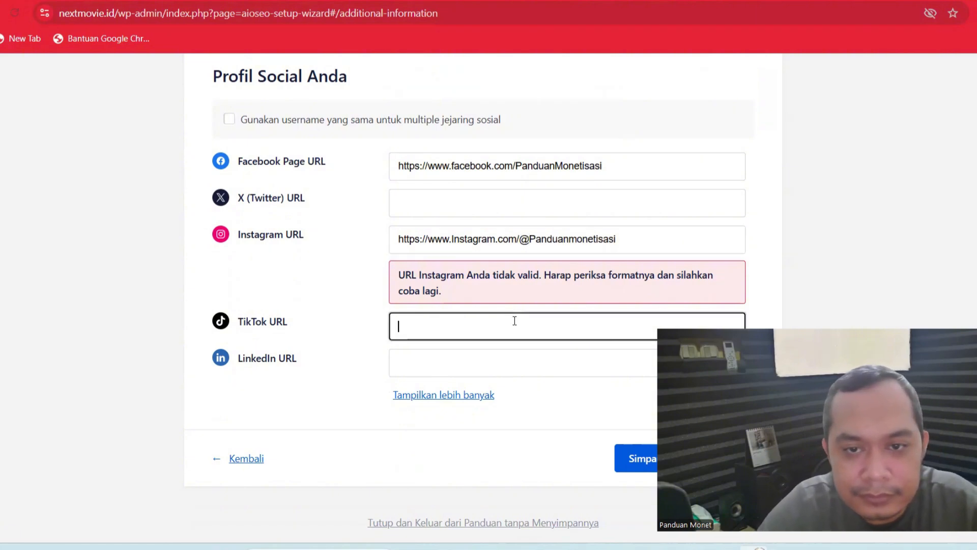
{"action": "left_click", "coordinate": [525, 239]}
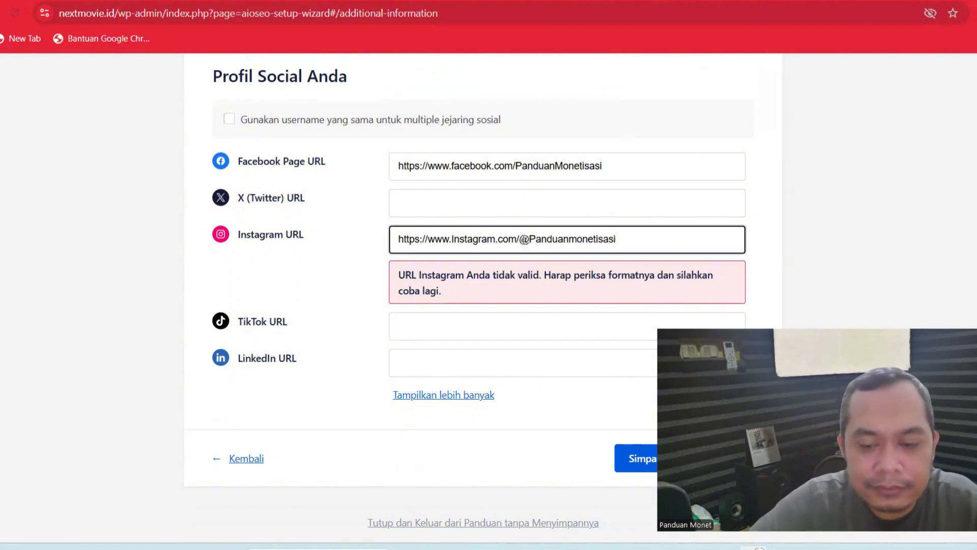
{"action": "key", "text": "BackSpace"}
{"action": "key", "text": "BackSpace"}
{"action": "key", "text": "BackSpace"}
{"action": "key", "text": "BackSpace"}
{"action": "key", "text": "BackSpace"}
{"action": "key", "text": "BackSpace"}
{"action": "key", "text": "BackSpace"}
{"action": "key", "text": "BackSpace"}
{"action": "key", "text": "BackSpace"}
{"action": "key", "text": "BackSpace"}
{"action": "key", "text": "BackSpace"}
{"action": "key", "text": "BackSpace"}
{"action": "key", "text": "BackSpace"}
{"action": "key", "text": "BackSpace"}
{"action": "key", "text": "BackSpace"}
{"action": "key", "text": "BackSpace"}
{"action": "key", "text": "BackSpace"}
{"action": "key", "text": "BackSpace"}
{"action": "key", "text": "BackSpace"}
{"action": "key", "text": "BackSpace"}
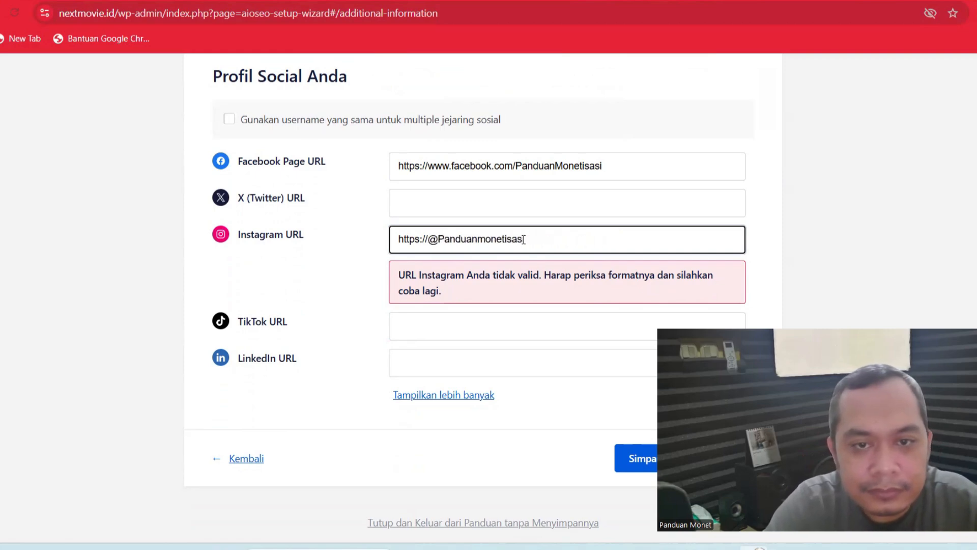
{"action": "left_click", "coordinate": [491, 319]}
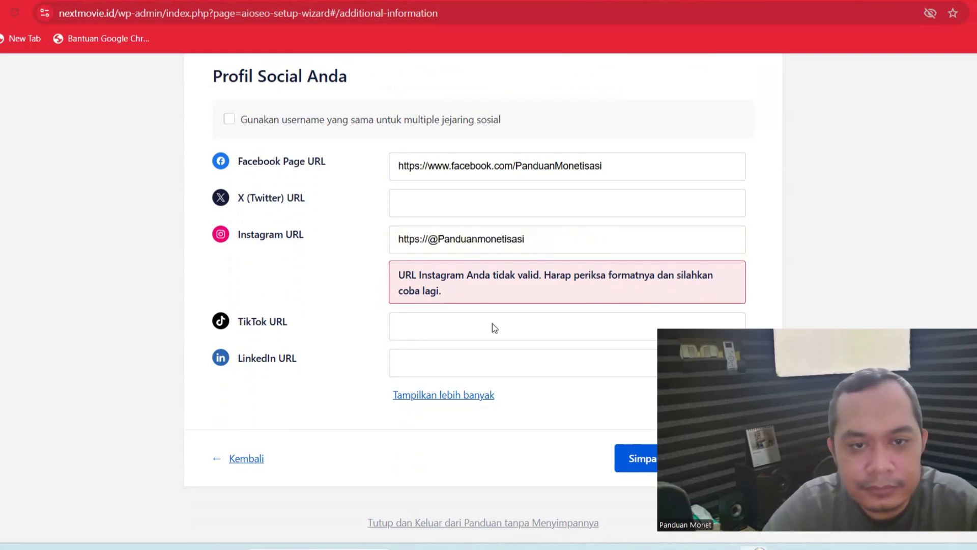
Step: Enable one shared username for multiple social networks, and exclude X (Twitter) and LinkedIn from it
{"action": "left_click", "coordinate": [229, 120]}
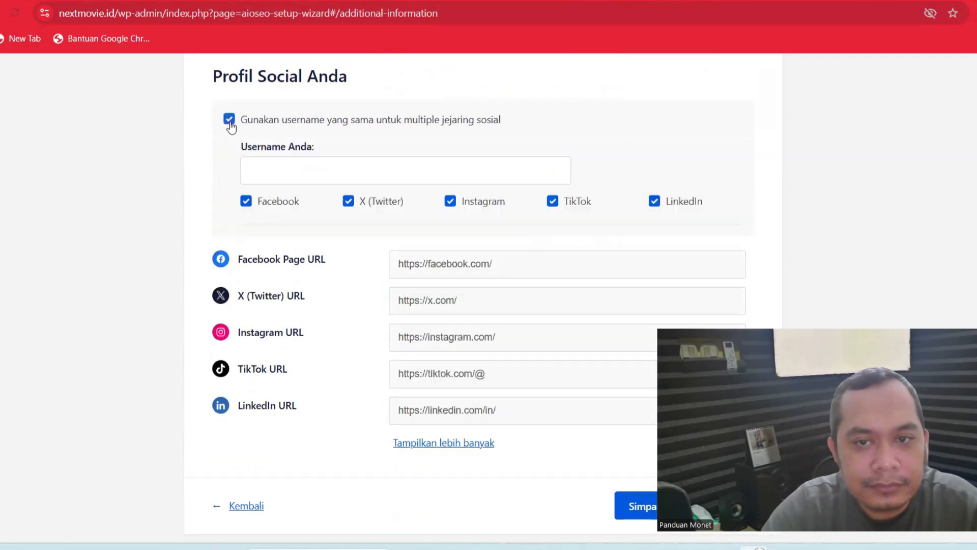
{"action": "left_click", "coordinate": [488, 267]}
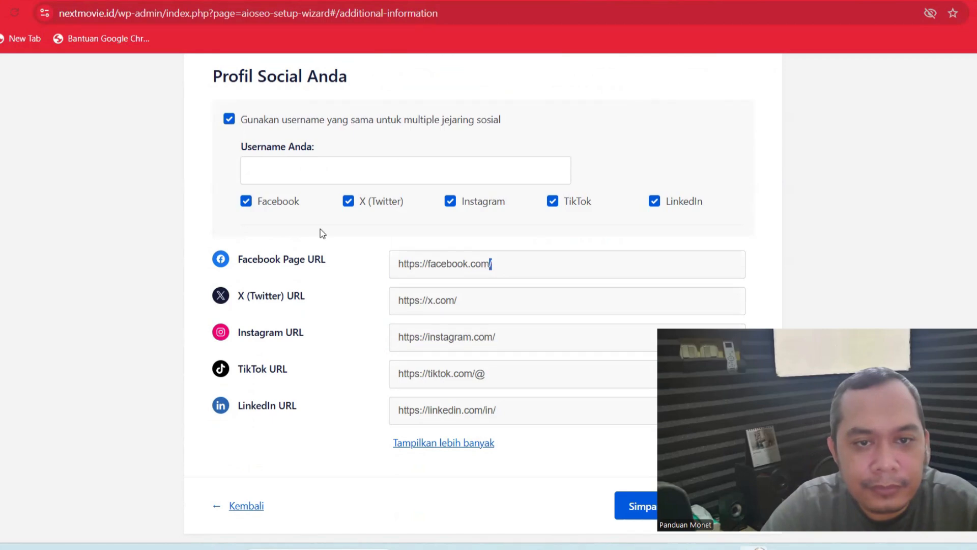
{"action": "left_click", "coordinate": [281, 171]}
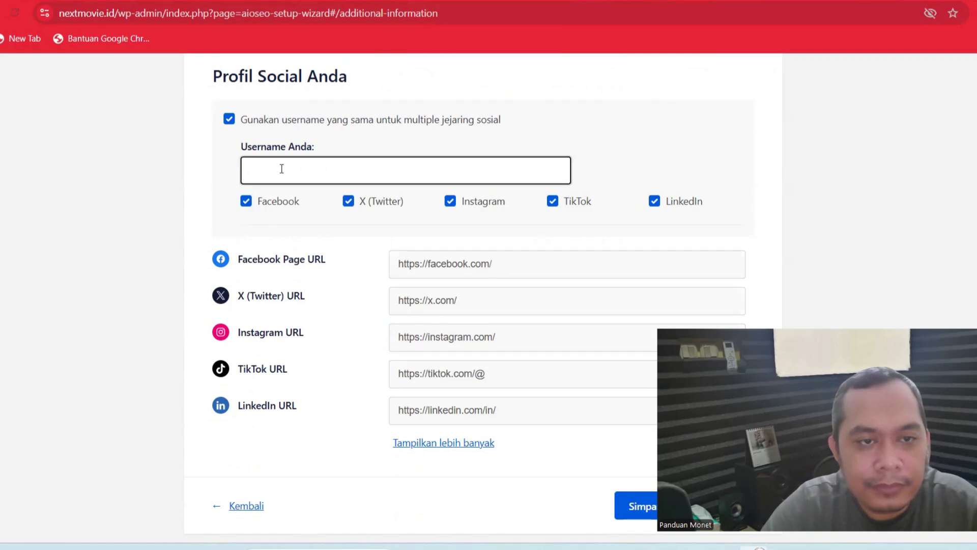
{"action": "left_click", "coordinate": [348, 203]}
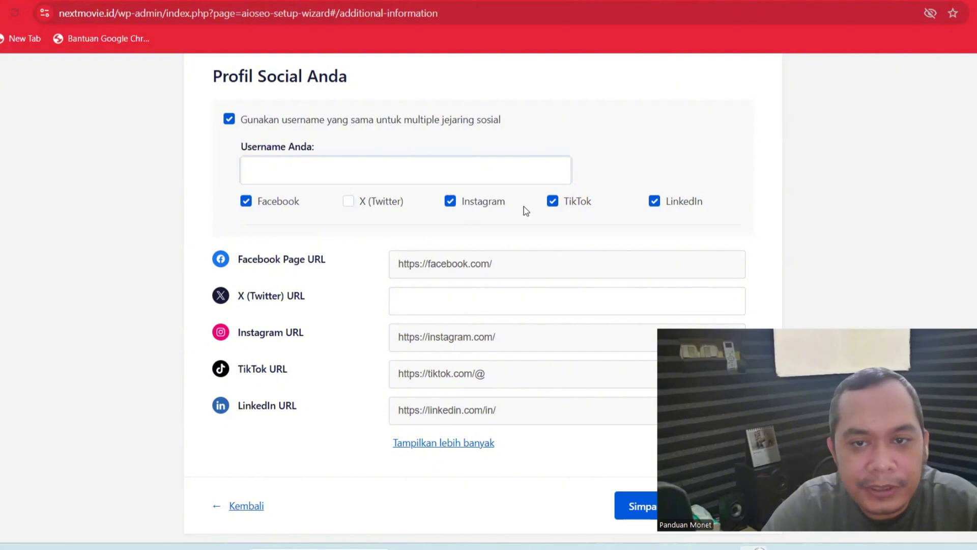
{"action": "left_click", "coordinate": [655, 202]}
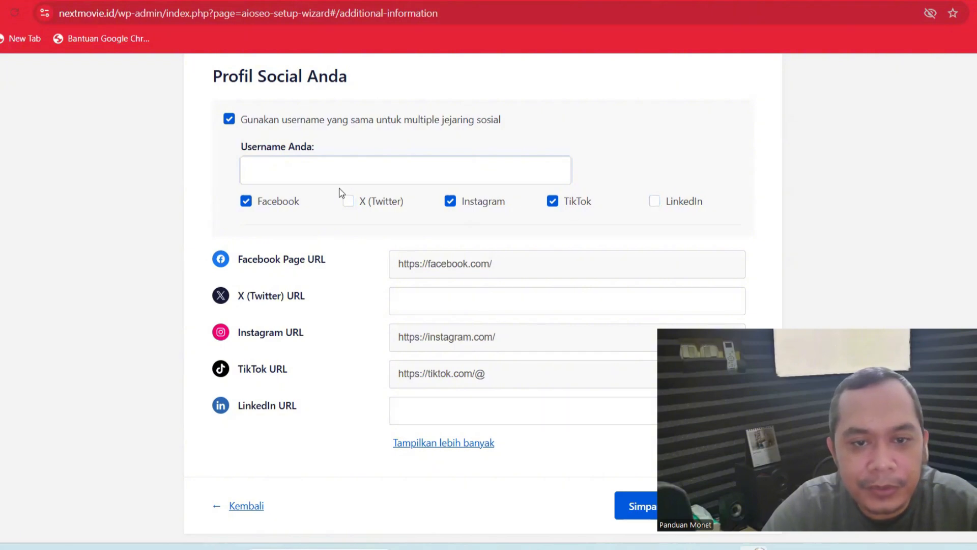
Step: Set the shared social username to "Panduanmonetisasi"
{"action": "left_click", "coordinate": [329, 174]}
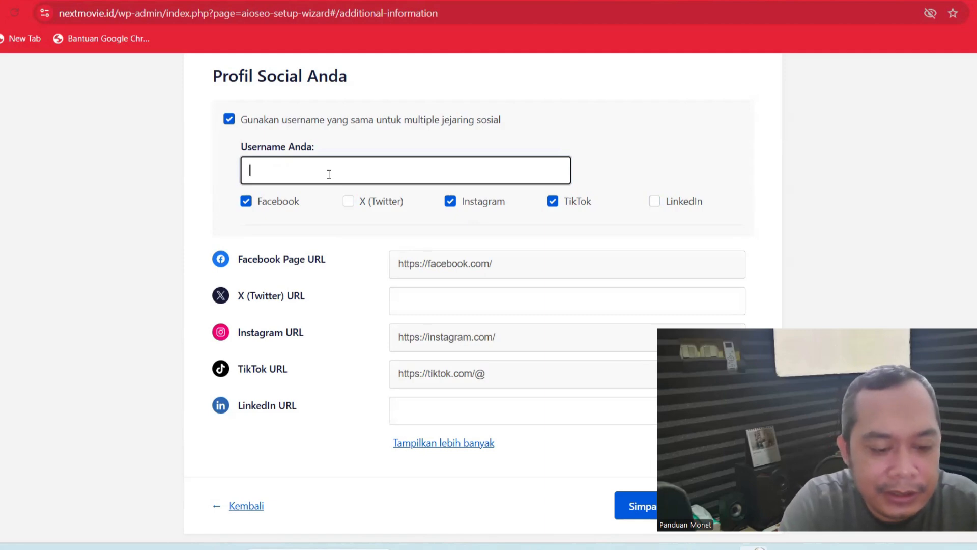
{"action": "type", "text": "Panduan"}
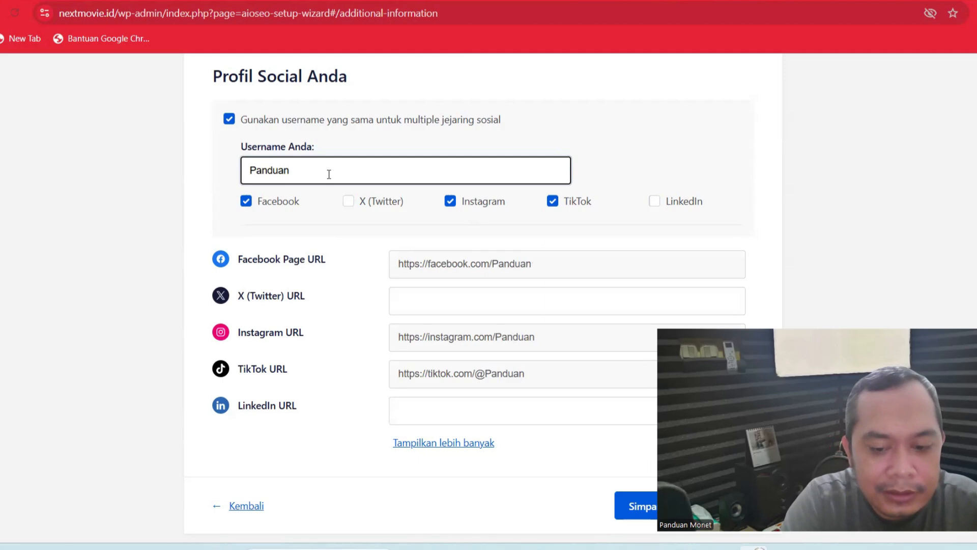
{"action": "type", "text": "monetisasi"}
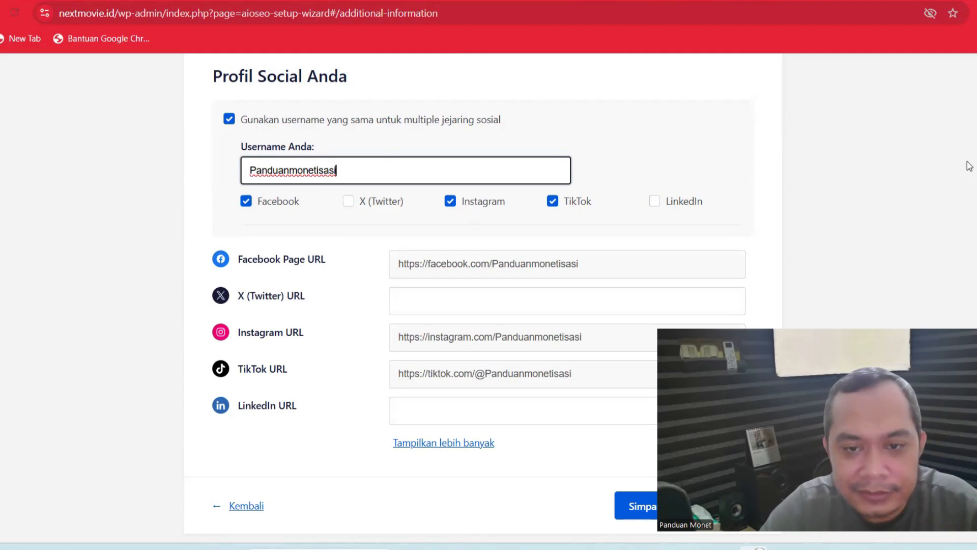
Step: Save the site information and social profiles, and continue to the wizard's SEO feature selection
{"action": "scroll", "coordinate": [968, 166], "scroll_direction": "down", "scroll_amount": 1}
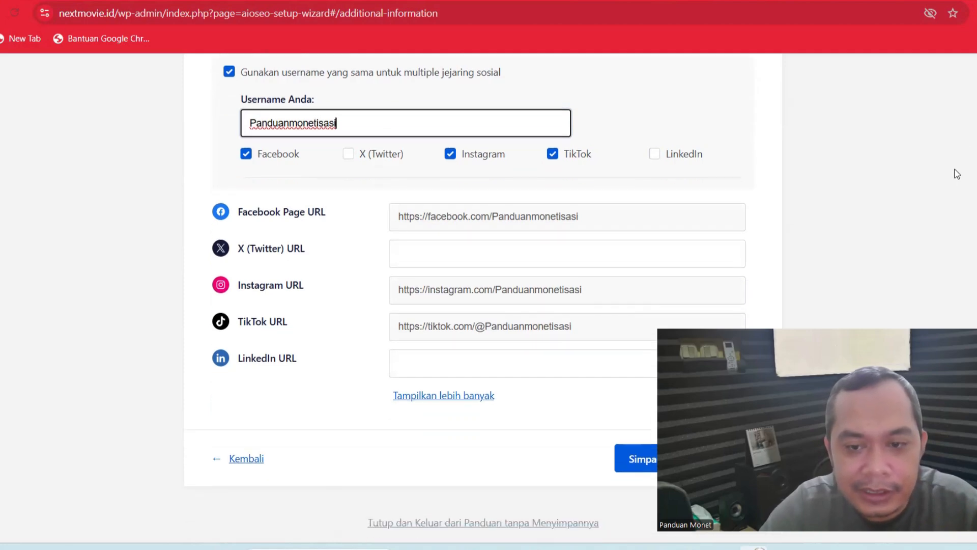
{"action": "left_click", "coordinate": [624, 461]}
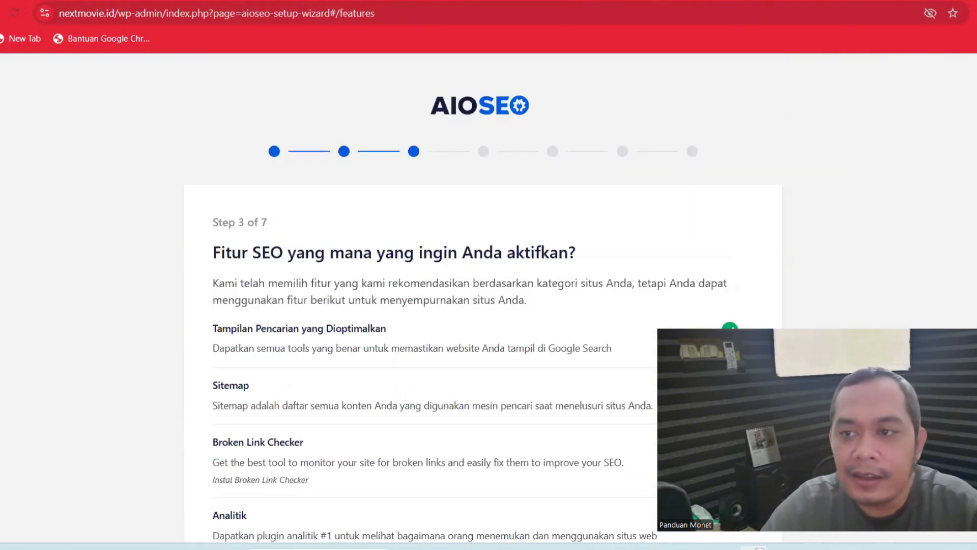
Step: Skim the whole list of SEO features offered for activation, from optimized search appearance to email reports
{"action": "scroll", "coordinate": [483, 298], "scroll_direction": "down", "scroll_amount": 2}
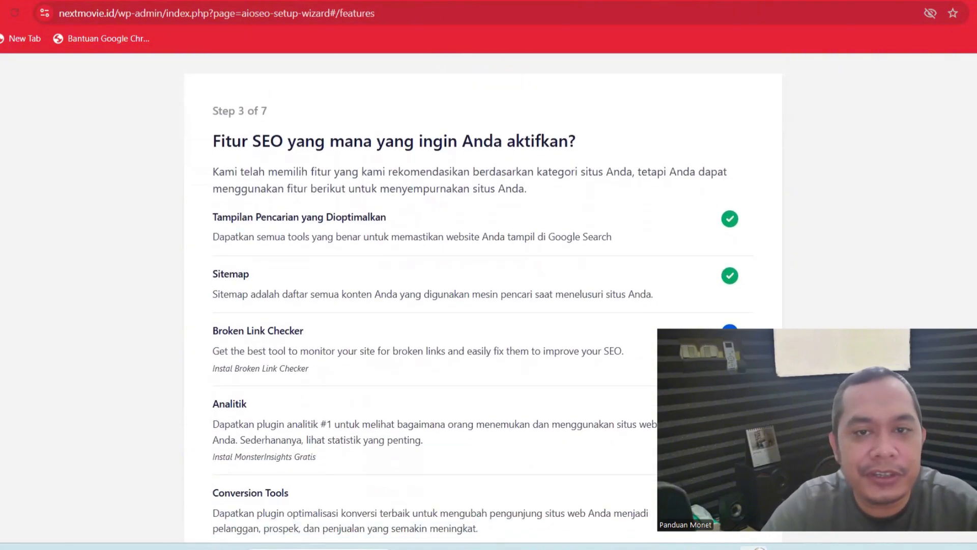
{"action": "scroll", "coordinate": [484, 298], "scroll_direction": "down", "scroll_amount": 2}
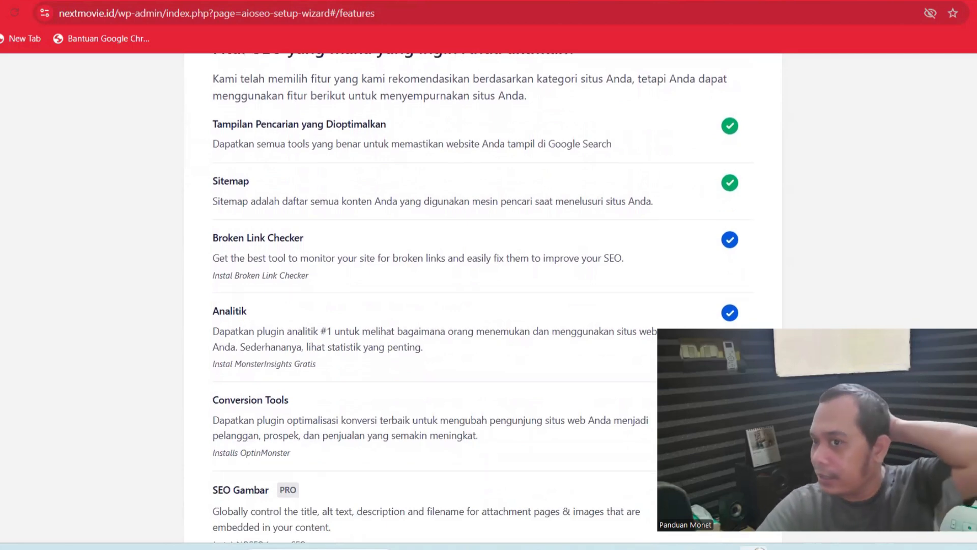
{"action": "scroll", "coordinate": [483, 298], "scroll_direction": "down", "scroll_amount": 1}
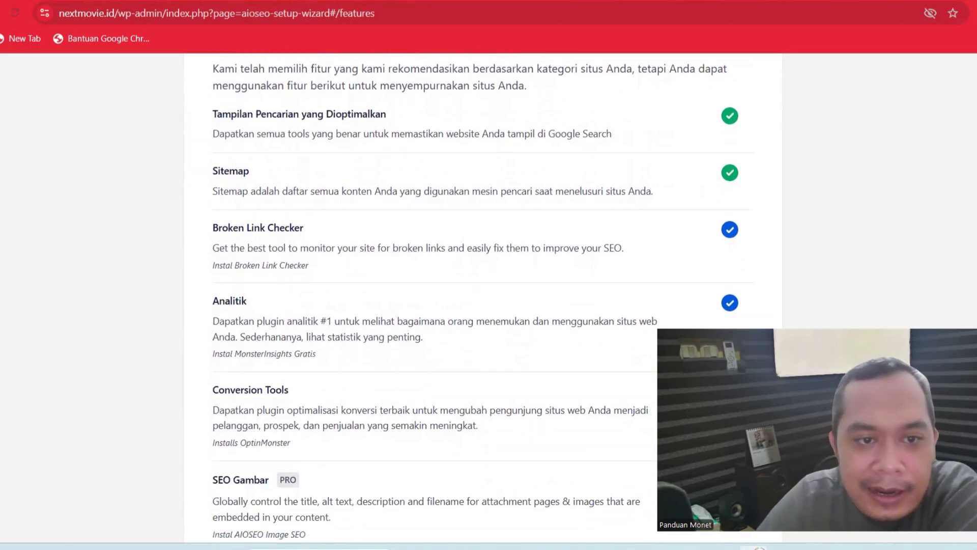
{"action": "scroll", "coordinate": [483, 298], "scroll_direction": "up", "scroll_amount": 4}
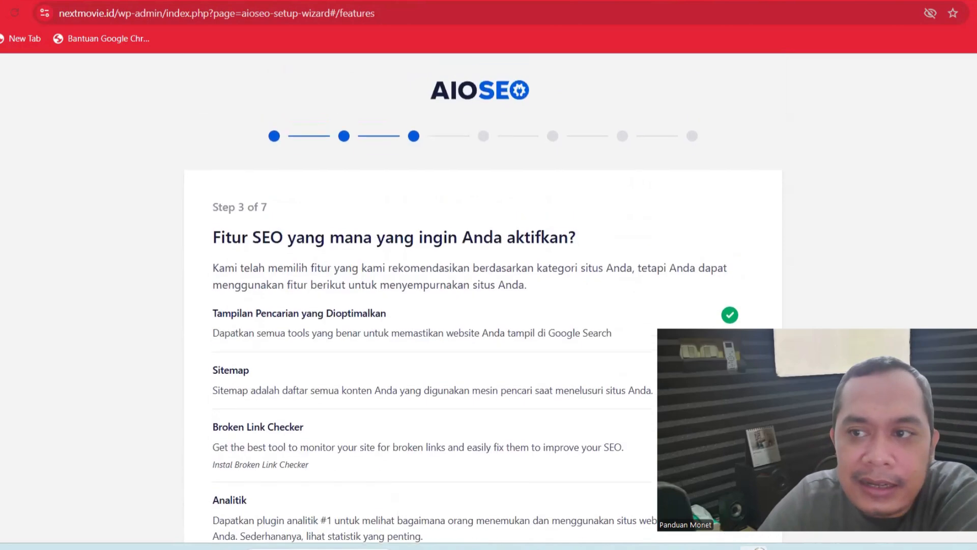
{"action": "scroll", "coordinate": [483, 298], "scroll_direction": "down", "scroll_amount": 4}
{"action": "scroll", "coordinate": [483, 298], "scroll_direction": "down", "scroll_amount": 10}
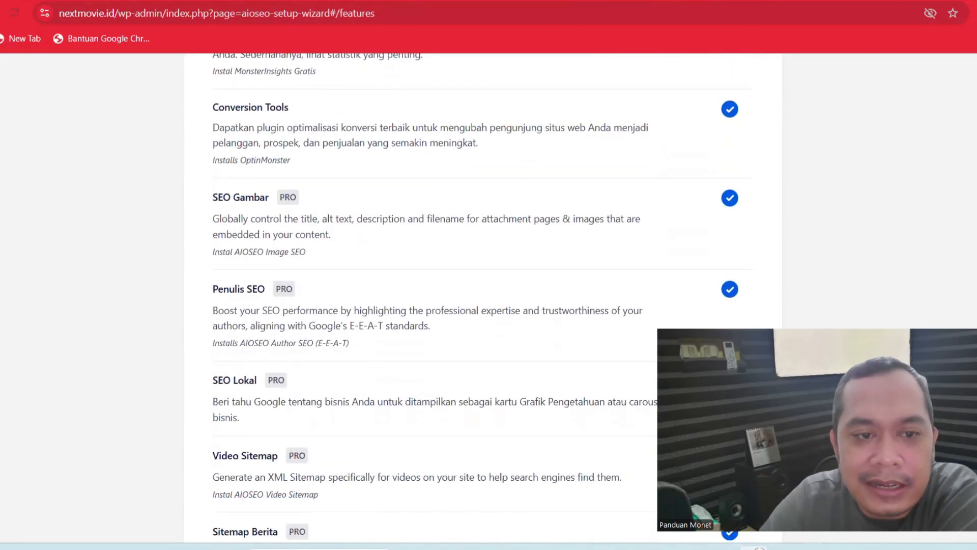
{"action": "scroll", "coordinate": [484, 298], "scroll_direction": "down", "scroll_amount": 9}
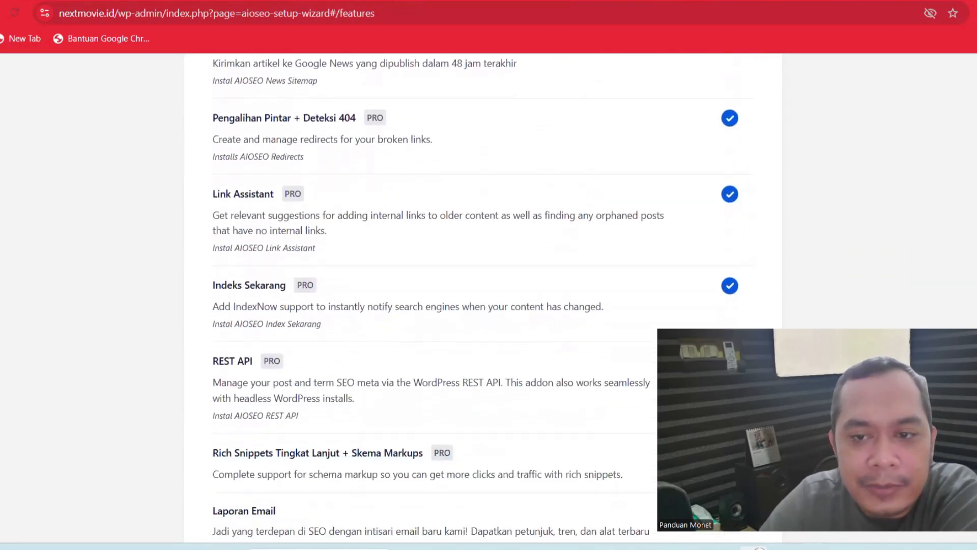
Step: Examine each SEO feature's description and activation state, from Sitemap and Broken Link Checker through the PRO add-ons to REST API
{"action": "scroll", "coordinate": [483, 298], "scroll_direction": "up", "scroll_amount": 19}
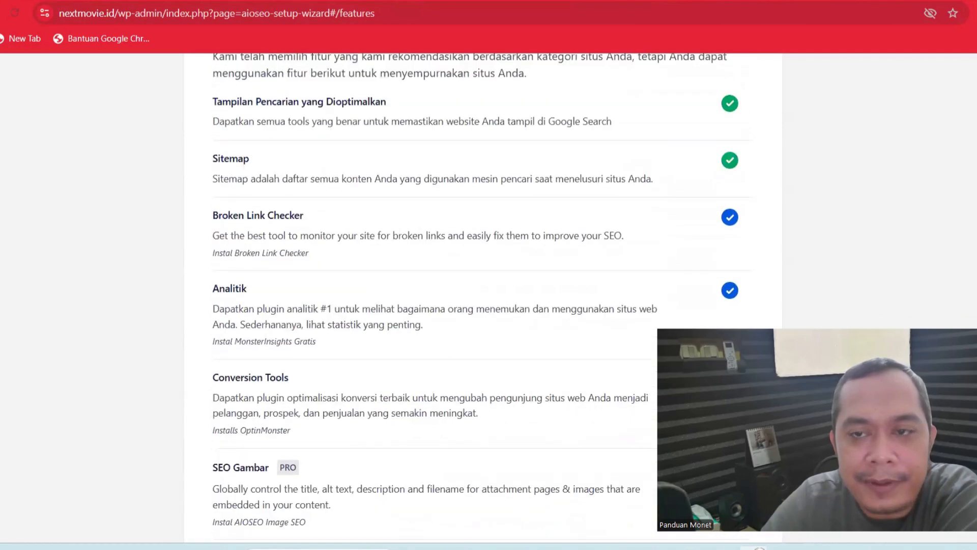
{"action": "scroll", "coordinate": [483, 298], "scroll_direction": "down", "scroll_amount": 1}
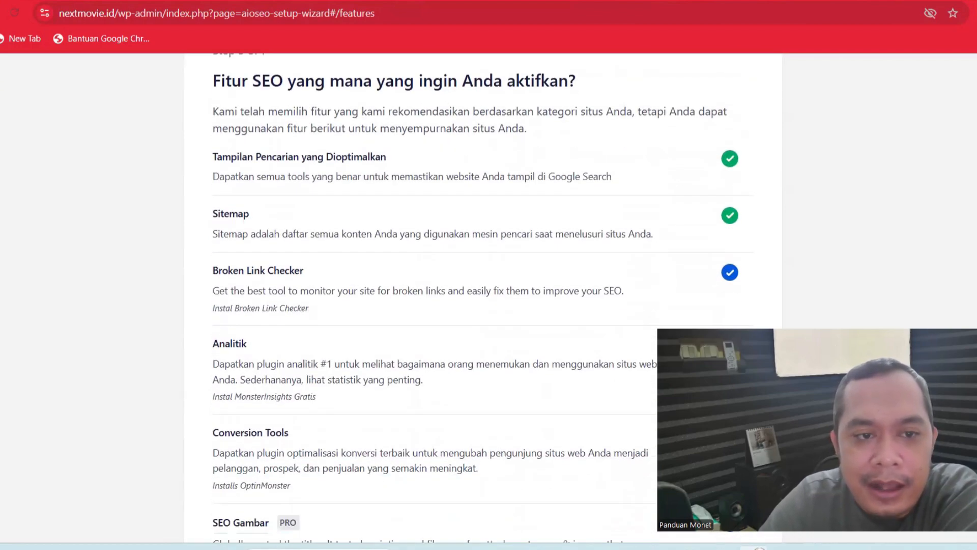
{"action": "scroll", "coordinate": [483, 298], "scroll_direction": "down", "scroll_amount": 1}
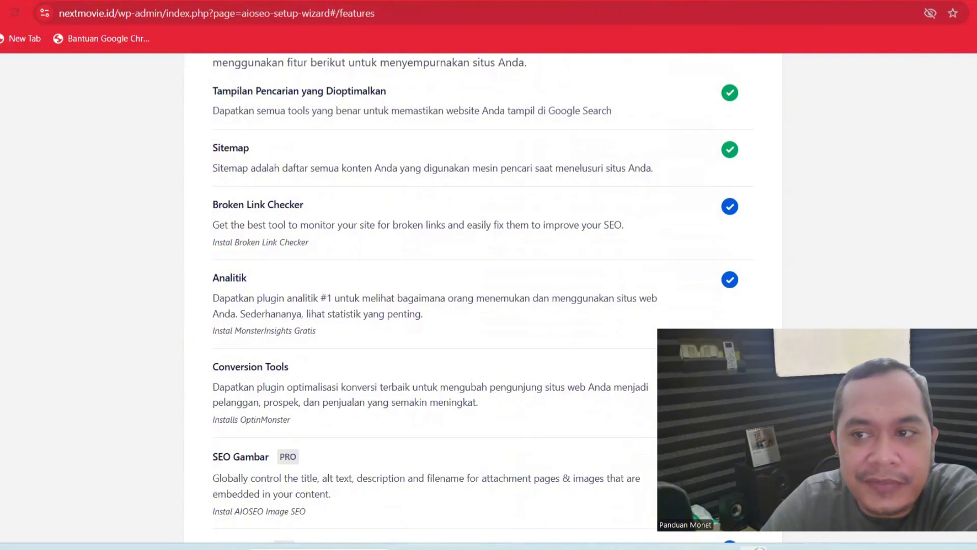
{"action": "scroll", "coordinate": [484, 297], "scroll_direction": "down", "scroll_amount": 2}
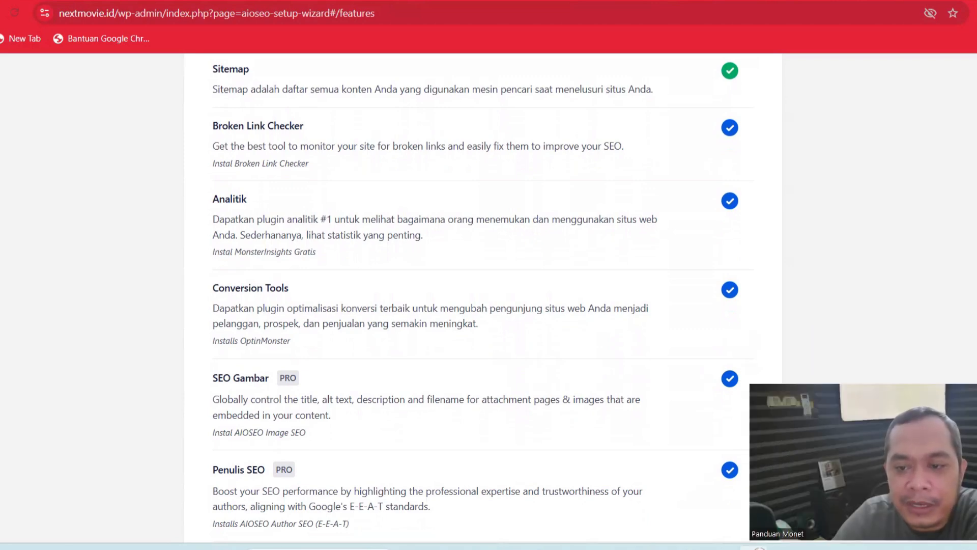
{"action": "scroll", "coordinate": [484, 298], "scroll_direction": "down", "scroll_amount": 4}
{"action": "scroll", "coordinate": [484, 298], "scroll_direction": "up", "scroll_amount": 9}
{"action": "scroll", "coordinate": [484, 298], "scroll_direction": "down", "scroll_amount": 1}
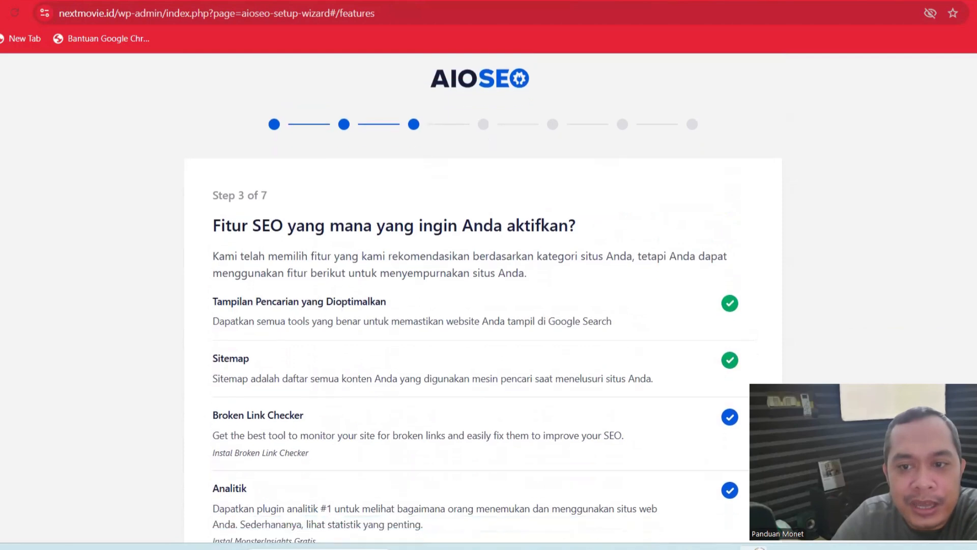
{"action": "scroll", "coordinate": [484, 298], "scroll_direction": "down", "scroll_amount": 5}
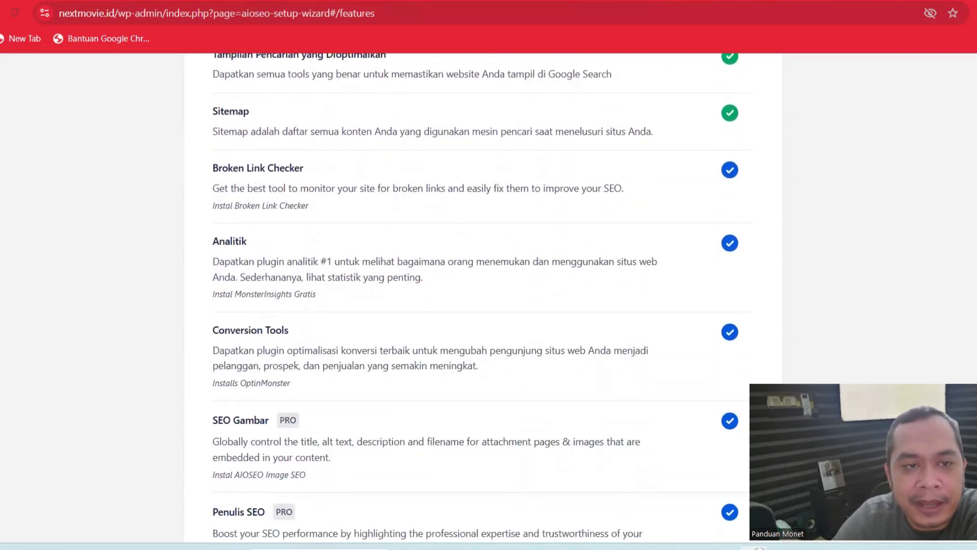
{"action": "scroll", "coordinate": [484, 298], "scroll_direction": "down", "scroll_amount": 8}
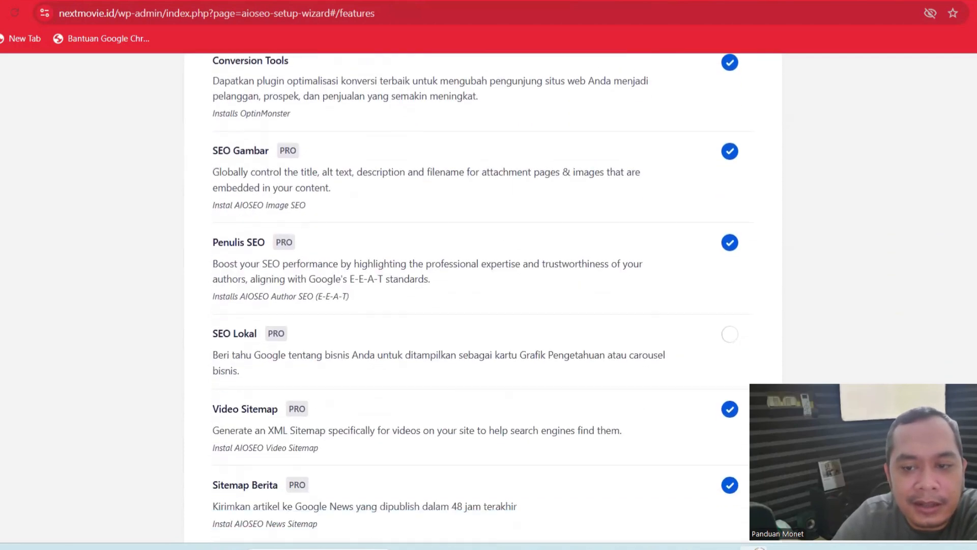
{"action": "scroll", "coordinate": [960, 309], "scroll_direction": "down", "scroll_amount": 1}
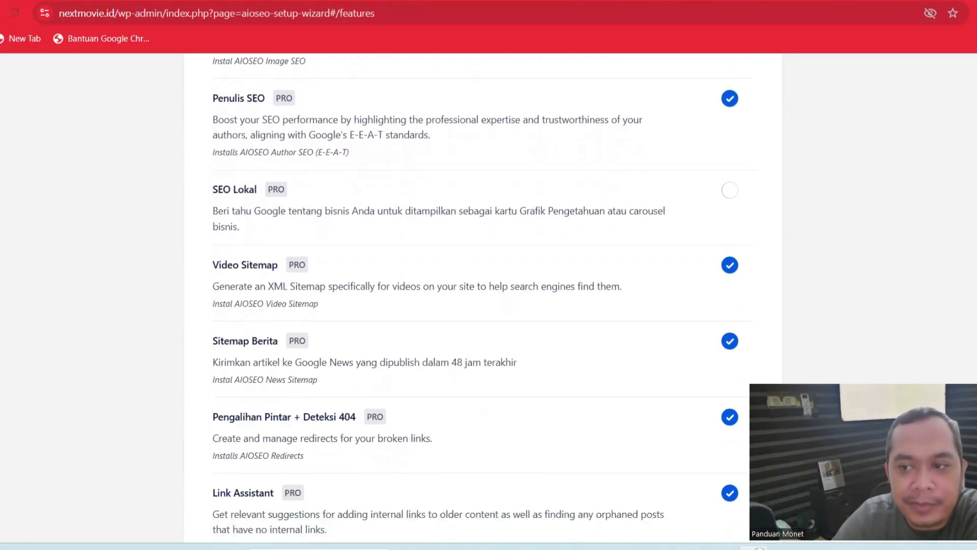
{"action": "scroll", "coordinate": [484, 297], "scroll_direction": "up", "scroll_amount": 5}
{"action": "scroll", "coordinate": [482, 298], "scroll_direction": "down", "scroll_amount": 4}
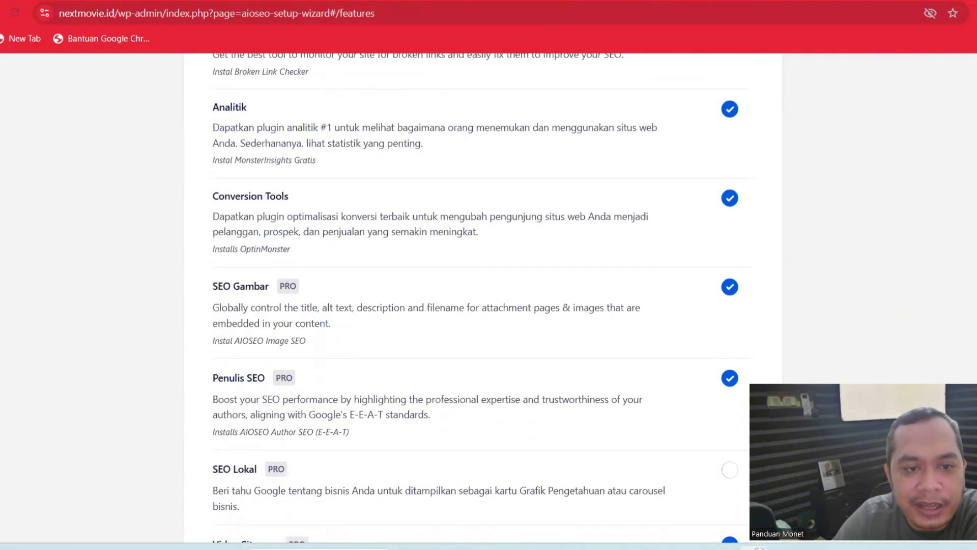
{"action": "scroll", "coordinate": [481, 298], "scroll_direction": "down", "scroll_amount": 2}
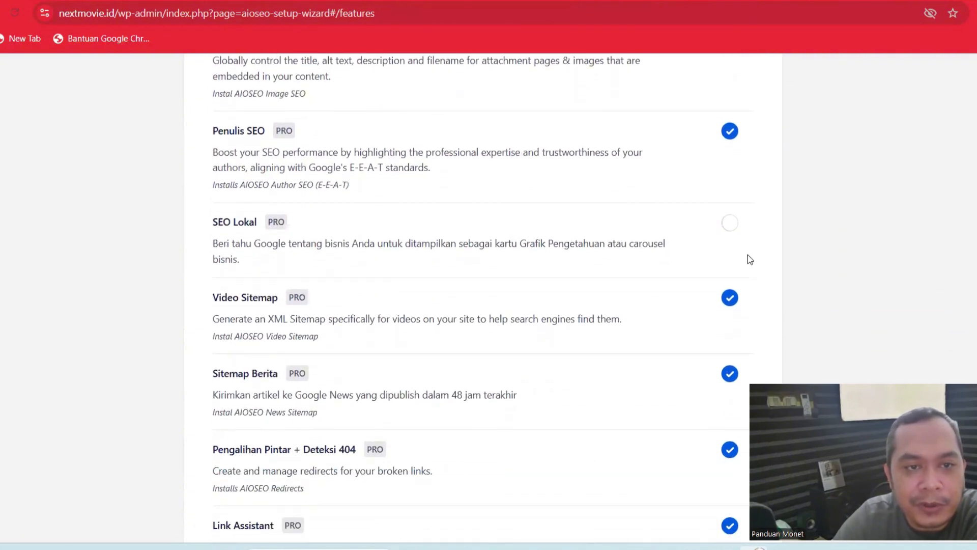
{"action": "scroll", "coordinate": [481, 298], "scroll_direction": "down", "scroll_amount": 2}
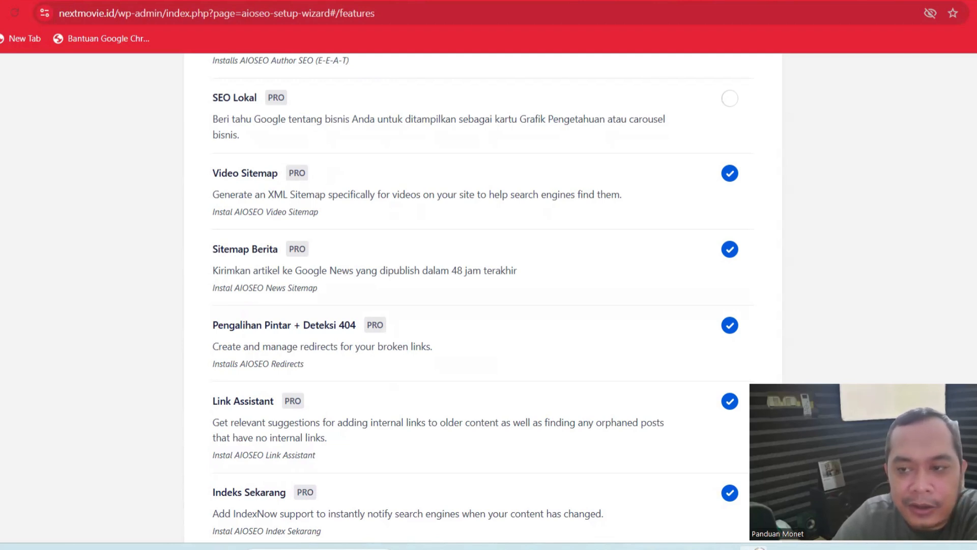
{"action": "scroll", "coordinate": [481, 297], "scroll_direction": "down", "scroll_amount": 1}
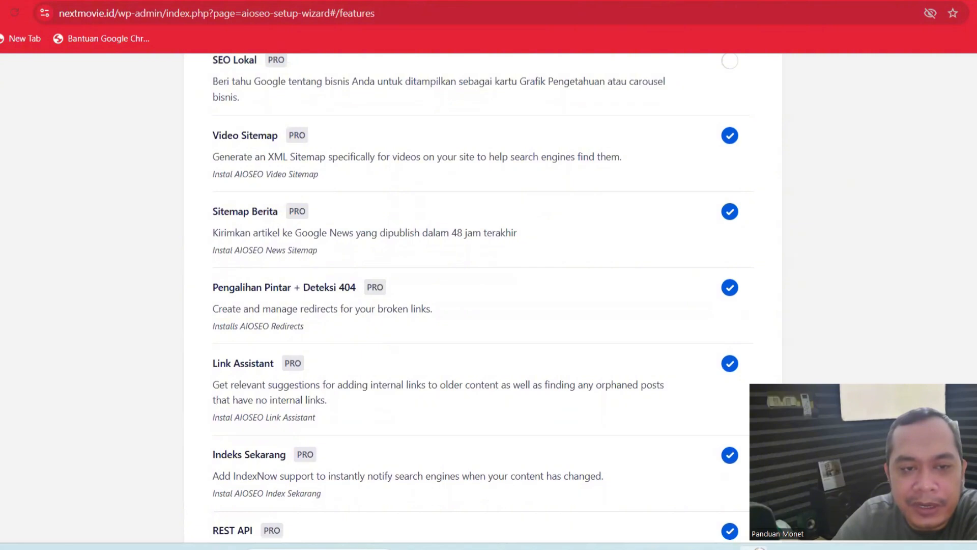
{"action": "scroll", "coordinate": [481, 299], "scroll_direction": "down", "scroll_amount": 1}
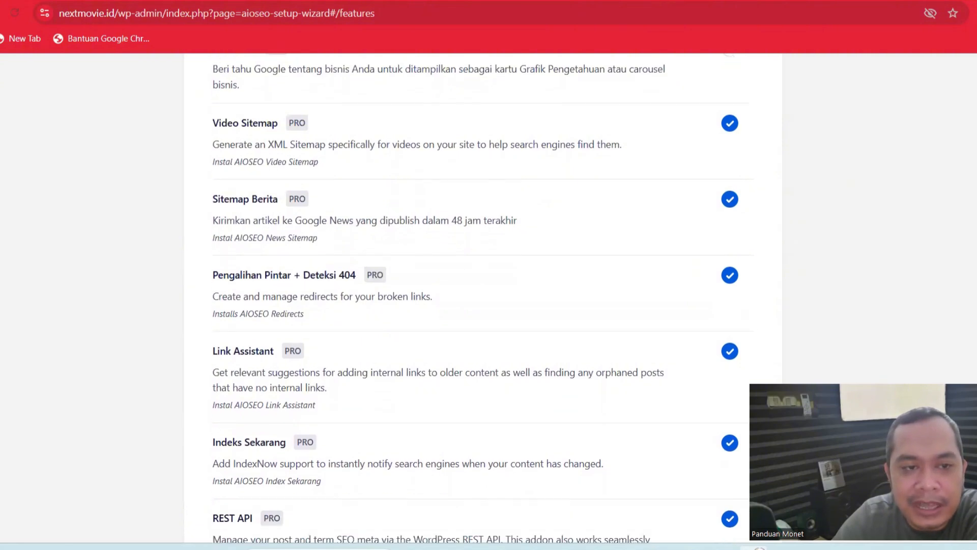
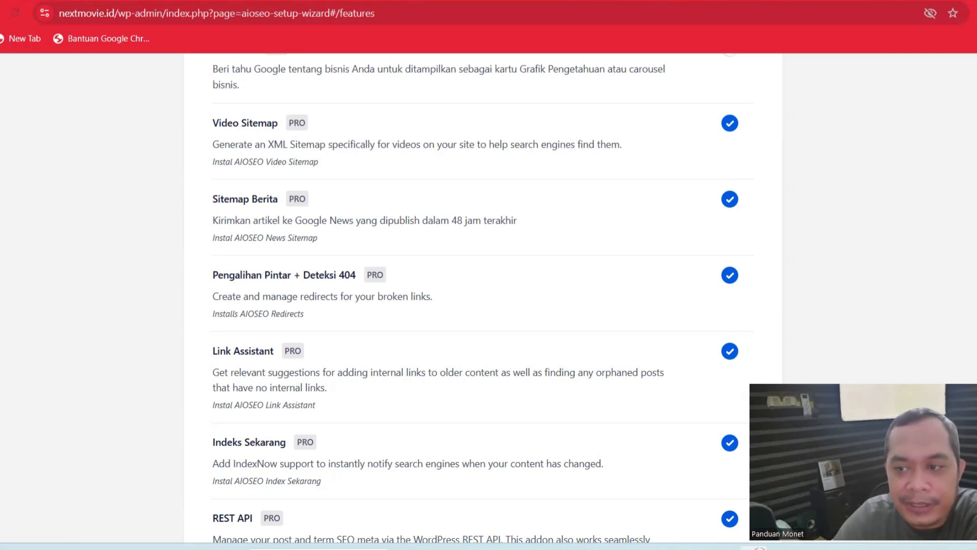
Step: Keep the recommended feature selection with advanced Rich Snippets and email reports off, then save it and continue to the search appearance settings
{"action": "scroll", "coordinate": [481, 299], "scroll_direction": "down", "scroll_amount": 2}
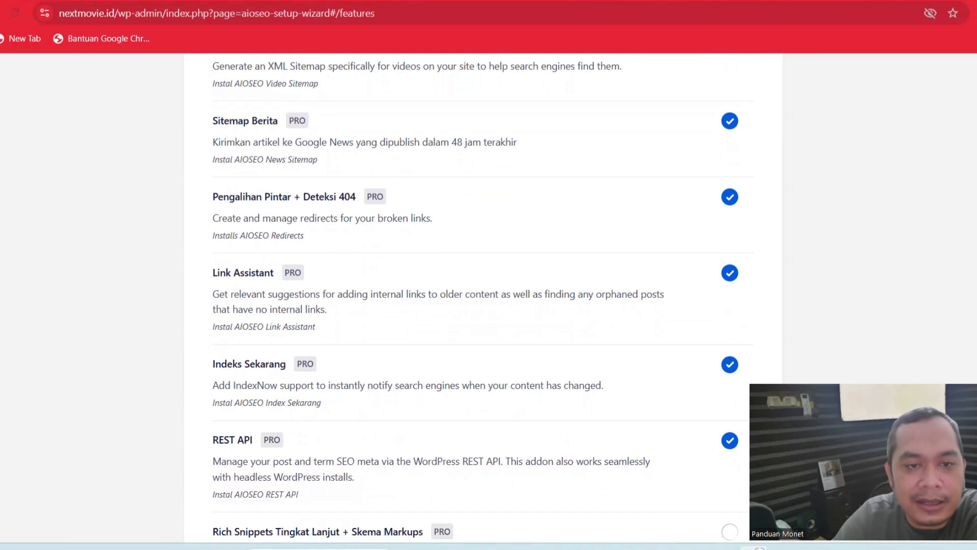
{"action": "scroll", "coordinate": [481, 298], "scroll_direction": "down", "scroll_amount": 2}
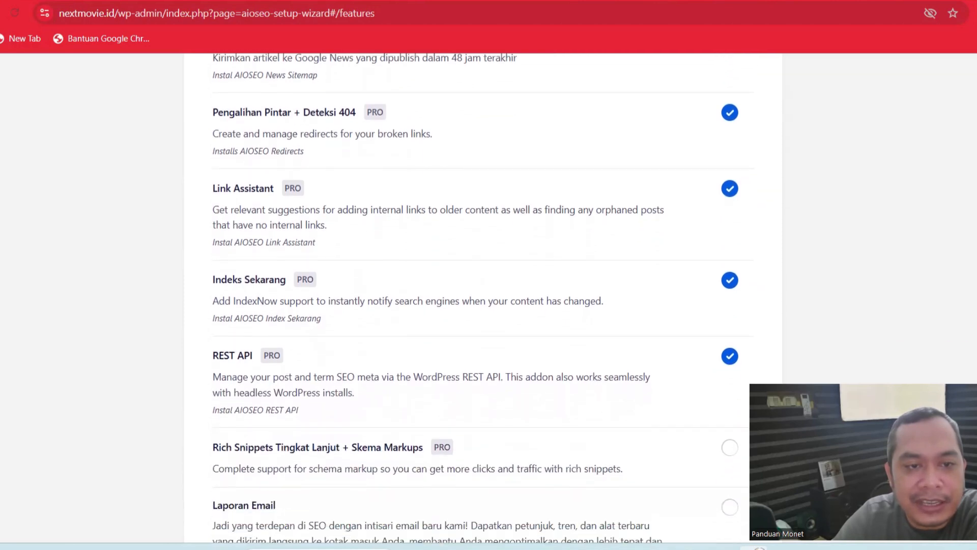
{"action": "scroll", "coordinate": [481, 298], "scroll_direction": "down", "scroll_amount": 1}
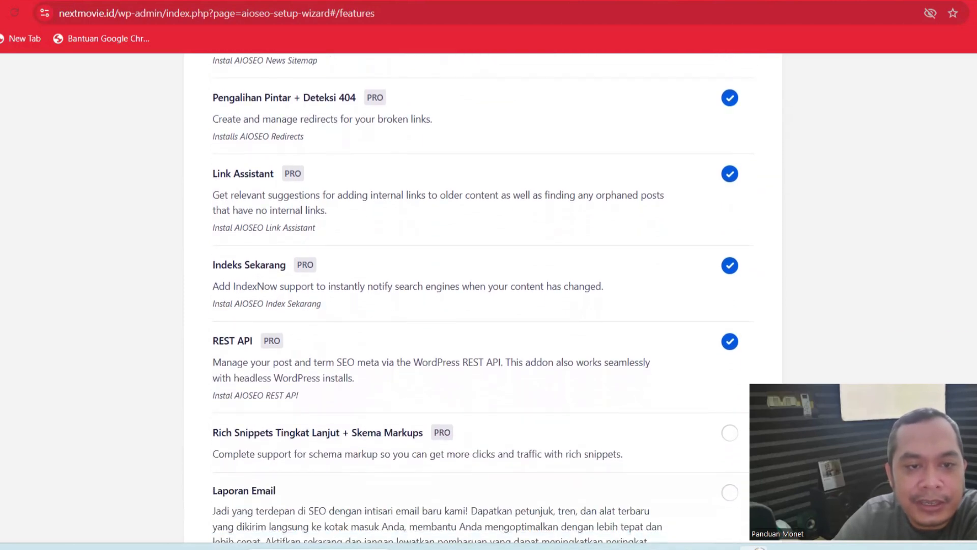
{"action": "scroll", "coordinate": [481, 298], "scroll_direction": "down", "scroll_amount": 3}
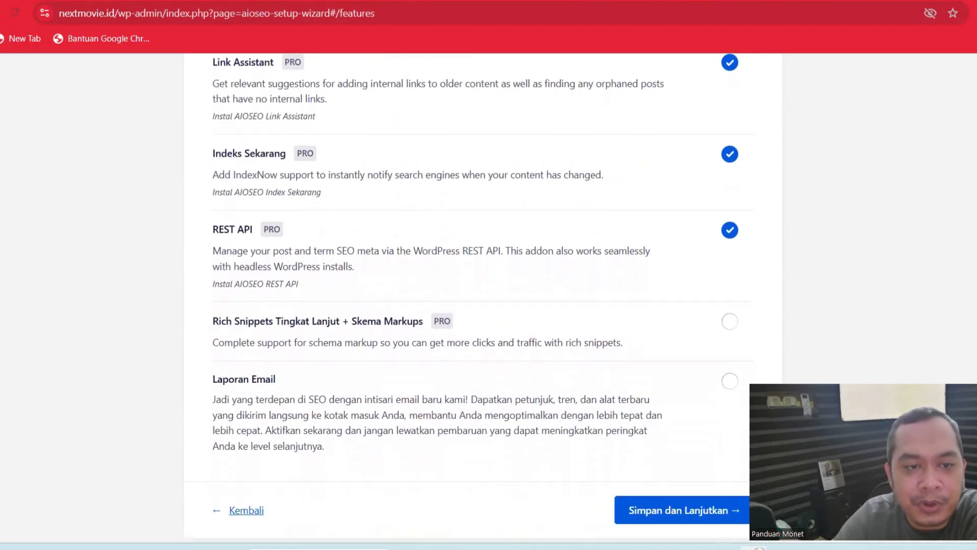
{"action": "scroll", "coordinate": [481, 298], "scroll_direction": "down", "scroll_amount": 2}
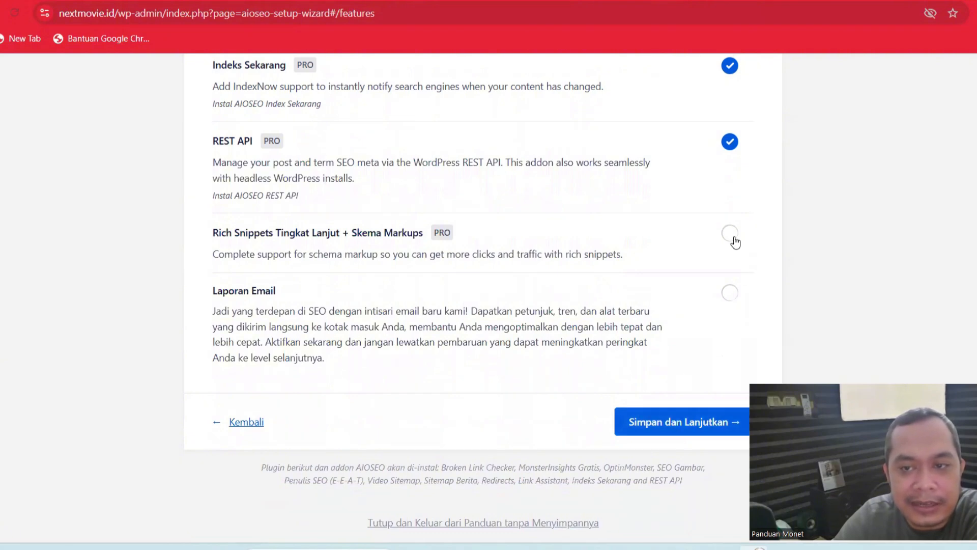
{"action": "left_click", "coordinate": [664, 430]}
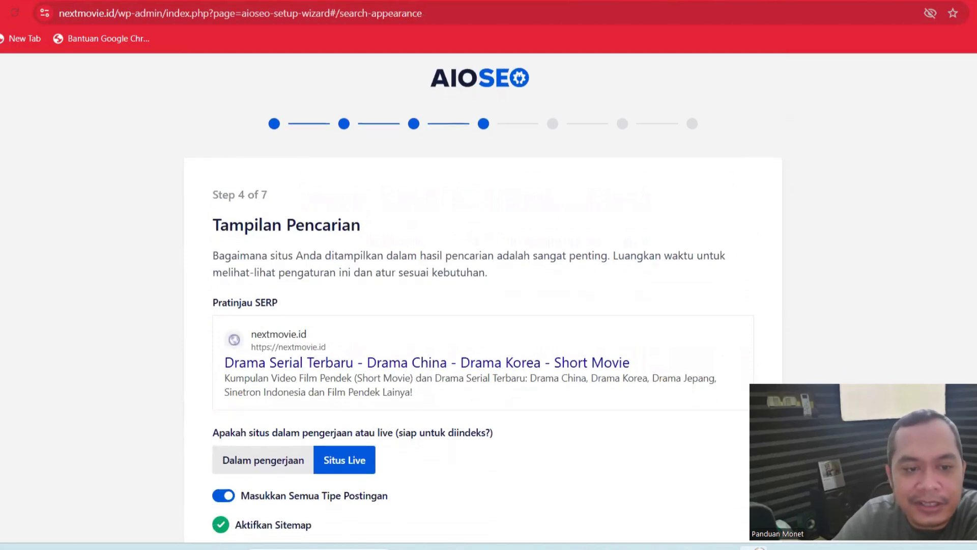
Step: Review the search appearance settings: SERP preview, live status, included post types, sitemap, multiple authors, attachment redirection and email reports
{"action": "scroll", "coordinate": [484, 306], "scroll_direction": "down", "scroll_amount": 3}
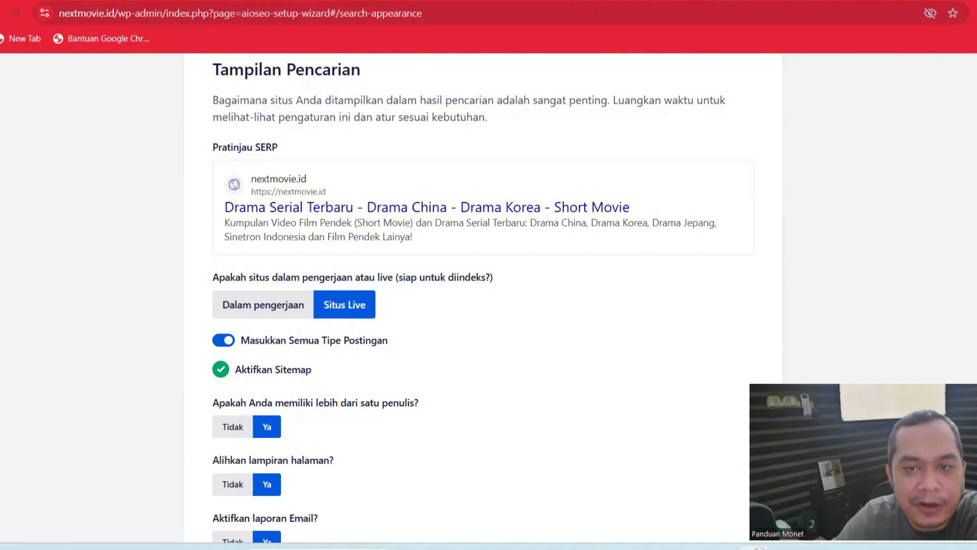
{"action": "mouse_move", "coordinate": [526, 253]}
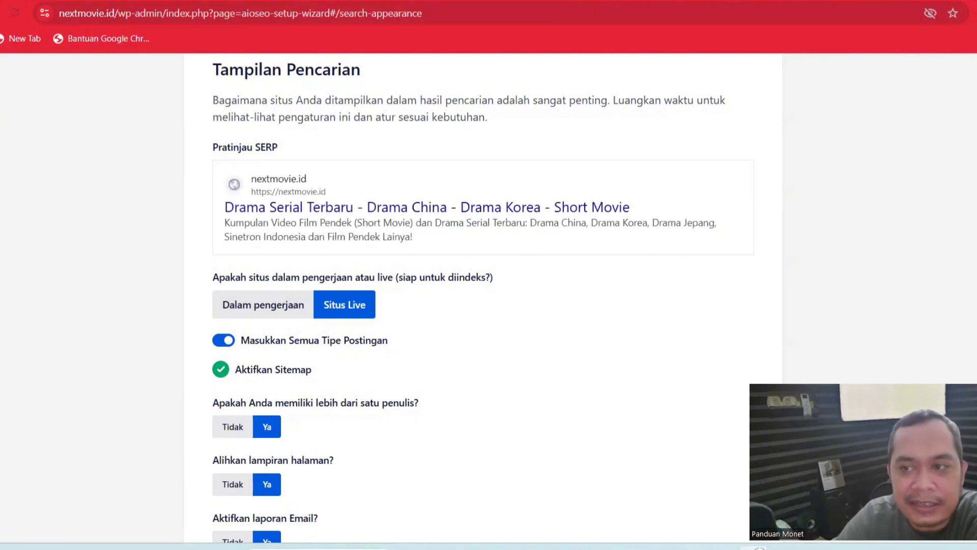
{"action": "scroll", "coordinate": [483, 303], "scroll_direction": "down", "scroll_amount": 1}
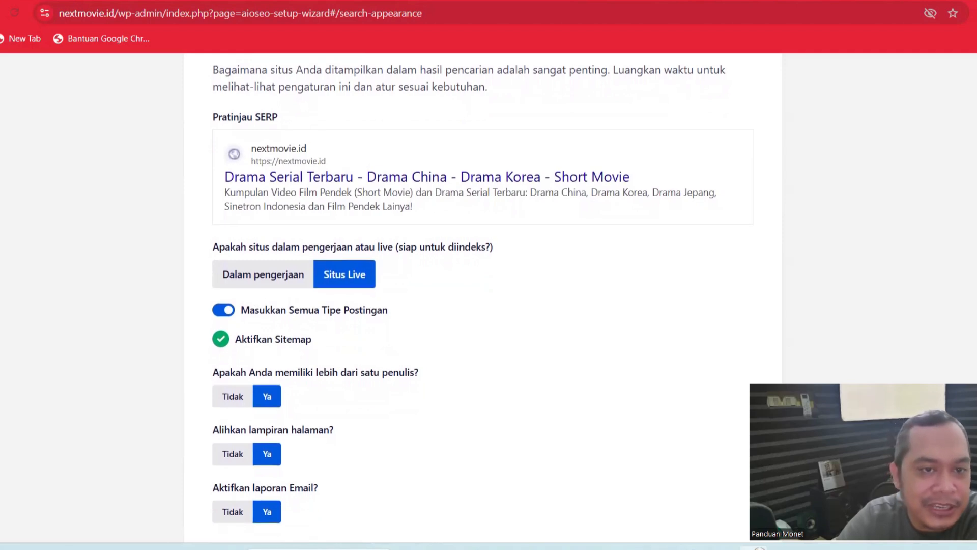
{"action": "scroll", "coordinate": [484, 302], "scroll_direction": "down", "scroll_amount": 1}
{"action": "scroll", "coordinate": [484, 302], "scroll_direction": "down", "scroll_amount": 2}
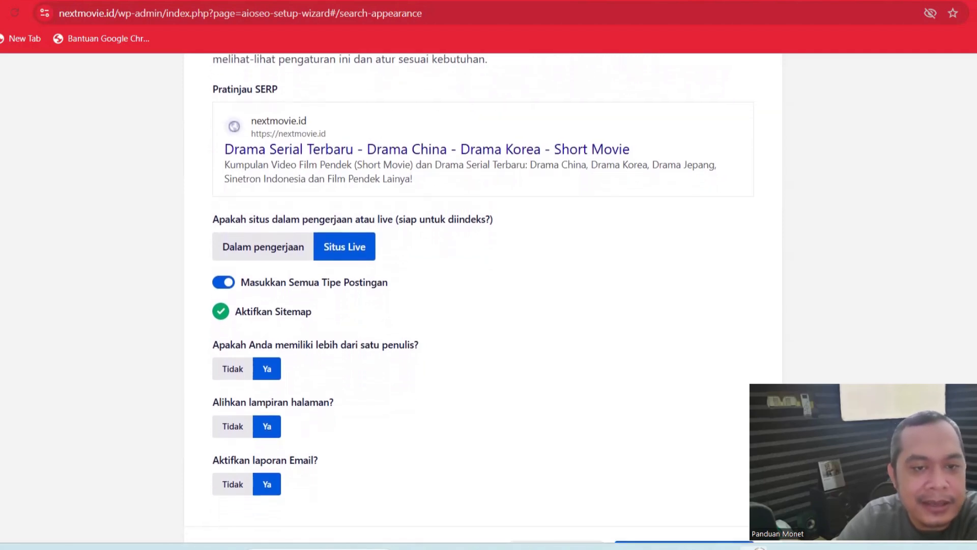
{"action": "scroll", "coordinate": [484, 303], "scroll_direction": "down", "scroll_amount": 1}
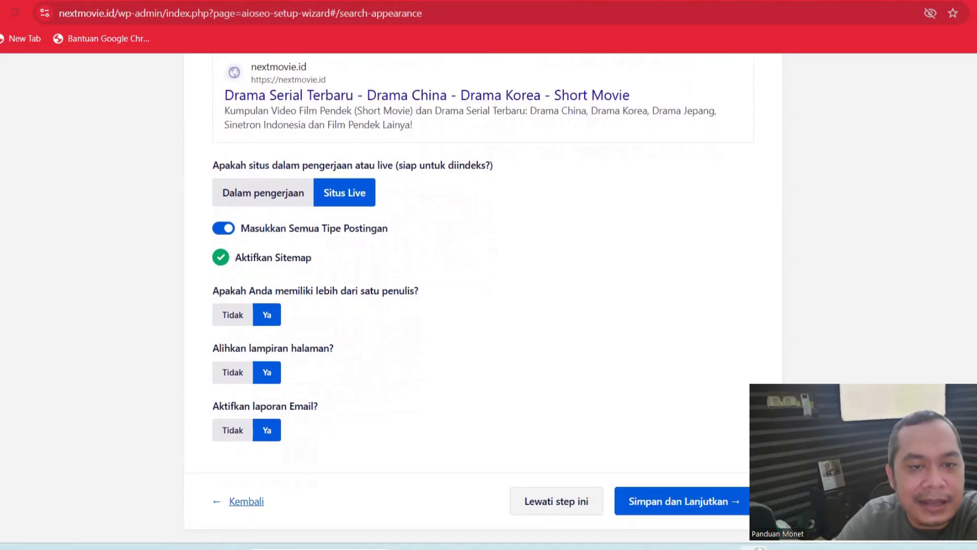
{"action": "scroll", "coordinate": [484, 303], "scroll_direction": "down", "scroll_amount": 1}
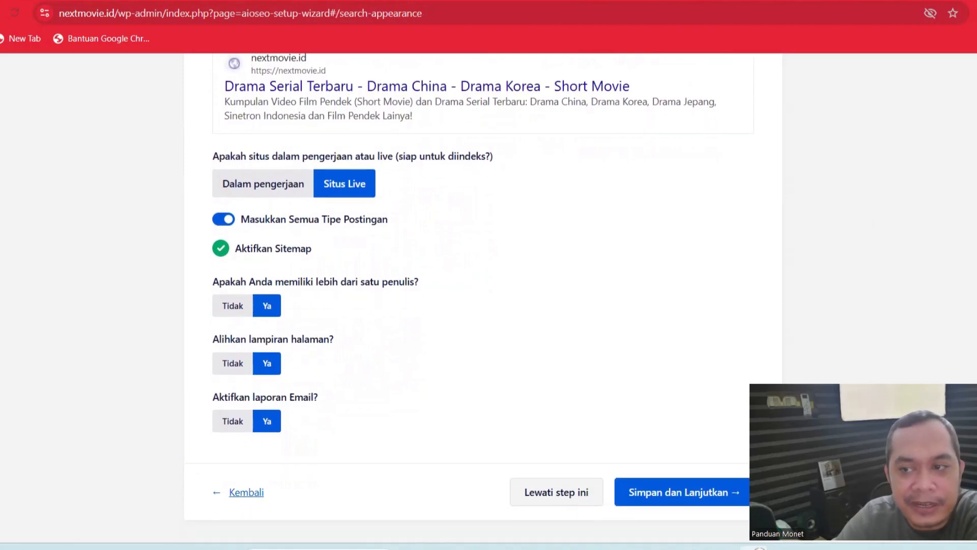
{"action": "scroll", "coordinate": [467, 285], "scroll_direction": "down", "scroll_amount": 1}
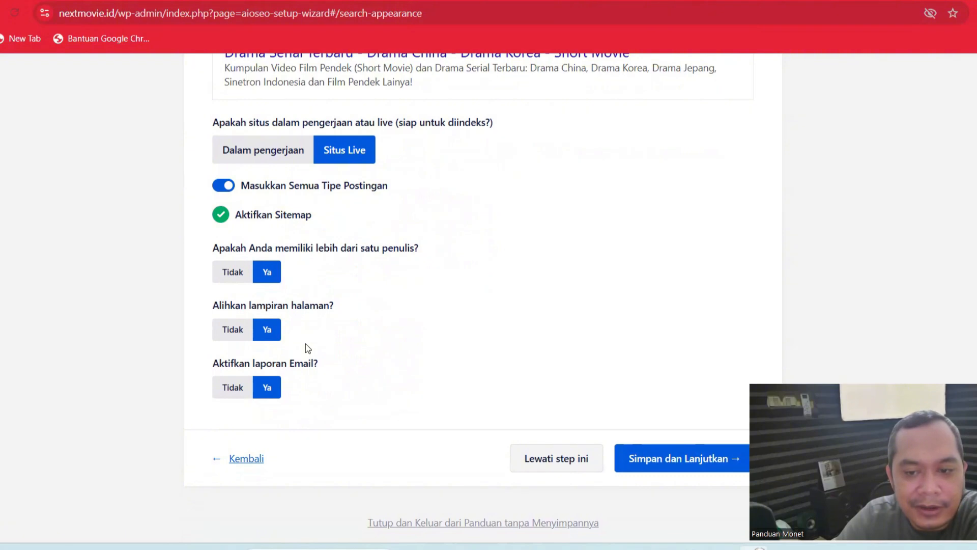
Step: Save the search appearance settings, then save the site analyzer and smart recommendations step with the prefilled email and usage sharing on
{"action": "left_click", "coordinate": [661, 461]}
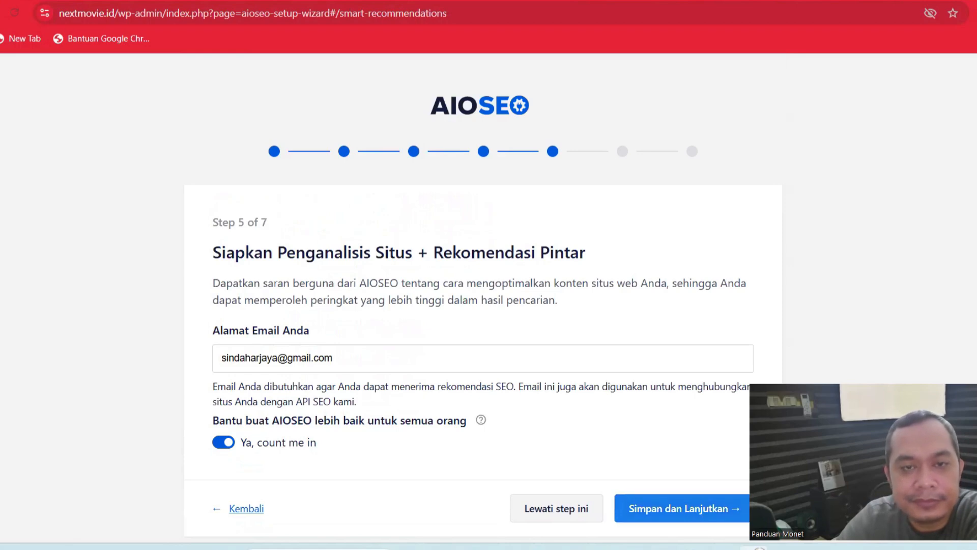
{"action": "scroll", "coordinate": [483, 312], "scroll_direction": "down", "scroll_amount": 1}
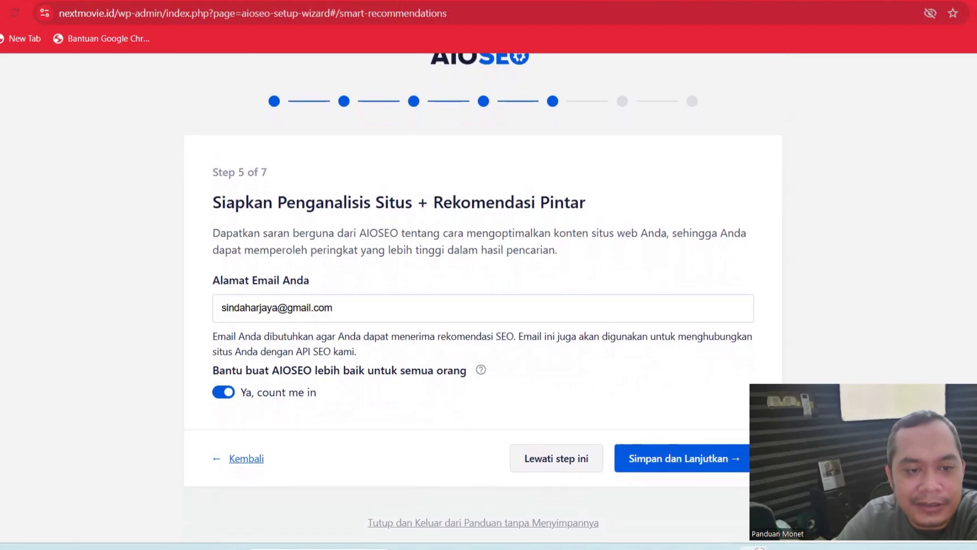
{"action": "scroll", "coordinate": [483, 296], "scroll_direction": "up", "scroll_amount": 1}
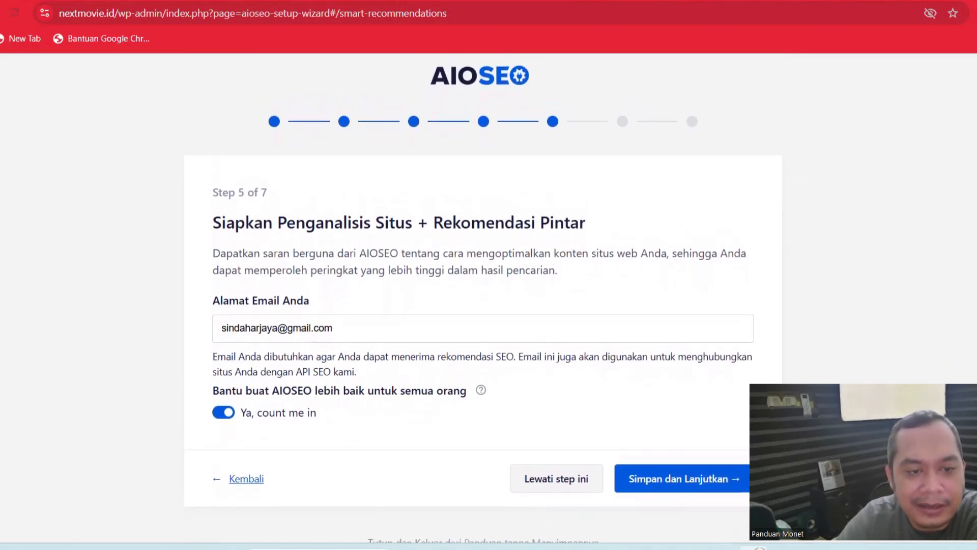
{"action": "scroll", "coordinate": [899, 203], "scroll_direction": "down", "scroll_amount": 1}
{"action": "left_click", "coordinate": [682, 458]}
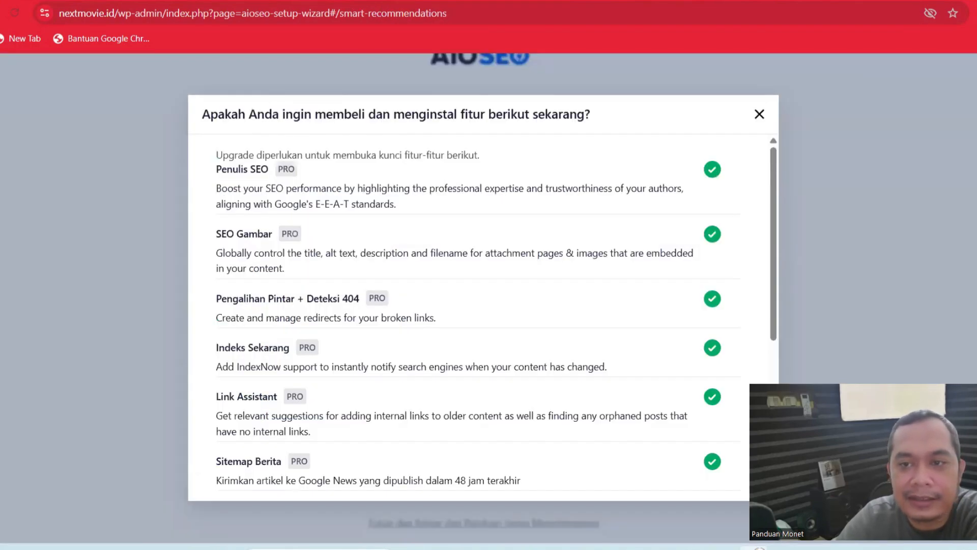
Step: Review the PRO features offered for purchase, from Penulis SEO to Video Sitemap, and postpone buying them to continue the wizard
{"action": "scroll", "coordinate": [777, 214], "scroll_direction": "down", "scroll_amount": 6}
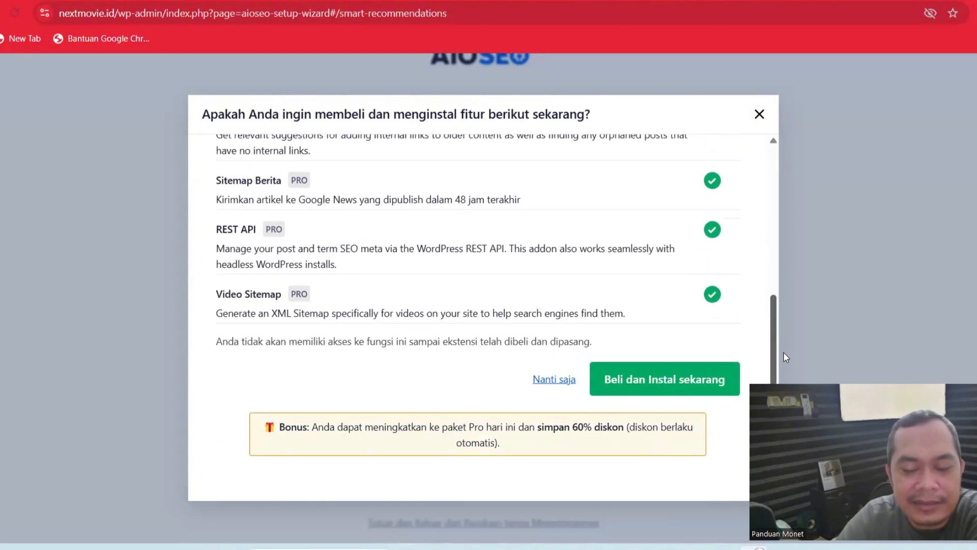
{"action": "scroll", "coordinate": [783, 352], "scroll_direction": "up", "scroll_amount": 6}
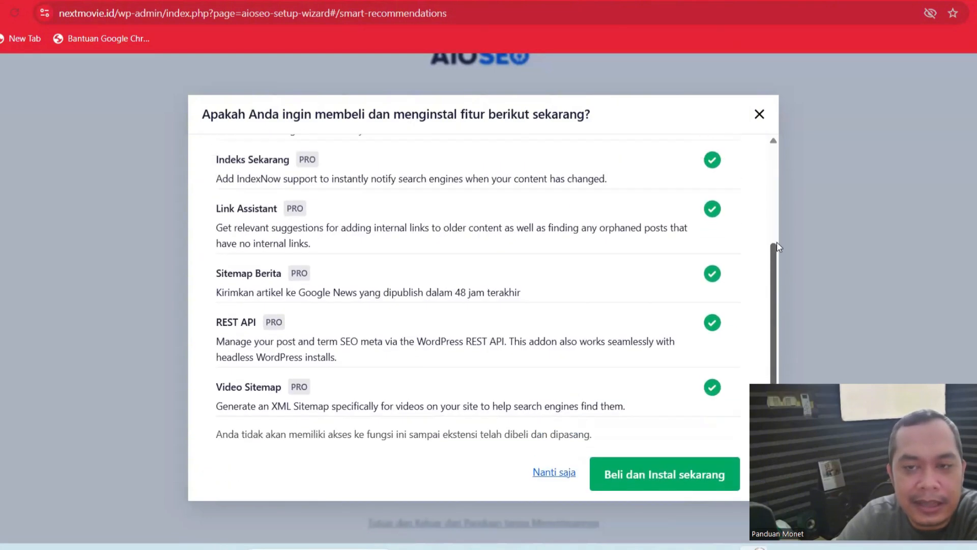
{"action": "scroll", "coordinate": [779, 194], "scroll_direction": "down", "scroll_amount": 3}
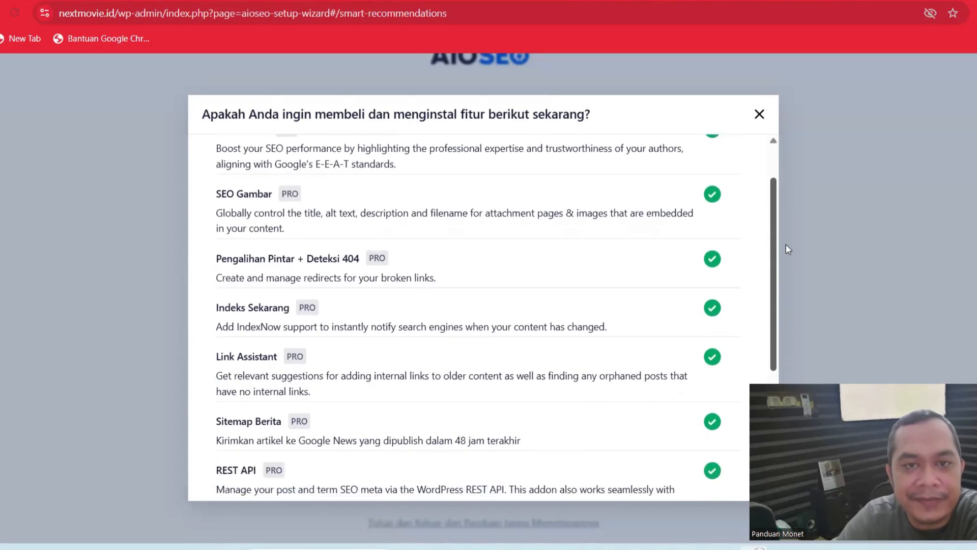
{"action": "scroll", "coordinate": [788, 255], "scroll_direction": "down", "scroll_amount": 3}
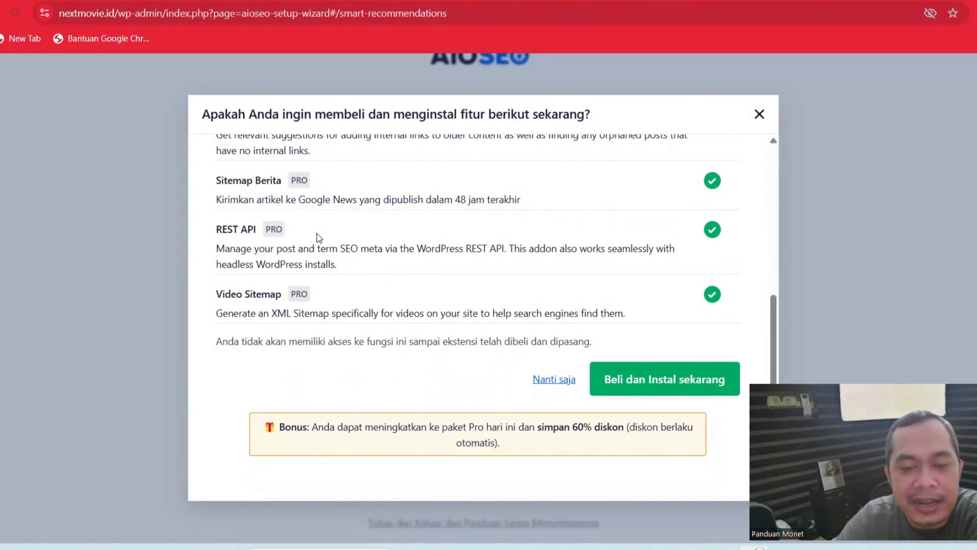
{"action": "left_click", "coordinate": [550, 388]}
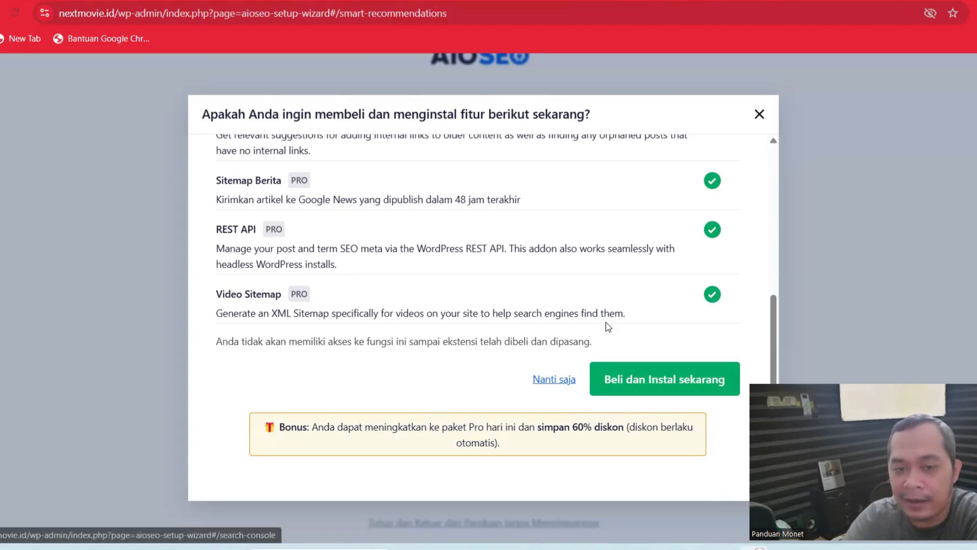
{"action": "left_click", "coordinate": [554, 388]}
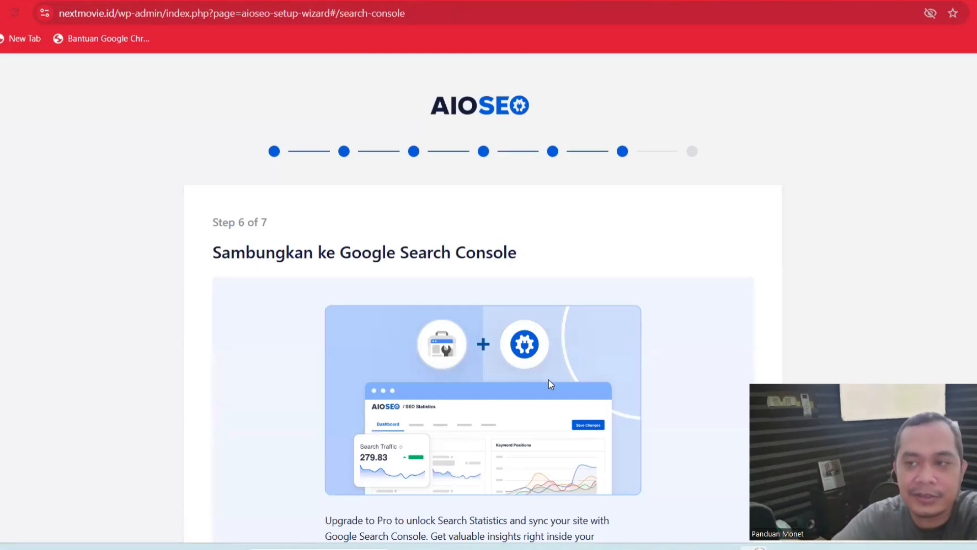
Step: Read through the Google Search Console integration benefits and start connecting the site to Google Search Console
{"action": "scroll", "coordinate": [483, 306], "scroll_direction": "down", "scroll_amount": 3}
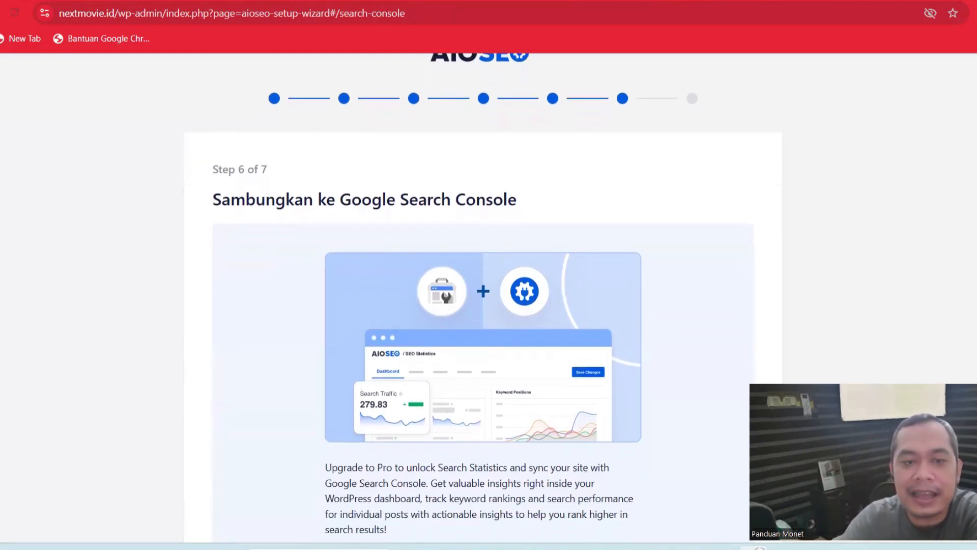
{"action": "scroll", "coordinate": [483, 305], "scroll_direction": "down", "scroll_amount": 2}
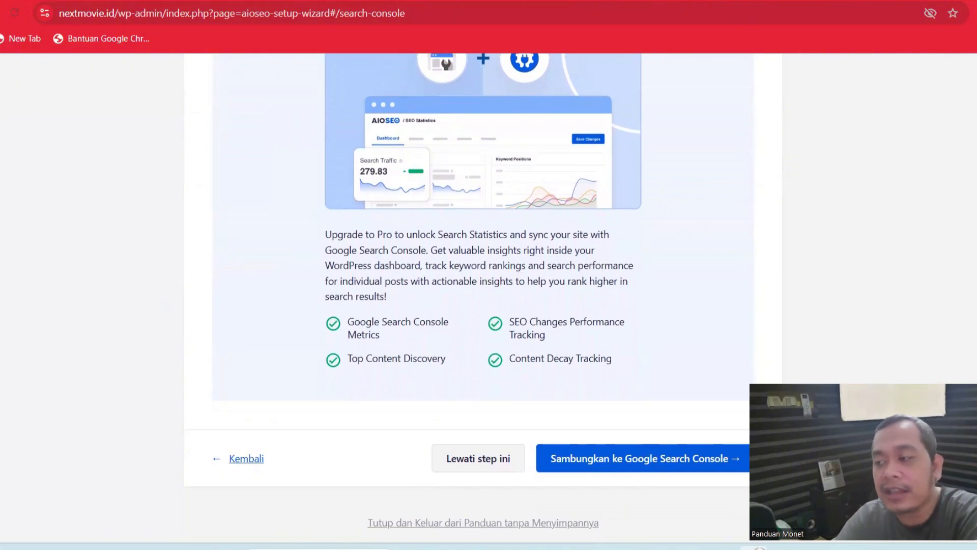
{"action": "scroll", "coordinate": [467, 291], "scroll_direction": "up", "scroll_amount": 5}
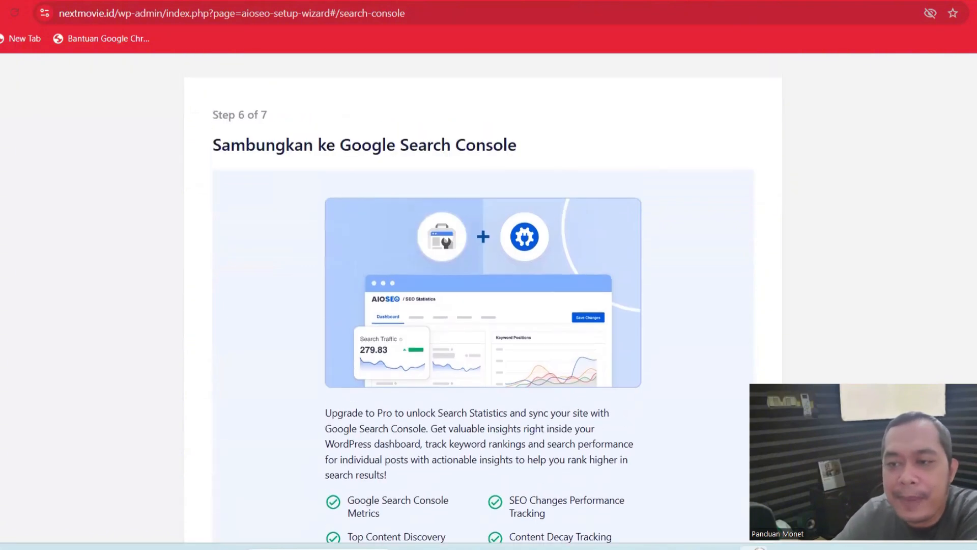
{"action": "scroll", "coordinate": [467, 291], "scroll_direction": "down", "scroll_amount": 4}
{"action": "scroll", "coordinate": [483, 305], "scroll_direction": "down", "scroll_amount": 1}
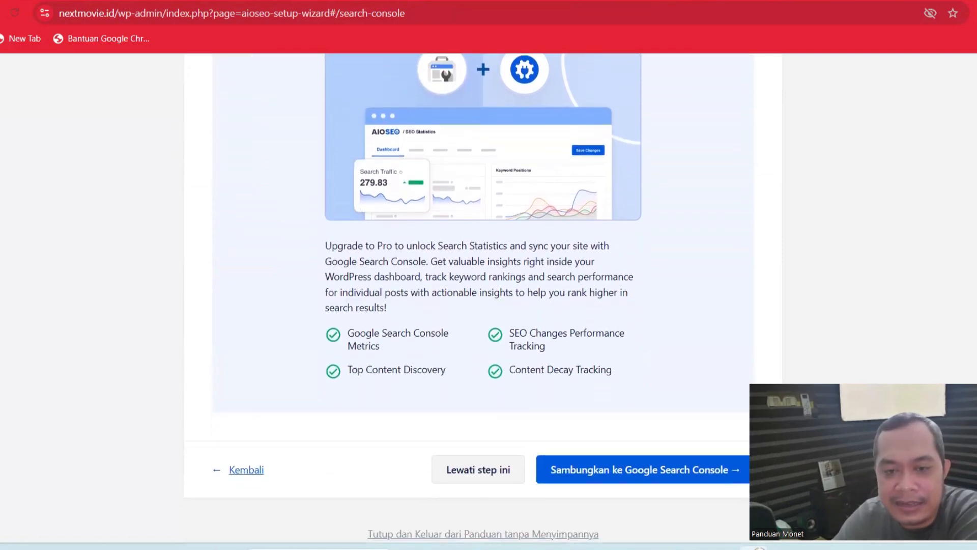
{"action": "scroll", "coordinate": [483, 305], "scroll_direction": "down", "scroll_amount": 1}
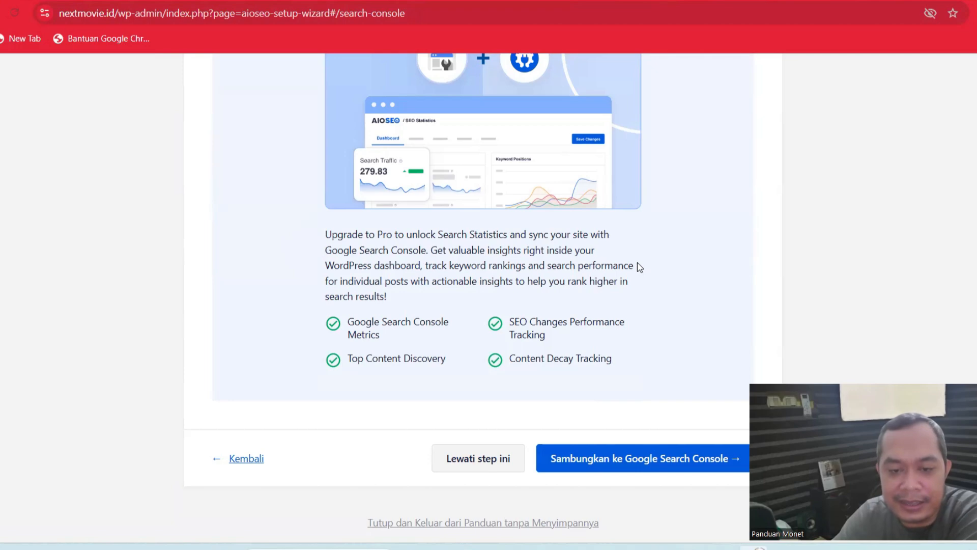
{"action": "left_click", "coordinate": [648, 473]}
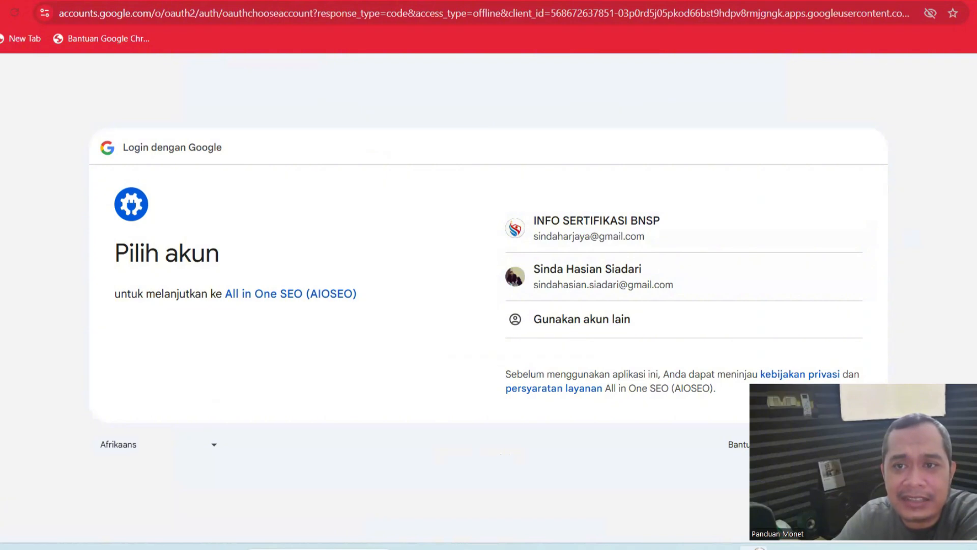
Step: Sign in to All in One SEO with the site owner's Google account and grant it all the requested Search Console and site permissions
{"action": "left_click", "coordinate": [593, 236]}
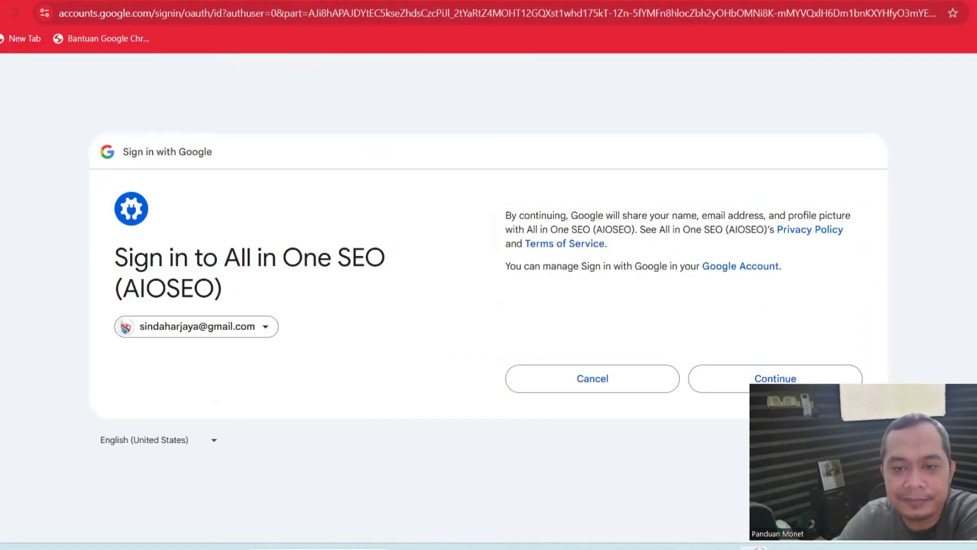
{"action": "left_click", "coordinate": [733, 390]}
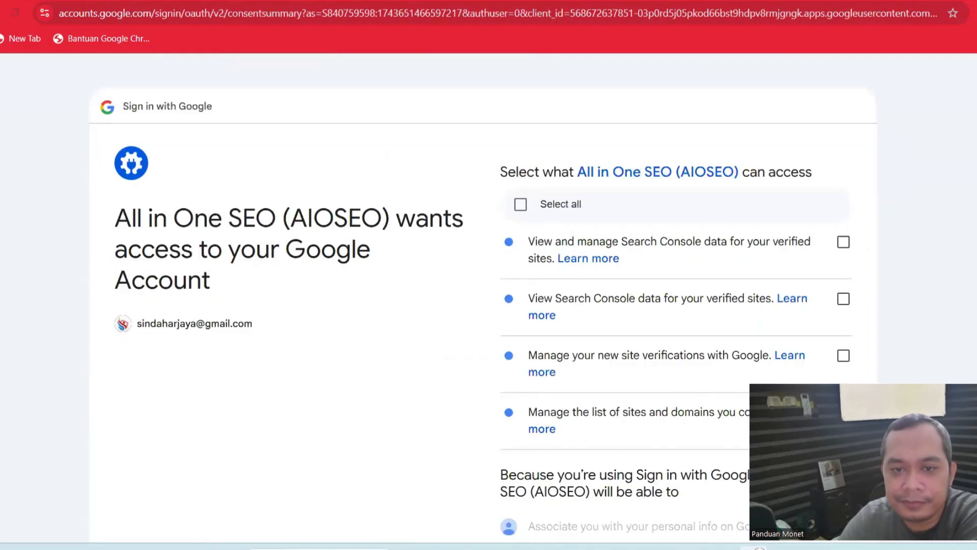
{"action": "scroll", "coordinate": [524, 214], "scroll_direction": "down", "scroll_amount": 1}
{"action": "left_click", "coordinate": [526, 152]}
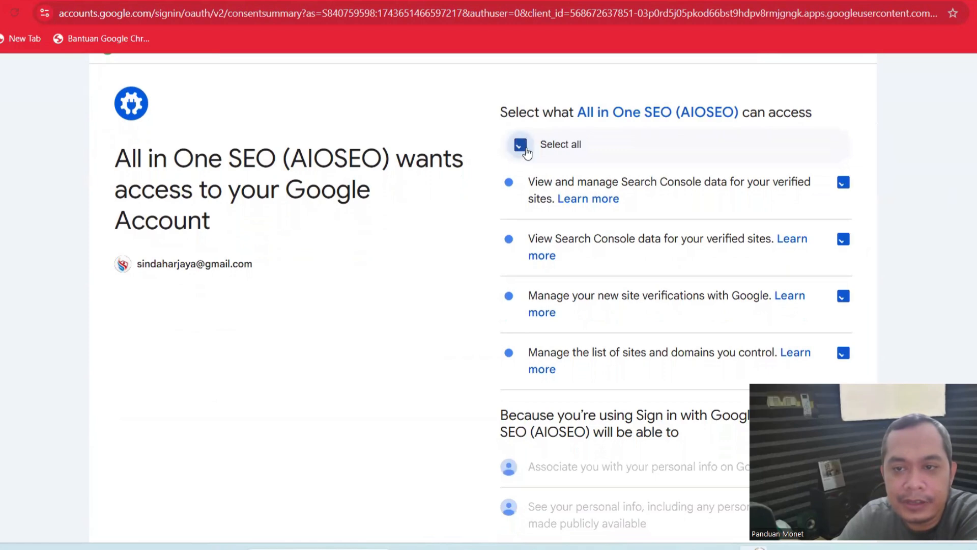
{"action": "scroll", "coordinate": [973, 366], "scroll_direction": "down", "scroll_amount": 6}
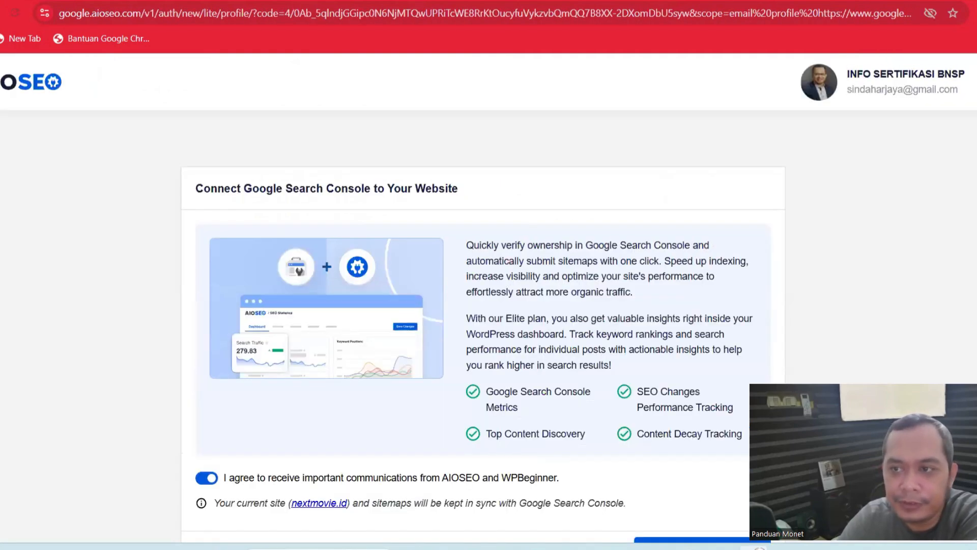
Step: Complete the Google Search Console connection for nextmovie.id, keeping the agreement to receive AIOSEO and WPBeginner communications on
{"action": "scroll", "coordinate": [489, 298], "scroll_direction": "down", "scroll_amount": 2}
{"action": "scroll", "coordinate": [692, 415], "scroll_direction": "down", "scroll_amount": 1}
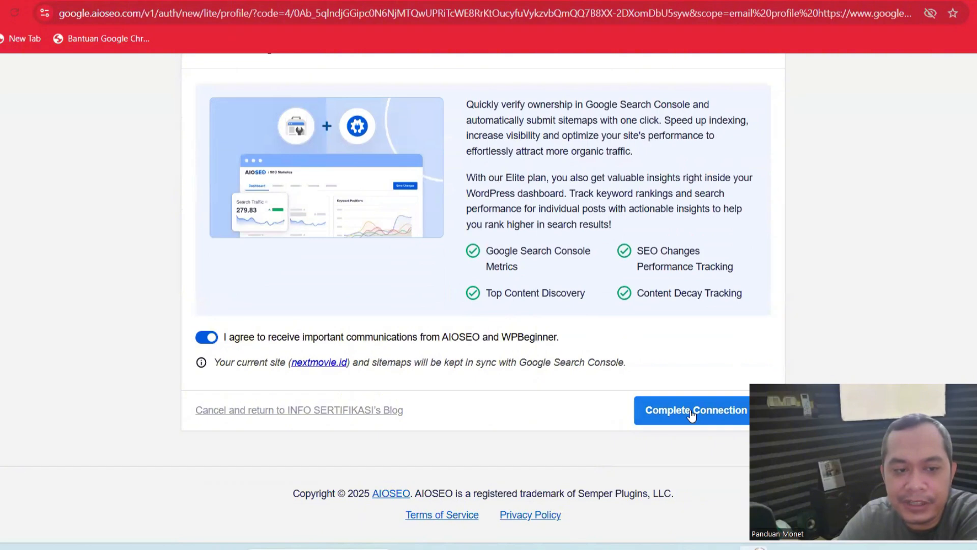
{"action": "left_click", "coordinate": [692, 415]}
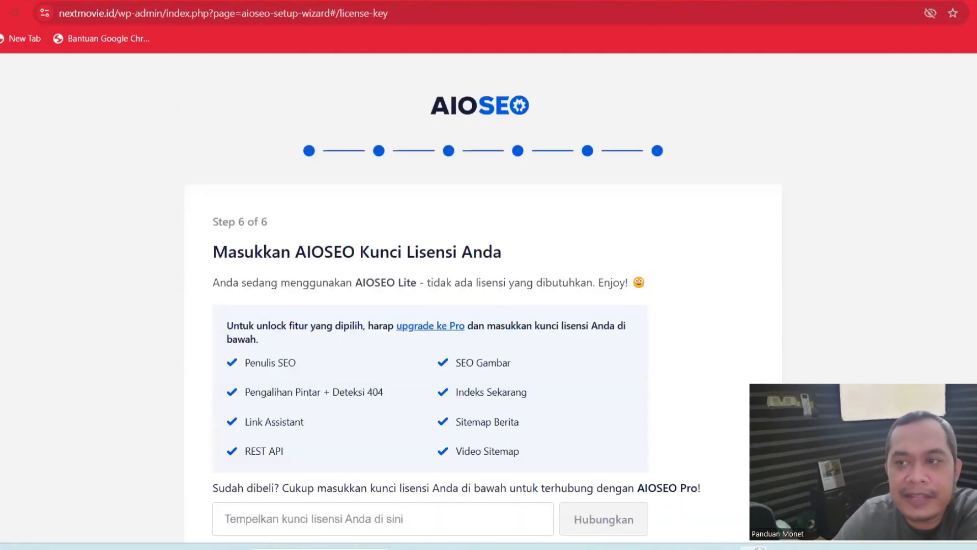
Step: Skip the AIOSEO license key step without entering a key, staying on AIOSEO Lite
{"action": "scroll", "coordinate": [483, 305], "scroll_direction": "down", "scroll_amount": 3}
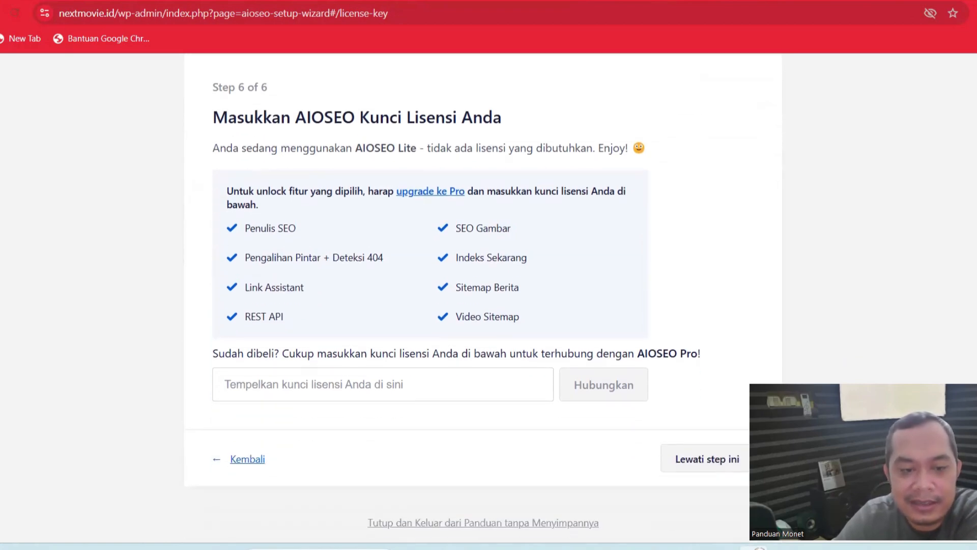
{"action": "scroll", "coordinate": [484, 305], "scroll_direction": "up", "scroll_amount": 1}
{"action": "scroll", "coordinate": [483, 305], "scroll_direction": "down", "scroll_amount": 1}
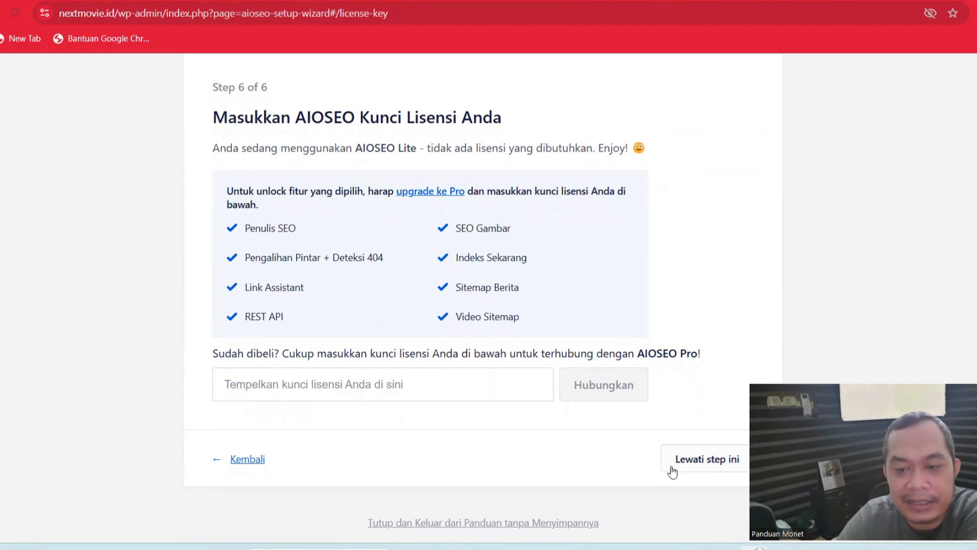
{"action": "left_click", "coordinate": [700, 469]}
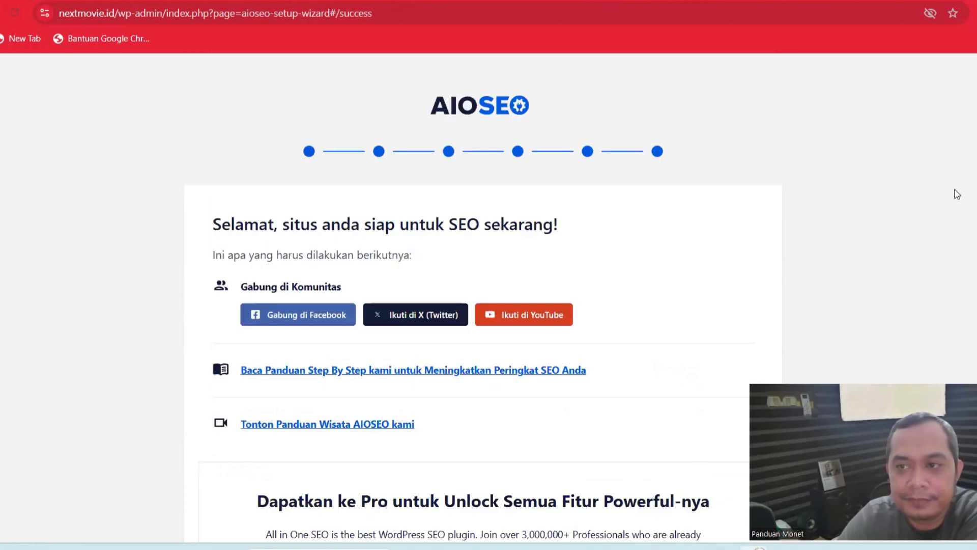
Step: Look over the wizard's closing page with its Pro offer, then finish the setup and go to the AIOSEO dashboard
{"action": "scroll", "coordinate": [953, 285], "scroll_direction": "down", "scroll_amount": 3}
{"action": "scroll", "coordinate": [481, 291], "scroll_direction": "down", "scroll_amount": 7}
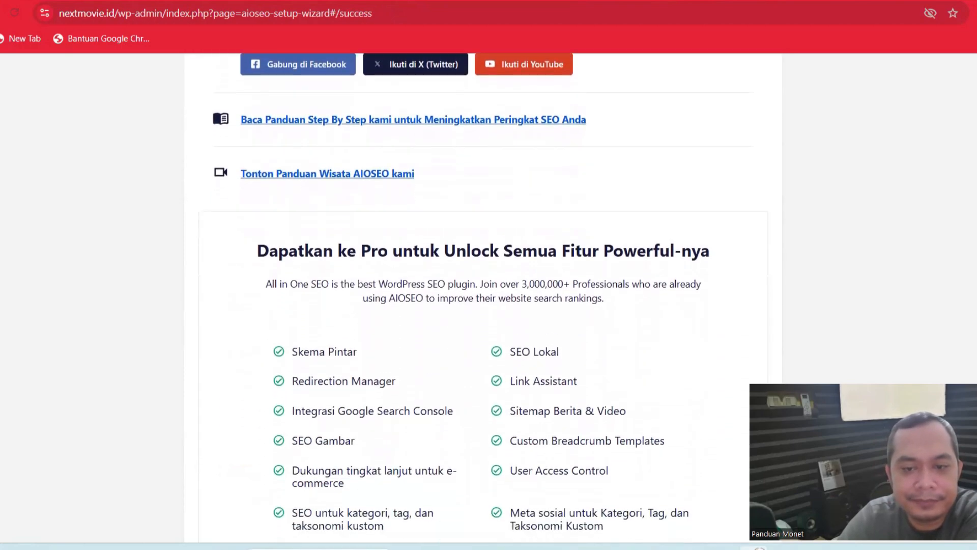
{"action": "scroll", "coordinate": [468, 297], "scroll_direction": "down", "scroll_amount": 1}
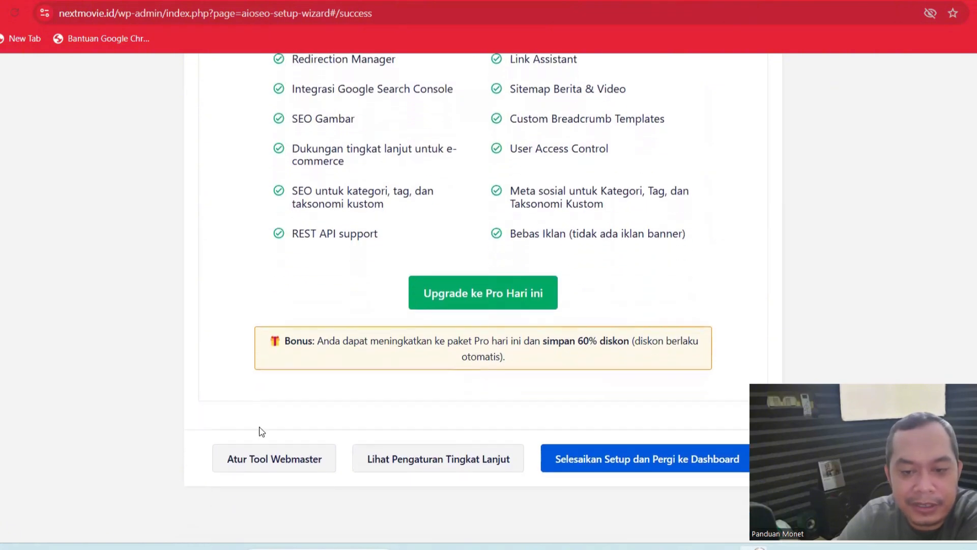
{"action": "left_click", "coordinate": [650, 465]}
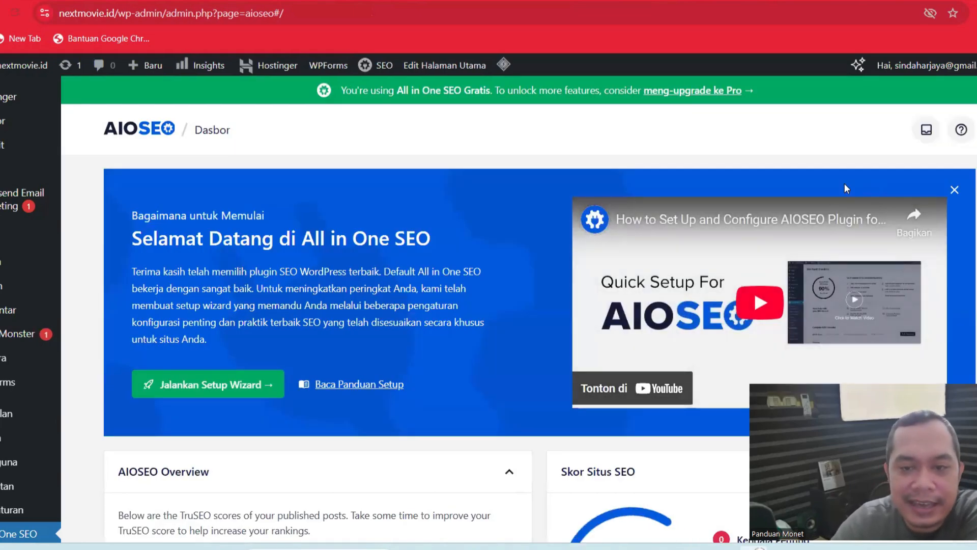
Step: Examine the AIOSEO dashboard: the posts' TruSEO overview, the site SEO score with its issue breakdown, notifications and quicklinks
{"action": "scroll", "coordinate": [844, 189], "scroll_direction": "down", "scroll_amount": 6}
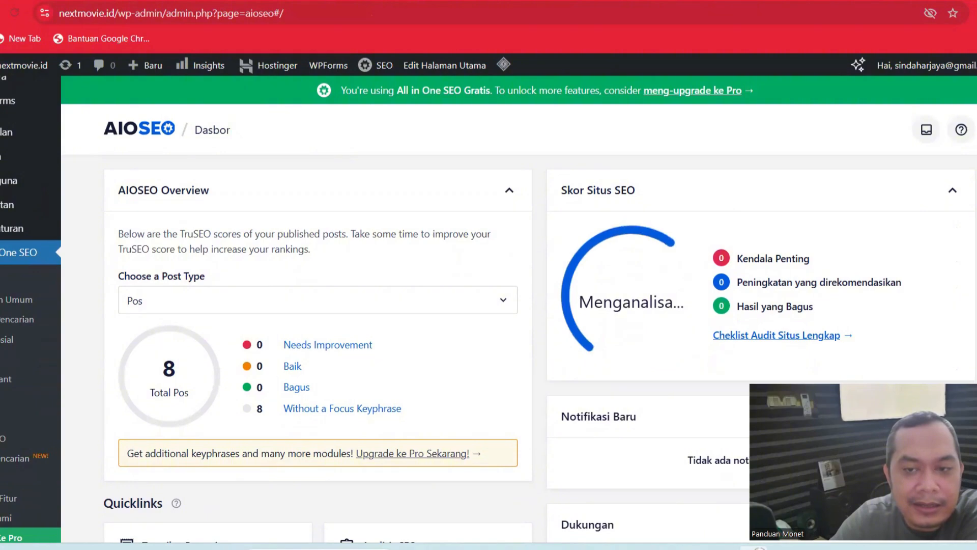
{"action": "scroll", "coordinate": [489, 305], "scroll_direction": "up", "scroll_amount": 1}
{"action": "scroll", "coordinate": [489, 305], "scroll_direction": "down", "scroll_amount": 2}
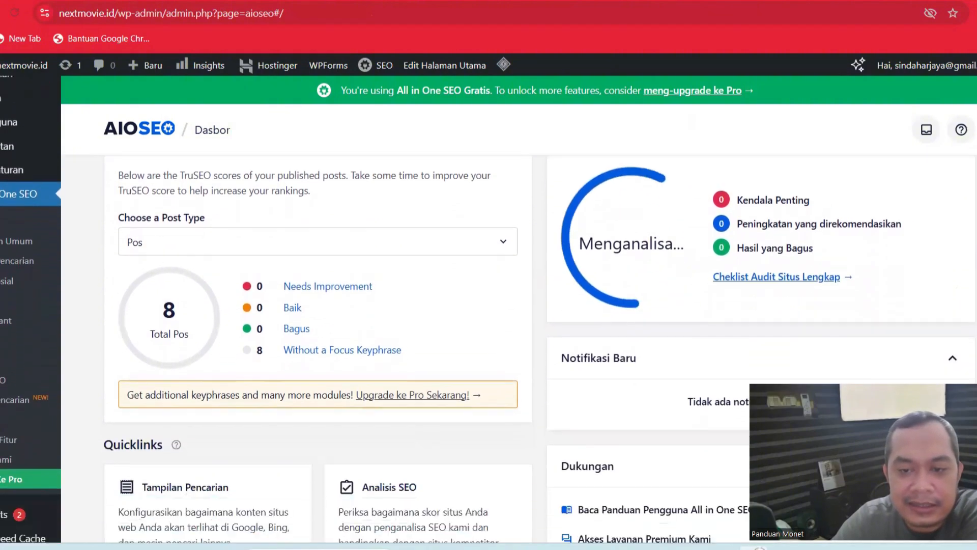
{"action": "scroll", "coordinate": [489, 305], "scroll_direction": "down", "scroll_amount": 3}
{"action": "scroll", "coordinate": [488, 305], "scroll_direction": "up", "scroll_amount": 7}
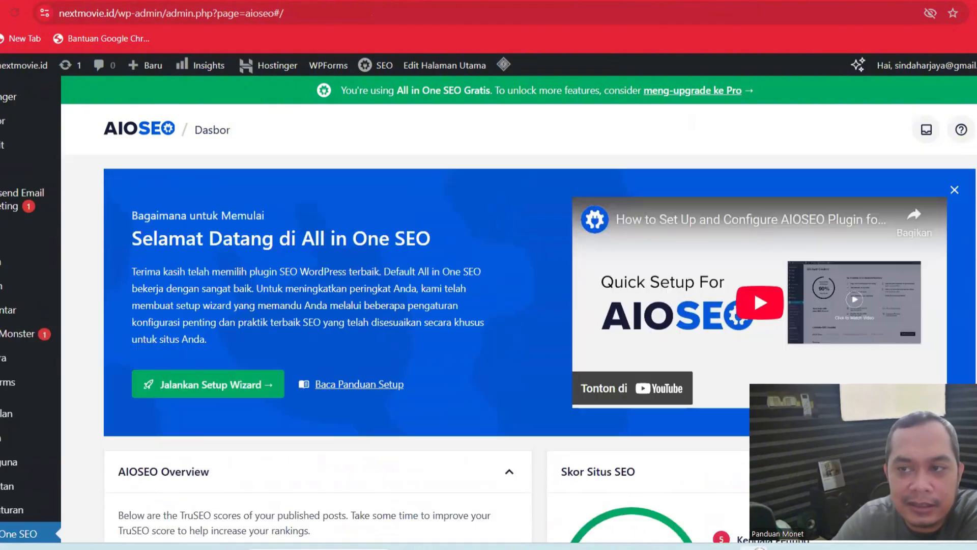
{"action": "scroll", "coordinate": [488, 305], "scroll_direction": "down", "scroll_amount": 5}
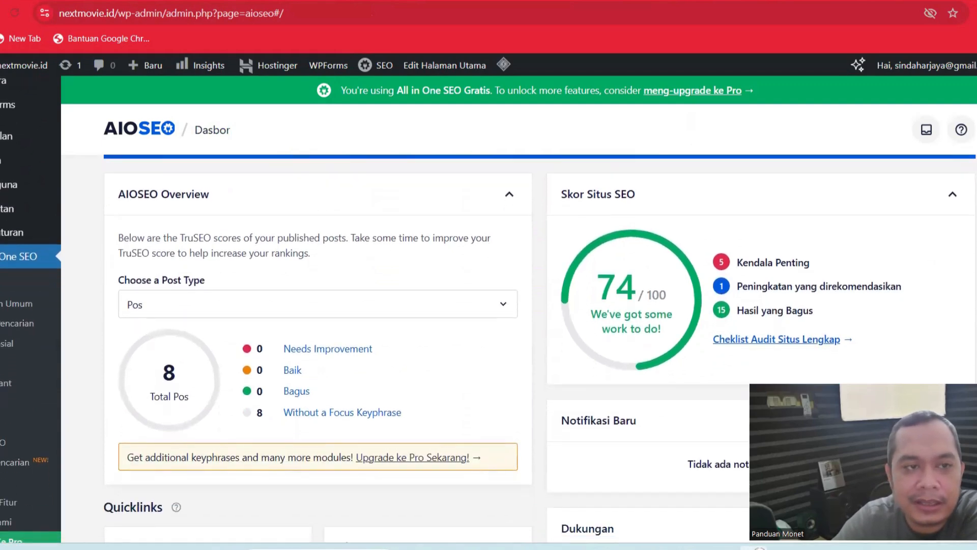
{"action": "scroll", "coordinate": [489, 305], "scroll_direction": "down", "scroll_amount": 1}
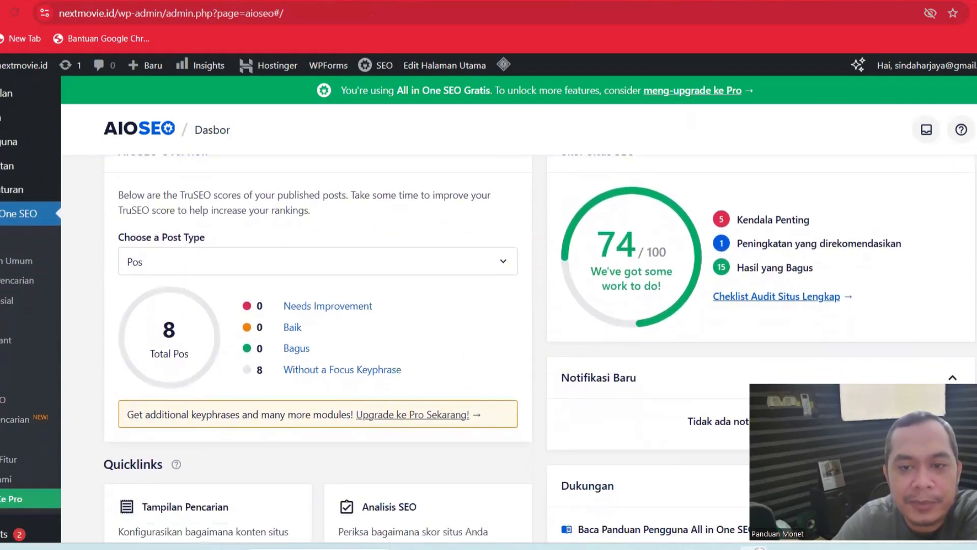
{"action": "scroll", "coordinate": [489, 305], "scroll_direction": "down", "scroll_amount": 1}
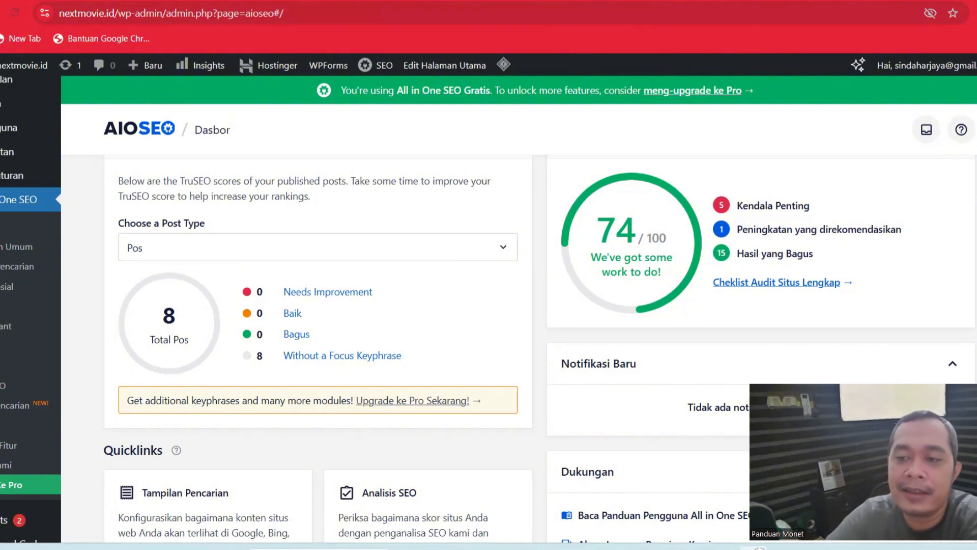
Step: Look over the AIOSEO dashboard's site score, quicklinks, support links and Pro feature list
{"action": "scroll", "coordinate": [509, 305], "scroll_direction": "up", "scroll_amount": 4}
{"action": "scroll", "coordinate": [509, 305], "scroll_direction": "down", "scroll_amount": 10}
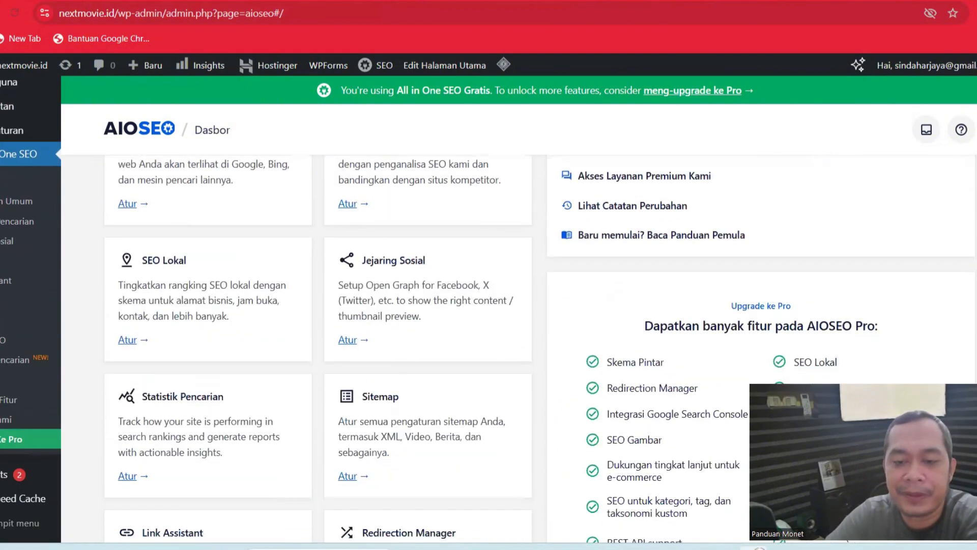
{"action": "scroll", "coordinate": [509, 306], "scroll_direction": "down", "scroll_amount": 3}
{"action": "scroll", "coordinate": [509, 305], "scroll_direction": "down", "scroll_amount": 3}
{"action": "scroll", "coordinate": [509, 306], "scroll_direction": "up", "scroll_amount": 12}
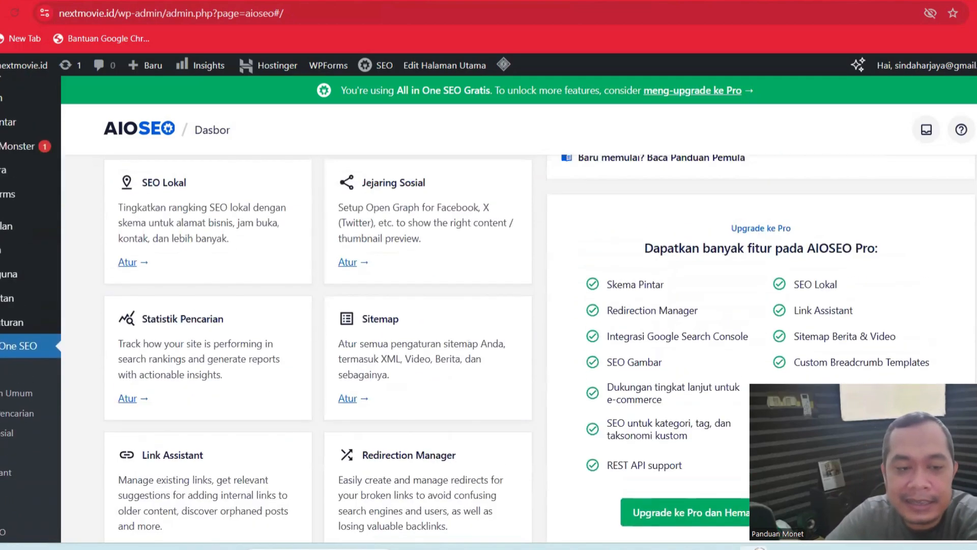
{"action": "scroll", "coordinate": [509, 306], "scroll_direction": "up", "scroll_amount": 3}
{"action": "scroll", "coordinate": [509, 306], "scroll_direction": "down", "scroll_amount": 10}
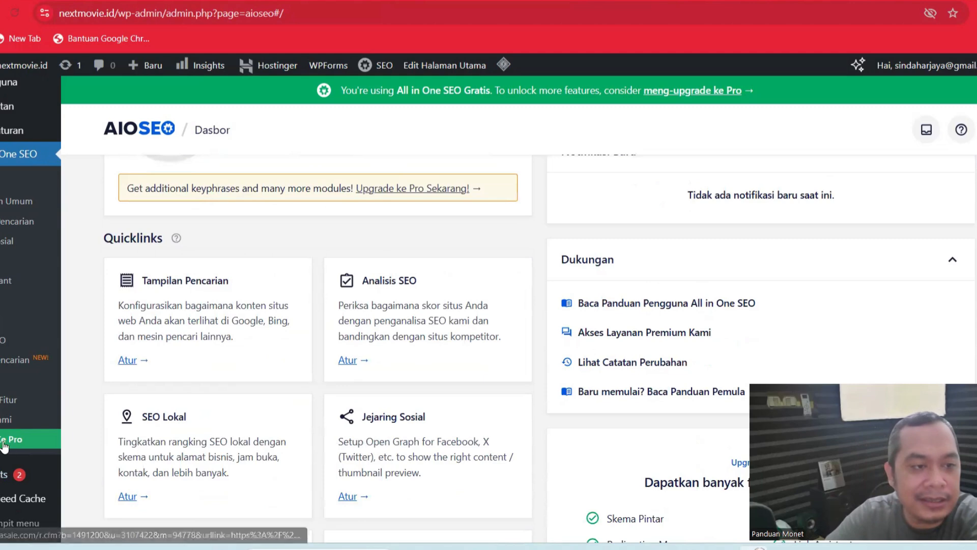
{"action": "scroll", "coordinate": [1, 233], "scroll_direction": "down", "scroll_amount": 7}
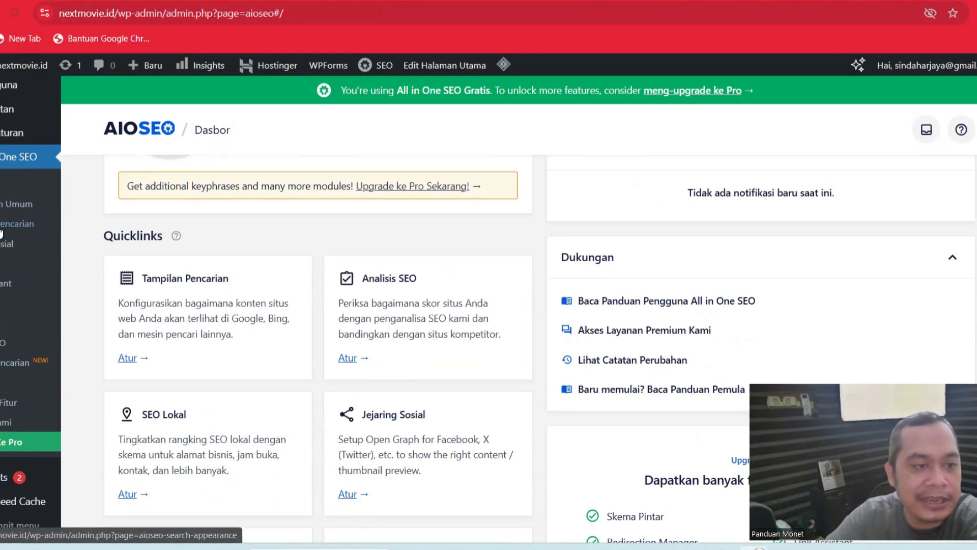
Step: Open the list of plugins installed on the WordPress site
{"action": "scroll", "coordinate": [1, 233], "scroll_direction": "up", "scroll_amount": 2}
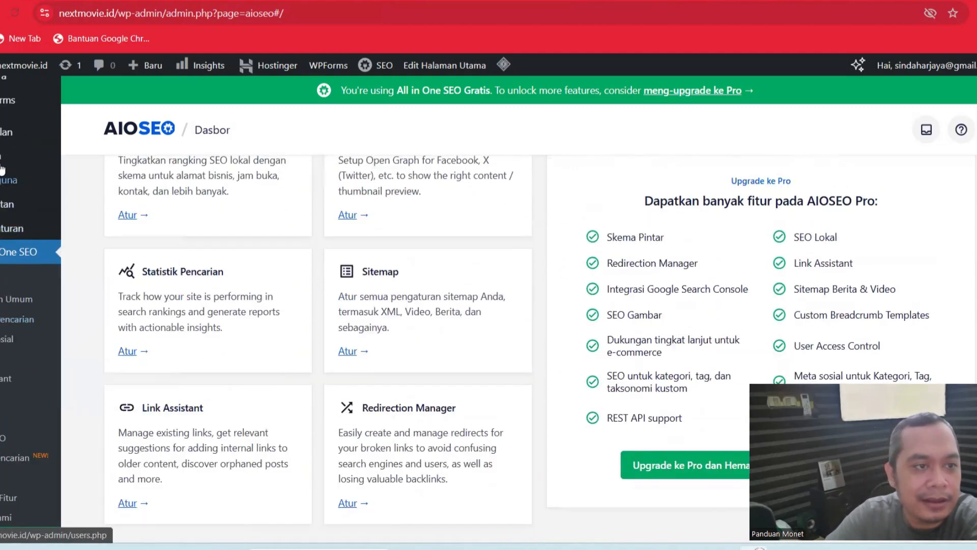
{"action": "mouse_move", "coordinate": [6, 162]}
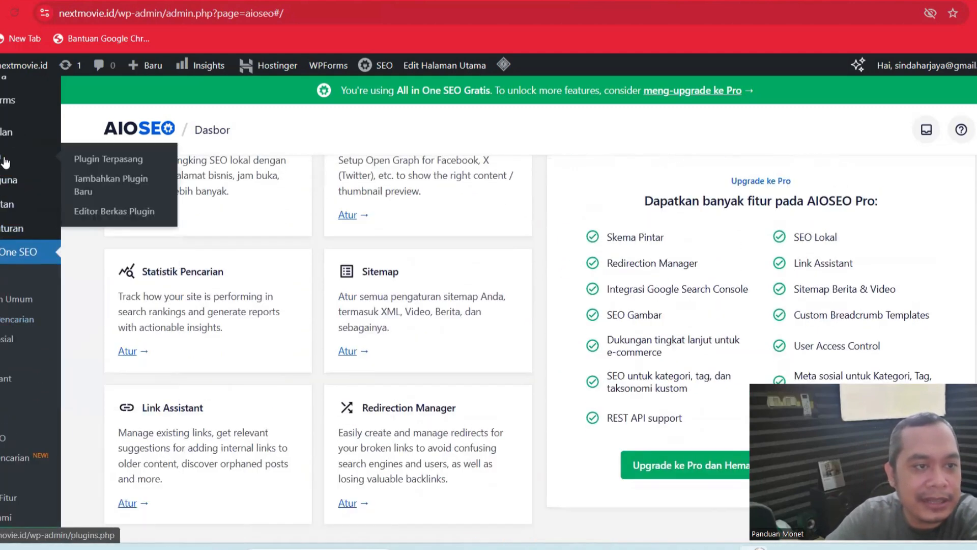
{"action": "left_click", "coordinate": [104, 162]}
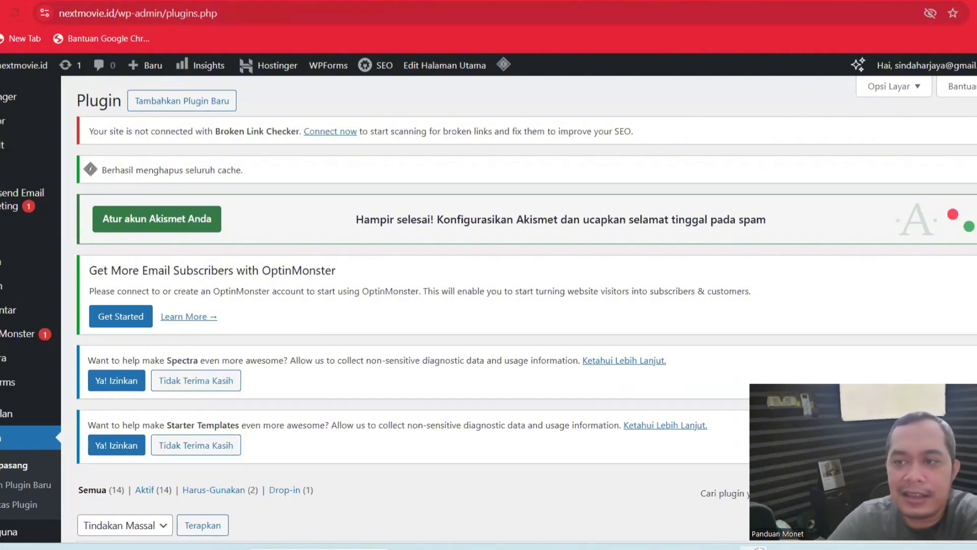
Step: Look through all installed plugins, from All in One SEO to WPForms Lite, with their descriptions and versions
{"action": "scroll", "coordinate": [509, 306], "scroll_direction": "down", "scroll_amount": 6}
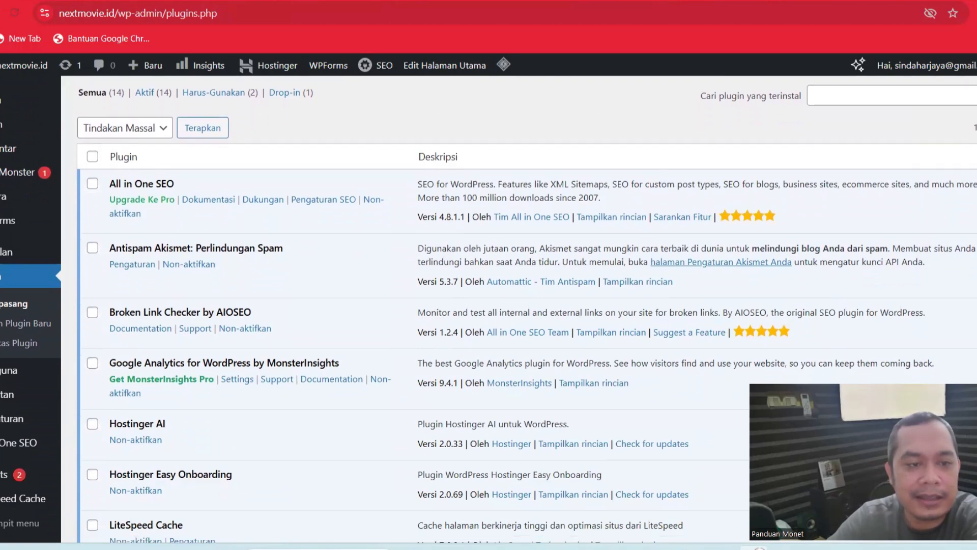
{"action": "scroll", "coordinate": [510, 306], "scroll_direction": "down", "scroll_amount": 1}
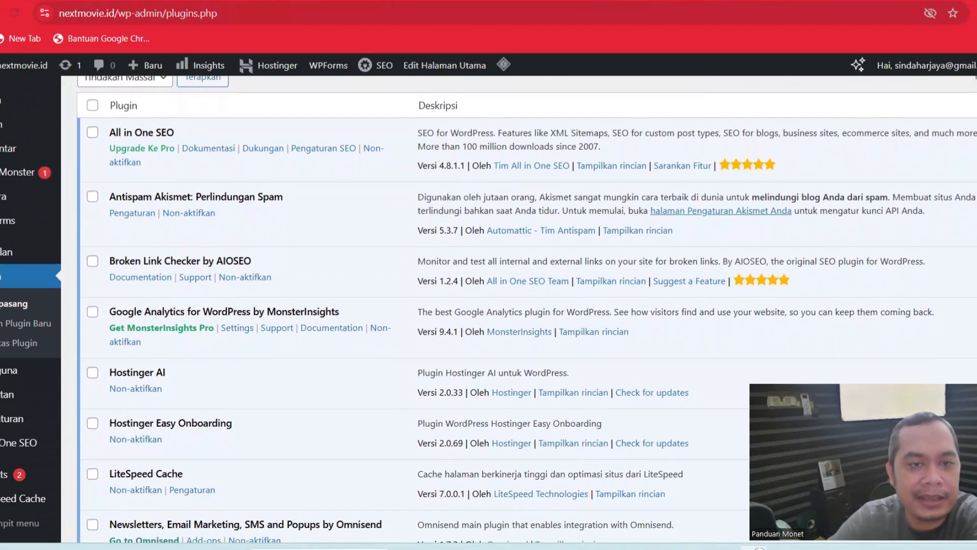
{"action": "scroll", "coordinate": [509, 306], "scroll_direction": "down", "scroll_amount": 2}
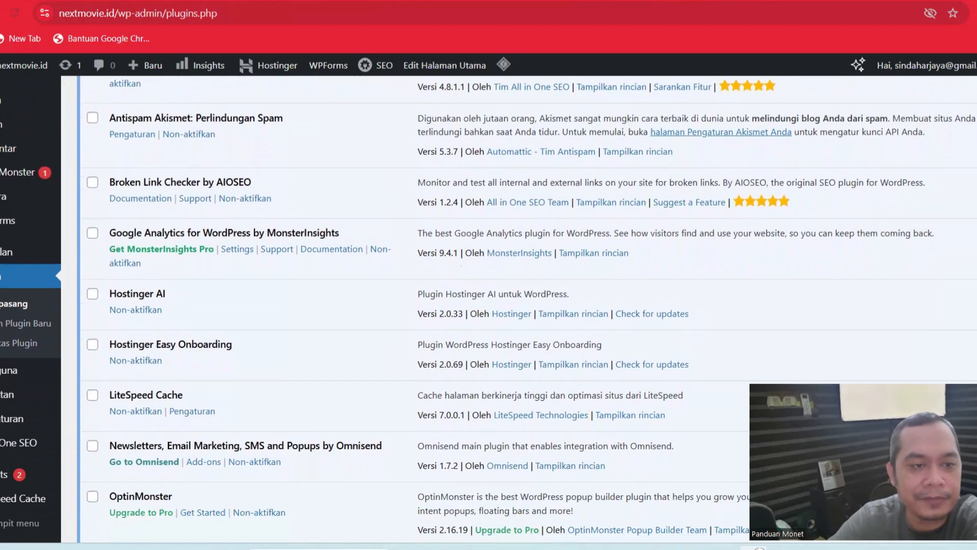
{"action": "scroll", "coordinate": [509, 306], "scroll_direction": "down", "scroll_amount": 2}
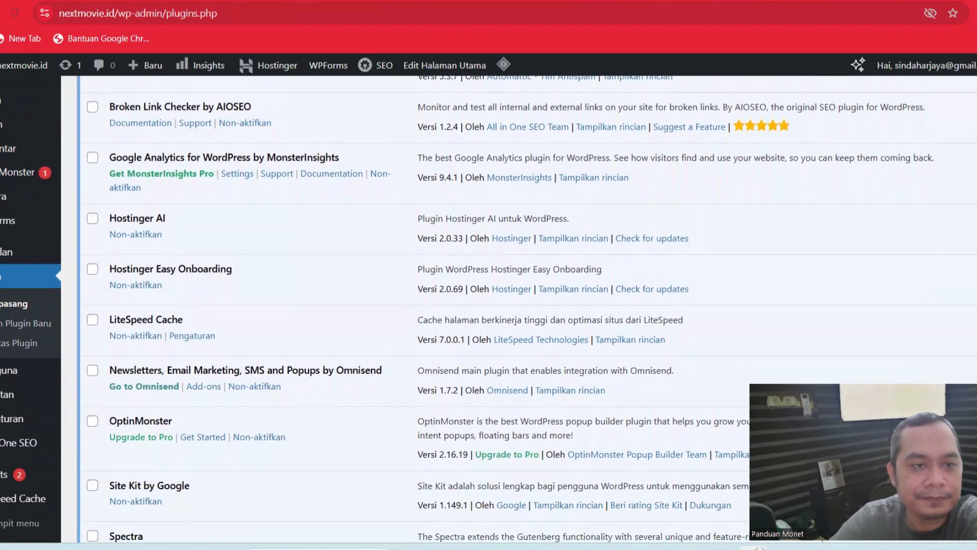
{"action": "scroll", "coordinate": [509, 305], "scroll_direction": "down", "scroll_amount": 2}
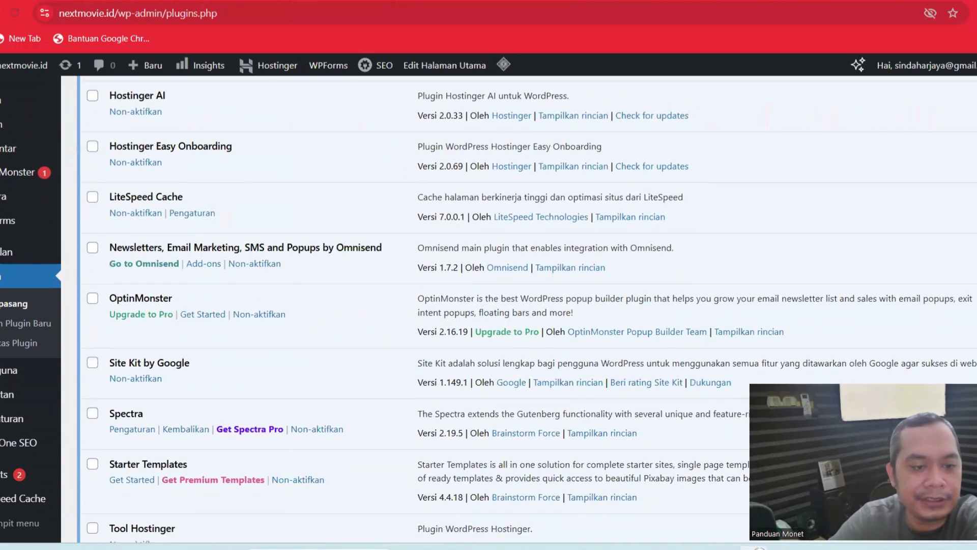
{"action": "scroll", "coordinate": [509, 306], "scroll_direction": "down", "scroll_amount": 3}
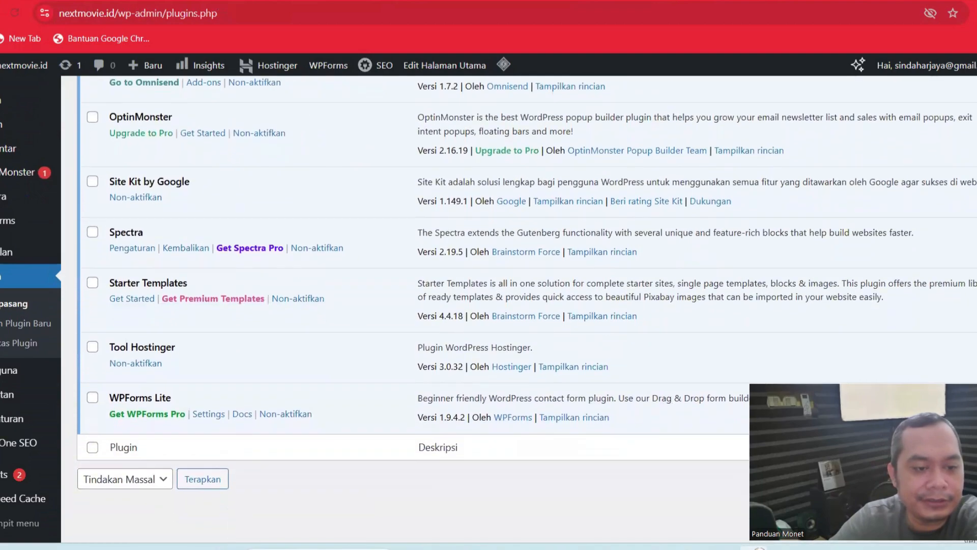
{"action": "scroll", "coordinate": [509, 306], "scroll_direction": "up", "scroll_amount": 15}
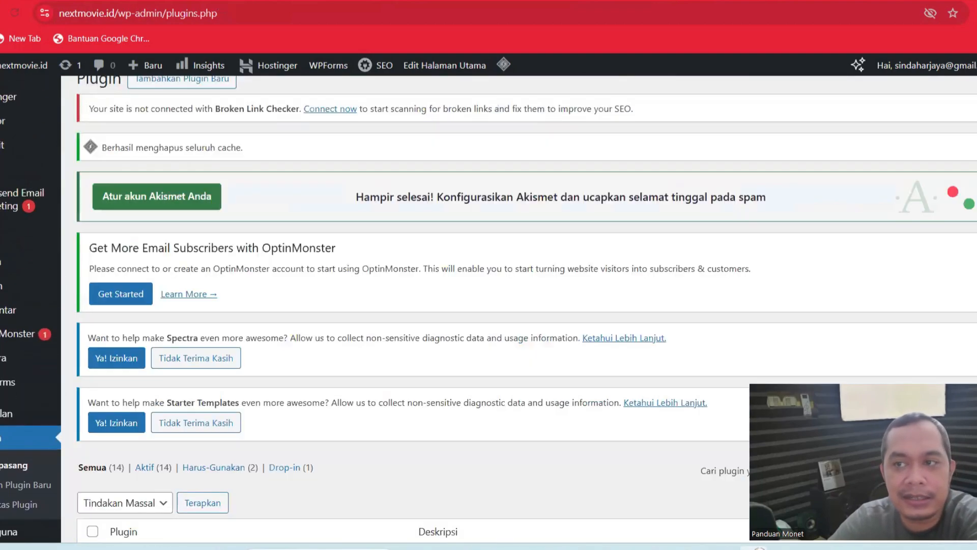
{"action": "scroll", "coordinate": [509, 305], "scroll_direction": "down", "scroll_amount": 4}
{"action": "scroll", "coordinate": [509, 305], "scroll_direction": "down", "scroll_amount": 11}
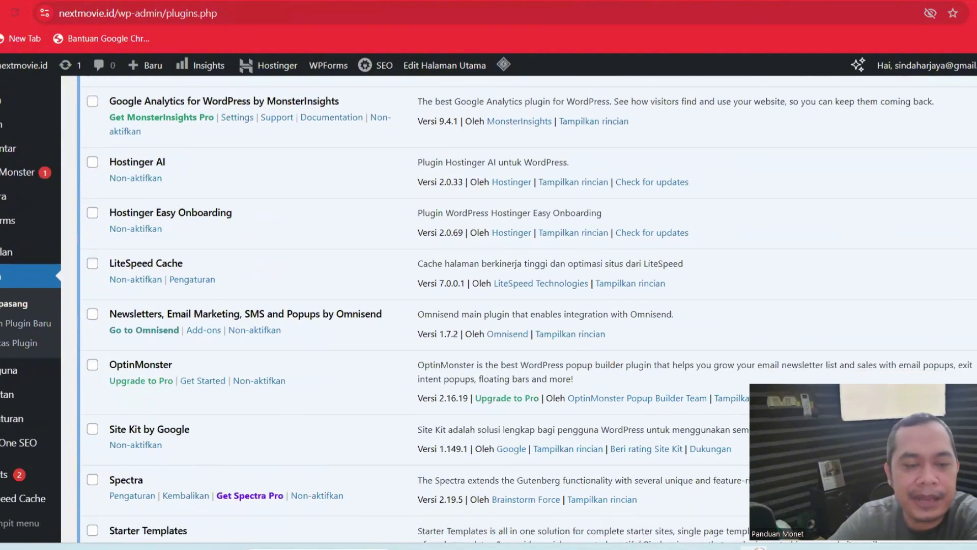
{"action": "scroll", "coordinate": [510, 305], "scroll_direction": "up", "scroll_amount": 3}
{"action": "scroll", "coordinate": [509, 305], "scroll_direction": "up", "scroll_amount": 11}
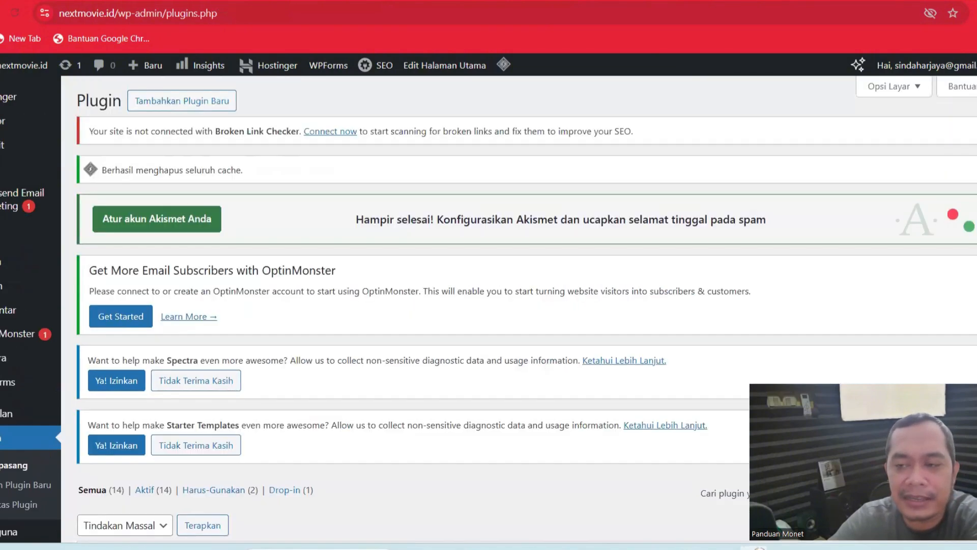
{"action": "scroll", "coordinate": [509, 305], "scroll_direction": "down", "scroll_amount": 3}
{"action": "scroll", "coordinate": [509, 306], "scroll_direction": "up", "scroll_amount": 1}
{"action": "scroll", "coordinate": [510, 305], "scroll_direction": "down", "scroll_amount": 8}
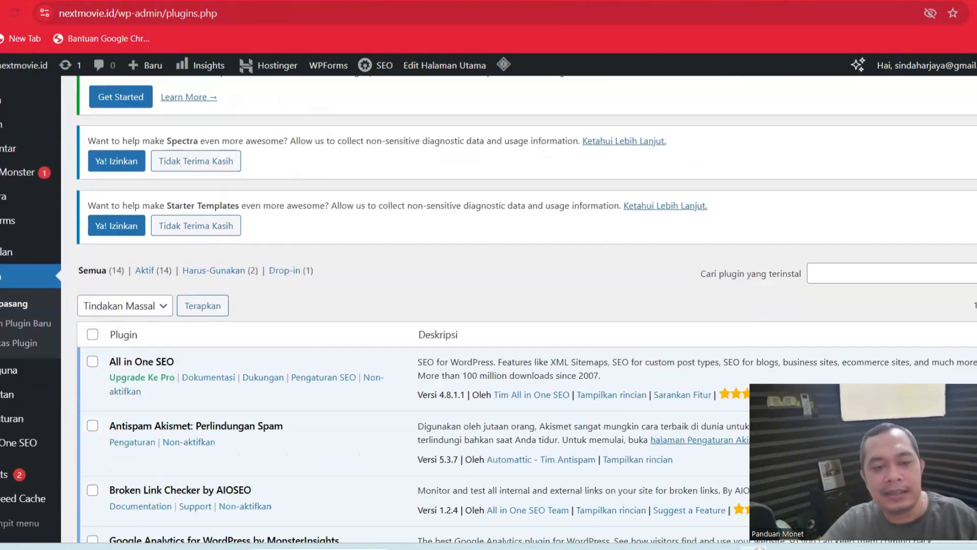
{"action": "scroll", "coordinate": [509, 305], "scroll_direction": "down", "scroll_amount": 5}
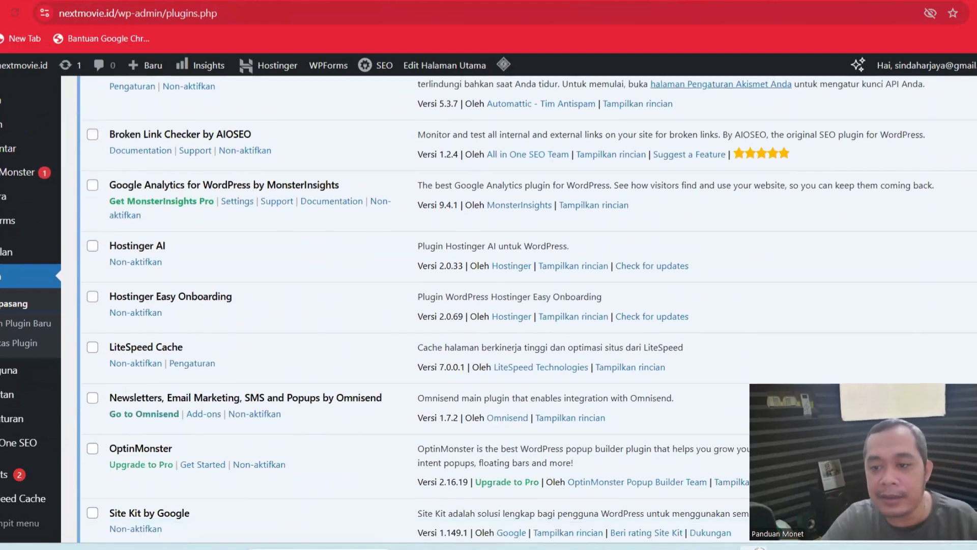
{"action": "scroll", "coordinate": [510, 305], "scroll_direction": "down", "scroll_amount": 2}
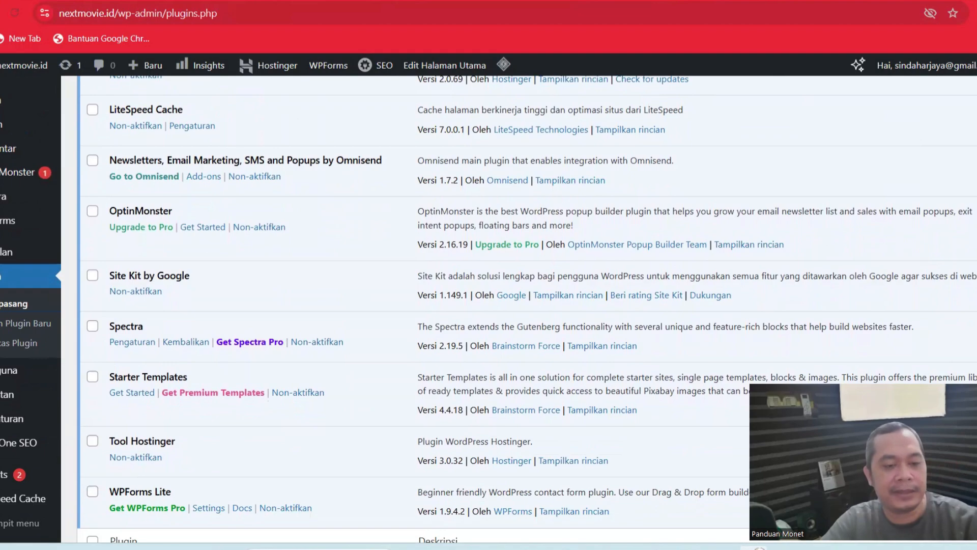
{"action": "scroll", "coordinate": [509, 305], "scroll_direction": "down", "scroll_amount": 1}
{"action": "scroll", "coordinate": [509, 306], "scroll_direction": "down", "scroll_amount": 1}
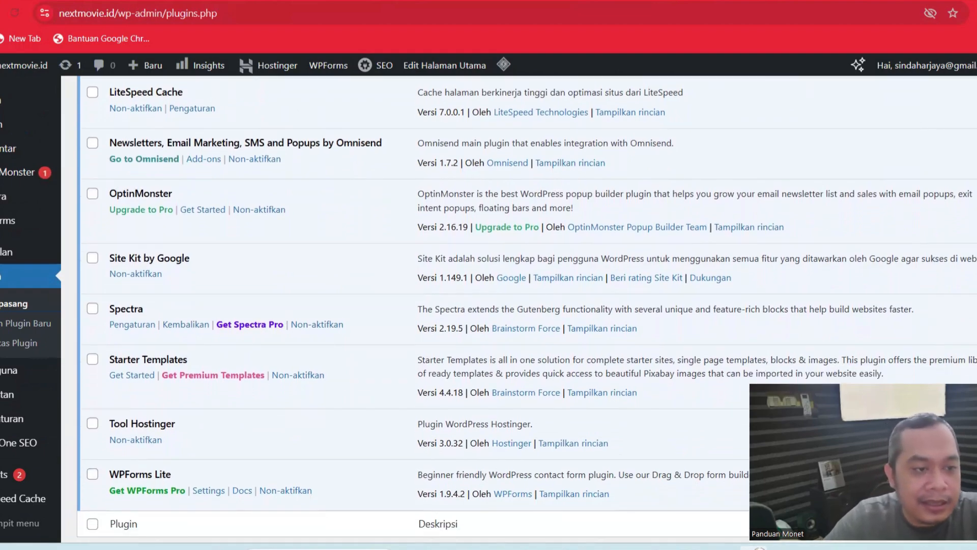
{"action": "scroll", "coordinate": [509, 305], "scroll_direction": "up", "scroll_amount": 14}
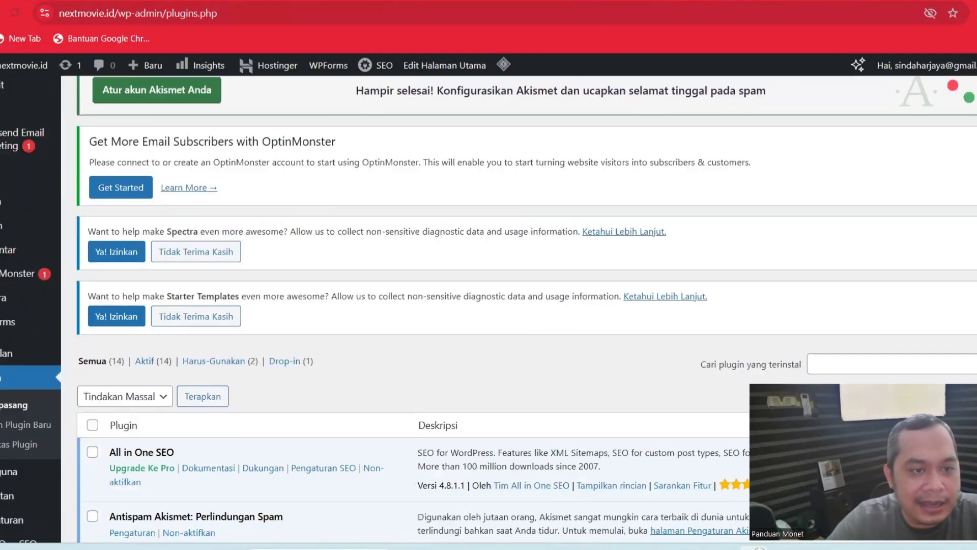
{"action": "scroll", "coordinate": [509, 305], "scroll_direction": "down", "scroll_amount": 2}
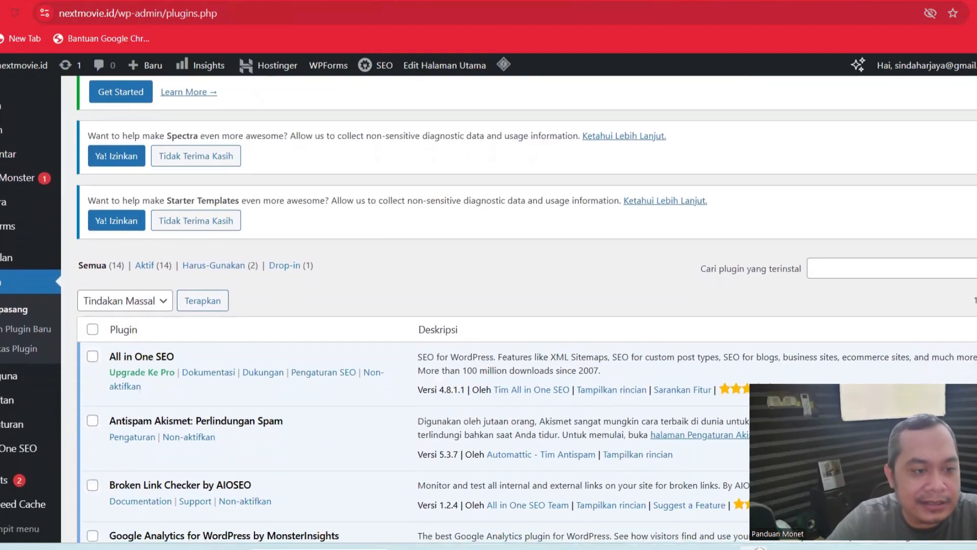
Step: Open the page for adding new plugins and install the Editor Klasik and Classic Widgets plugins from the featured ones
{"action": "left_click", "coordinate": [20, 334]}
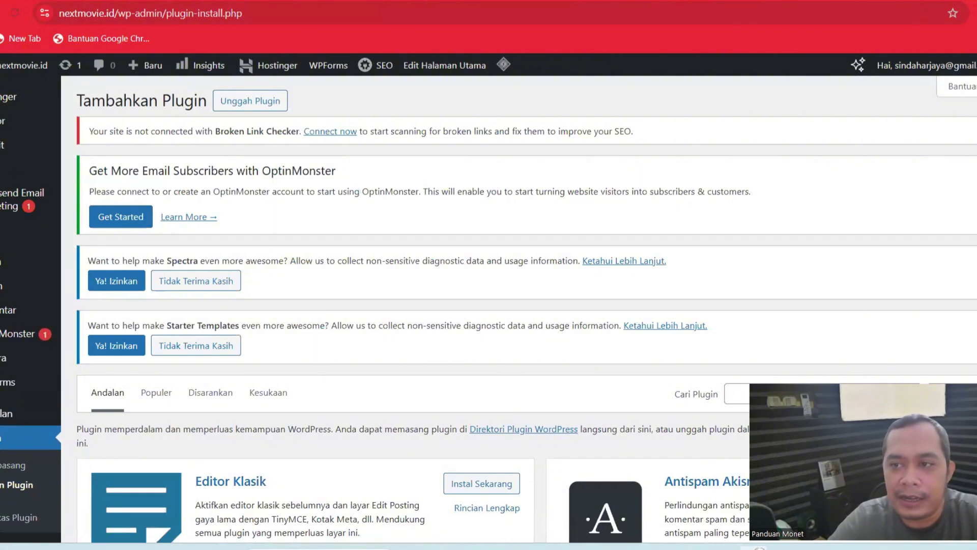
{"action": "scroll", "coordinate": [509, 306], "scroll_direction": "down", "scroll_amount": 4}
{"action": "scroll", "coordinate": [509, 305], "scroll_direction": "down", "scroll_amount": 1}
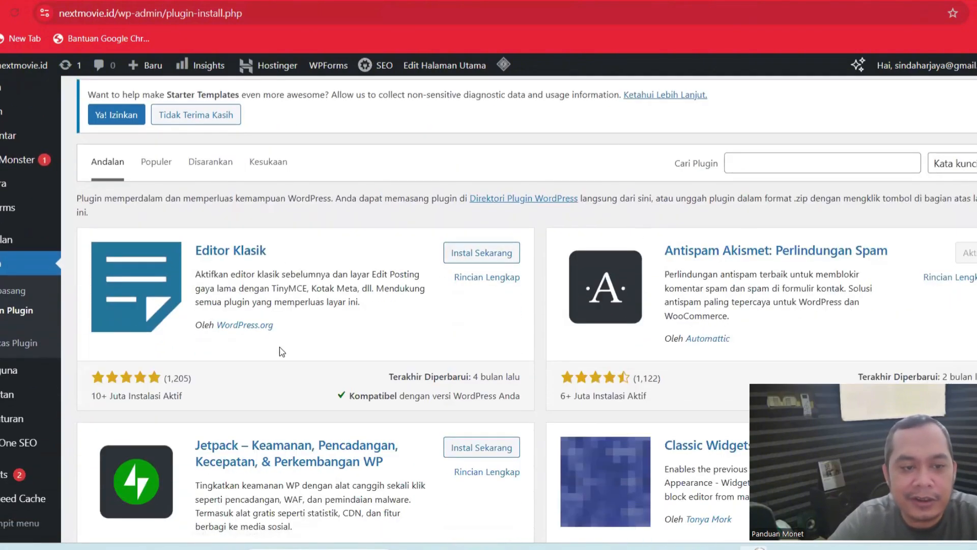
{"action": "left_click", "coordinate": [474, 253]}
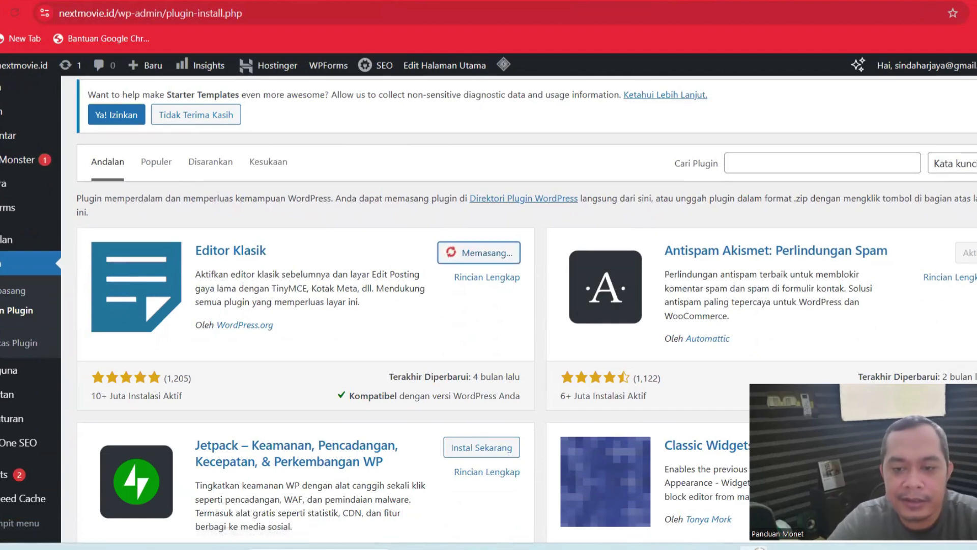
{"action": "scroll", "coordinate": [527, 305], "scroll_direction": "down", "scroll_amount": 5}
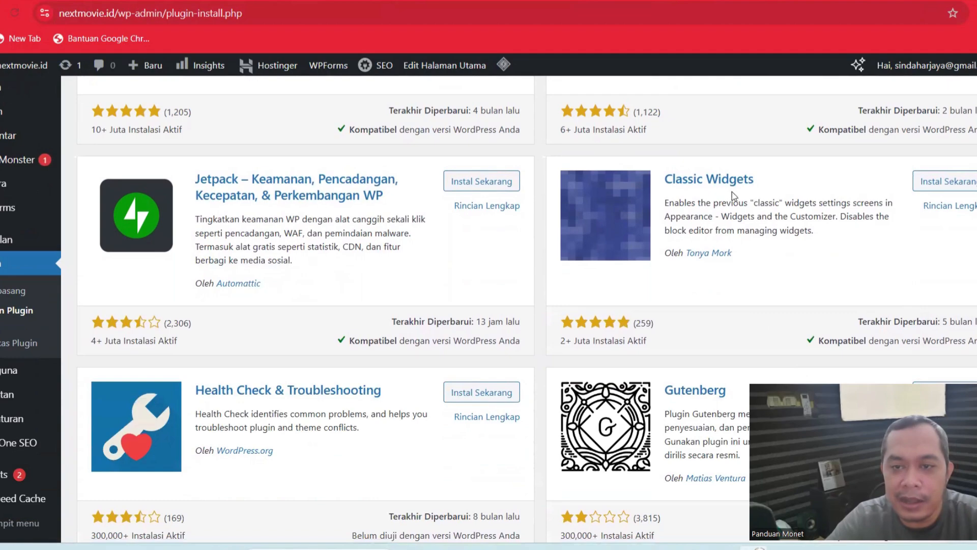
{"action": "left_click", "coordinate": [923, 184]}
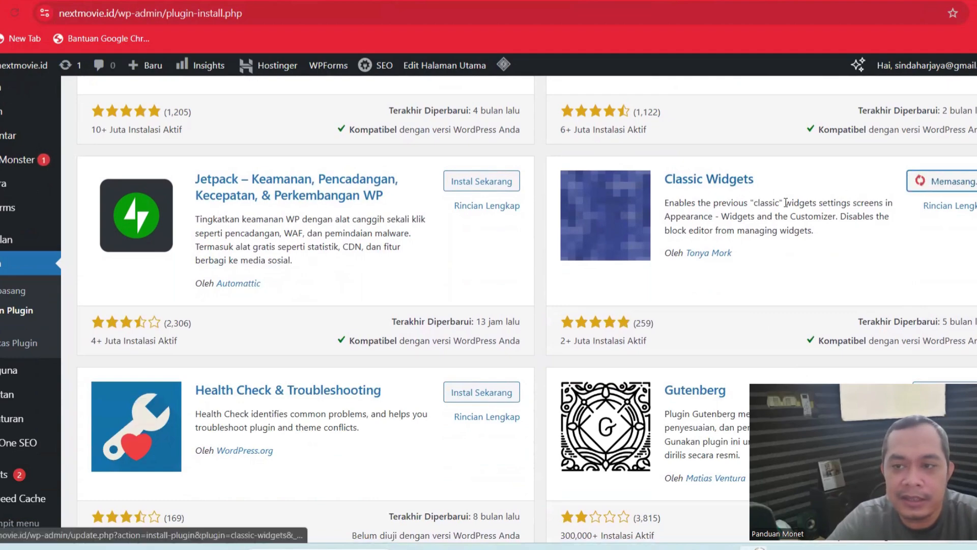
Step: Search the plugin directory for "header foo"
{"action": "scroll", "coordinate": [922, 187], "scroll_direction": "down", "scroll_amount": 2}
{"action": "scroll", "coordinate": [527, 305], "scroll_direction": "down", "scroll_amount": 9}
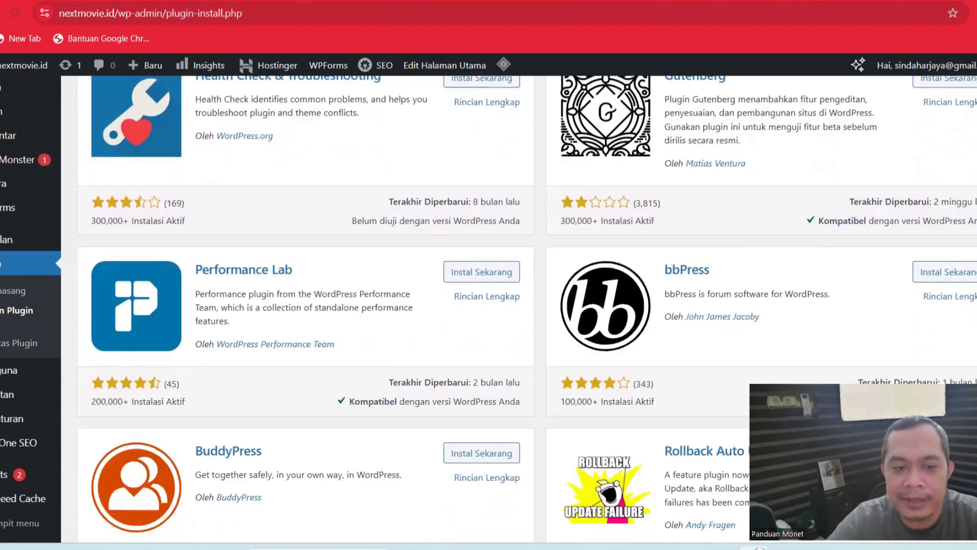
{"action": "scroll", "coordinate": [527, 305], "scroll_direction": "down", "scroll_amount": 2}
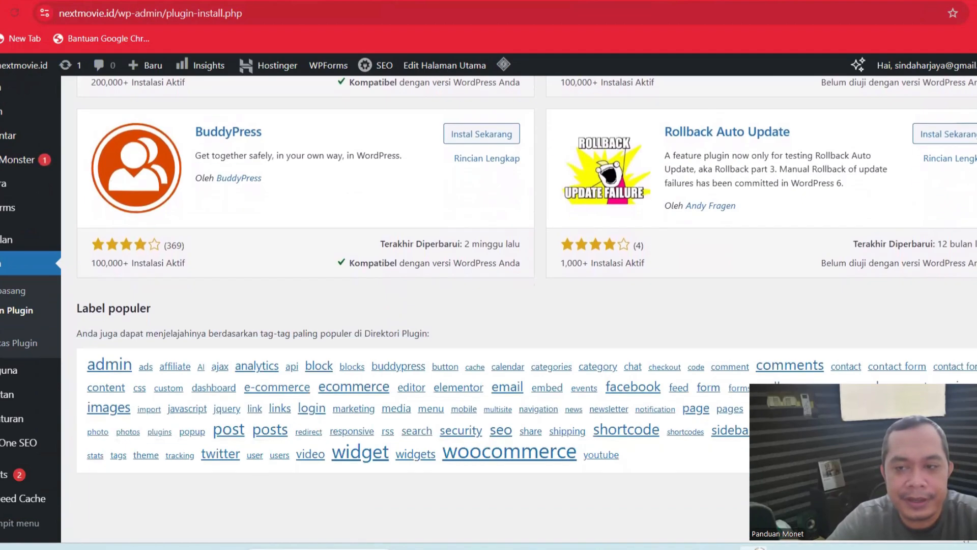
{"action": "scroll", "coordinate": [526, 305], "scroll_direction": "up", "scroll_amount": 12}
{"action": "scroll", "coordinate": [527, 306], "scroll_direction": "up", "scroll_amount": 1}
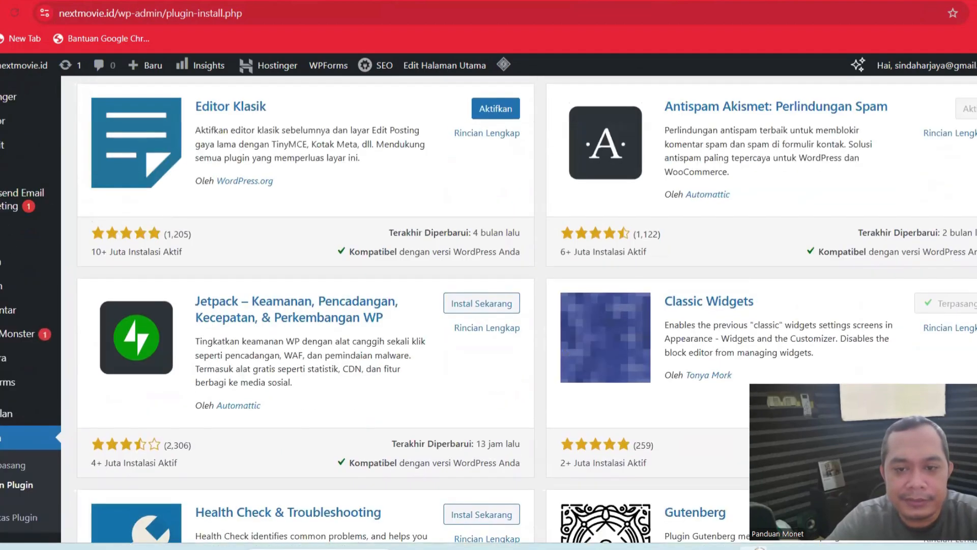
{"action": "scroll", "coordinate": [527, 305], "scroll_direction": "up", "scroll_amount": 3}
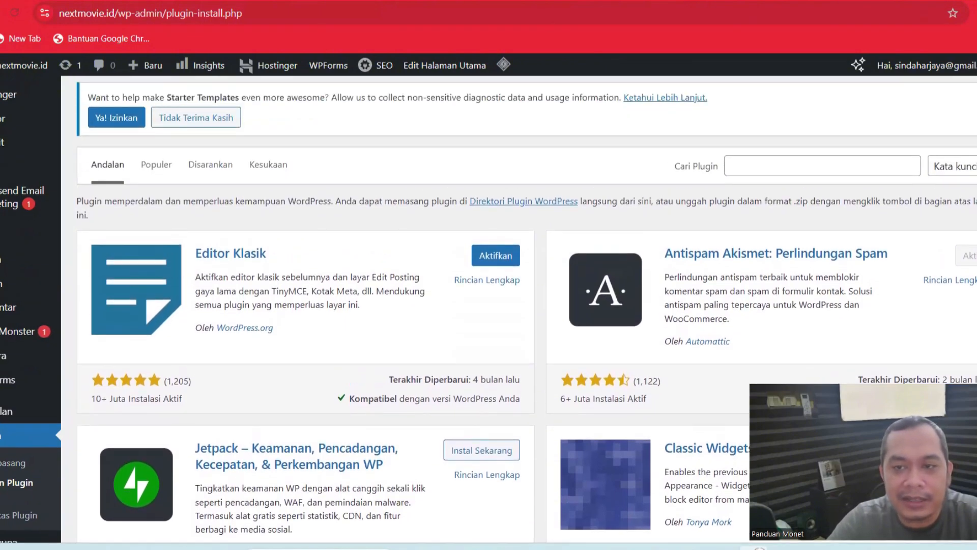
{"action": "scroll", "coordinate": [884, 197], "scroll_direction": "up", "scroll_amount": 1}
{"action": "left_click", "coordinate": [792, 195]}
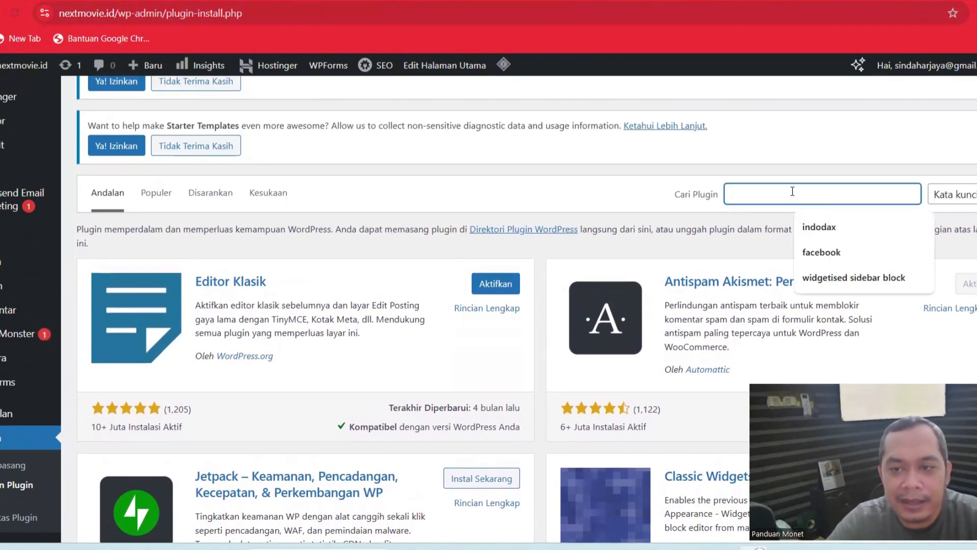
{"action": "type", "text": "he"}
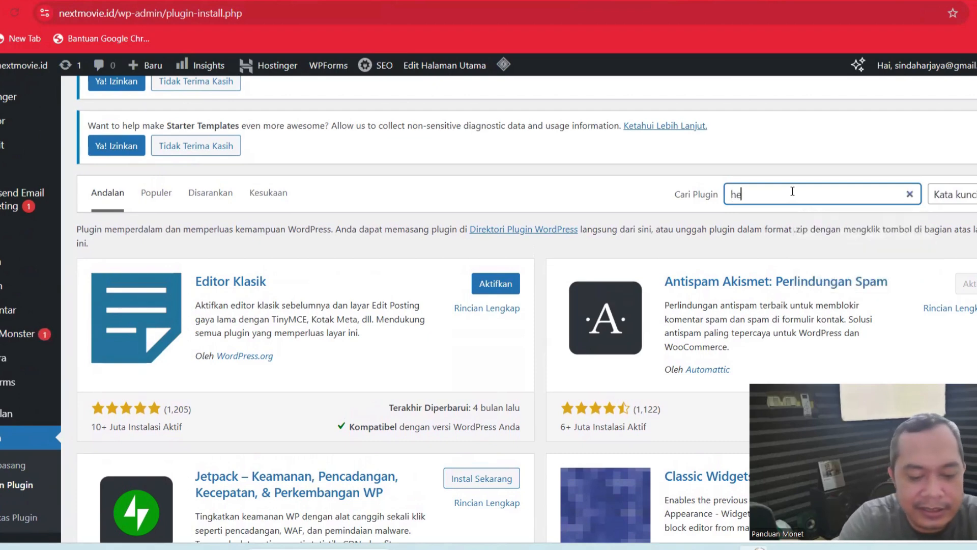
{"action": "type", "text": "ader fo"}
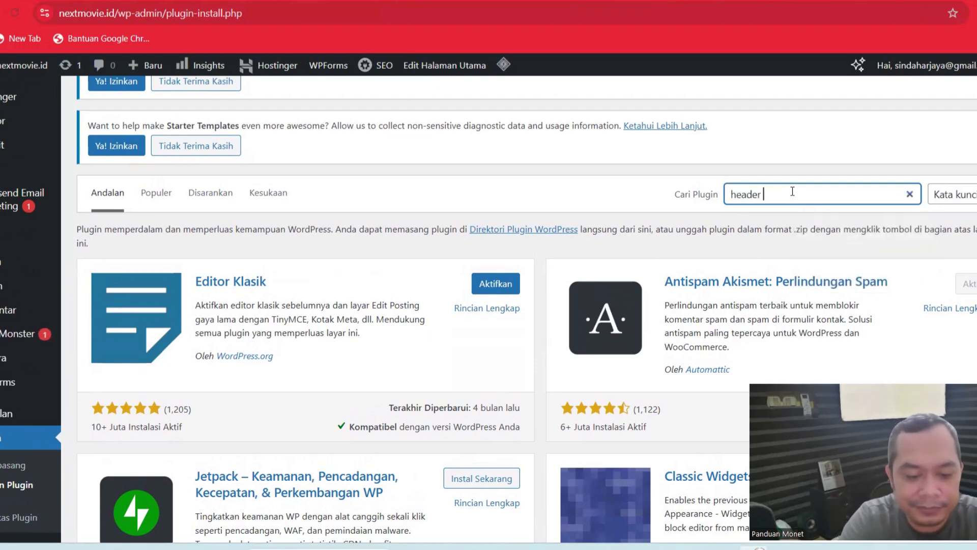
{"action": "type", "text": "o"}
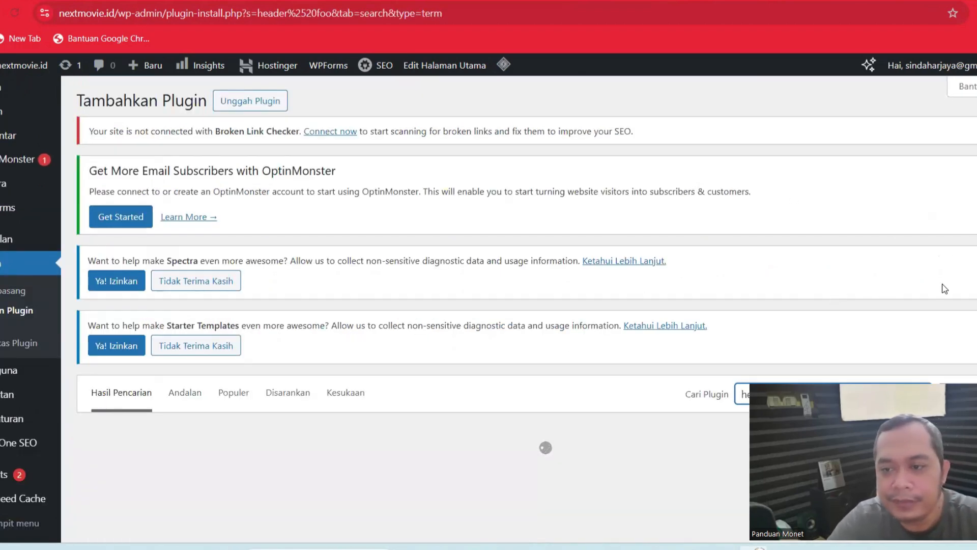
Step: Look through the plugin directory results for "header foo" for a plugin that handles headers and footers
{"action": "scroll", "coordinate": [957, 290], "scroll_direction": "down", "scroll_amount": 5}
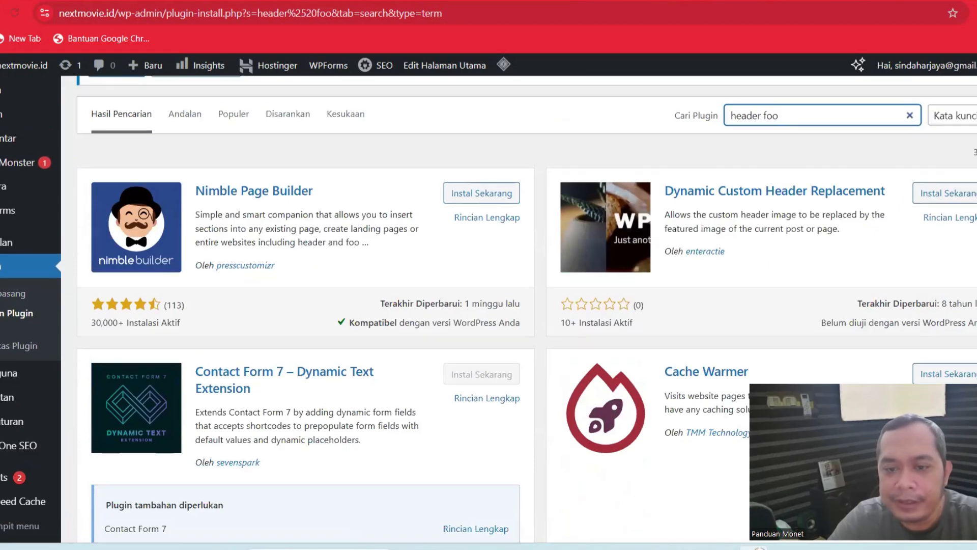
{"action": "scroll", "coordinate": [527, 309], "scroll_direction": "down", "scroll_amount": 6}
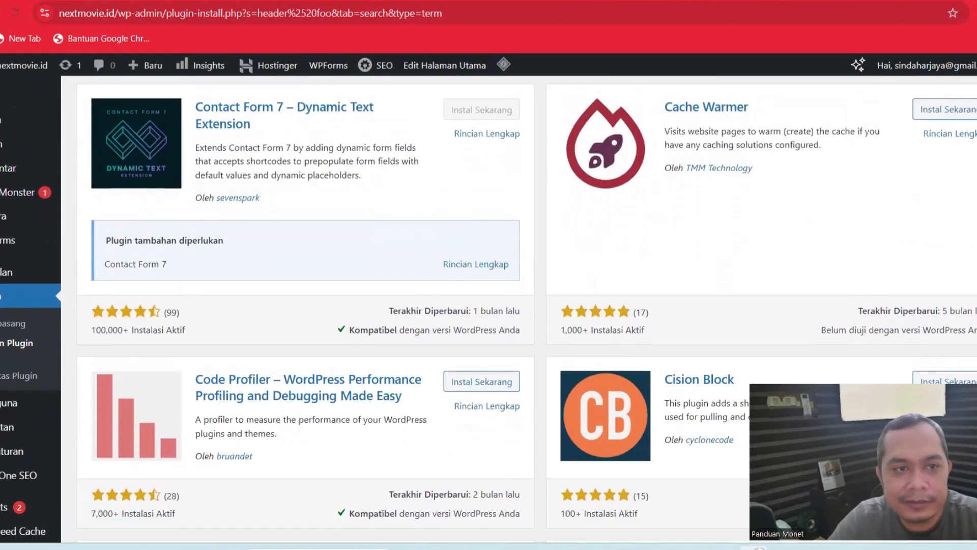
{"action": "scroll", "coordinate": [528, 309], "scroll_direction": "down", "scroll_amount": 7}
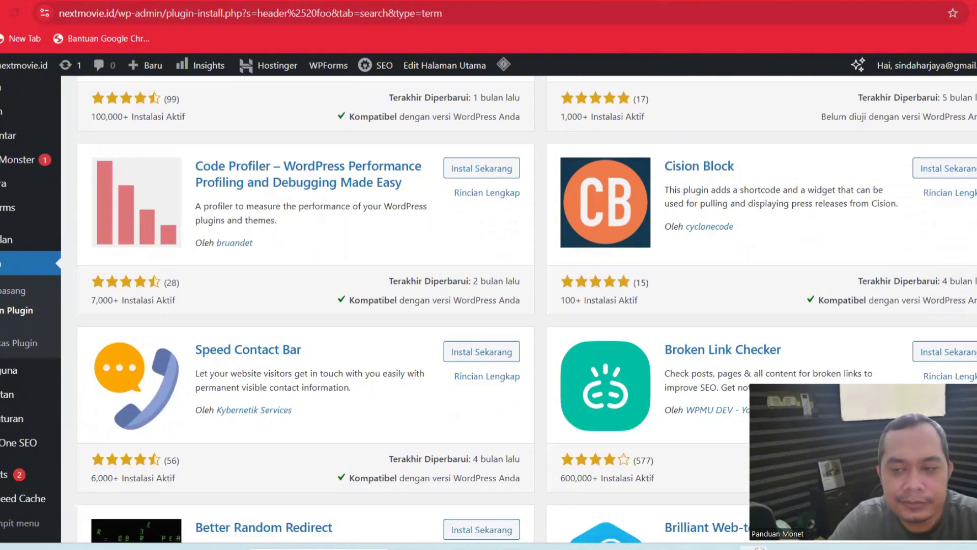
{"action": "scroll", "coordinate": [527, 309], "scroll_direction": "down", "scroll_amount": 8}
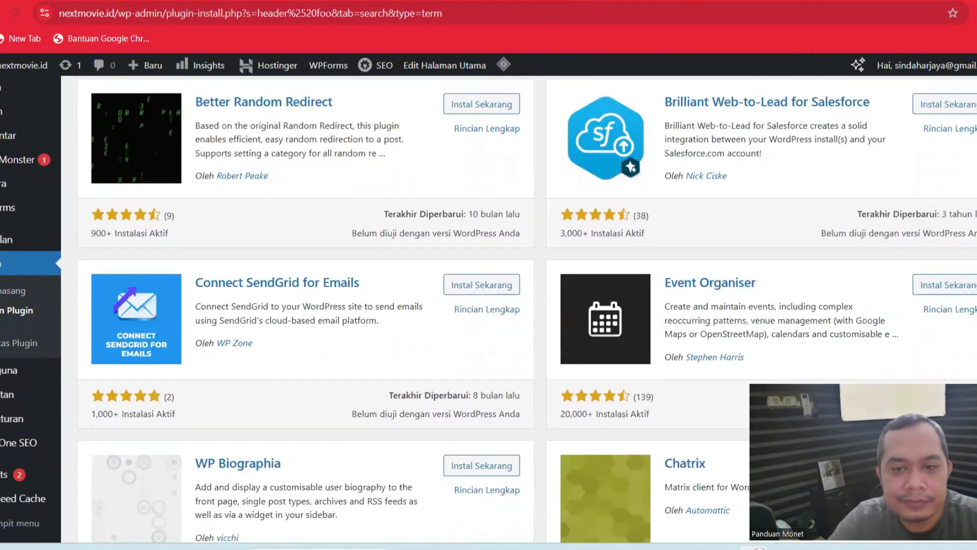
{"action": "scroll", "coordinate": [528, 309], "scroll_direction": "down", "scroll_amount": 10}
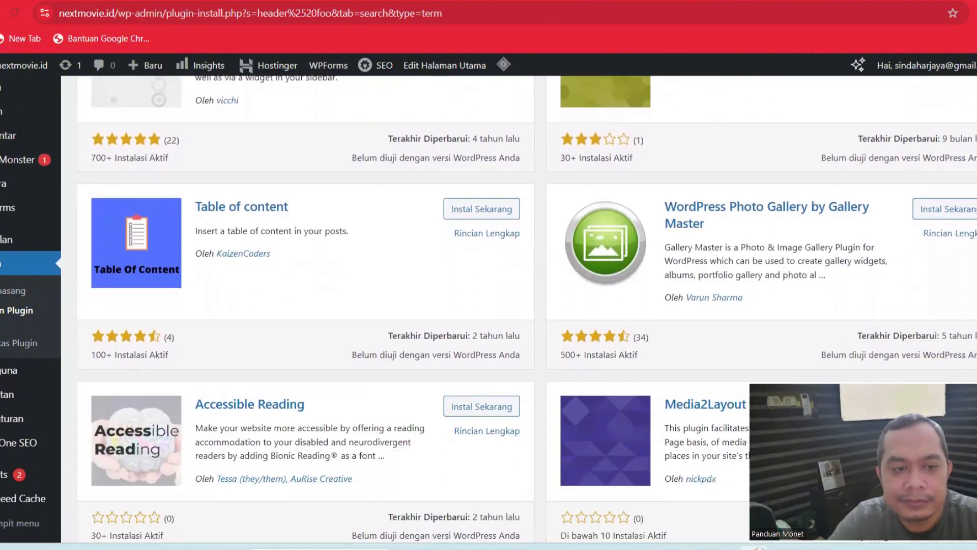
{"action": "scroll", "coordinate": [528, 309], "scroll_direction": "down", "scroll_amount": 8}
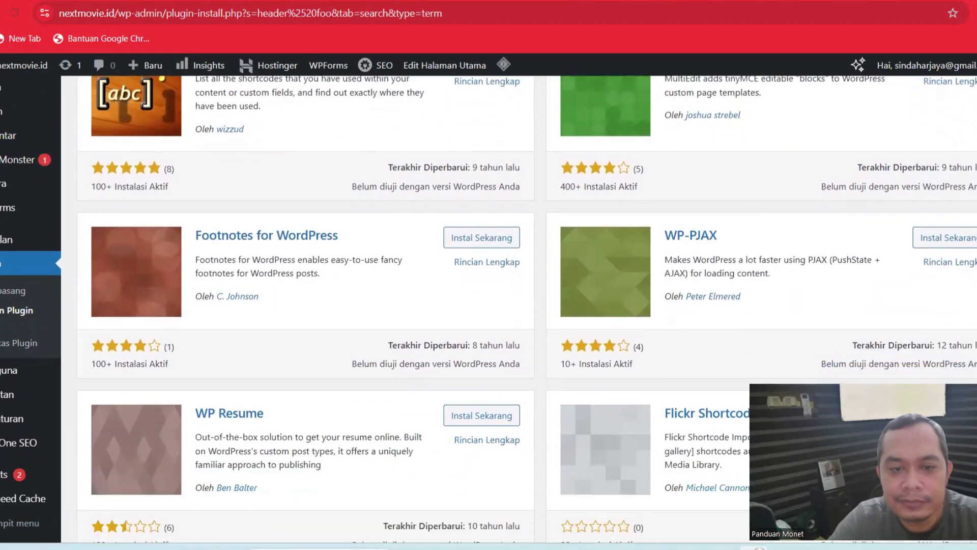
{"action": "scroll", "coordinate": [528, 309], "scroll_direction": "down", "scroll_amount": 11}
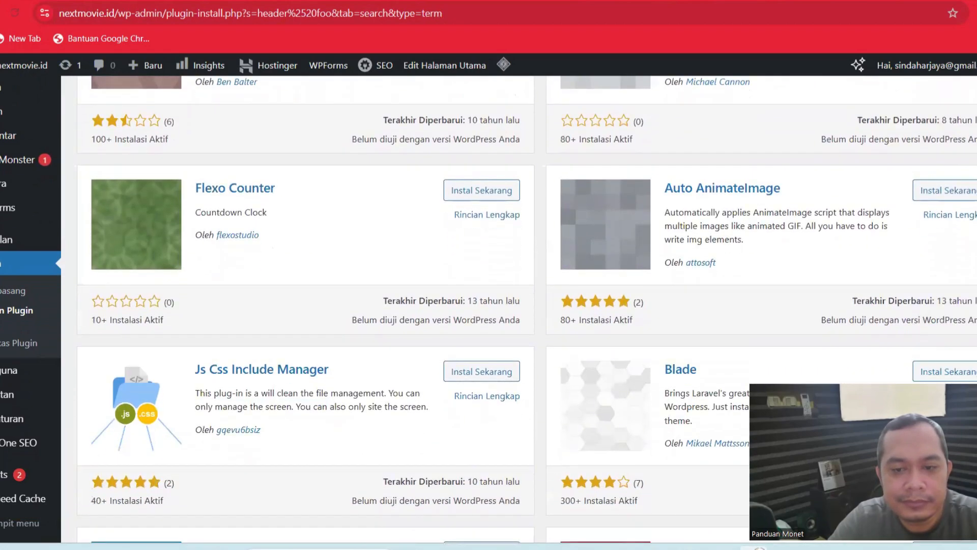
{"action": "scroll", "coordinate": [527, 309], "scroll_direction": "up", "scroll_amount": 20}
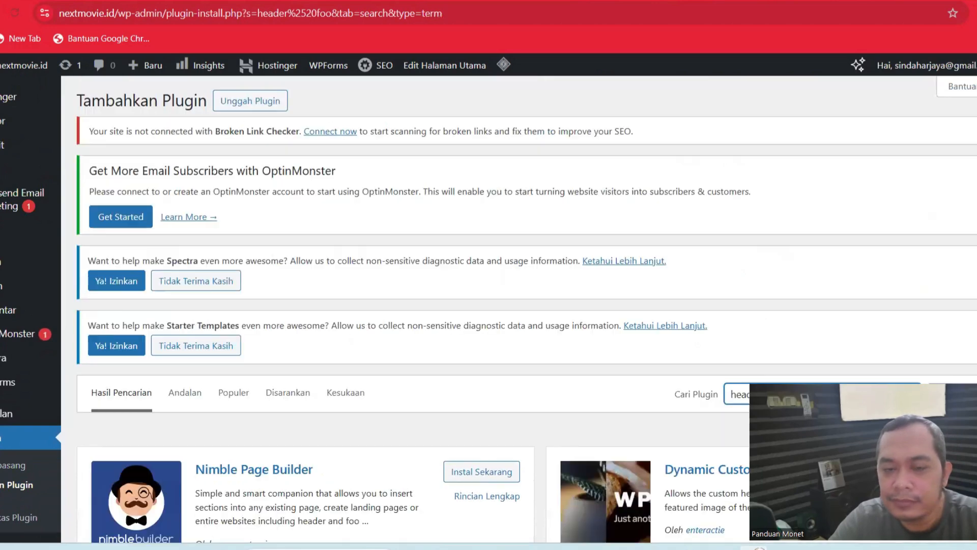
{"action": "mouse_move", "coordinate": [916, 65]}
{"action": "scroll", "coordinate": [823, 148], "scroll_direction": "down", "scroll_amount": 5}
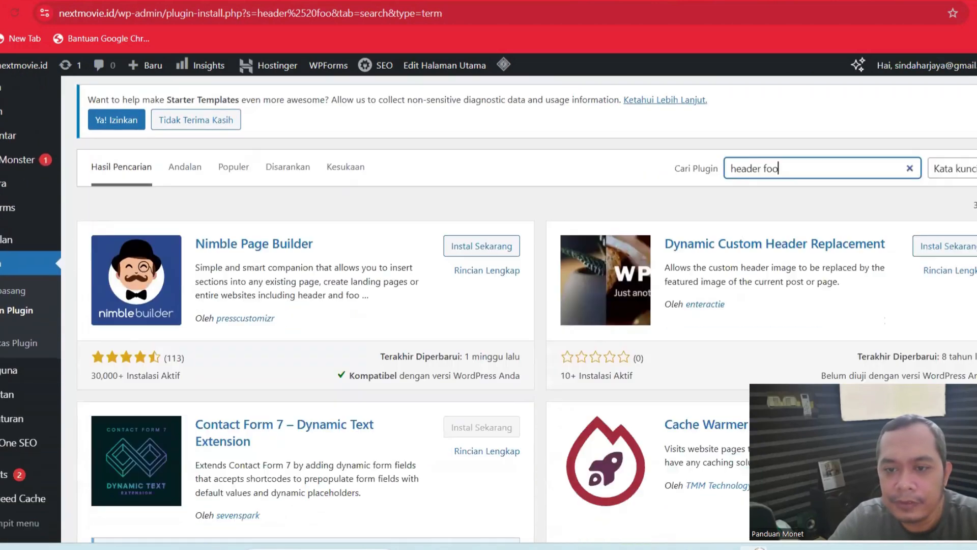
Step: Shorten the plugin directory search term to "header"
{"action": "key", "text": "BackSpace"}
{"action": "key", "text": "BackSpace"}
{"action": "key", "text": "BackSpace"}
{"action": "key", "text": "BackSpace"}
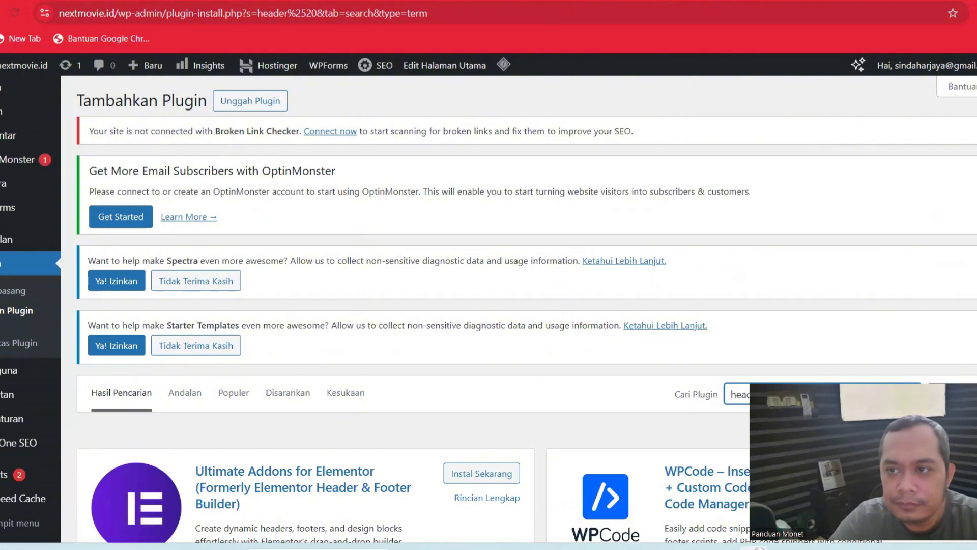
Step: Install the WPCode – Insert Headers and Footers + Custom Code Snippets plugin from the search results
{"action": "scroll", "coordinate": [509, 305], "scroll_direction": "down", "scroll_amount": 7}
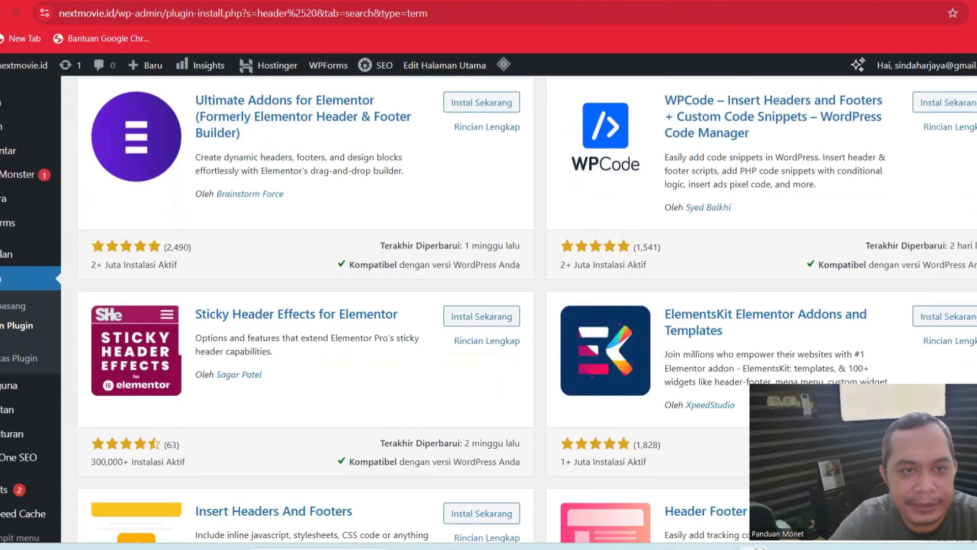
{"action": "scroll", "coordinate": [509, 305], "scroll_direction": "down", "scroll_amount": 1}
{"action": "scroll", "coordinate": [528, 313], "scroll_direction": "down", "scroll_amount": 2}
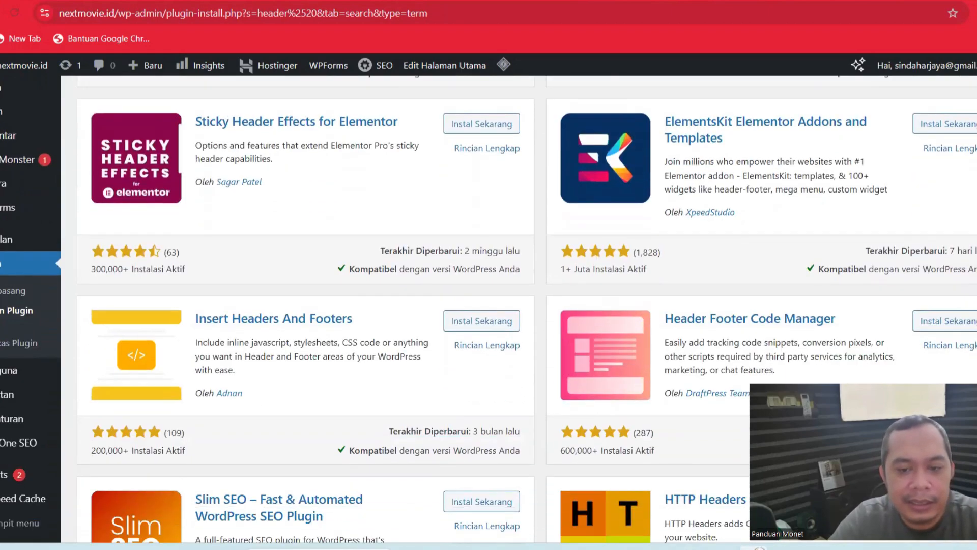
{"action": "scroll", "coordinate": [528, 313], "scroll_direction": "up", "scroll_amount": 5}
{"action": "scroll", "coordinate": [799, 184], "scroll_direction": "up", "scroll_amount": 2}
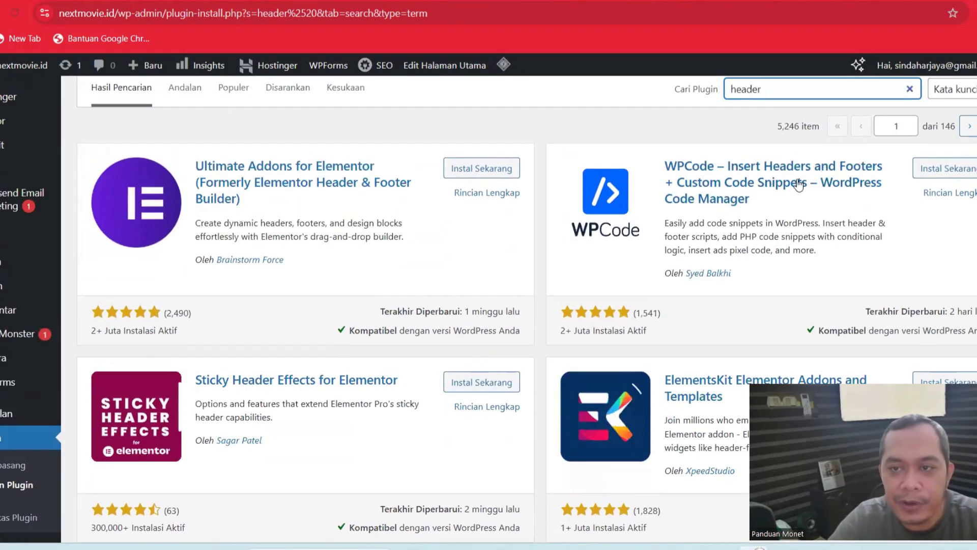
{"action": "left_click", "coordinate": [950, 175]}
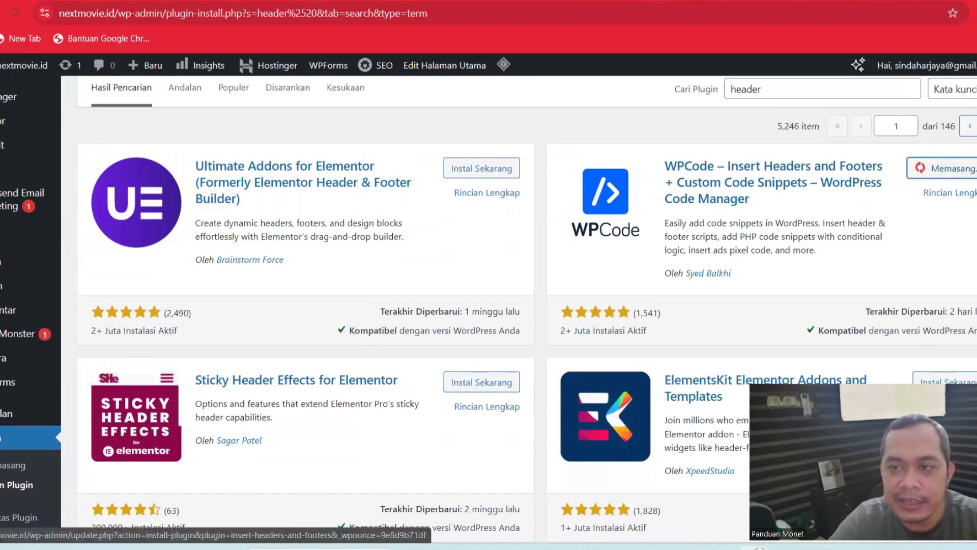
Step: Look through the remaining "header" search results, such as Header and Footer Scripts and Head, Footer and Post Injections
{"action": "scroll", "coordinate": [950, 179], "scroll_direction": "down", "scroll_amount": 5}
{"action": "scroll", "coordinate": [509, 305], "scroll_direction": "down", "scroll_amount": 10}
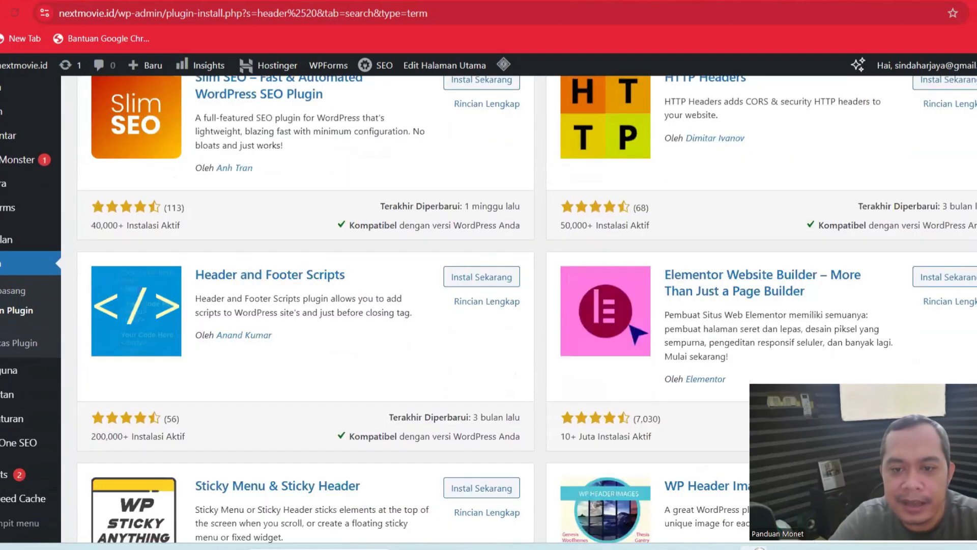
{"action": "scroll", "coordinate": [509, 306], "scroll_direction": "down", "scroll_amount": 9}
{"action": "scroll", "coordinate": [509, 305], "scroll_direction": "up", "scroll_amount": 4}
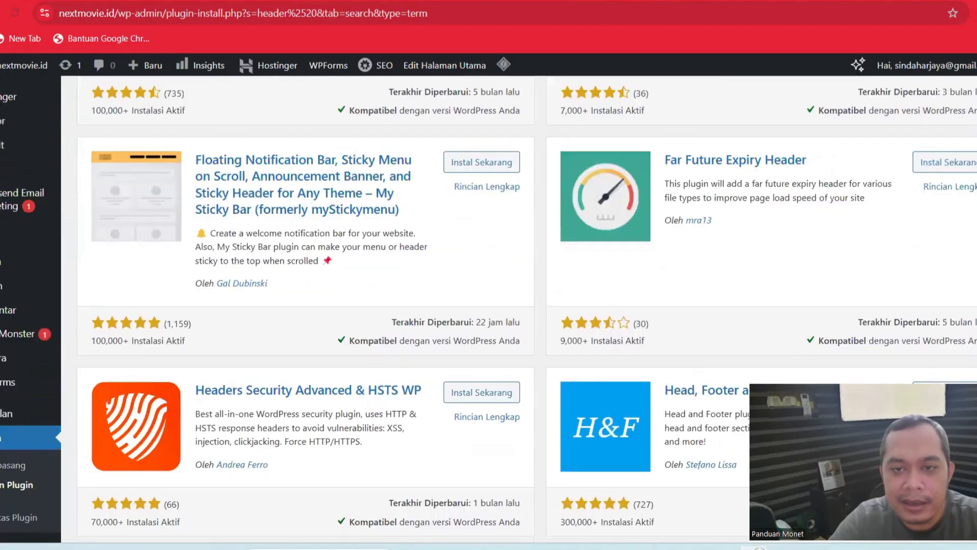
{"action": "scroll", "coordinate": [509, 305], "scroll_direction": "down", "scroll_amount": 1}
{"action": "scroll", "coordinate": [509, 306], "scroll_direction": "up", "scroll_amount": 2}
{"action": "scroll", "coordinate": [509, 305], "scroll_direction": "down", "scroll_amount": 10}
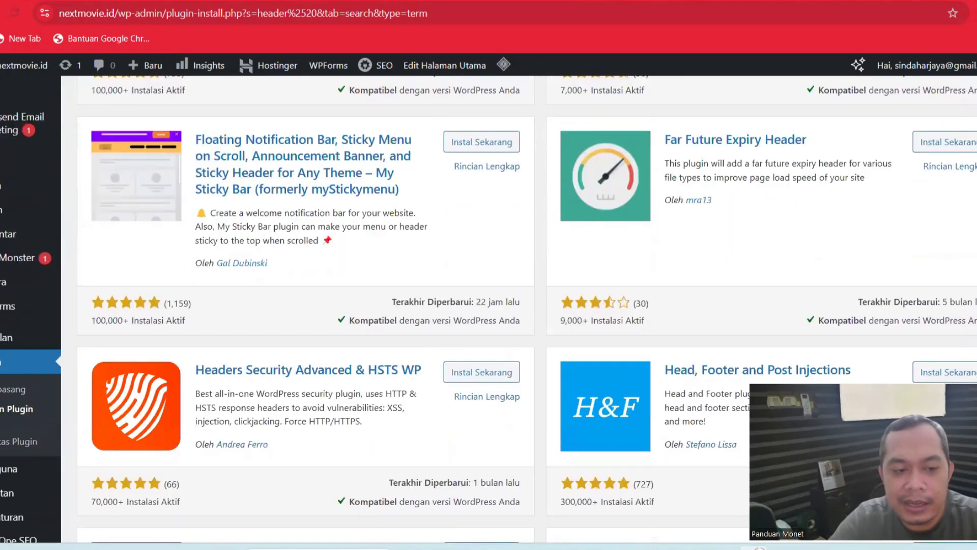
{"action": "scroll", "coordinate": [509, 306], "scroll_direction": "down", "scroll_amount": 15}
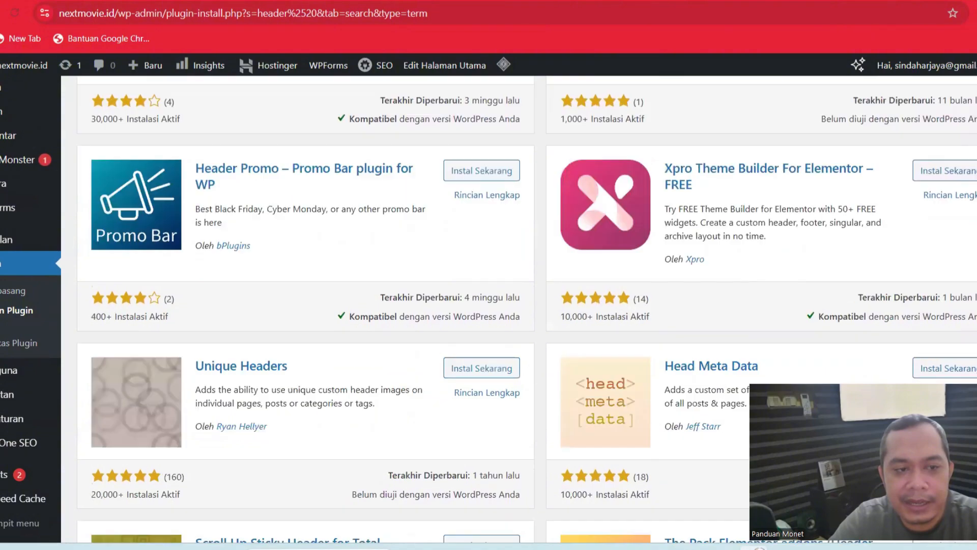
{"action": "scroll", "coordinate": [509, 305], "scroll_direction": "up", "scroll_amount": 20}
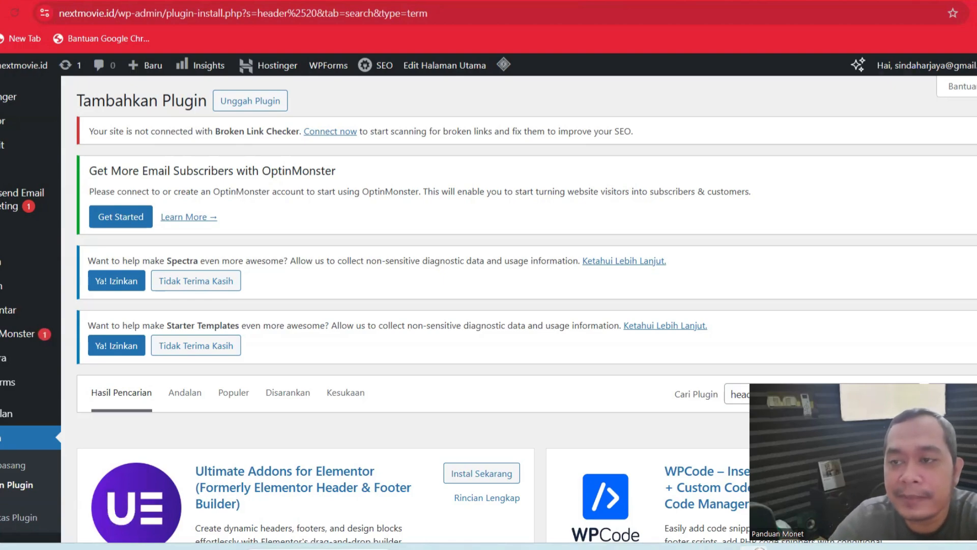
Step: Activate the newly installed WPCode – Insert Headers and Footers plugin from its search result card
{"action": "scroll", "coordinate": [509, 305], "scroll_direction": "down", "scroll_amount": 7}
{"action": "scroll", "coordinate": [509, 305], "scroll_direction": "up", "scroll_amount": 1}
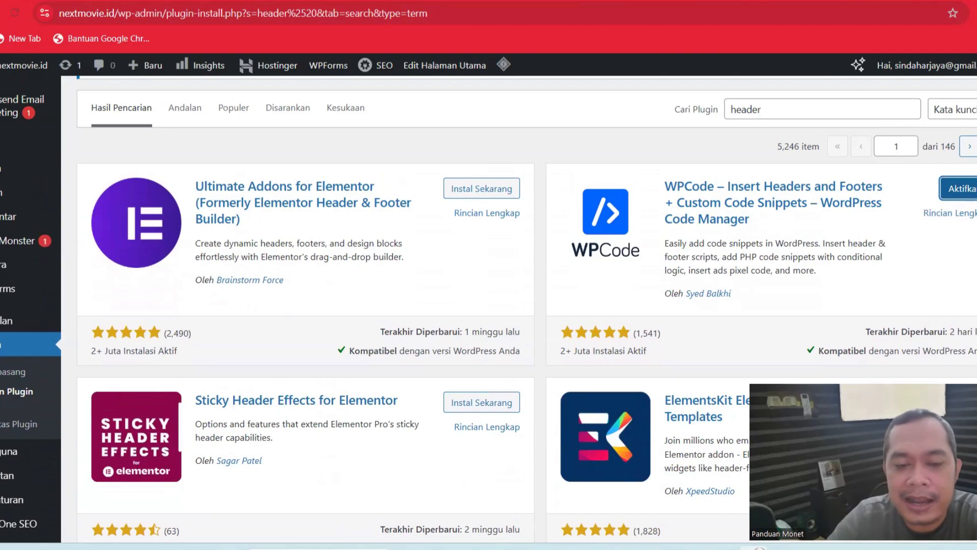
{"action": "scroll", "coordinate": [509, 306], "scroll_direction": "down", "scroll_amount": 1}
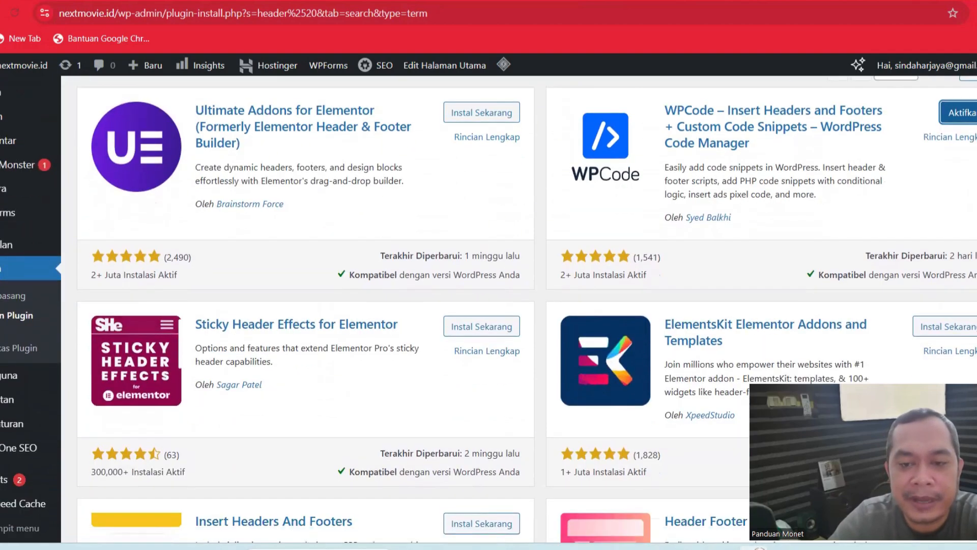
{"action": "scroll", "coordinate": [509, 306], "scroll_direction": "up", "scroll_amount": 6}
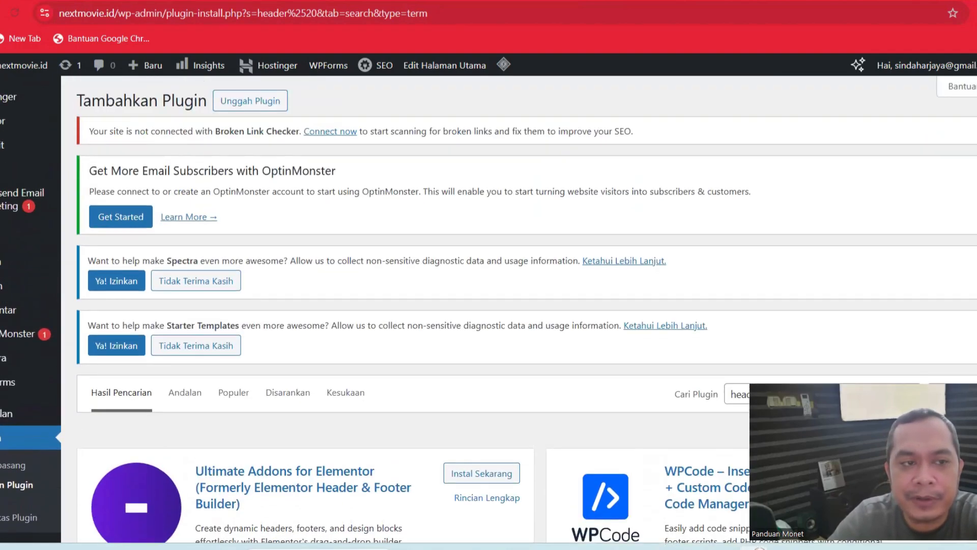
{"action": "scroll", "coordinate": [509, 306], "scroll_direction": "down", "scroll_amount": 5}
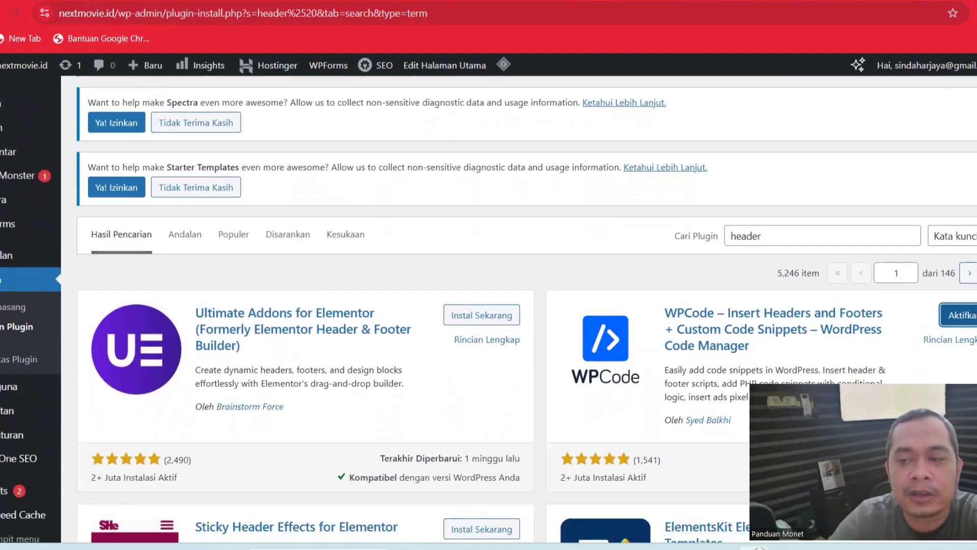
{"action": "scroll", "coordinate": [509, 305], "scroll_direction": "down", "scroll_amount": 3}
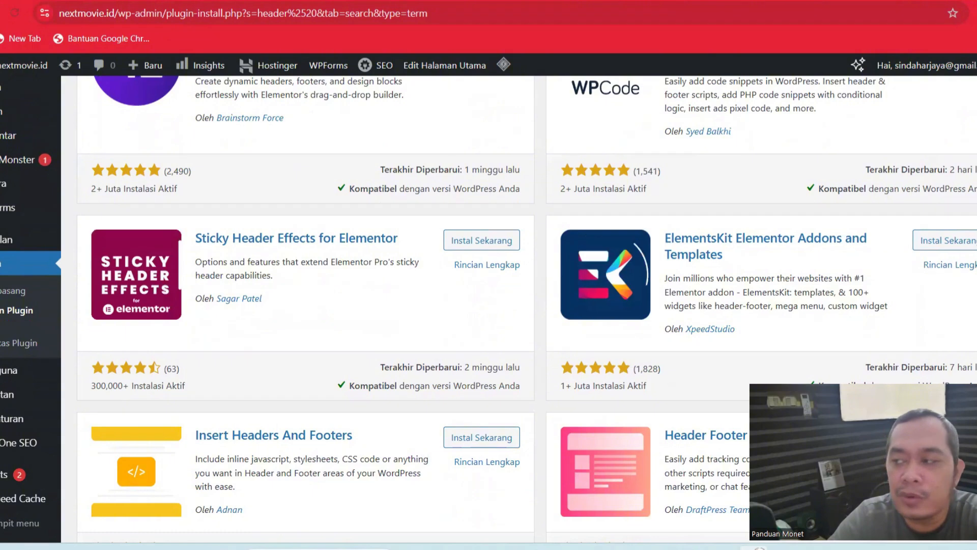
{"action": "scroll", "coordinate": [509, 306], "scroll_direction": "down", "scroll_amount": 2}
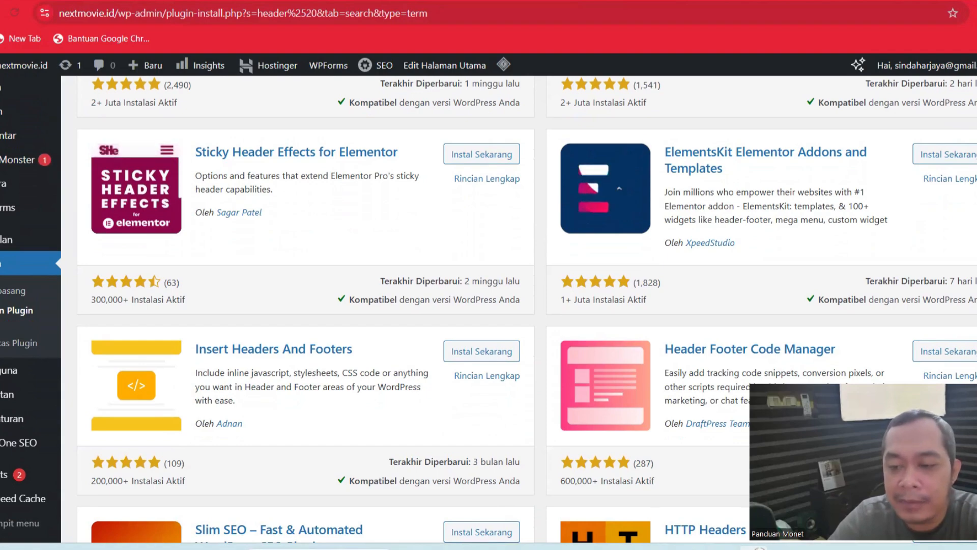
{"action": "scroll", "coordinate": [509, 306], "scroll_direction": "up", "scroll_amount": 10}
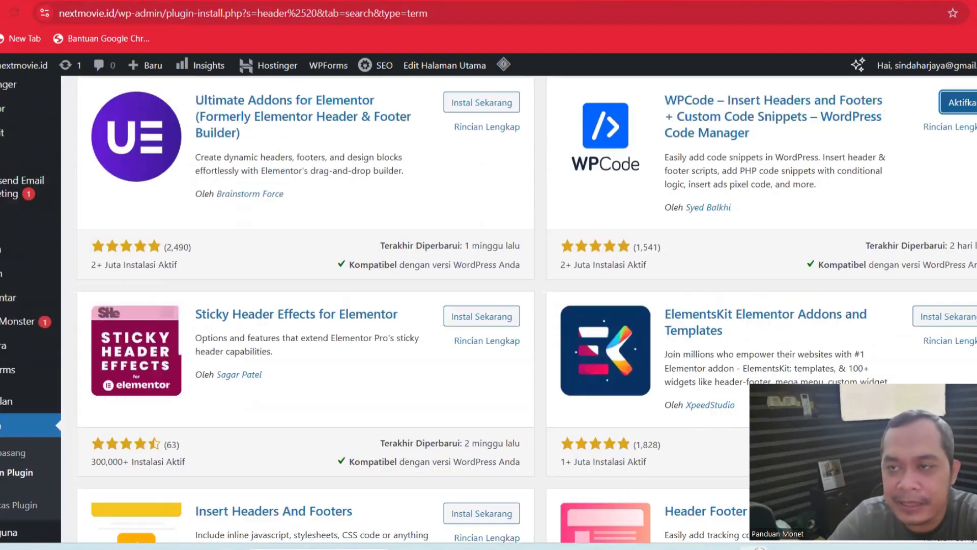
{"action": "scroll", "coordinate": [509, 305], "scroll_direction": "down", "scroll_amount": 5}
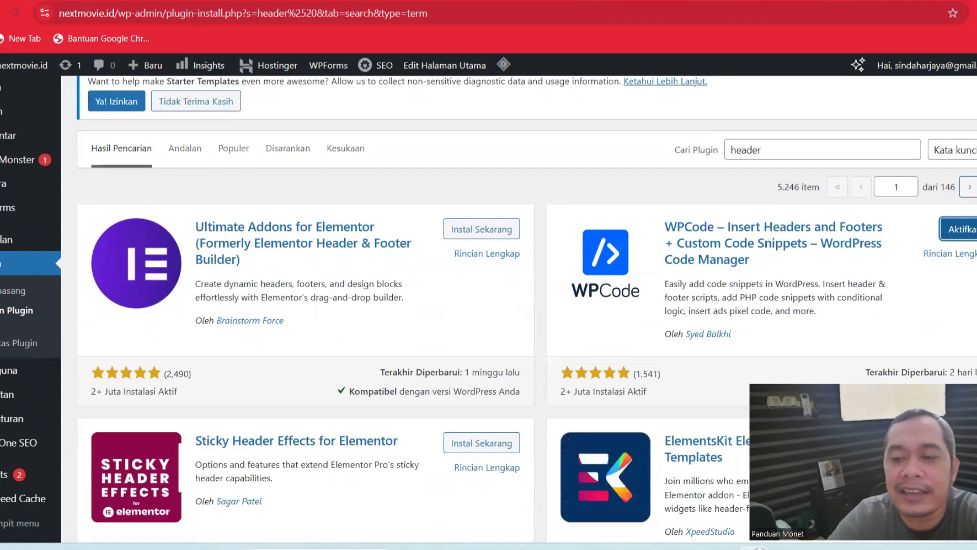
{"action": "scroll", "coordinate": [509, 306], "scroll_direction": "down", "scroll_amount": 1}
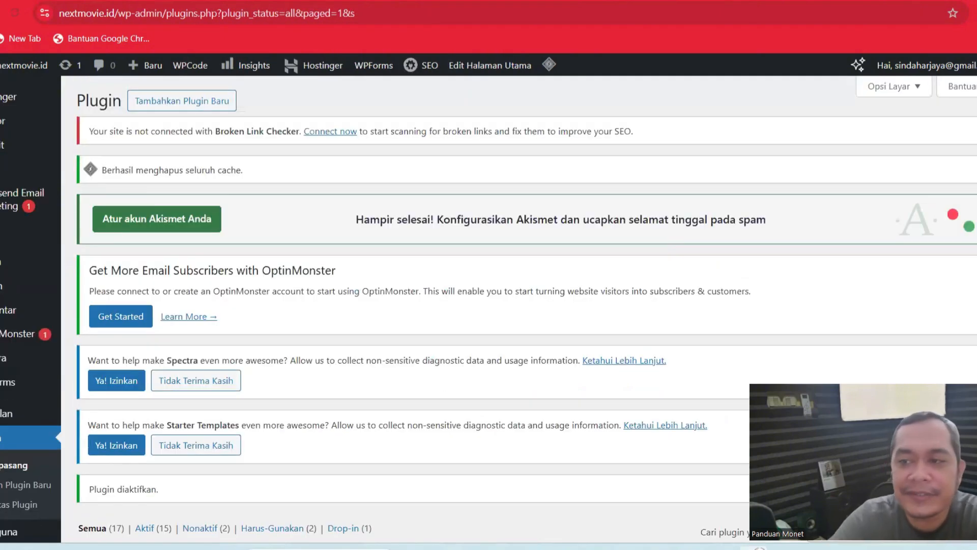
Step: Activate the Classic Widgets and Editor Klasik plugins in the list of installed plugins
{"action": "scroll", "coordinate": [488, 306], "scroll_direction": "down", "scroll_amount": 8}
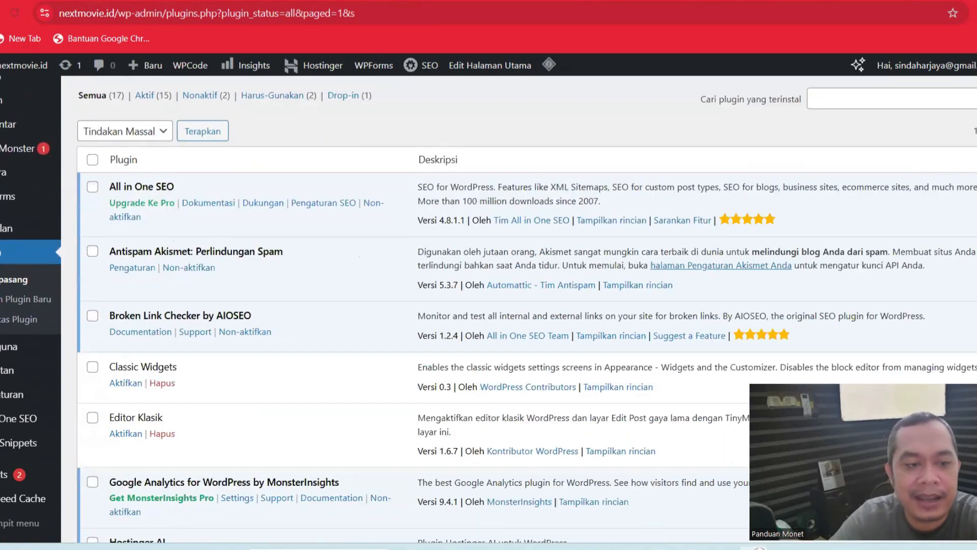
{"action": "scroll", "coordinate": [55, 246], "scroll_direction": "down", "scroll_amount": 2}
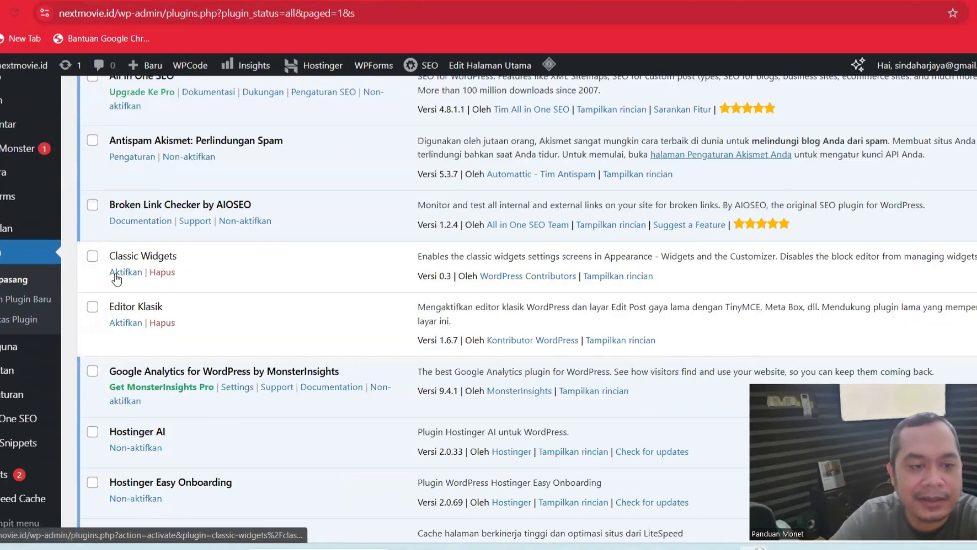
{"action": "left_click", "coordinate": [116, 275]}
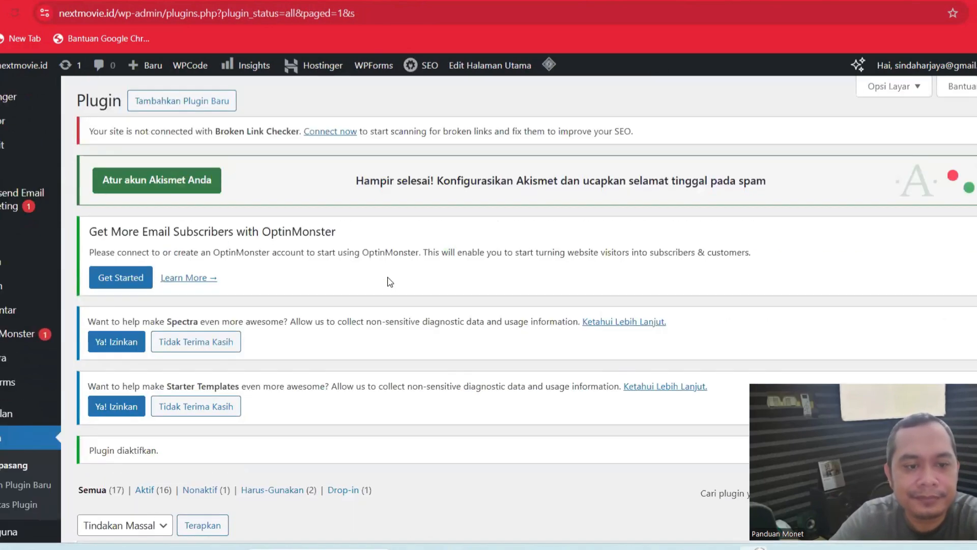
{"action": "scroll", "coordinate": [390, 282], "scroll_direction": "down", "scroll_amount": 15}
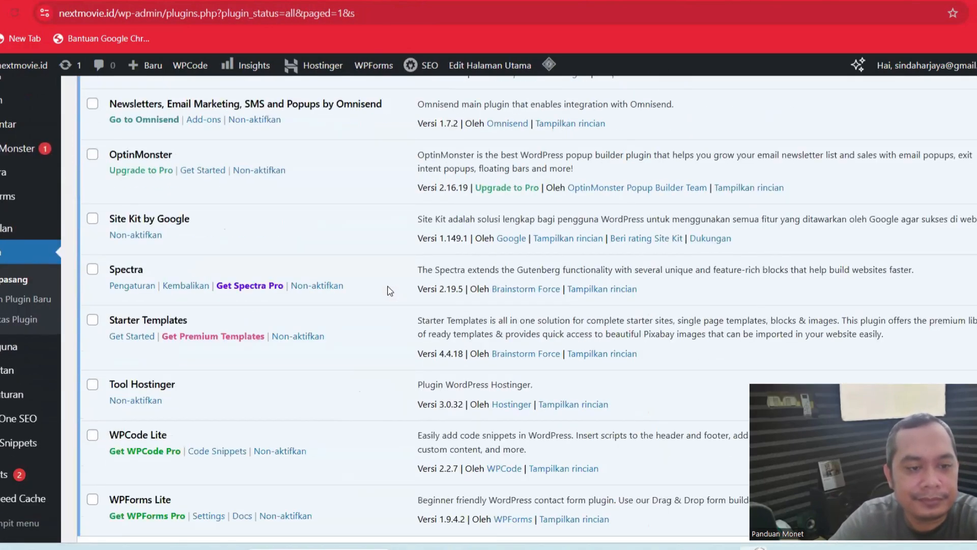
{"action": "scroll", "coordinate": [124, 279], "scroll_direction": "up", "scroll_amount": 8}
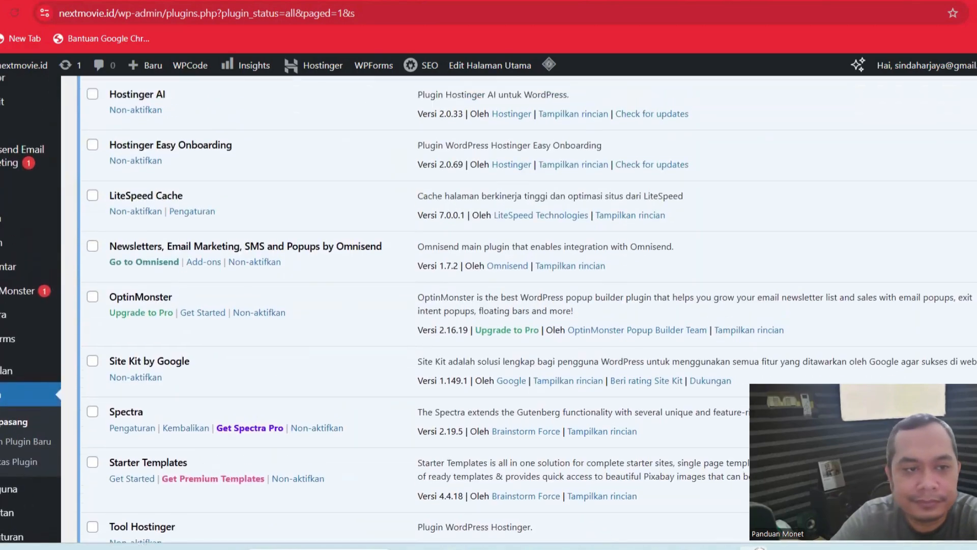
{"action": "left_click", "coordinate": [126, 271]}
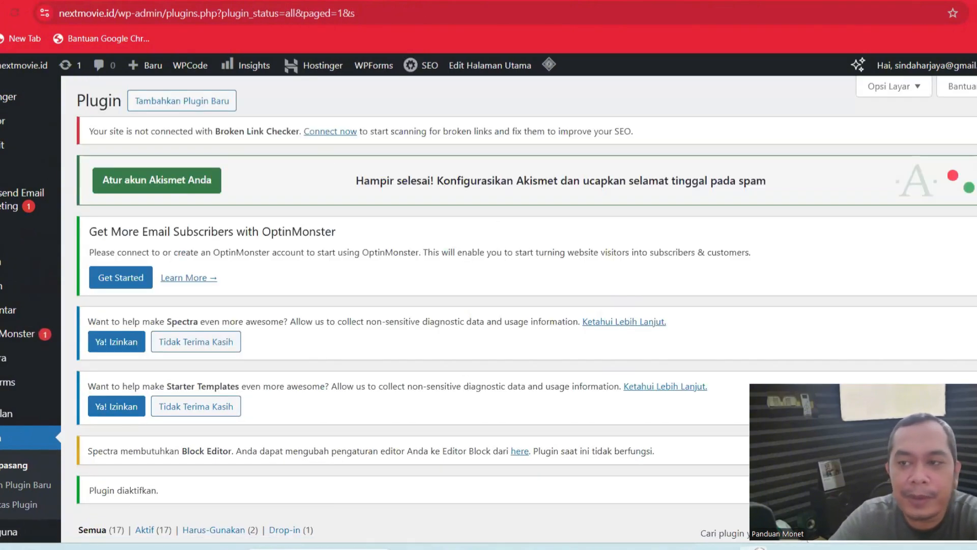
{"action": "scroll", "coordinate": [489, 309], "scroll_direction": "down", "scroll_amount": 8}
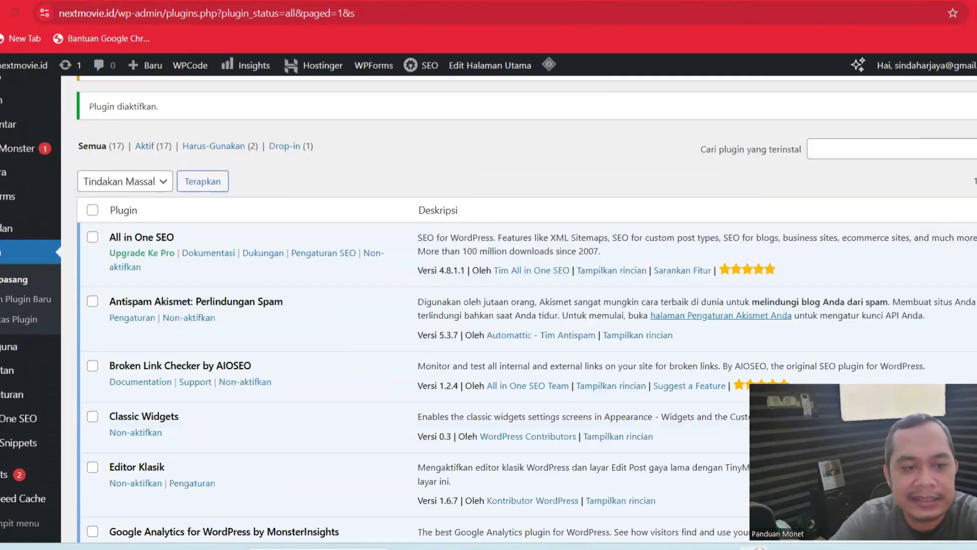
Step: Review the full list of installed plugins, from All in One SEO down to WPForms Lite
{"action": "scroll", "coordinate": [489, 309], "scroll_direction": "down", "scroll_amount": 8}
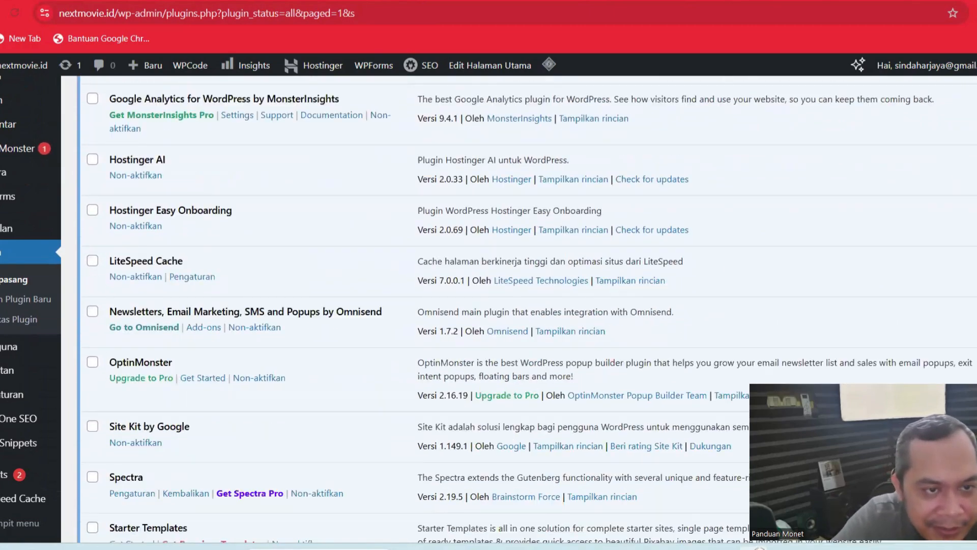
{"action": "scroll", "coordinate": [488, 309], "scroll_direction": "down", "scroll_amount": 4}
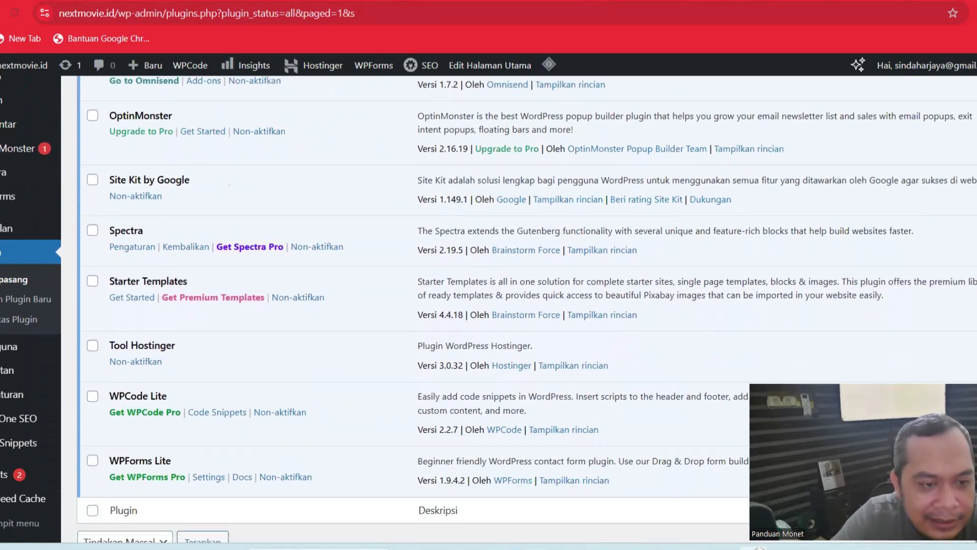
{"action": "scroll", "coordinate": [488, 309], "scroll_direction": "up", "scroll_amount": 10}
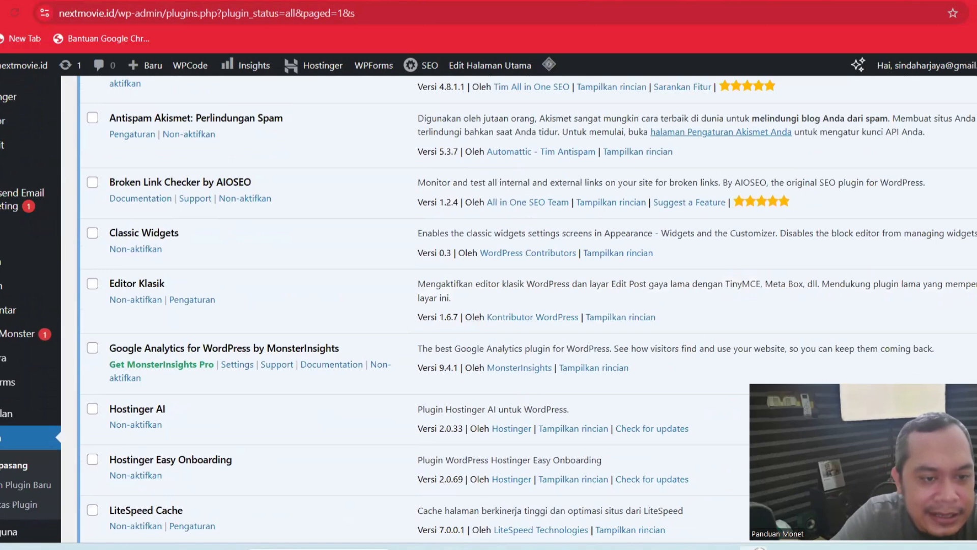
{"action": "scroll", "coordinate": [953, 300], "scroll_direction": "down", "scroll_amount": 4}
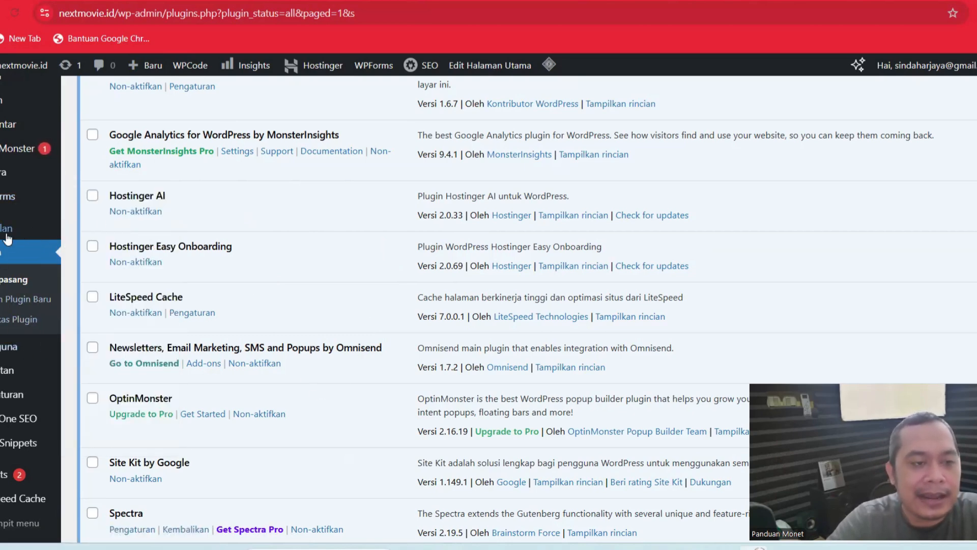
Step: Open the site's Themes page and look through the installed themes, including Astra and the Twenty Twenty series
{"action": "mouse_move", "coordinate": [7, 239]}
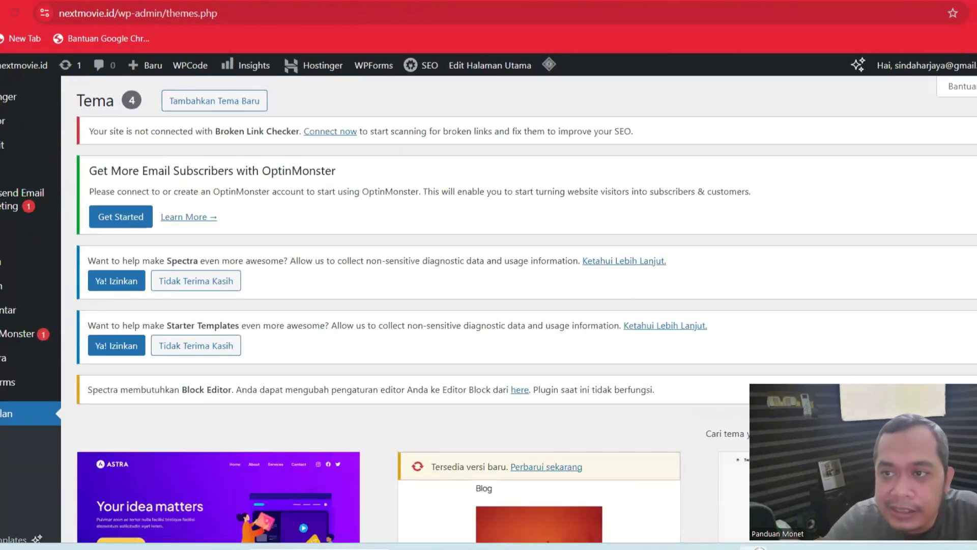
{"action": "scroll", "coordinate": [509, 306], "scroll_direction": "down", "scroll_amount": 3}
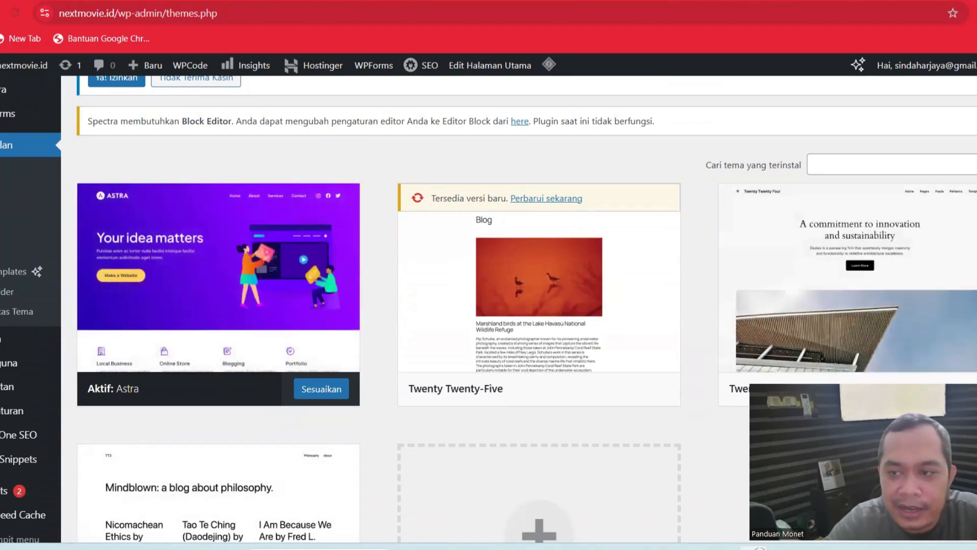
{"action": "scroll", "coordinate": [509, 305], "scroll_direction": "down", "scroll_amount": 2}
{"action": "scroll", "coordinate": [509, 305], "scroll_direction": "up", "scroll_amount": 3}
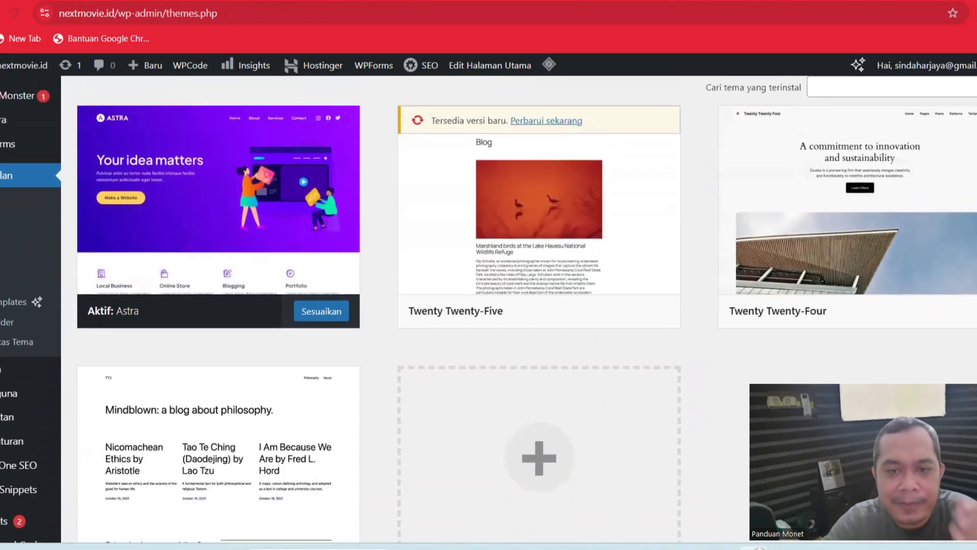
{"action": "scroll", "coordinate": [489, 305], "scroll_direction": "down", "scroll_amount": 4}
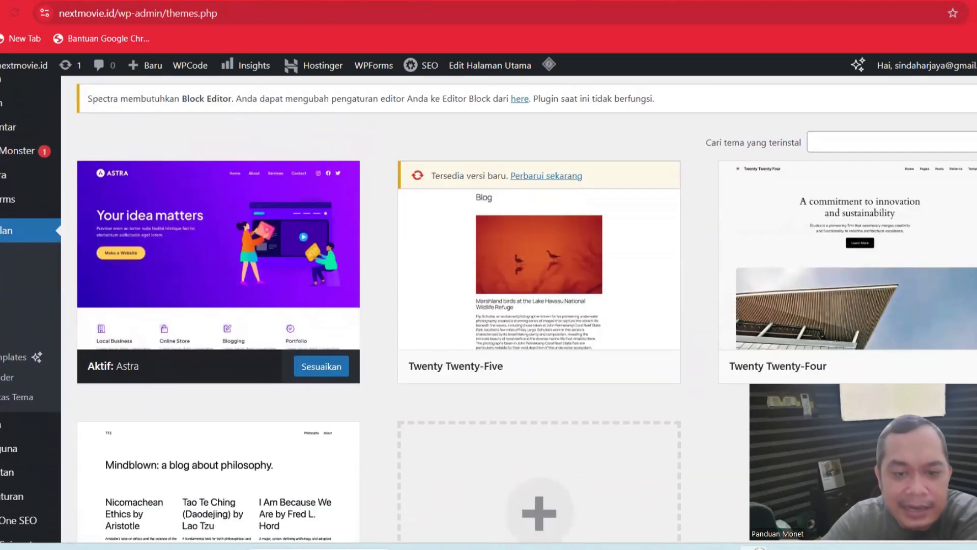
{"action": "scroll", "coordinate": [489, 306], "scroll_direction": "up", "scroll_amount": 2}
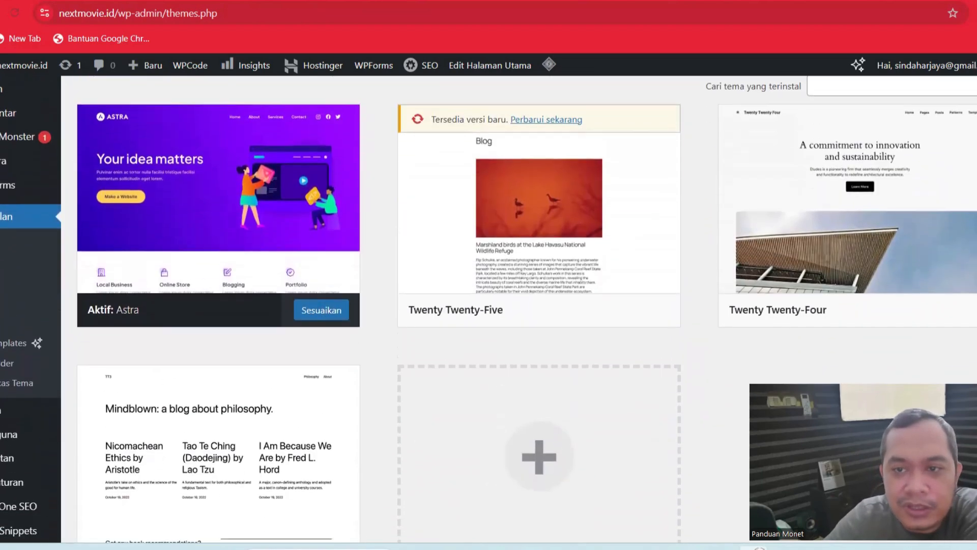
{"action": "scroll", "coordinate": [489, 306], "scroll_direction": "down", "scroll_amount": 2}
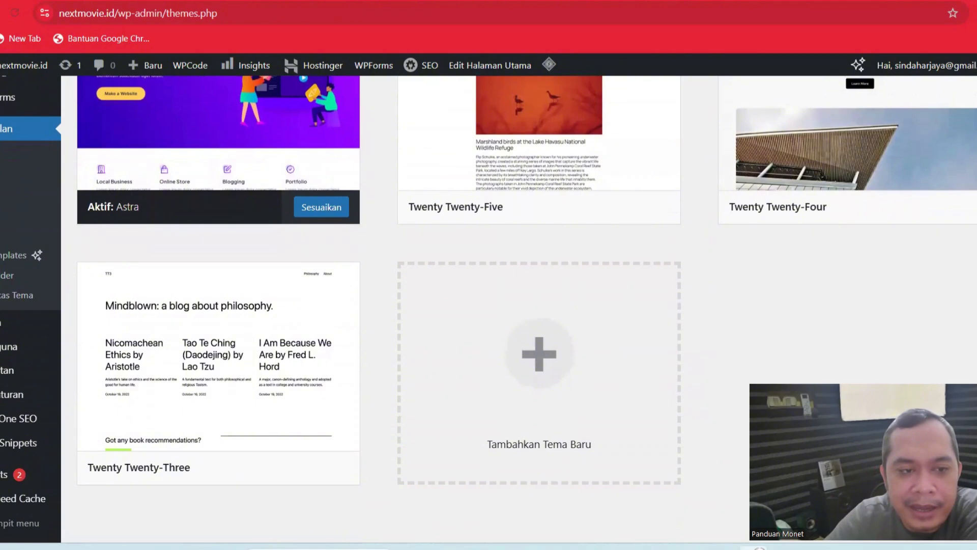
{"action": "scroll", "coordinate": [489, 305], "scroll_direction": "up", "scroll_amount": 3}
{"action": "scroll", "coordinate": [652, 195], "scroll_direction": "down", "scroll_amount": 1}
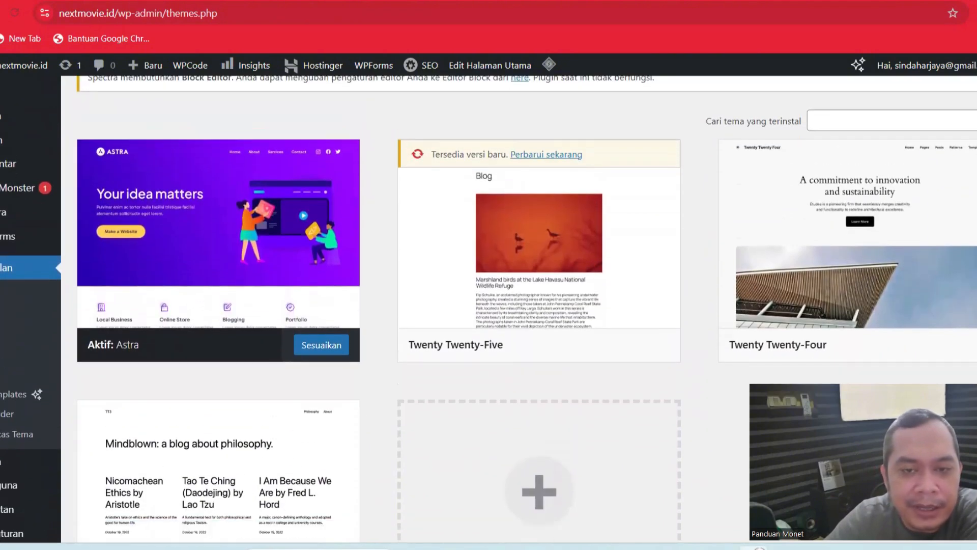
{"action": "scroll", "coordinate": [652, 196], "scroll_direction": "up", "scroll_amount": 1}
{"action": "scroll", "coordinate": [652, 195], "scroll_direction": "down", "scroll_amount": 1}
Step: Delete the inactive Twenty Twenty-Five theme from its theme details
{"action": "mouse_move", "coordinate": [653, 195]}
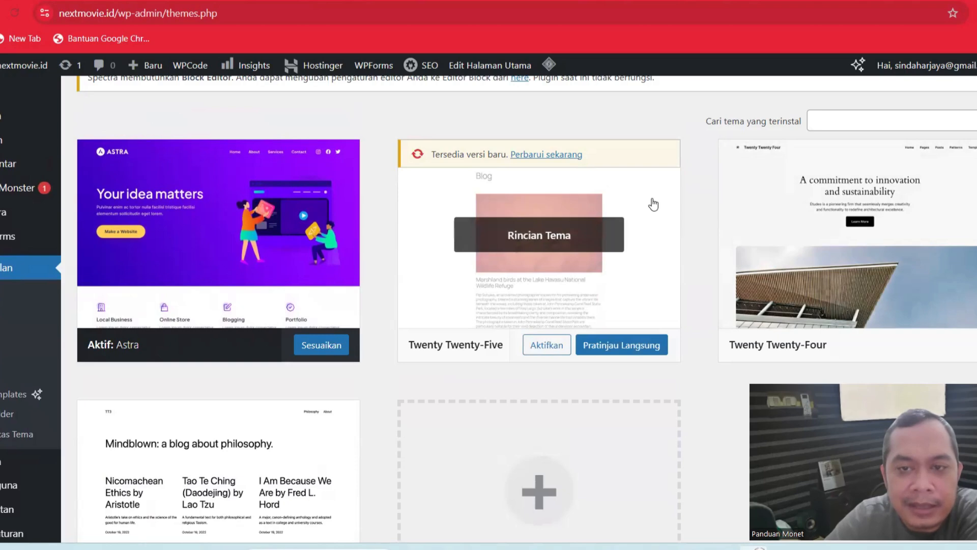
{"action": "left_click", "coordinate": [652, 200]}
{"action": "left_click", "coordinate": [643, 204]}
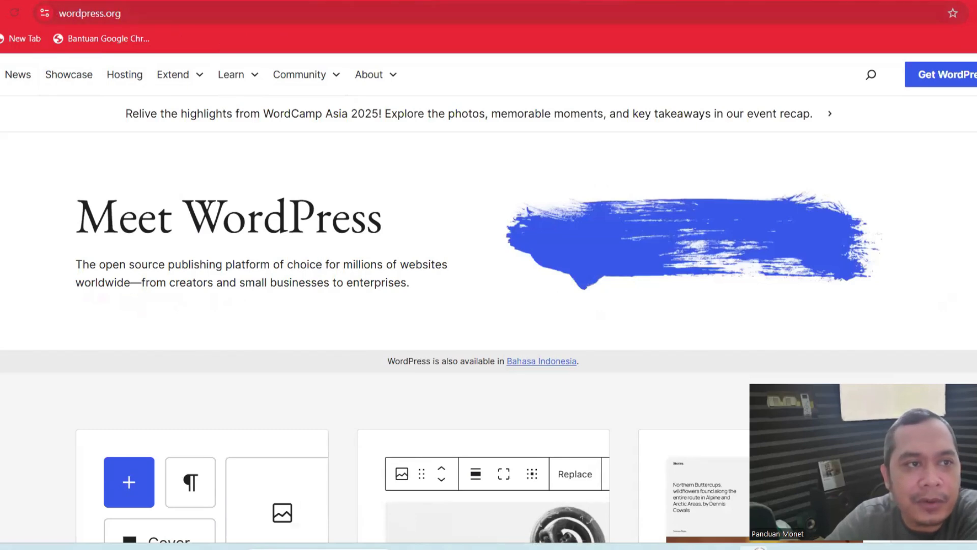
{"action": "key", "text": "alt+Left"}
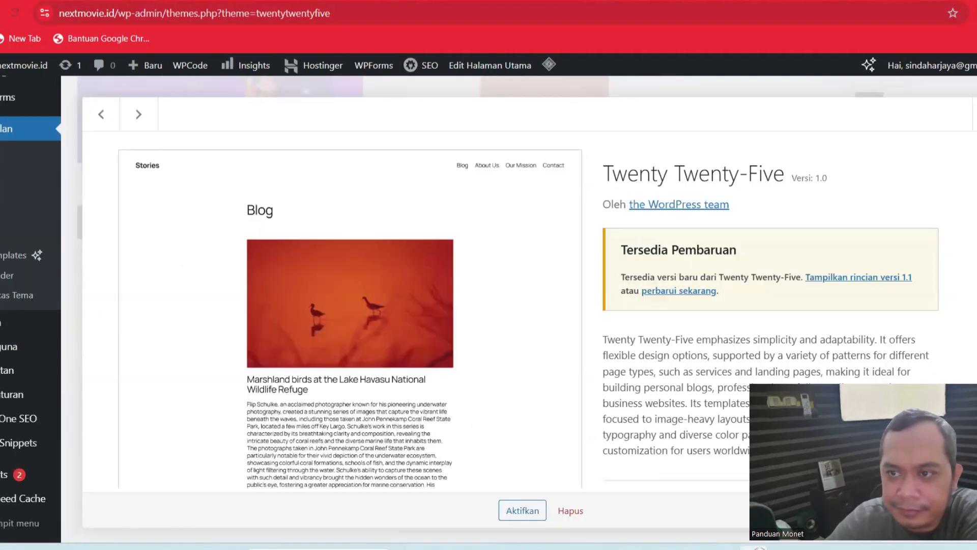
{"action": "scroll", "coordinate": [528, 314], "scroll_direction": "down", "scroll_amount": 1}
{"action": "left_click", "coordinate": [564, 512]}
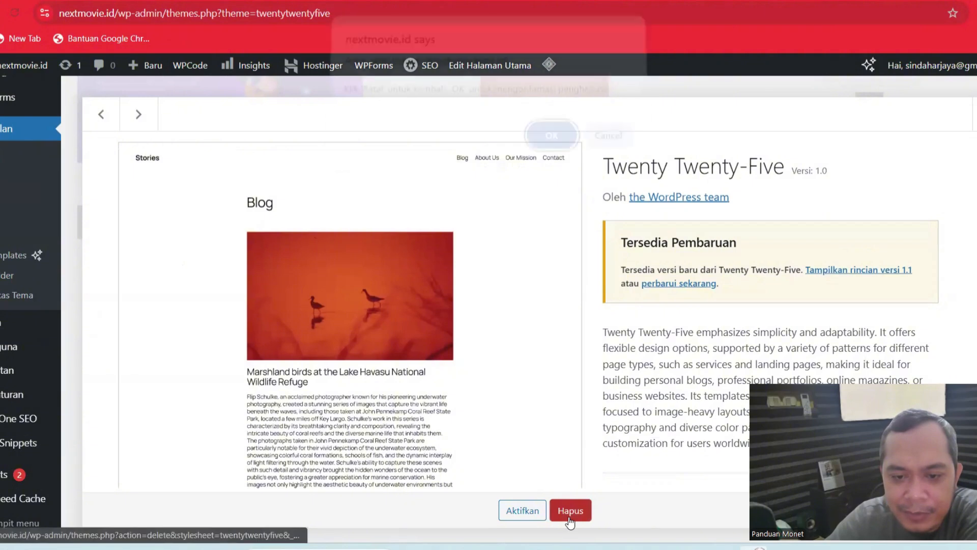
{"action": "left_click", "coordinate": [566, 158]}
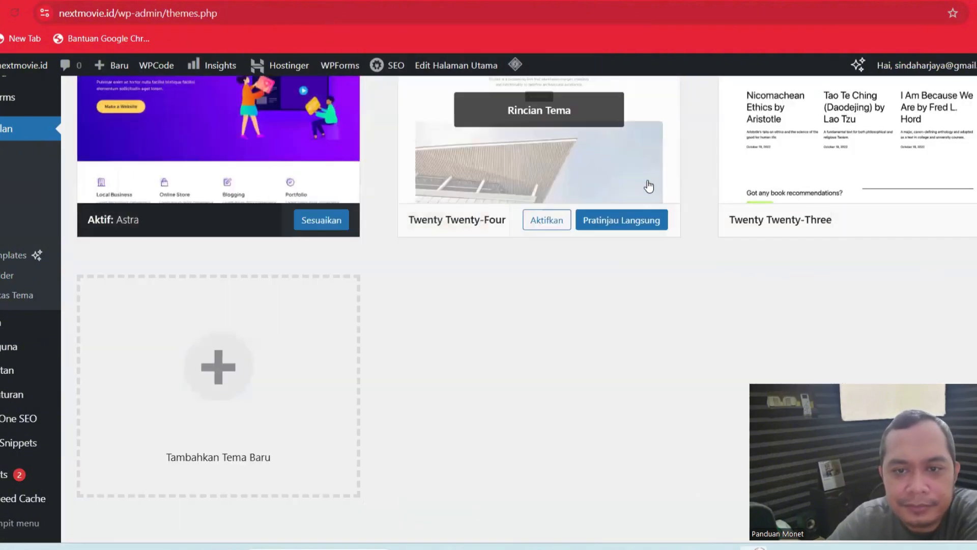
Step: Delete the inactive Twenty Twenty-Four theme from its theme details
{"action": "left_click", "coordinate": [638, 151]}
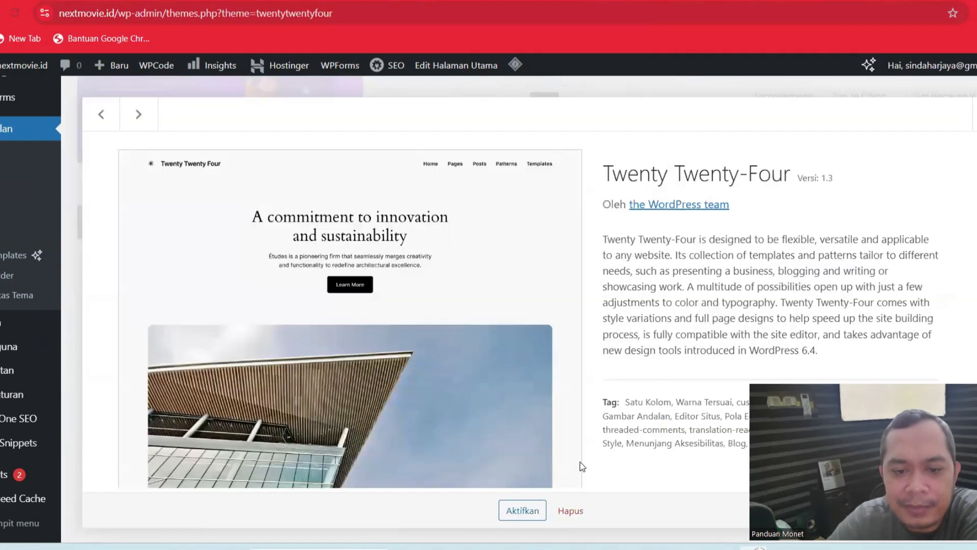
{"action": "left_click", "coordinate": [573, 512]}
{"action": "key", "text": "Return"}
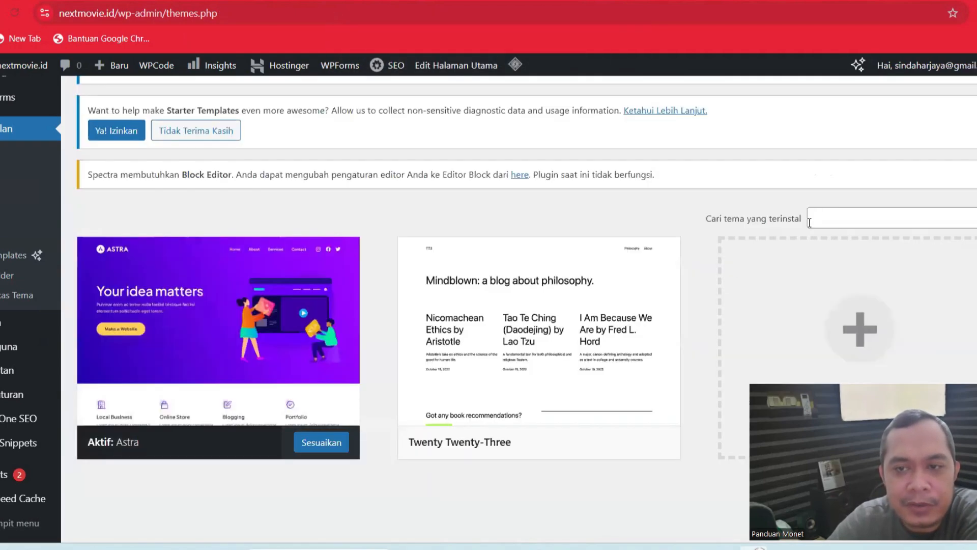
Step: Delete the inactive Twenty Twenty-Three theme, keeping only Astra installed
{"action": "mouse_move", "coordinate": [626, 414]}
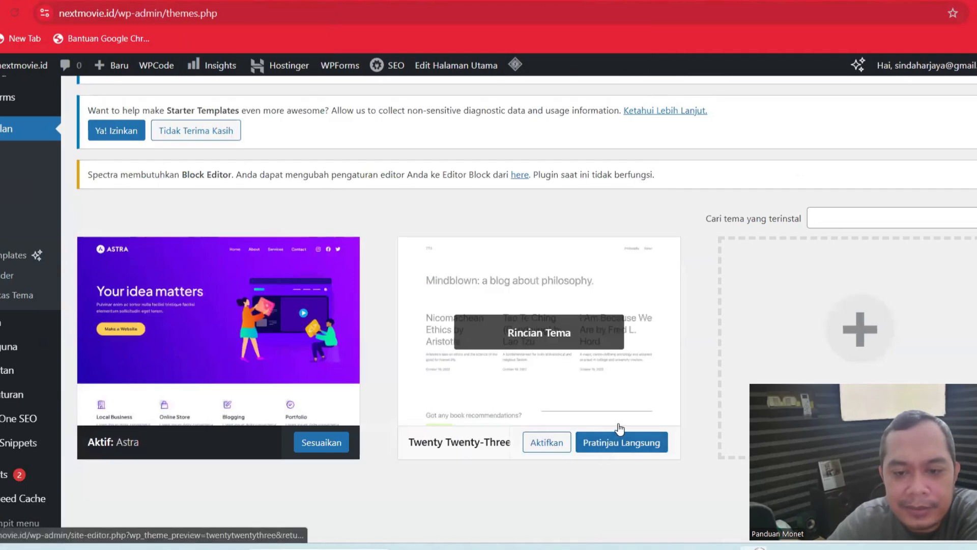
{"action": "left_click", "coordinate": [638, 401]}
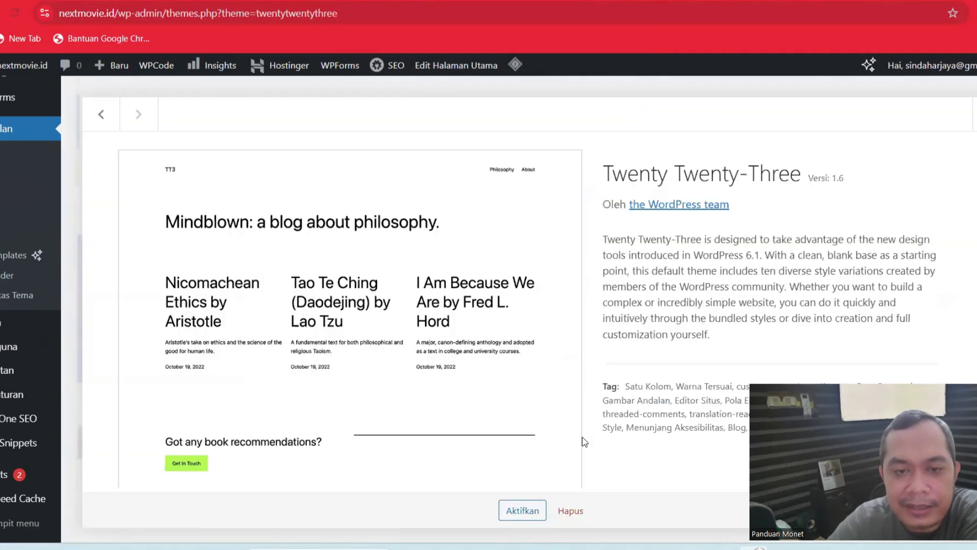
{"action": "left_click", "coordinate": [570, 511]}
{"action": "left_click", "coordinate": [542, 151]}
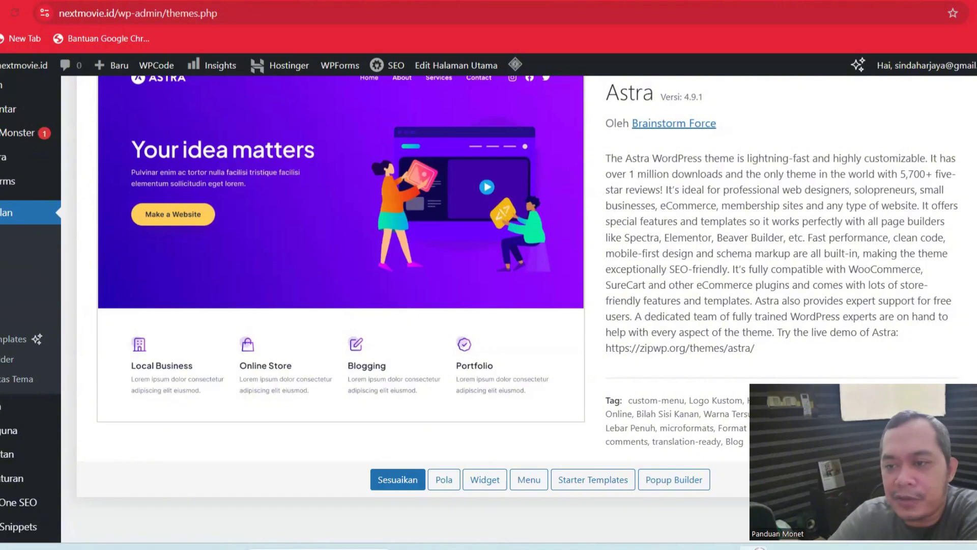
Step: Examine the active Astra theme's details, including its preview, description and tags
{"action": "scroll", "coordinate": [489, 306], "scroll_direction": "up", "scroll_amount": 6}
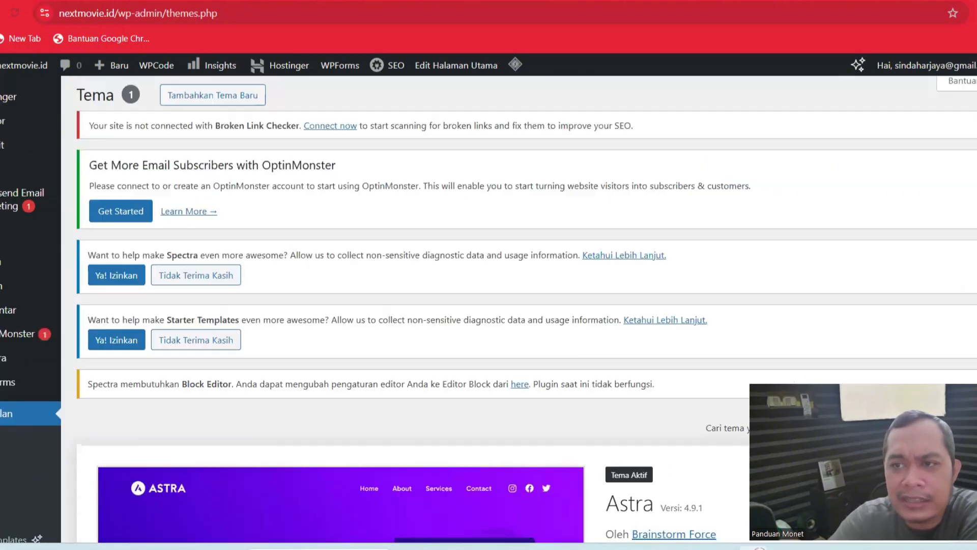
{"action": "scroll", "coordinate": [489, 306], "scroll_direction": "down", "scroll_amount": 3}
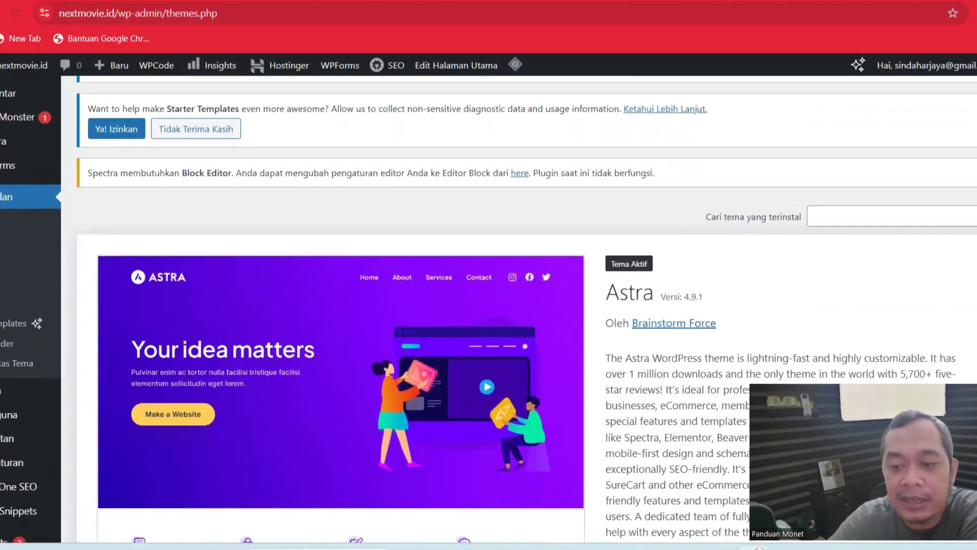
{"action": "scroll", "coordinate": [489, 305], "scroll_direction": "down", "scroll_amount": 1}
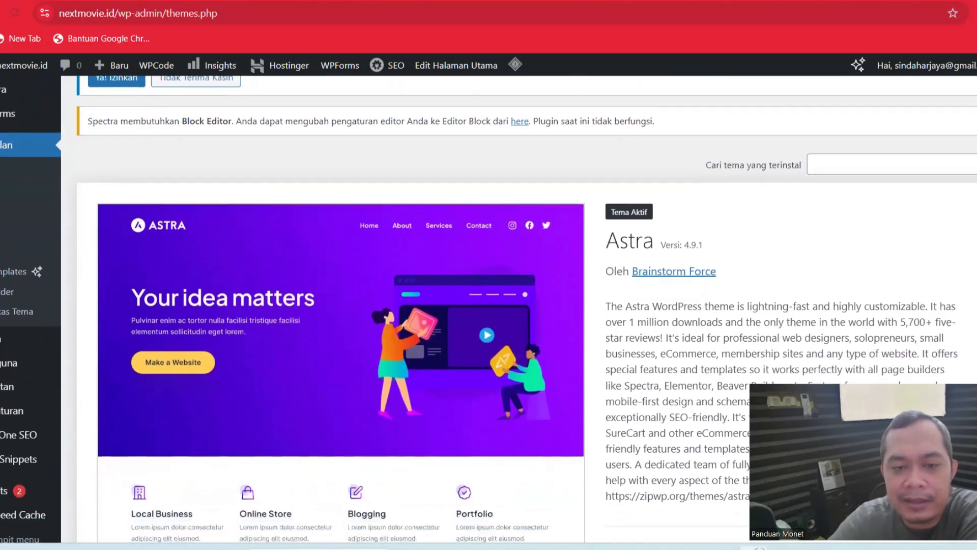
{"action": "scroll", "coordinate": [489, 305], "scroll_direction": "down", "scroll_amount": 1}
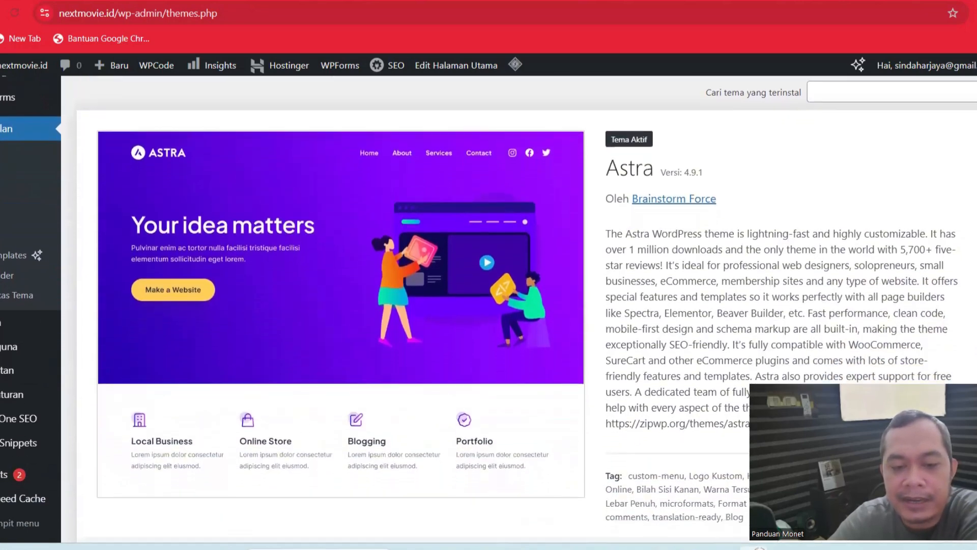
{"action": "scroll", "coordinate": [489, 306], "scroll_direction": "down", "scroll_amount": 1}
{"action": "scroll", "coordinate": [489, 305], "scroll_direction": "up", "scroll_amount": 1}
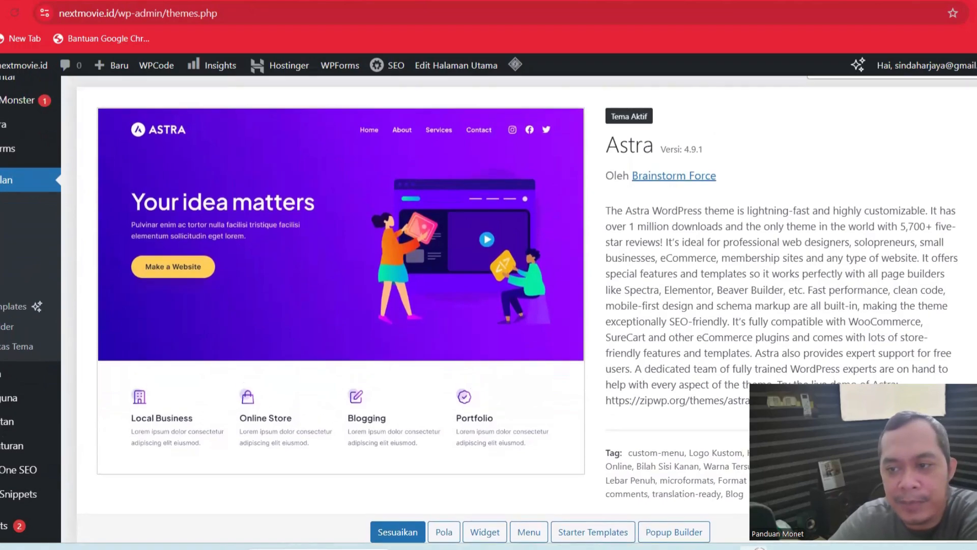
{"action": "scroll", "coordinate": [489, 306], "scroll_direction": "up", "scroll_amount": 5}
{"action": "scroll", "coordinate": [489, 305], "scroll_direction": "down", "scroll_amount": 6}
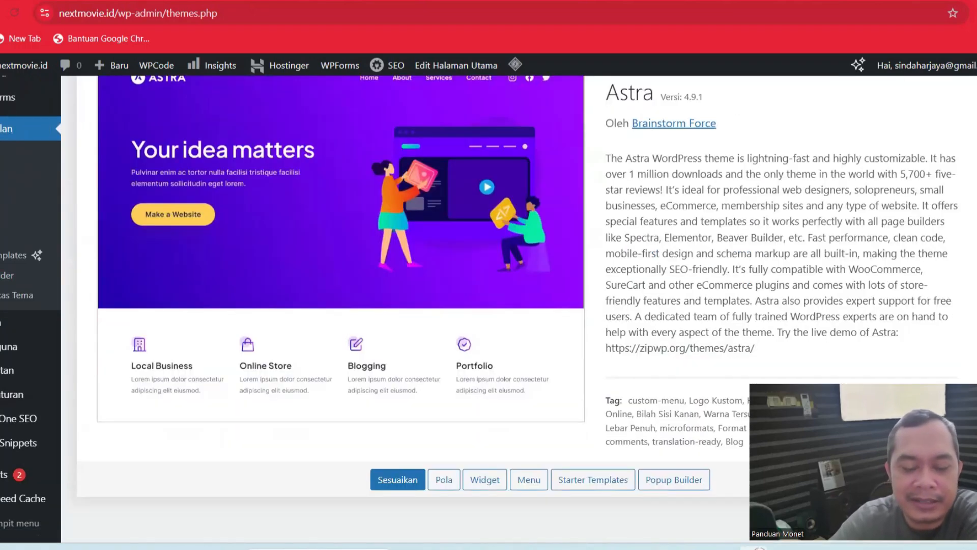
{"action": "scroll", "coordinate": [489, 305], "scroll_direction": "up", "scroll_amount": 7}
{"action": "scroll", "coordinate": [489, 305], "scroll_direction": "down", "scroll_amount": 5}
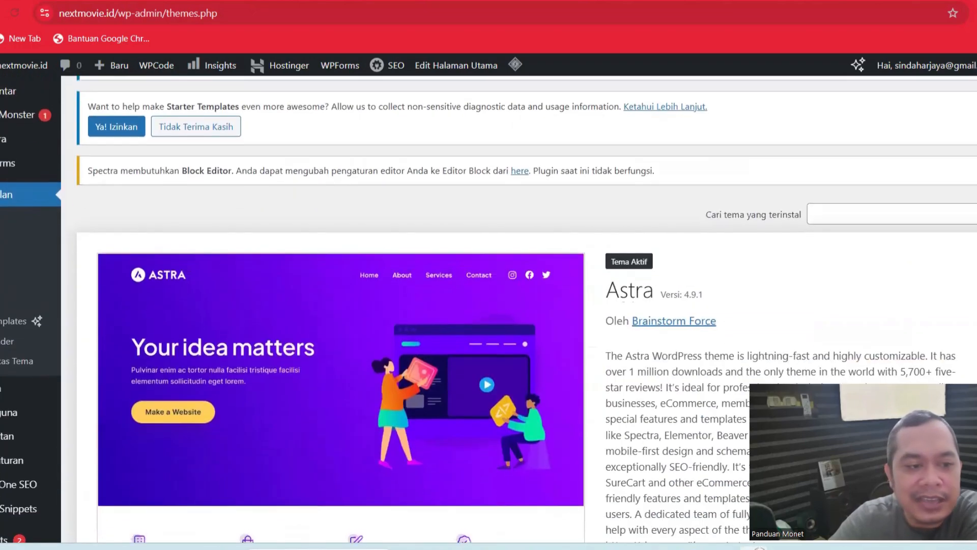
Step: Open the Astra theme in the Customizer and look through the homepage preview, from the hero banner to the lower sections
{"action": "scroll", "coordinate": [502, 385], "scroll_direction": "down", "scroll_amount": 3}
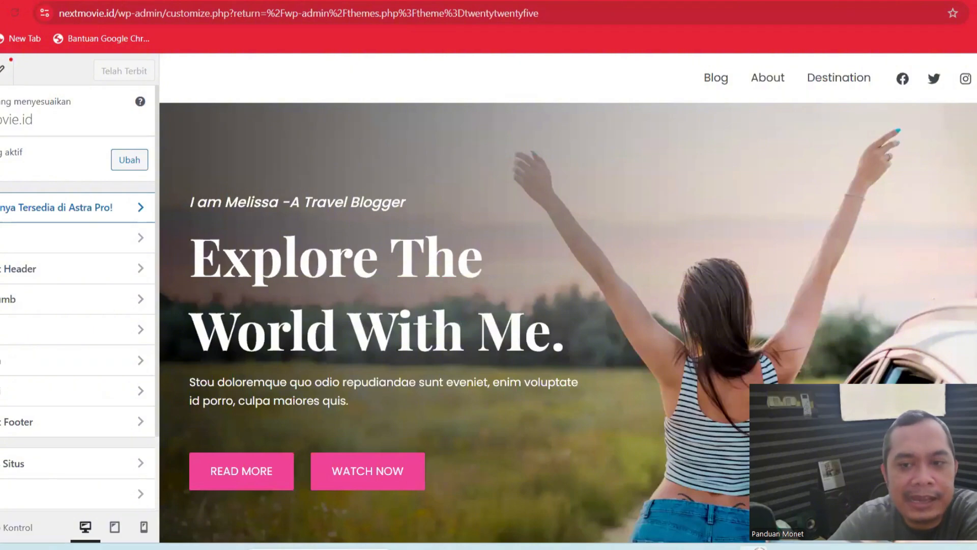
{"action": "scroll", "coordinate": [568, 298], "scroll_direction": "down", "scroll_amount": 10}
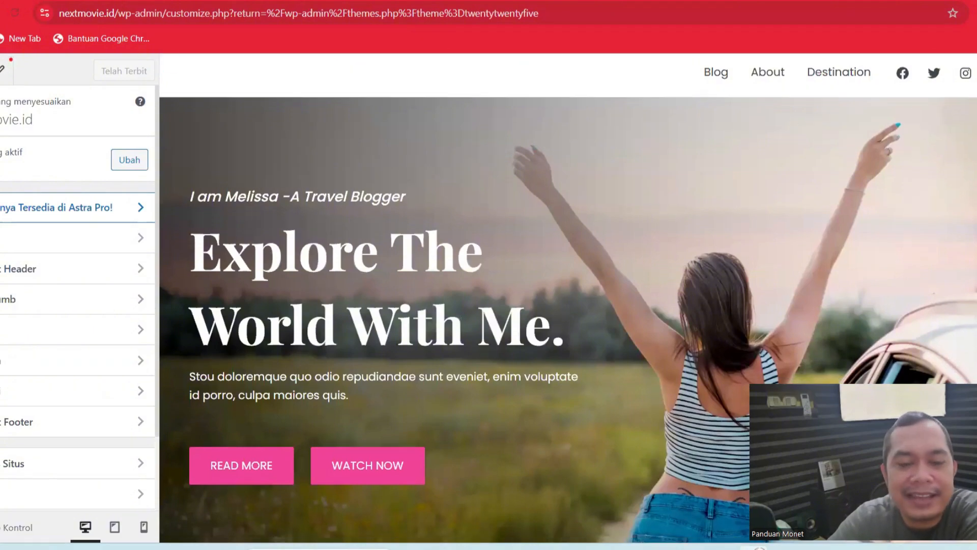
{"action": "scroll", "coordinate": [568, 297], "scroll_direction": "down", "scroll_amount": 15}
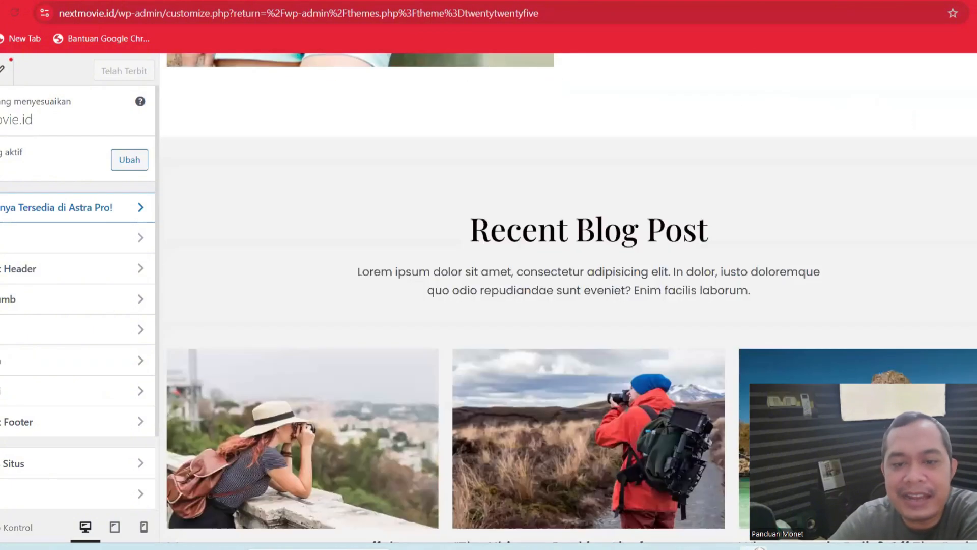
{"action": "scroll", "coordinate": [569, 298], "scroll_direction": "up", "scroll_amount": 12}
{"action": "scroll", "coordinate": [568, 298], "scroll_direction": "down", "scroll_amount": 10}
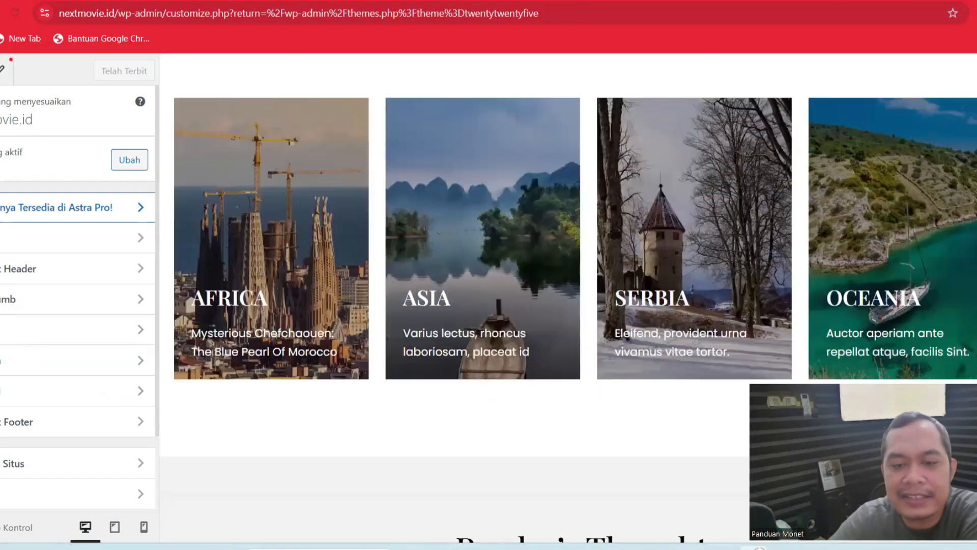
{"action": "scroll", "coordinate": [568, 298], "scroll_direction": "down", "scroll_amount": 10}
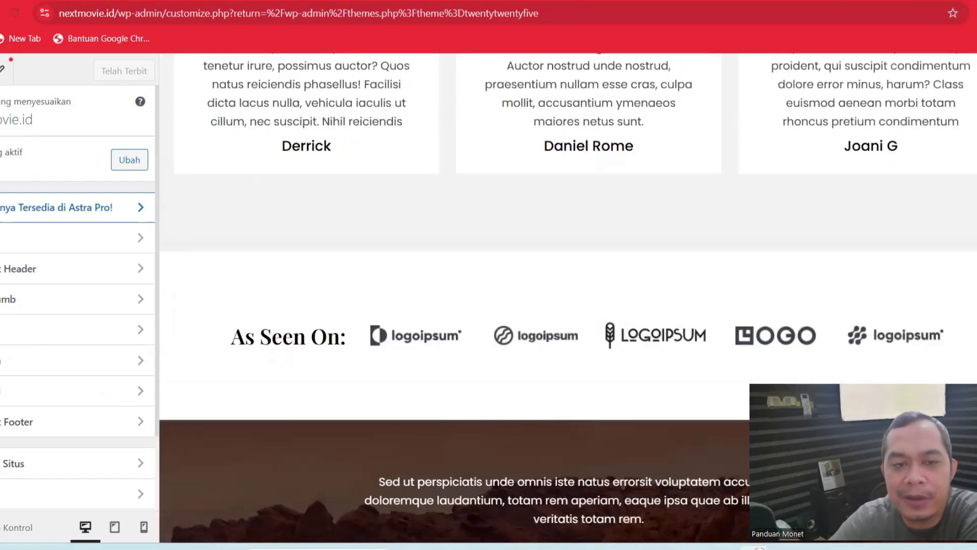
{"action": "scroll", "coordinate": [568, 297], "scroll_direction": "down", "scroll_amount": 5}
{"action": "scroll", "coordinate": [568, 298], "scroll_direction": "up", "scroll_amount": 12}
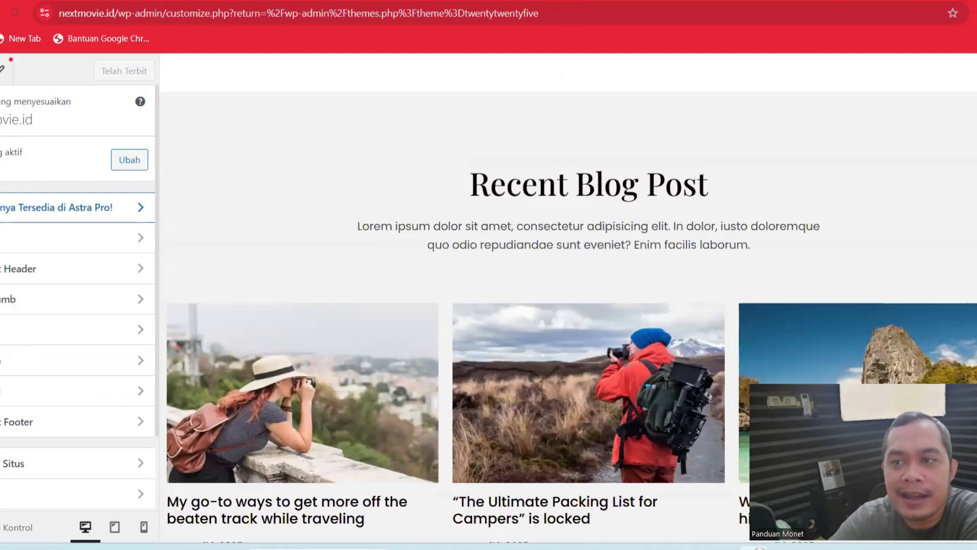
{"action": "scroll", "coordinate": [568, 297], "scroll_direction": "up", "scroll_amount": 15}
{"action": "scroll", "coordinate": [569, 298], "scroll_direction": "down", "scroll_amount": 5}
{"action": "scroll", "coordinate": [568, 297], "scroll_direction": "up", "scroll_amount": 5}
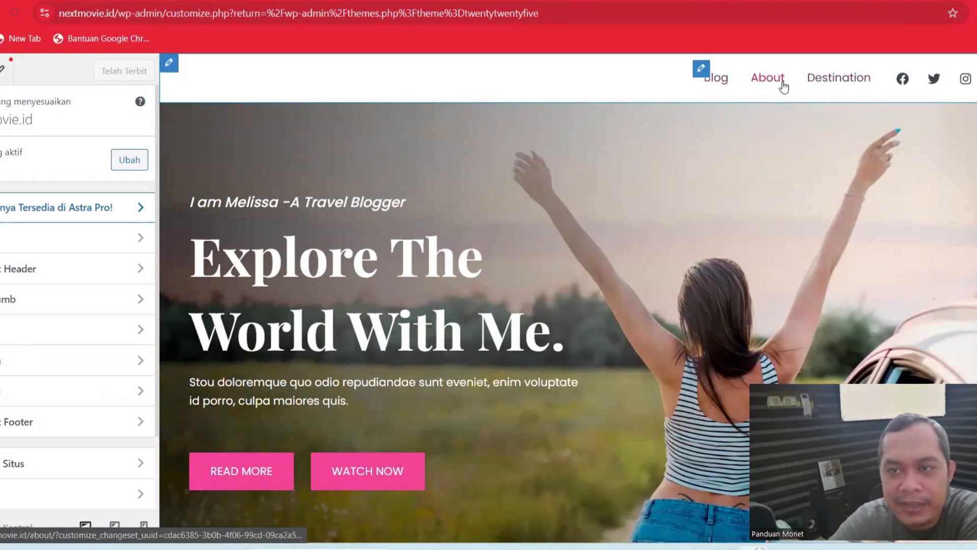
Step: Examine the homepage preview's travel story, subscription, Featured Destination and As Seen On sections, returning to the hero banner
{"action": "scroll", "coordinate": [565, 298], "scroll_direction": "down", "scroll_amount": 8}
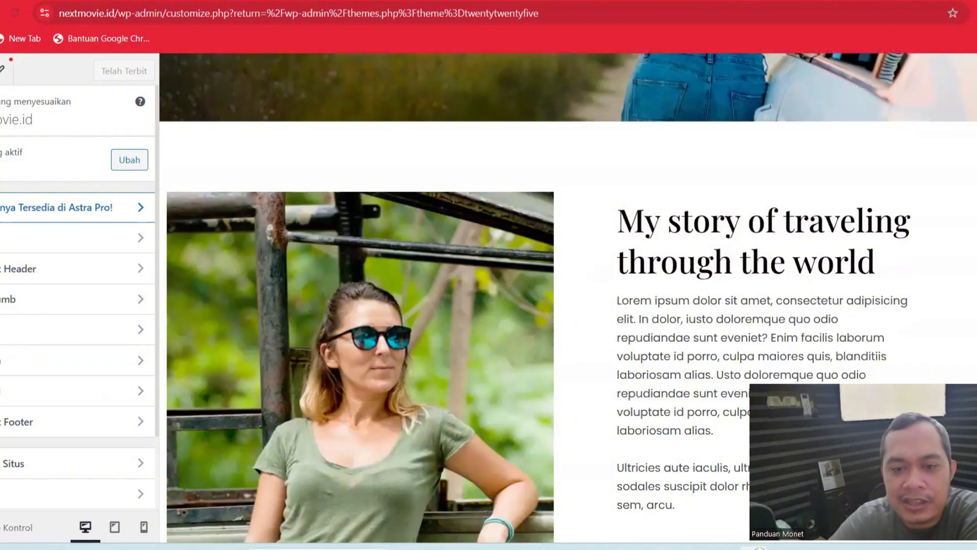
{"action": "scroll", "coordinate": [568, 298], "scroll_direction": "down", "scroll_amount": 20}
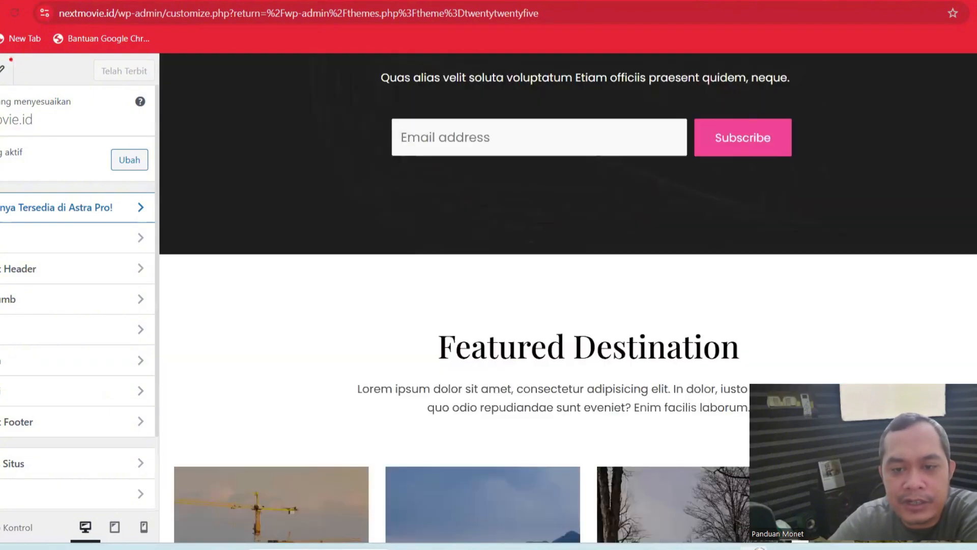
{"action": "scroll", "coordinate": [568, 298], "scroll_direction": "down", "scroll_amount": 18}
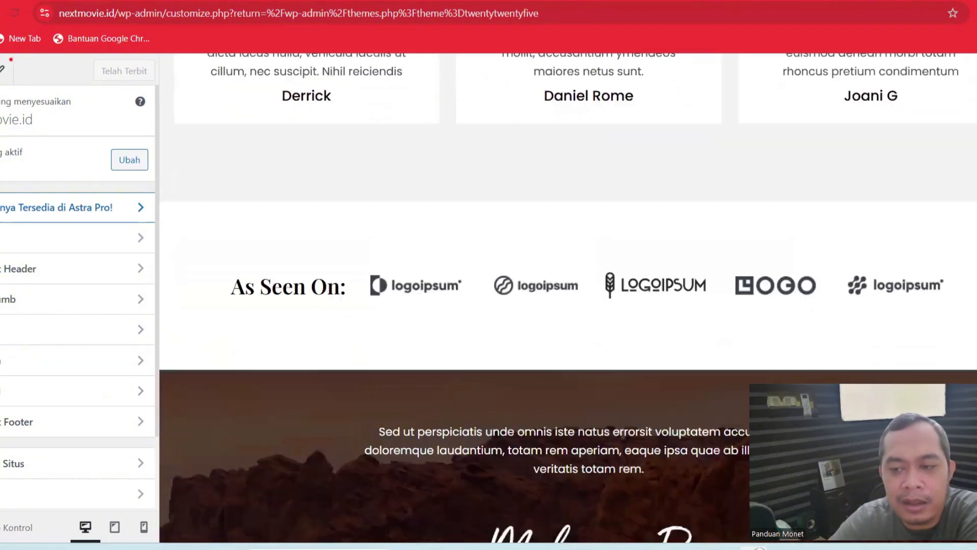
{"action": "scroll", "coordinate": [568, 298], "scroll_direction": "up", "scroll_amount": 10}
{"action": "scroll", "coordinate": [569, 297], "scroll_direction": "up", "scroll_amount": 20}
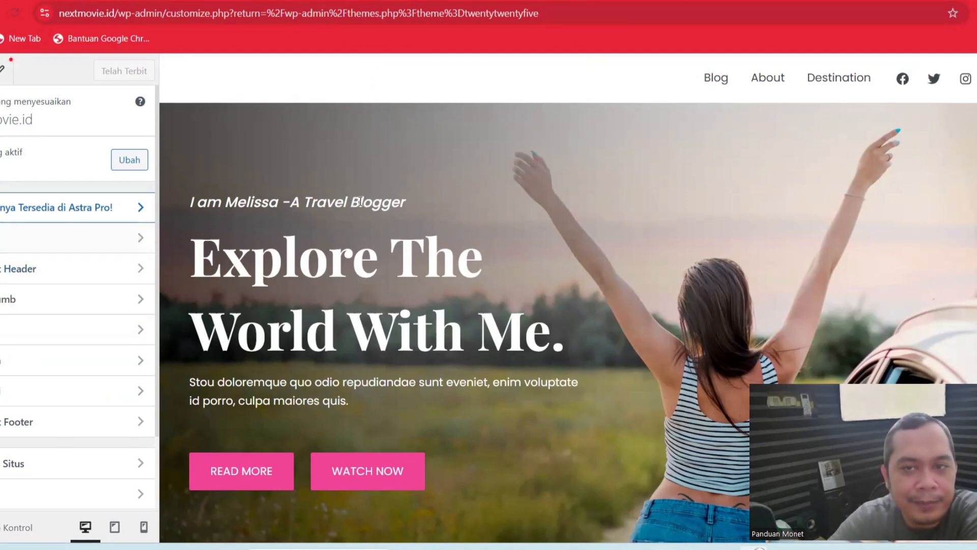
{"action": "scroll", "coordinate": [361, 203], "scroll_direction": "down", "scroll_amount": 2}
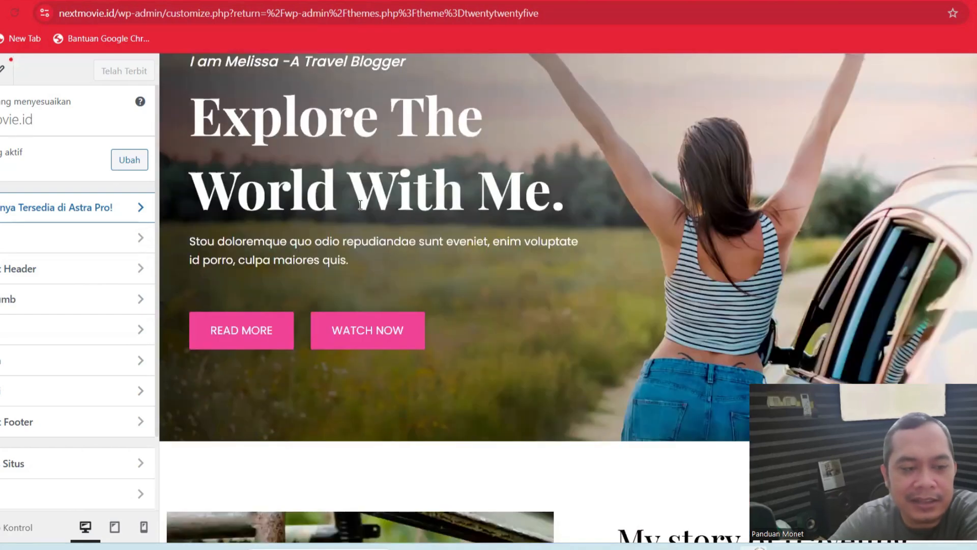
{"action": "scroll", "coordinate": [360, 204], "scroll_direction": "up", "scroll_amount": 2}
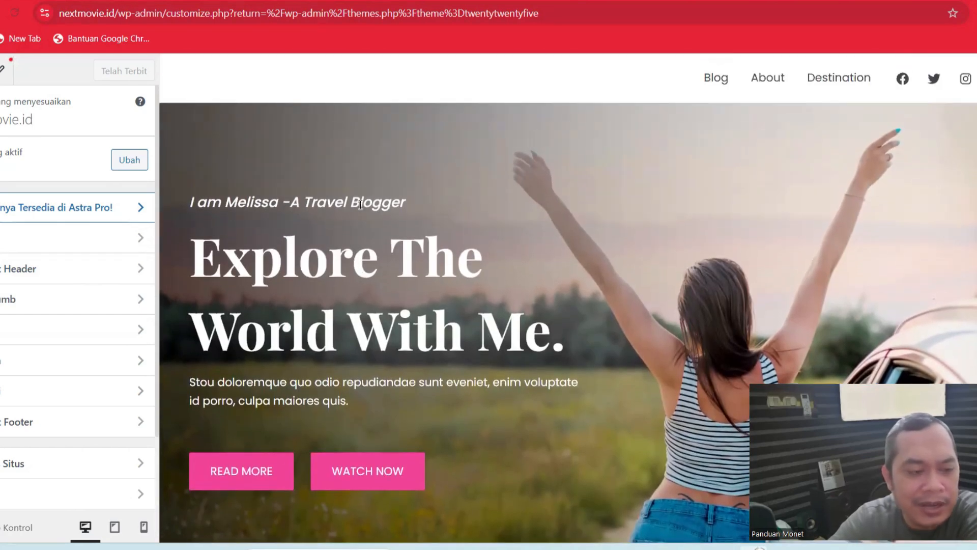
Step: Set the container layout to Normal in the Single Page settings under Halaman
{"action": "scroll", "coordinate": [68, 329], "scroll_direction": "down", "scroll_amount": 2}
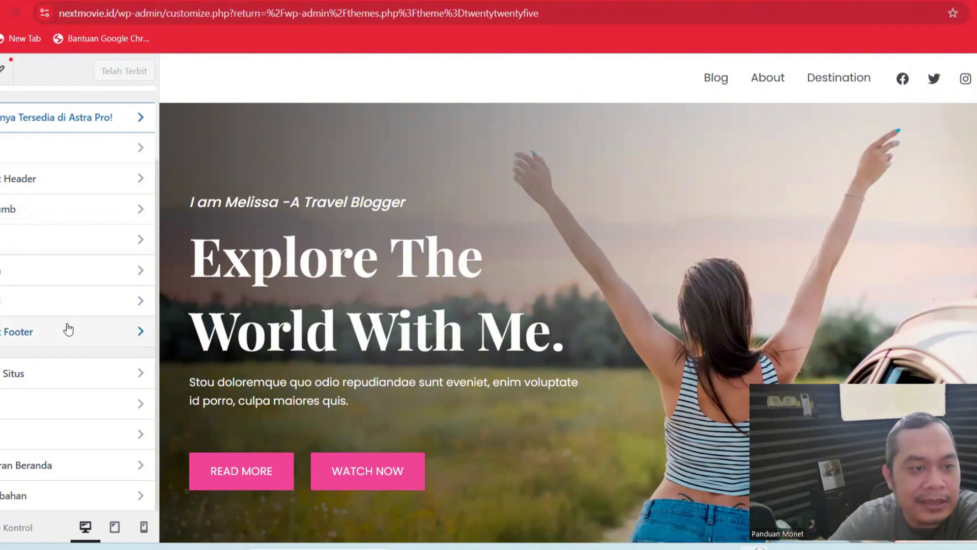
{"action": "left_click", "coordinate": [103, 276]}
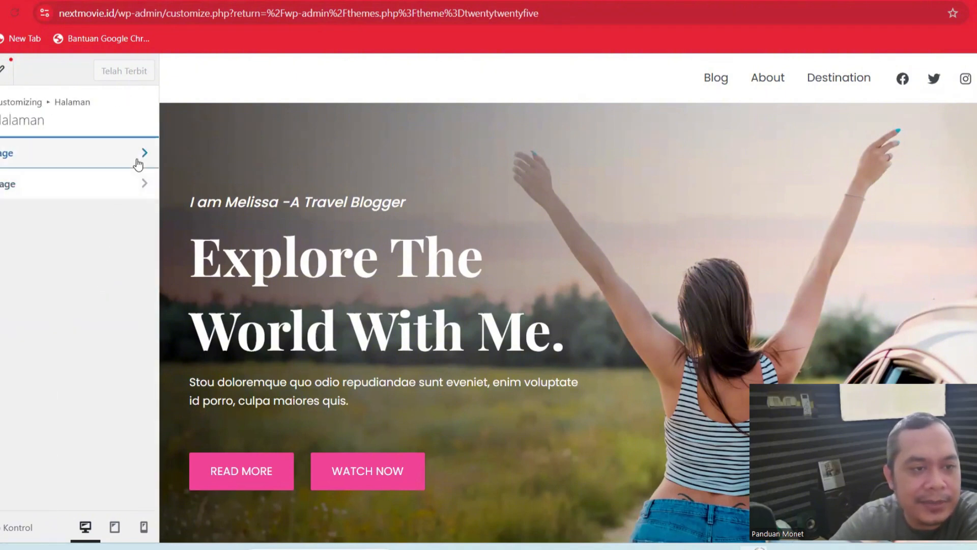
{"action": "left_click", "coordinate": [136, 164]}
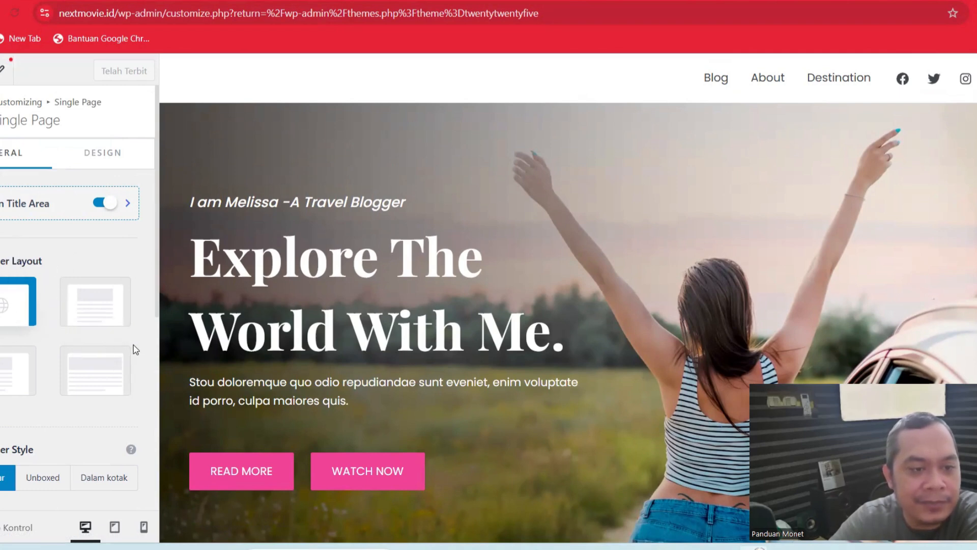
{"action": "scroll", "coordinate": [136, 349], "scroll_direction": "down", "scroll_amount": 2}
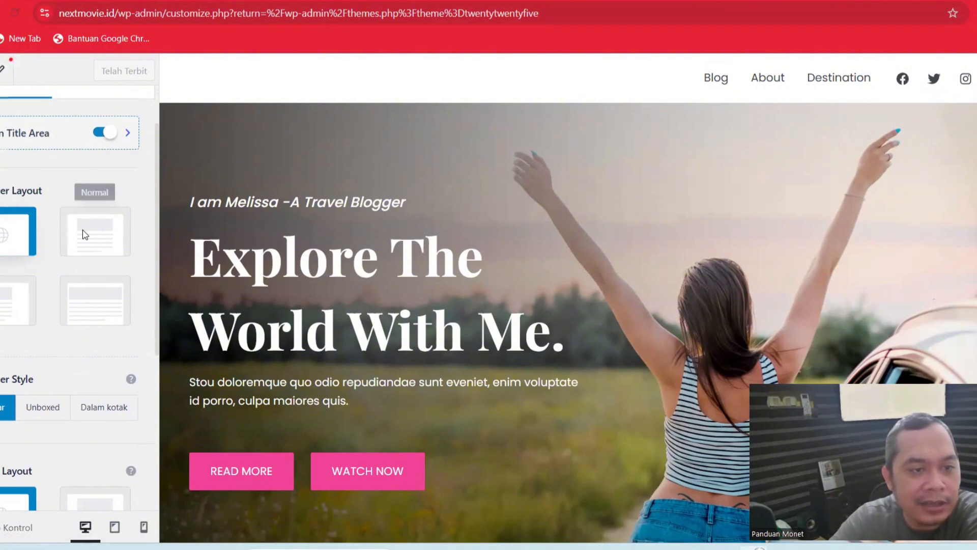
{"action": "left_click", "coordinate": [112, 237]}
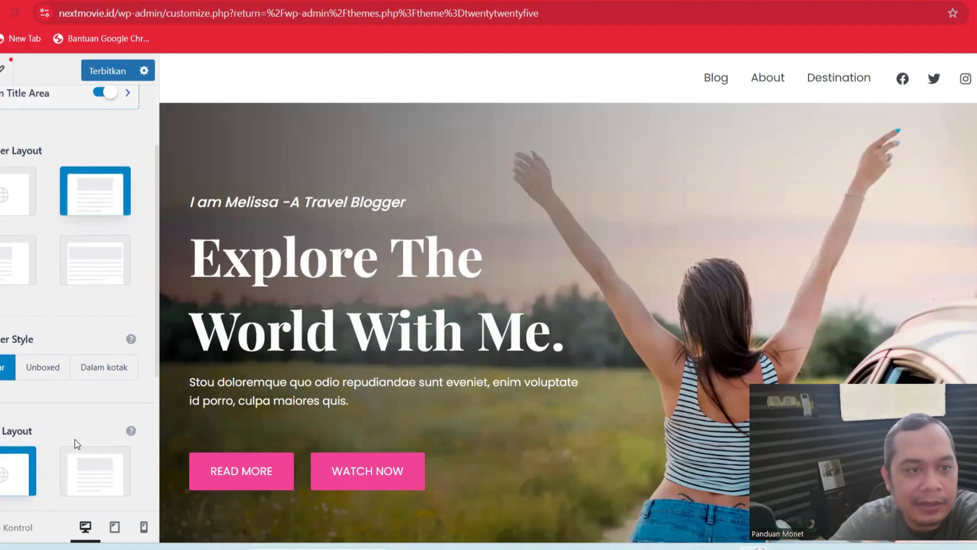
Step: Look over the remaining Single Page layout, style and content width options, and publish the layout change
{"action": "scroll", "coordinate": [75, 439], "scroll_direction": "up", "scroll_amount": 1}
{"action": "scroll", "coordinate": [75, 439], "scroll_direction": "down", "scroll_amount": 3}
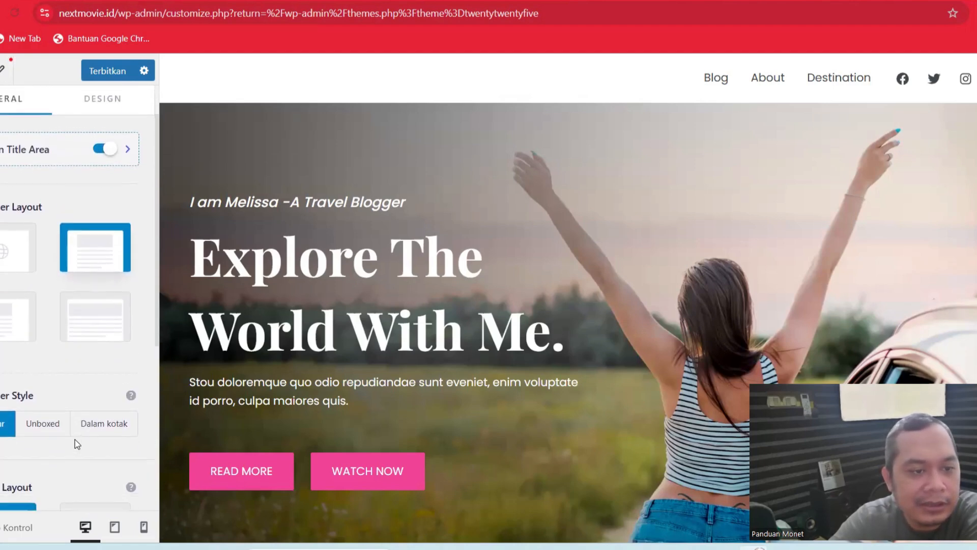
{"action": "left_click_drag", "start_coordinate": [156, 242], "coordinate": [156, 295]}
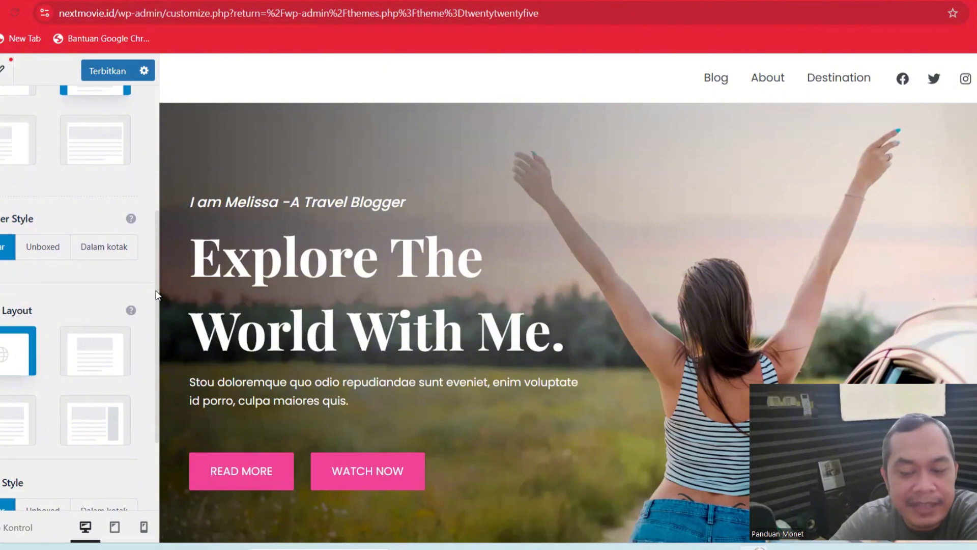
{"action": "left_click_drag", "start_coordinate": [157, 295], "coordinate": [156, 418]}
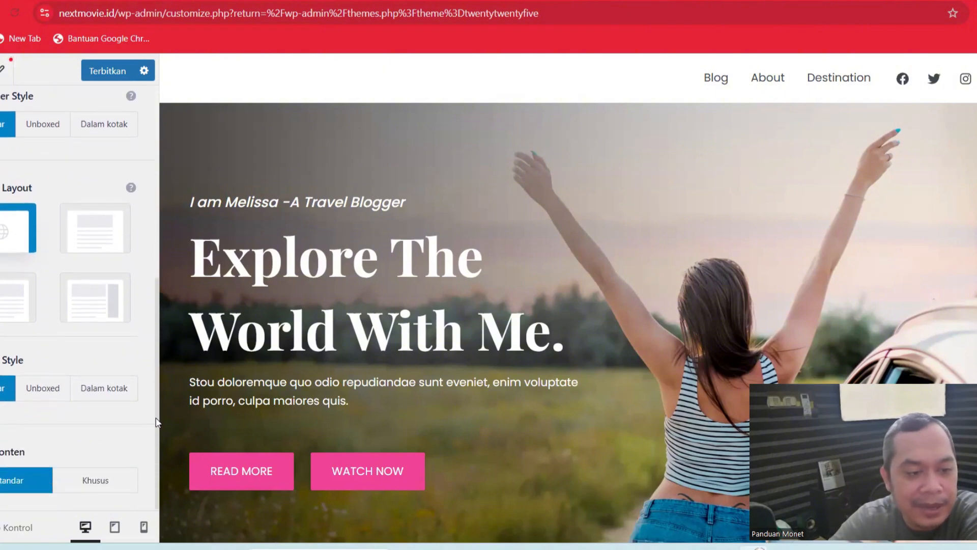
{"action": "left_click_drag", "start_coordinate": [163, 310], "coordinate": [173, 140]}
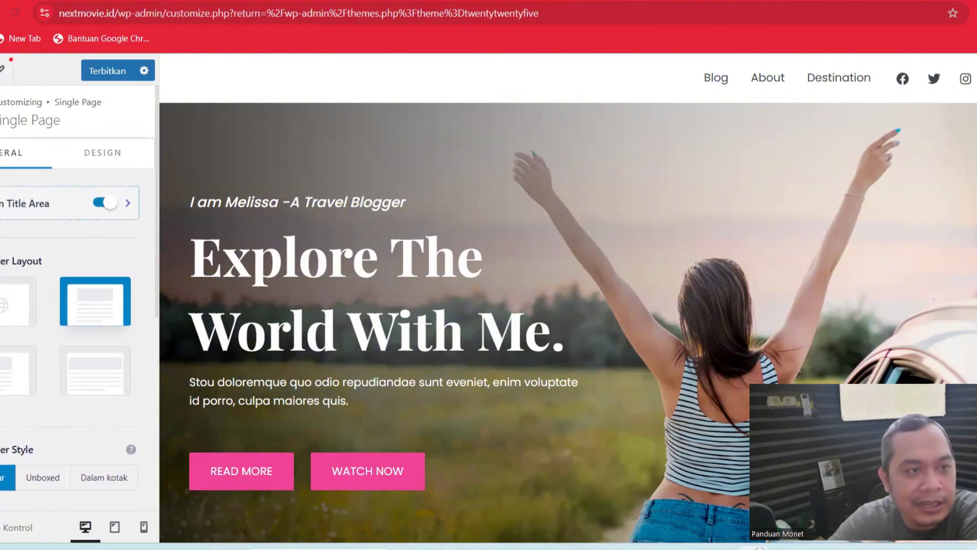
{"action": "left_click", "coordinate": [108, 74]}
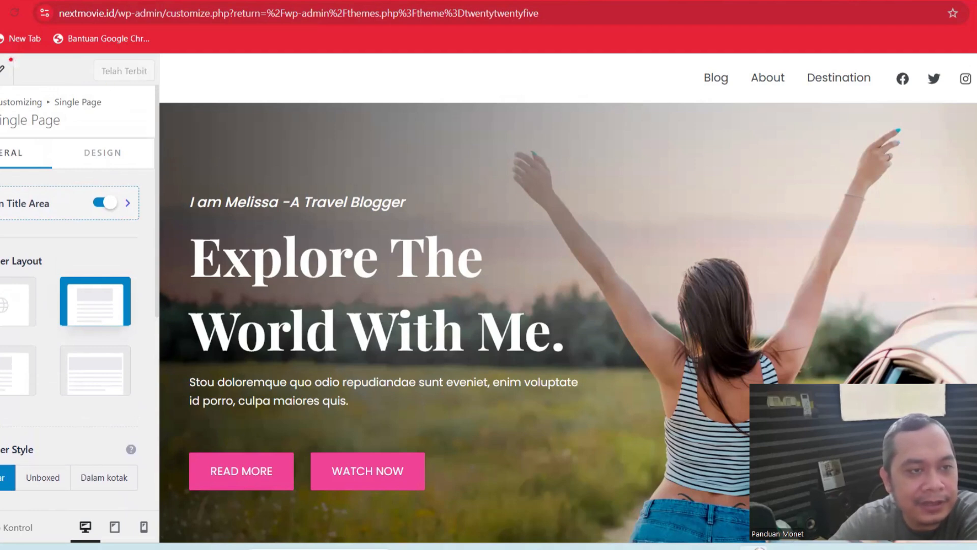
Step: Check the Search Page settings under Halaman and return to the main Customizer options
{"action": "left_click", "coordinate": [0, 112]}
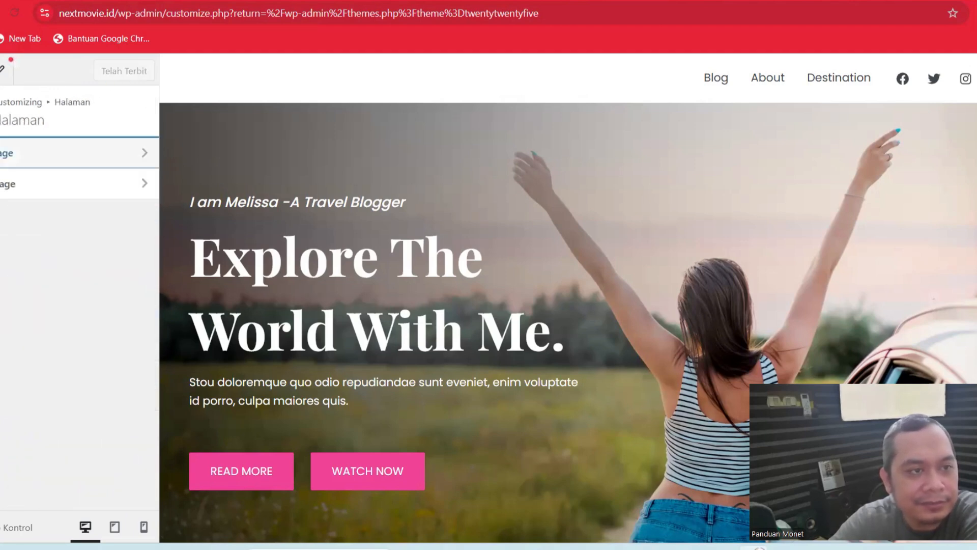
{"action": "left_click", "coordinate": [28, 187]}
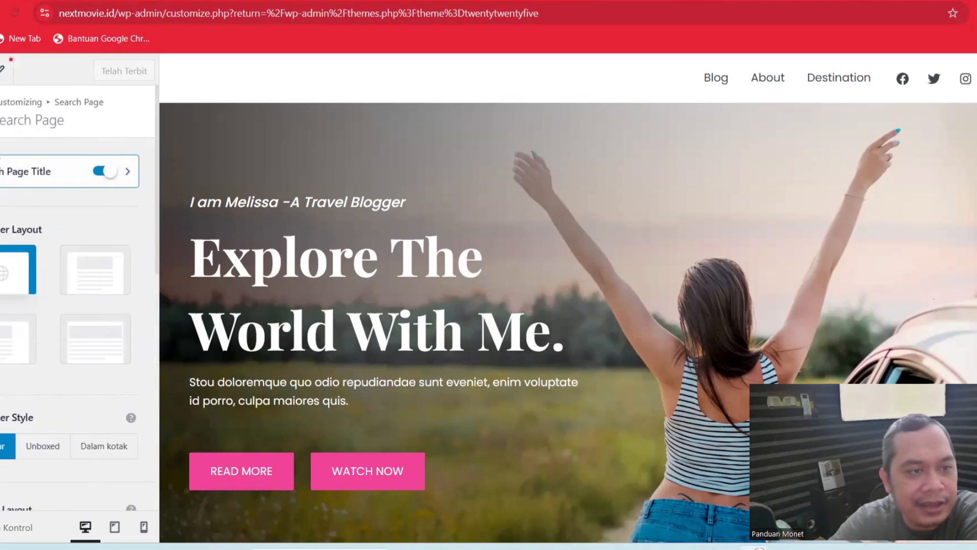
{"action": "left_click", "coordinate": [0, 112]}
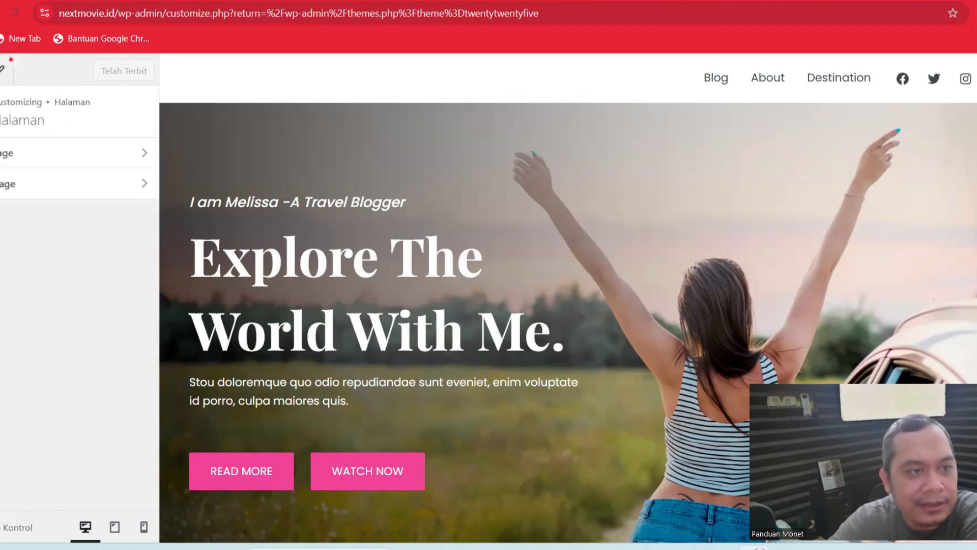
{"action": "left_click", "coordinate": [0, 112]}
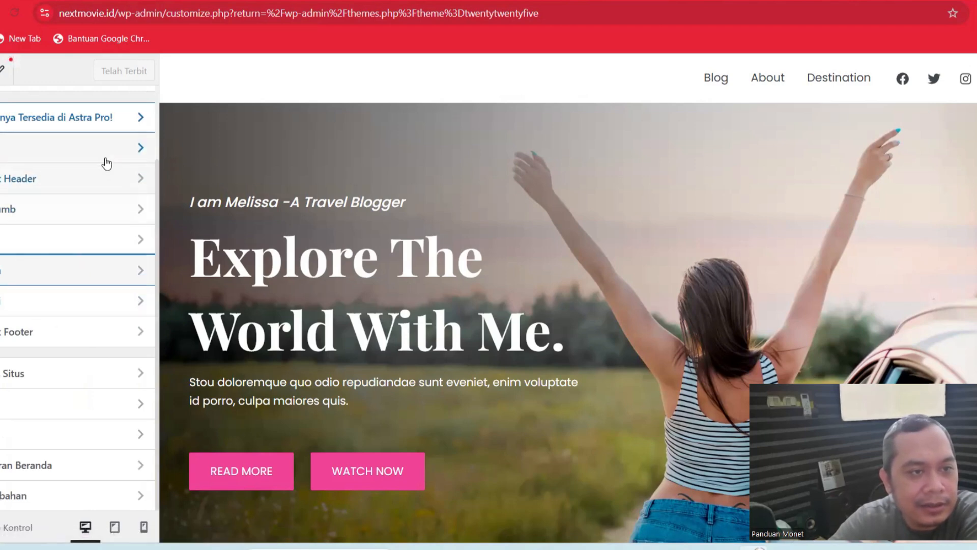
Step: Open the Site Title & Logo settings in the header builder and start choosing a logo file to upload
{"action": "left_click", "coordinate": [106, 179]}
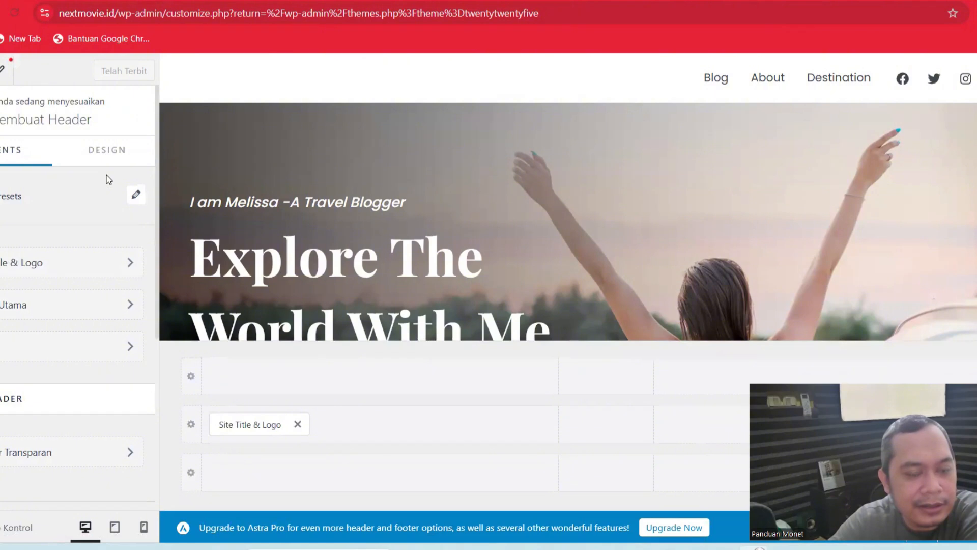
{"action": "left_click", "coordinate": [113, 274]}
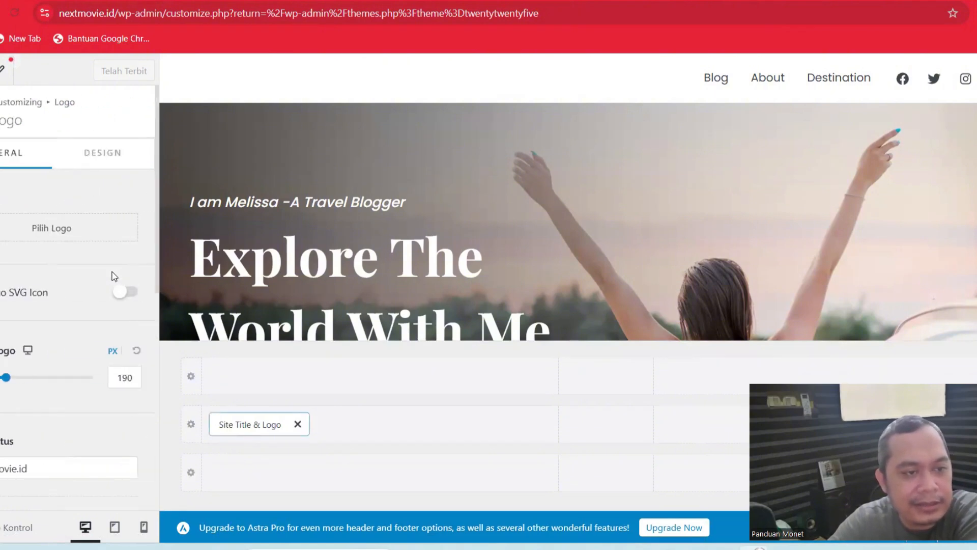
{"action": "left_click", "coordinate": [69, 234]}
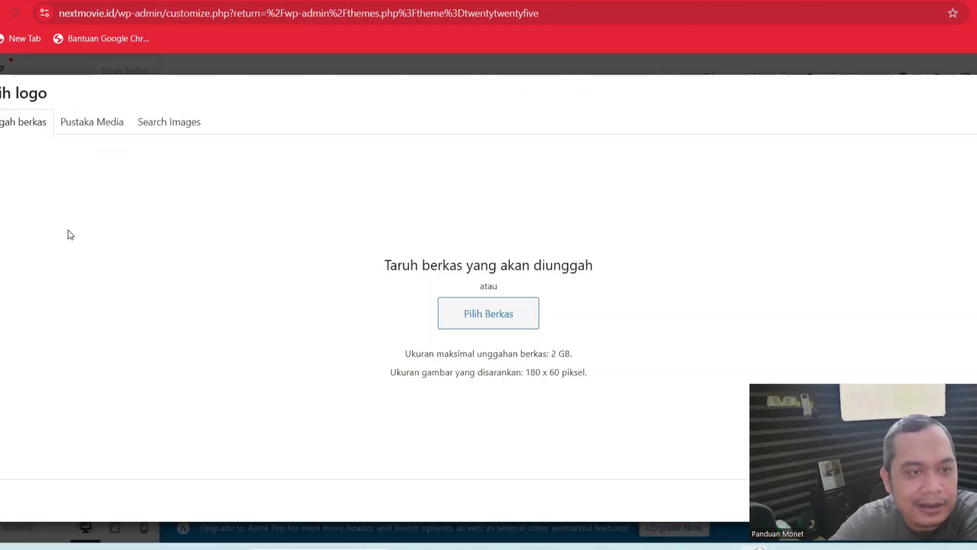
{"action": "left_click", "coordinate": [456, 315]}
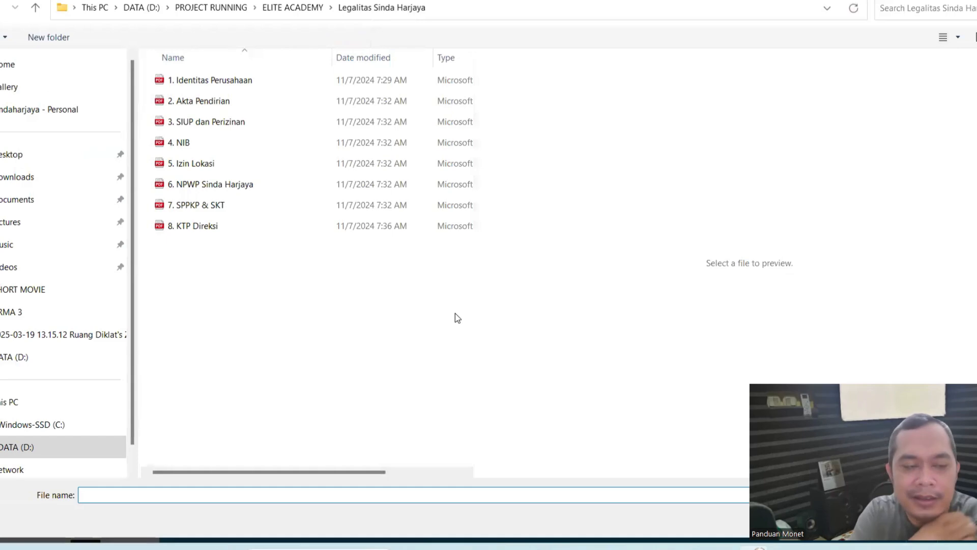
Step: Upload the background-removed Sabriana TV logo, the file ending in "featuring_0-removebg-preview", from the Downloads folder
{"action": "left_click", "coordinate": [43, 178]}
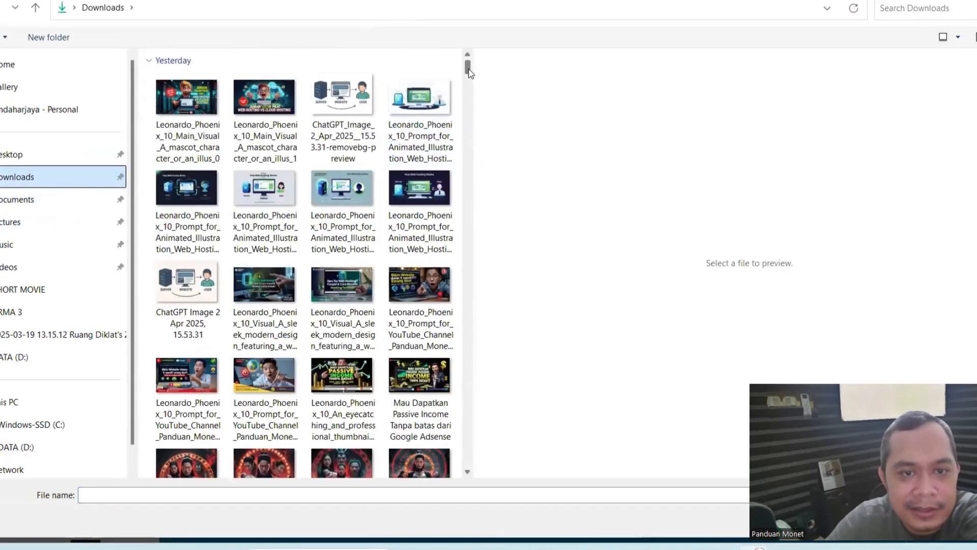
{"action": "left_click_drag", "start_coordinate": [467, 67], "coordinate": [484, 152]}
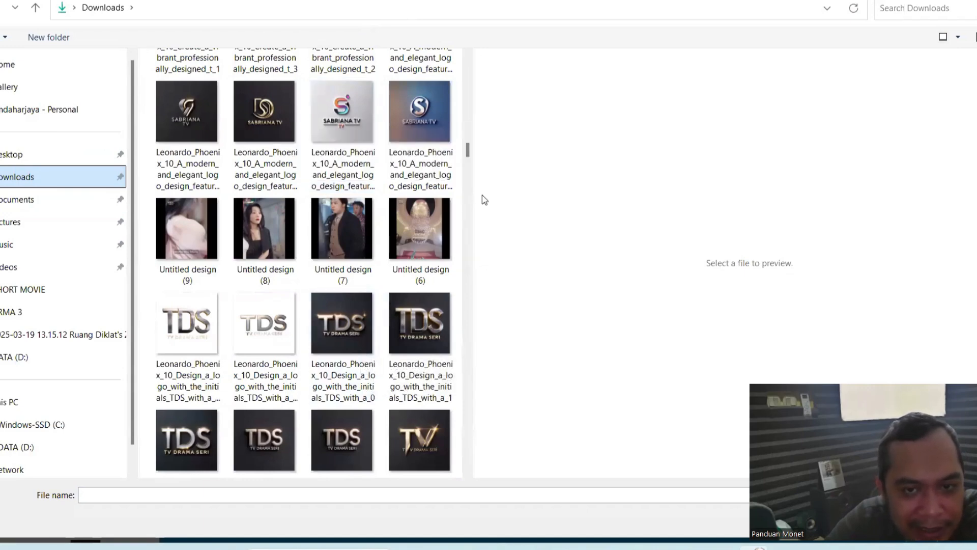
{"action": "left_click_drag", "start_coordinate": [467, 151], "coordinate": [470, 154]}
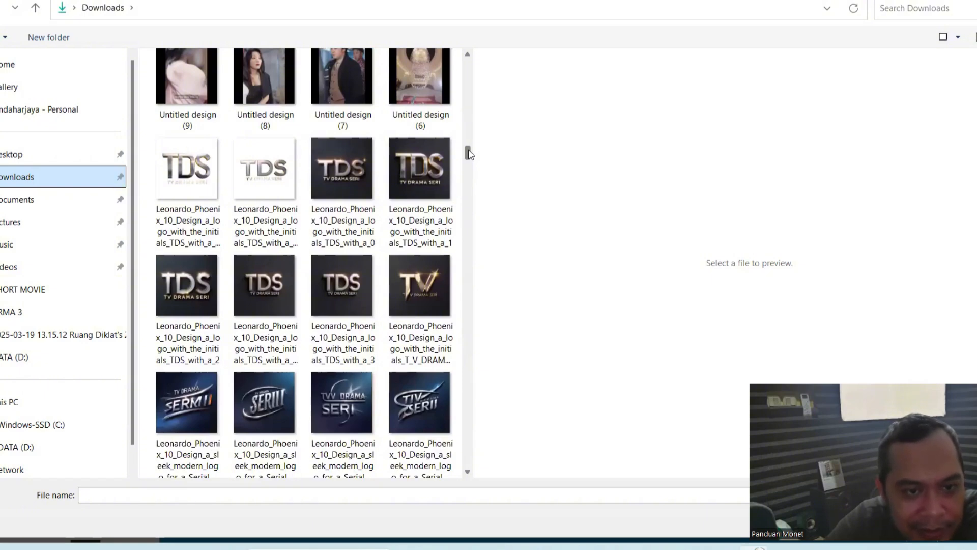
{"action": "left_click_drag", "start_coordinate": [470, 152], "coordinate": [471, 148]}
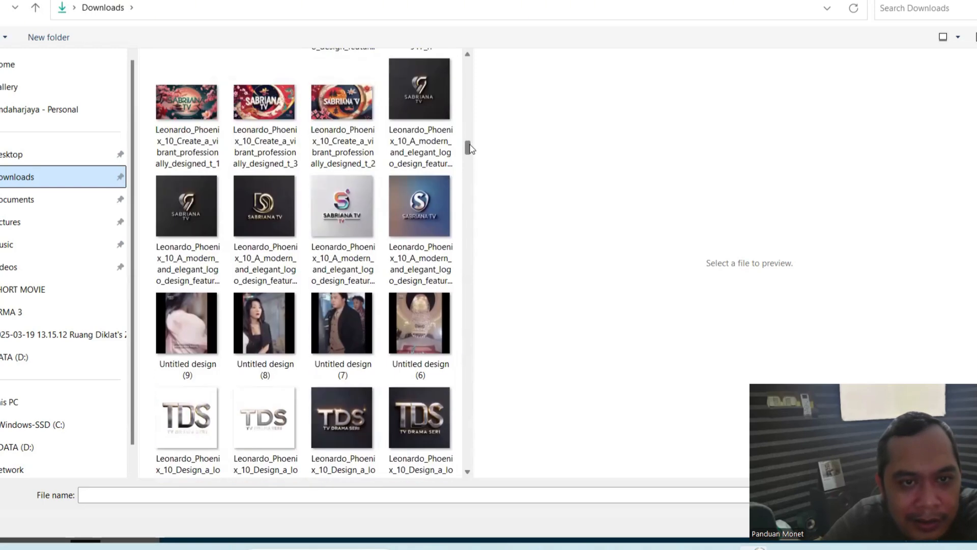
{"action": "scroll", "coordinate": [471, 149], "scroll_direction": "up", "scroll_amount": 1}
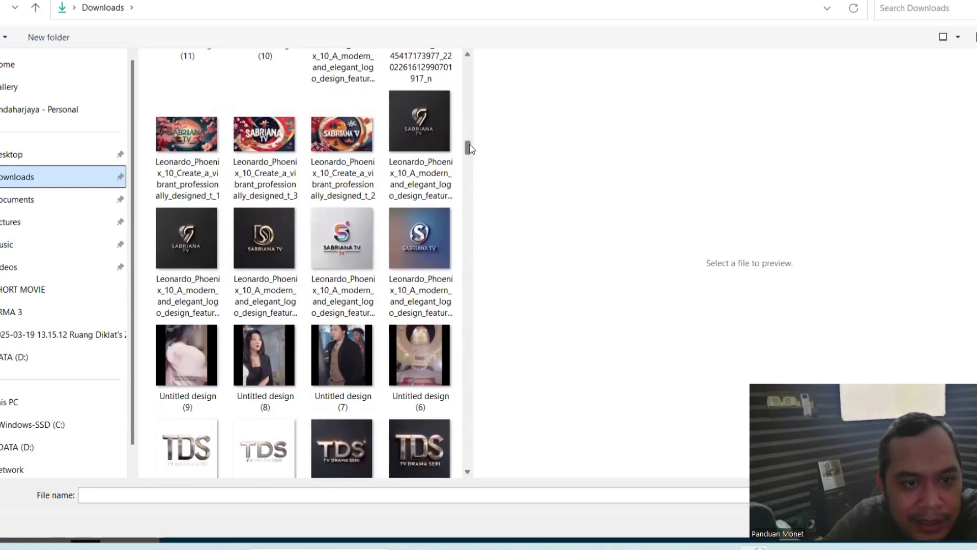
{"action": "left_click", "coordinate": [276, 236]}
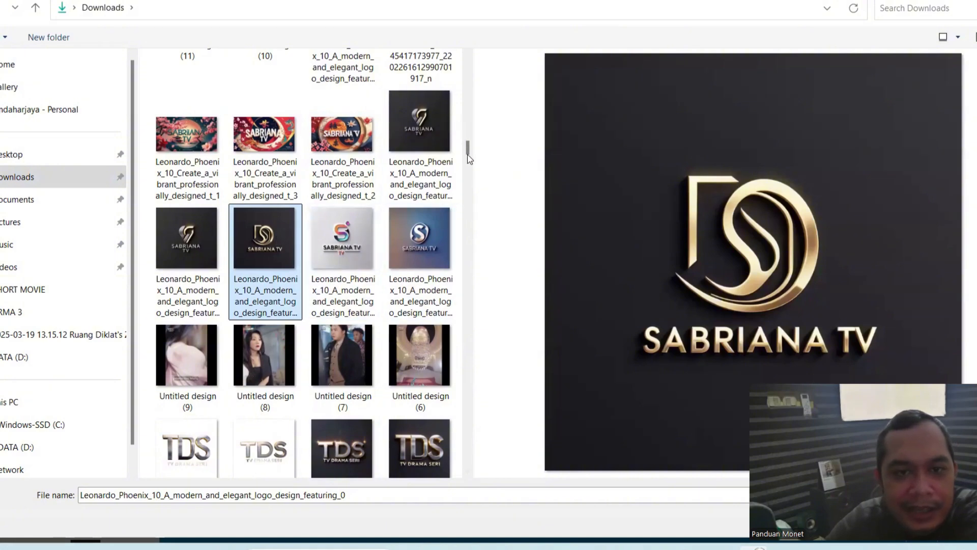
{"action": "left_click_drag", "start_coordinate": [469, 147], "coordinate": [470, 145]}
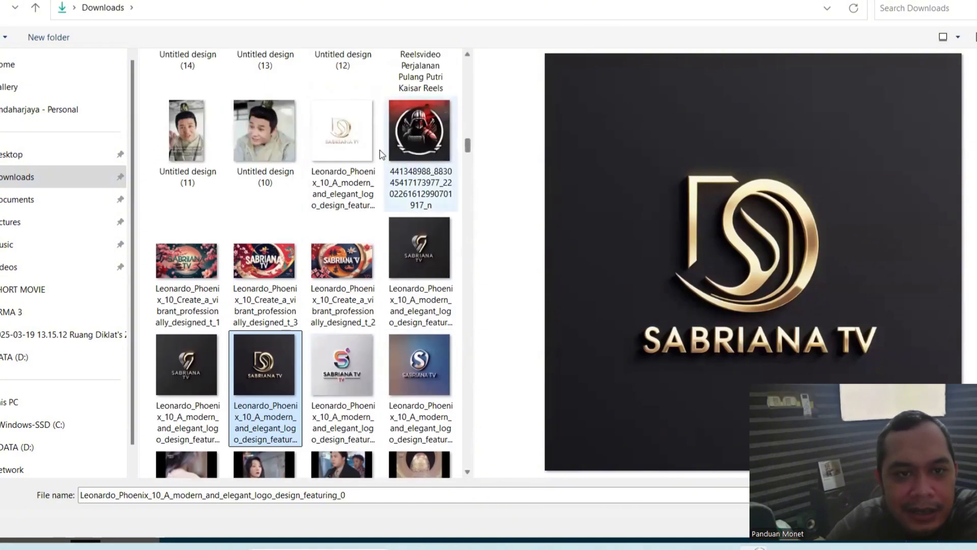
{"action": "left_click", "coordinate": [354, 146]}
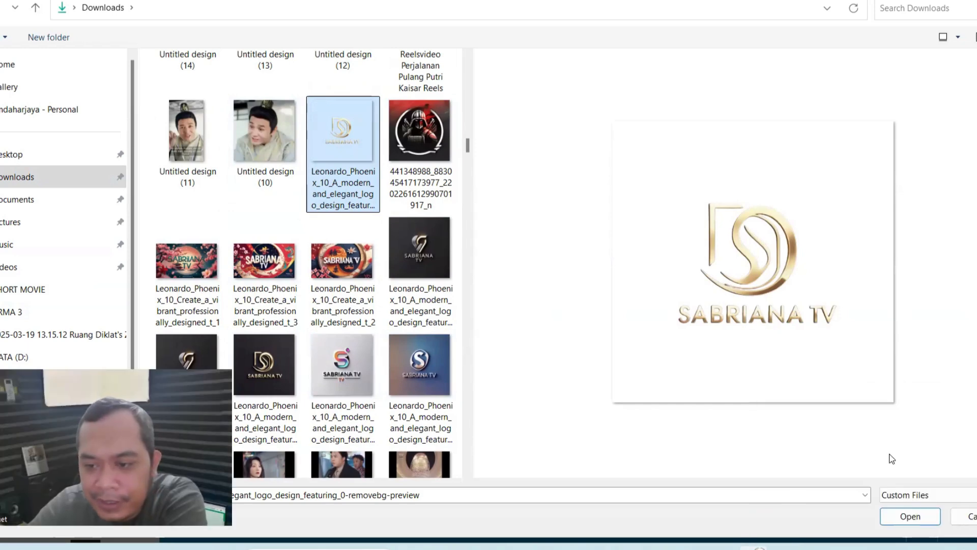
{"action": "left_click", "coordinate": [922, 518]}
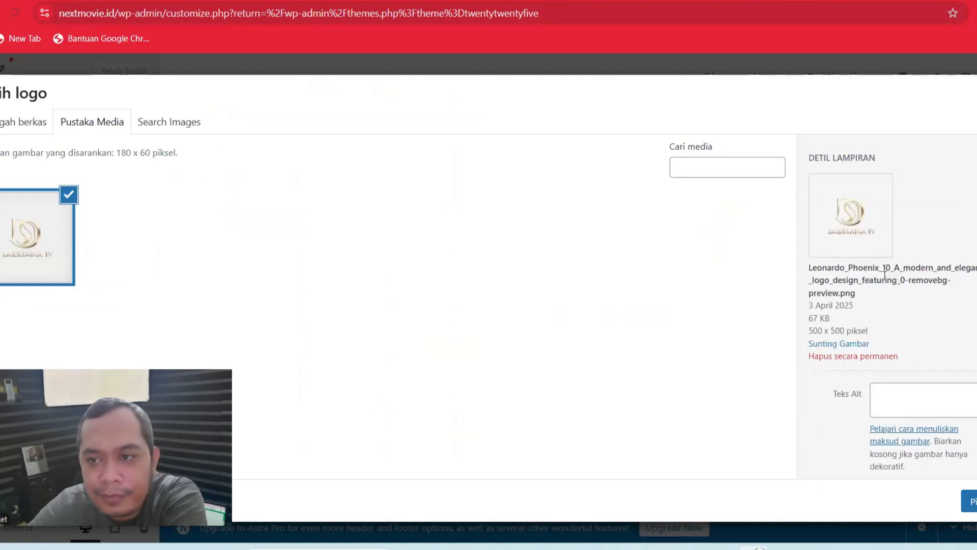
Step: Set the logo's alt text to "Drama Serial Terbaru: Drama China, Drama Korea, Drama Jepang, Sinetron Indonesia dan Film Pendek - Short Movie"
{"action": "left_click", "coordinate": [920, 400]}
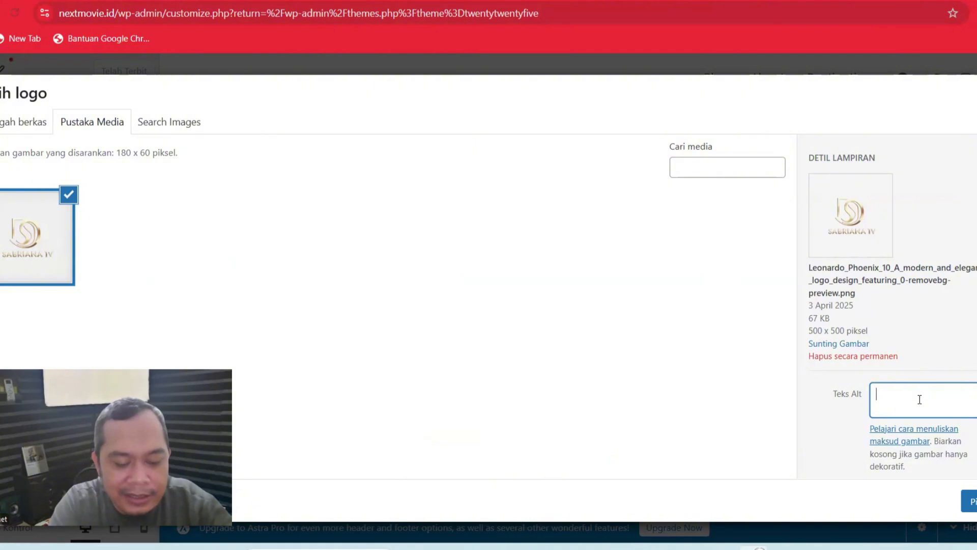
{"action": "type", "text": "Dr"}
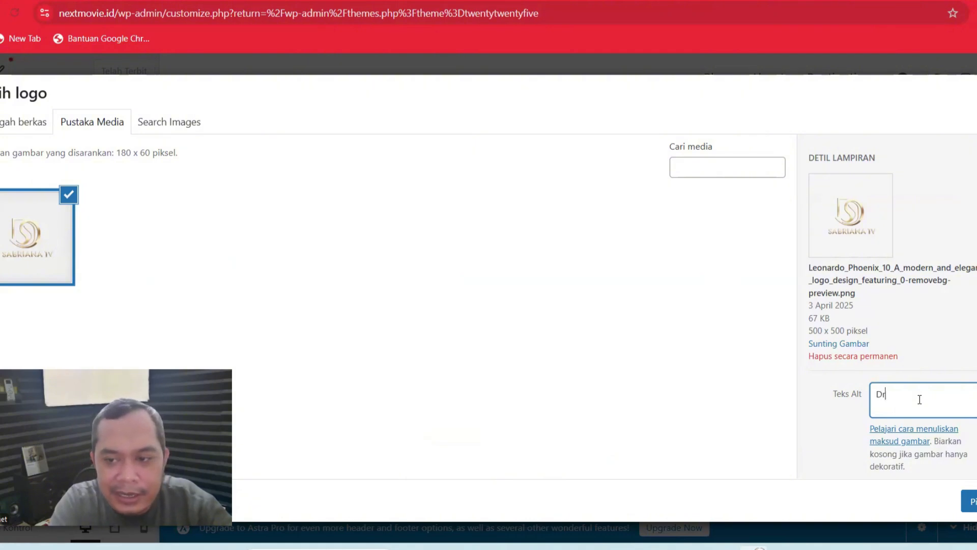
{"action": "type", "text": "ama"}
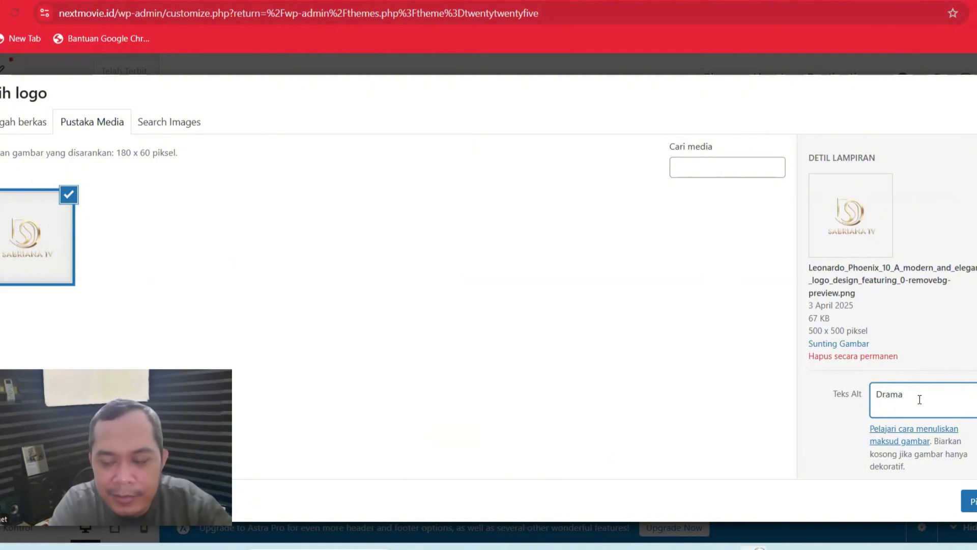
{"action": "type", "text": " S"}
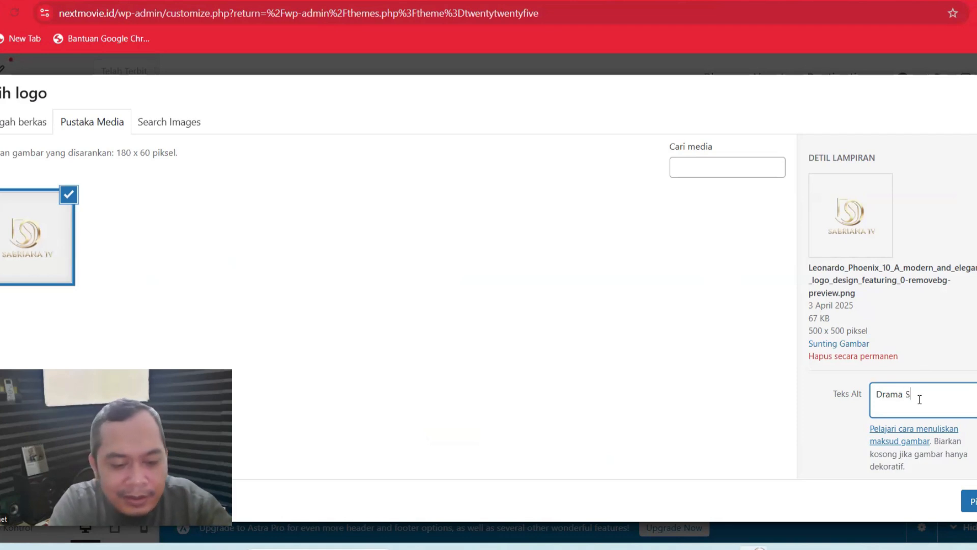
{"action": "type", "text": "er"}
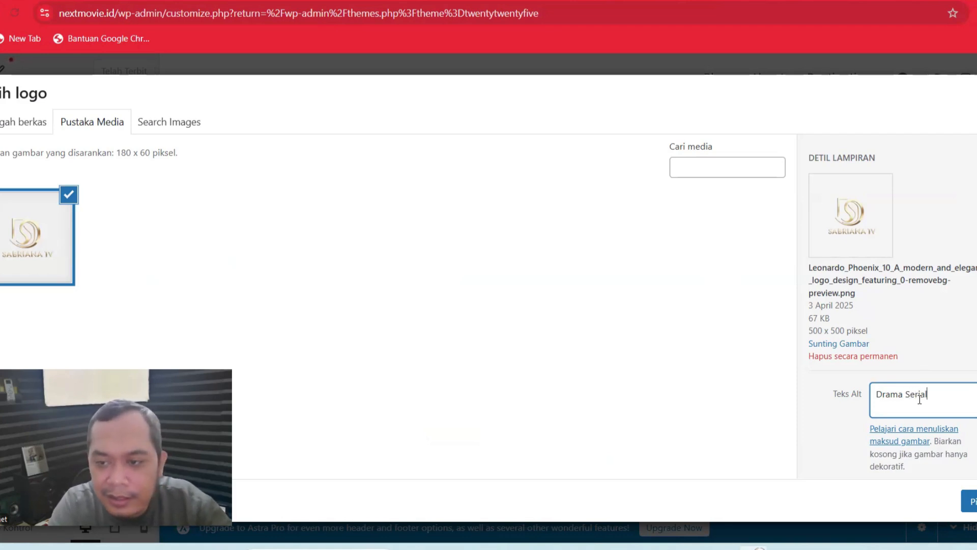
{"action": "type", "text": "ial "}
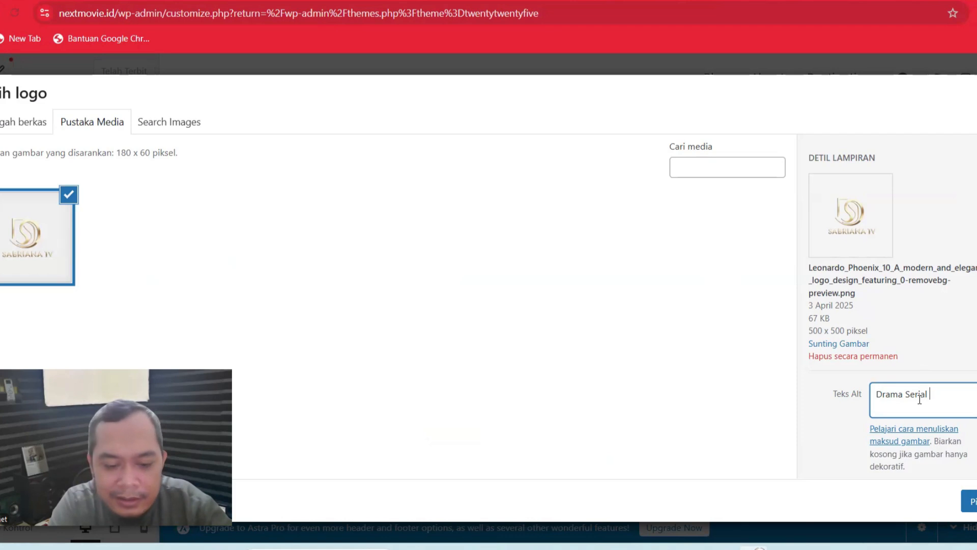
{"action": "type", "text": "Terb"}
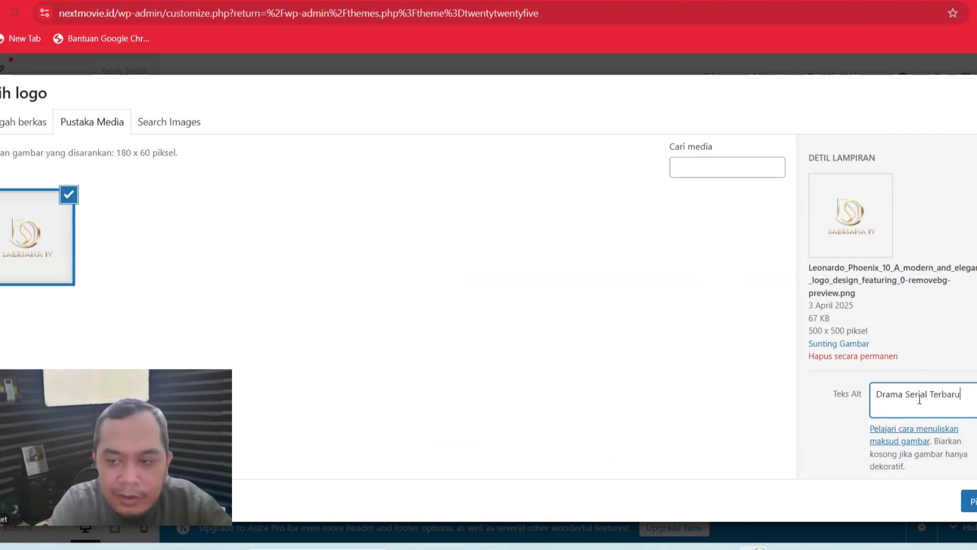
{"action": "type", "text": "aru"}
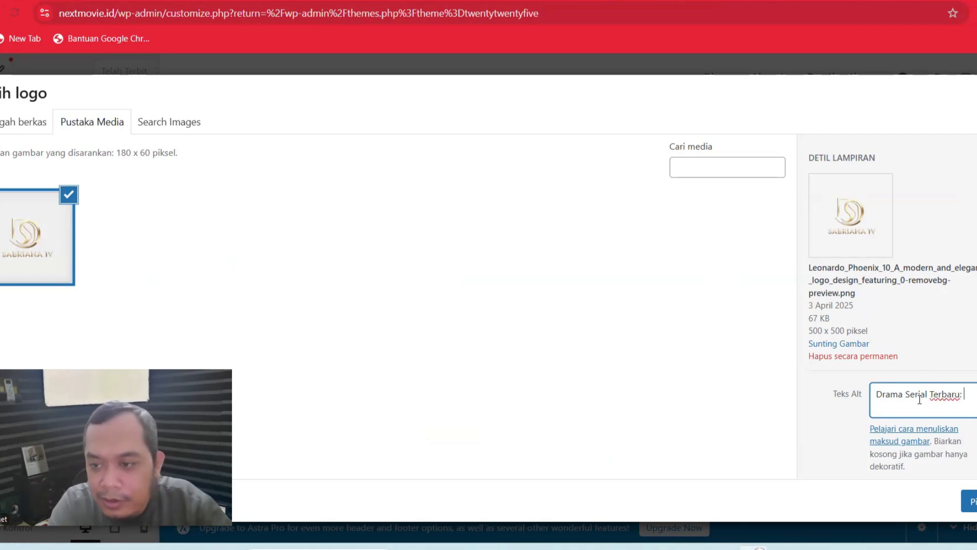
{"action": "type", "text": ": Drama China,"}
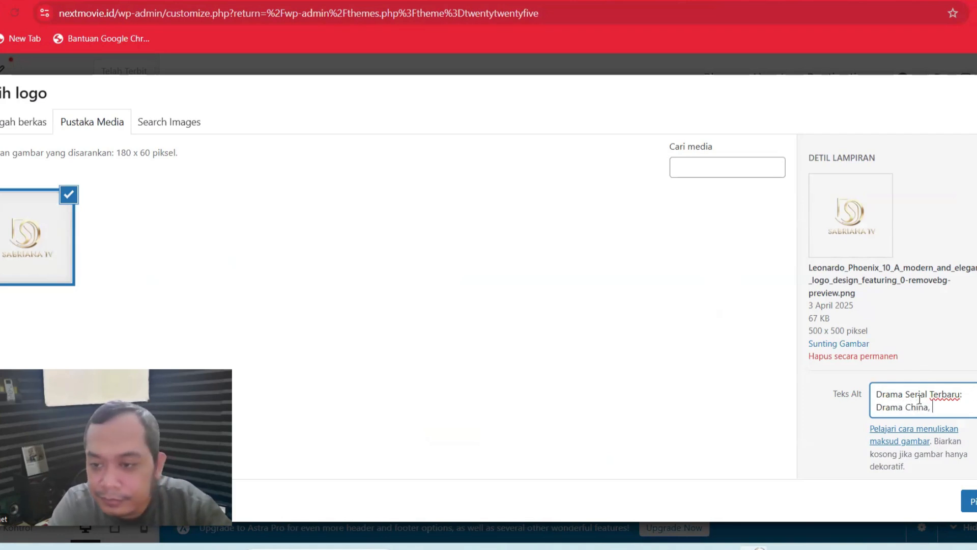
{"action": "type", "text": " Drama K"}
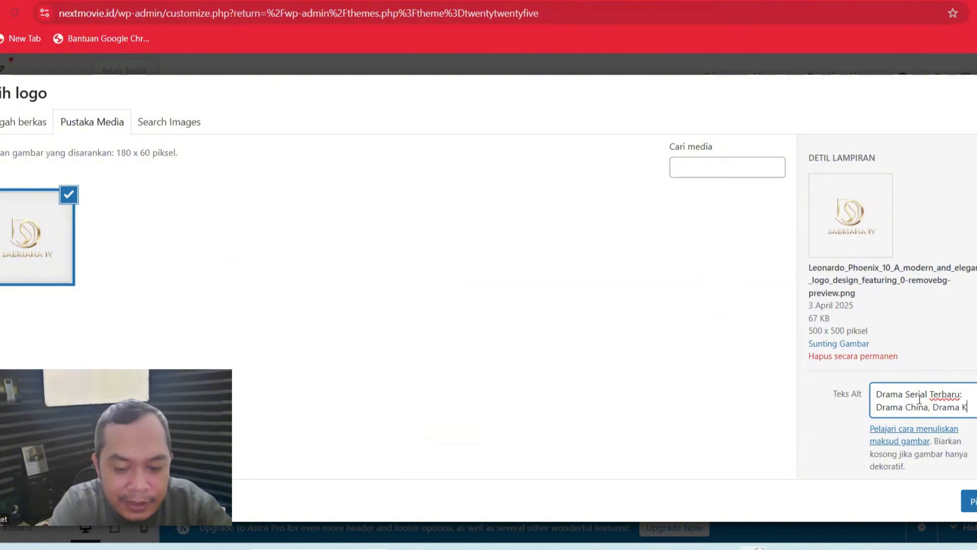
{"action": "type", "text": "orea"}
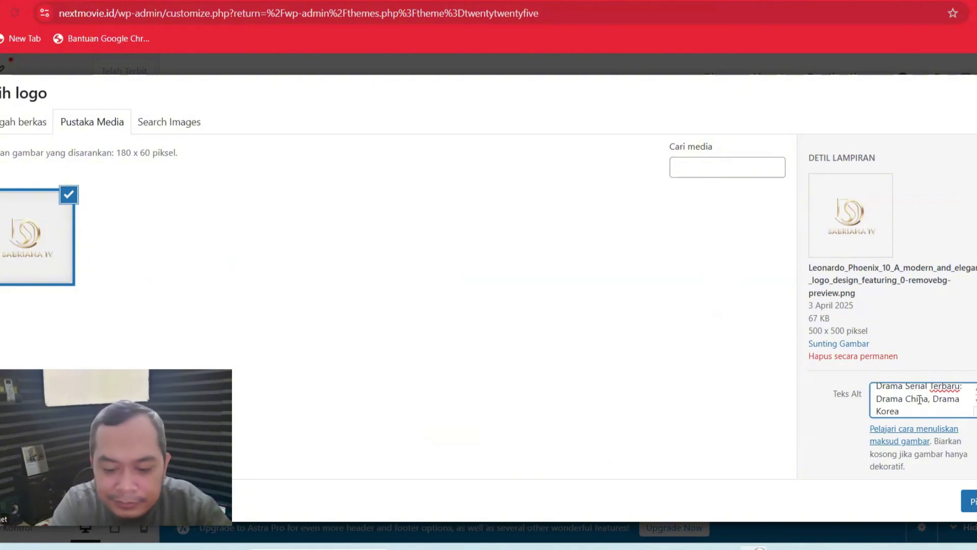
{"action": "type", "text": ", Drama "}
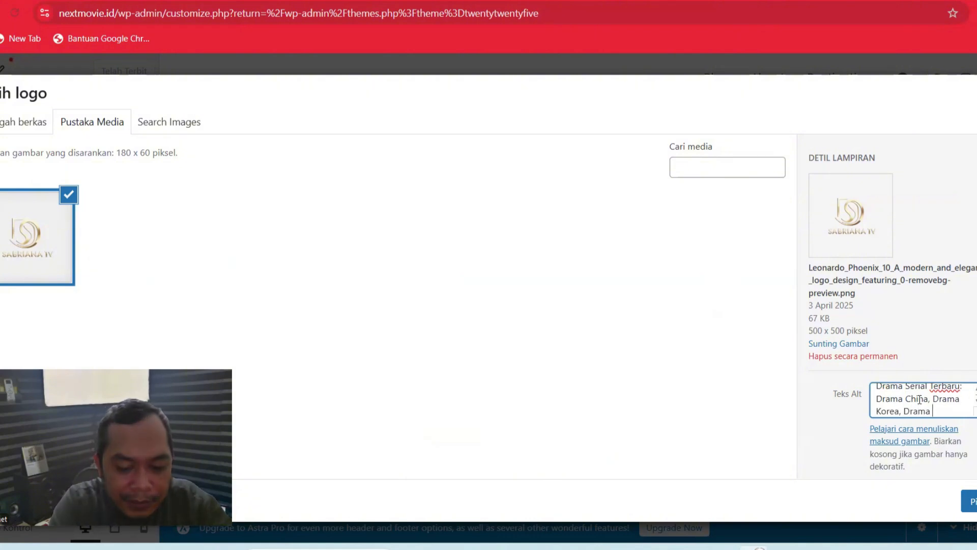
{"action": "type", "text": "jepang,"}
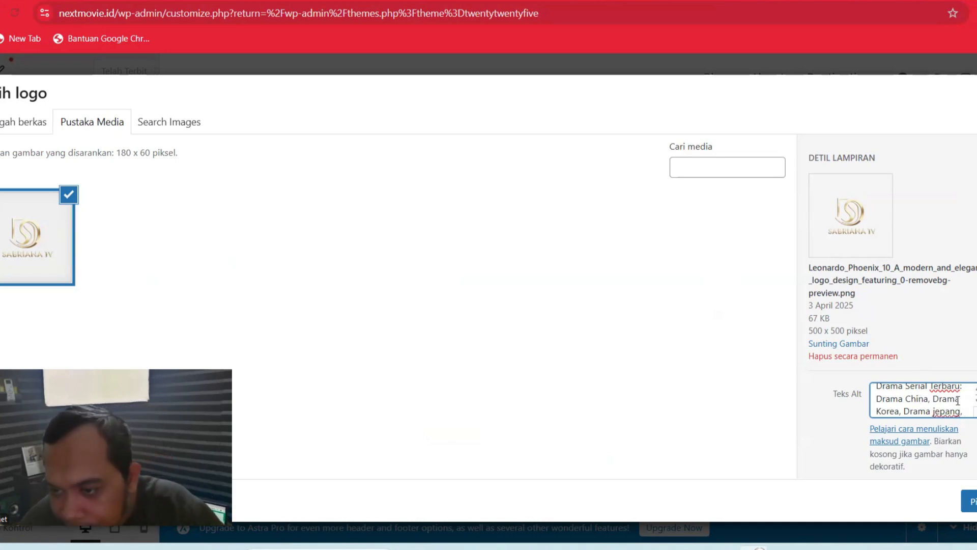
{"action": "left_click", "coordinate": [936, 408]}
{"action": "key", "text": "BackSpace"}
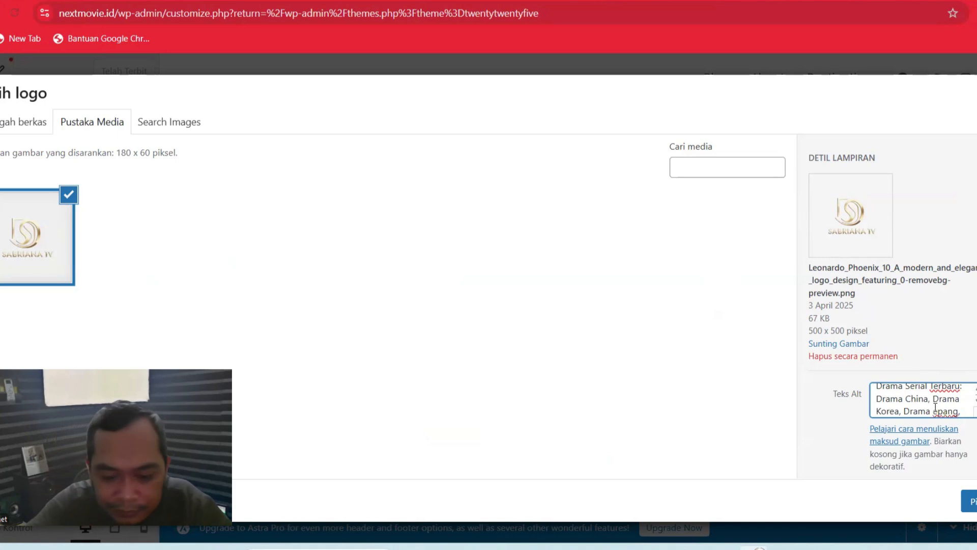
{"action": "type", "text": "J"}
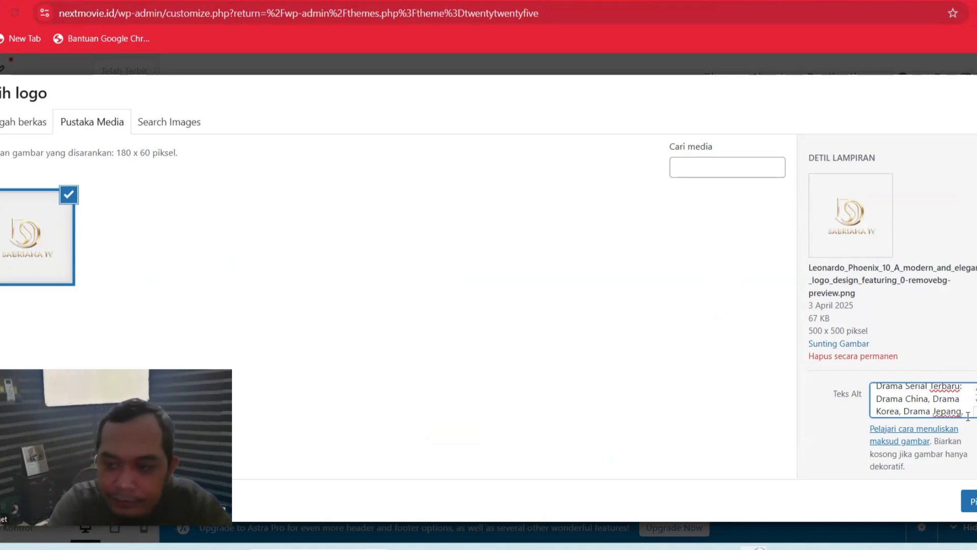
{"action": "type", "text": " Dra"}
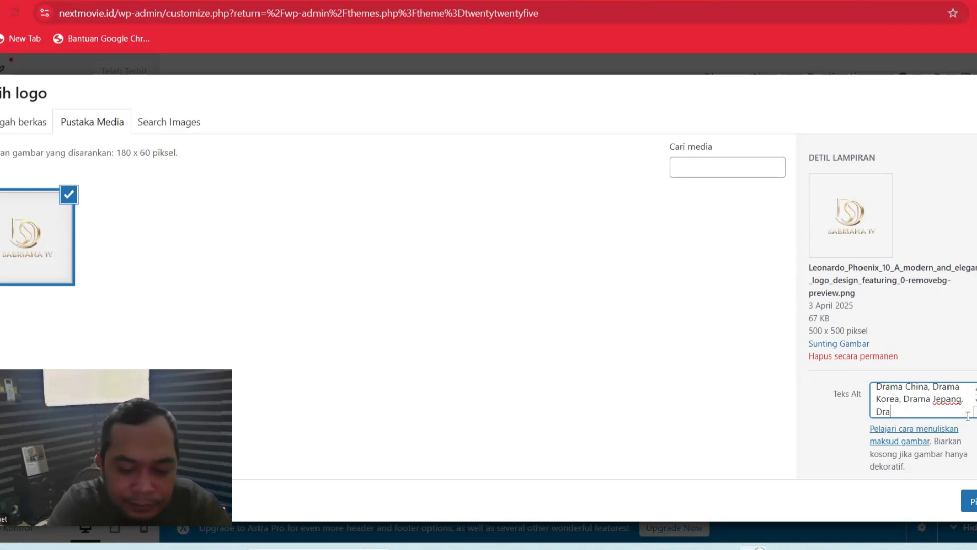
{"action": "key", "text": "BackSpace"}
{"action": "key", "text": "BackSpace"}
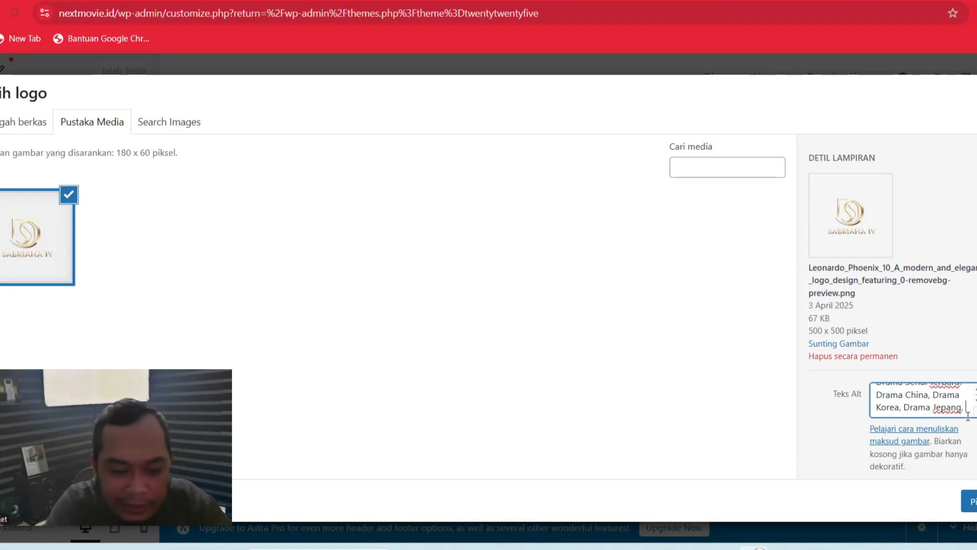
{"action": "type", "text": "Sinetr"}
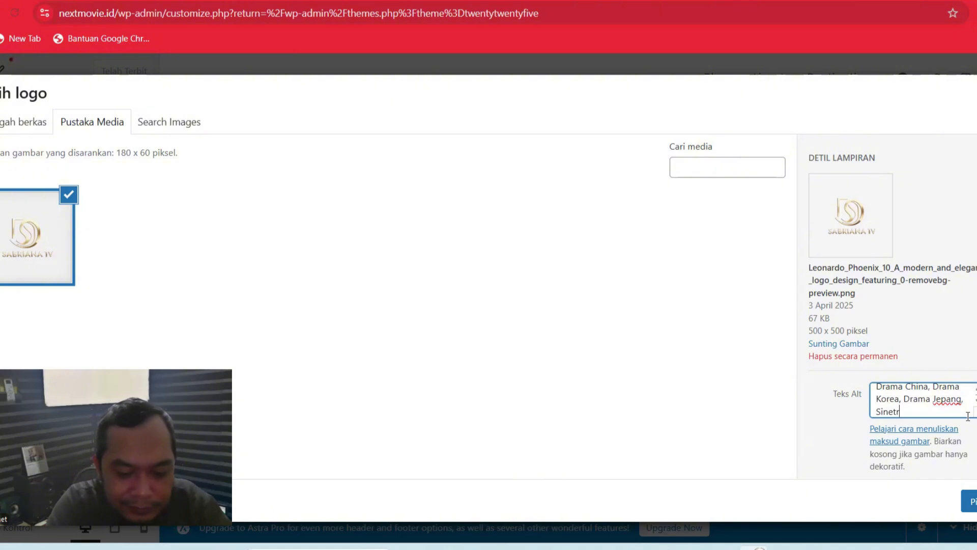
{"action": "type", "text": "on Indone"}
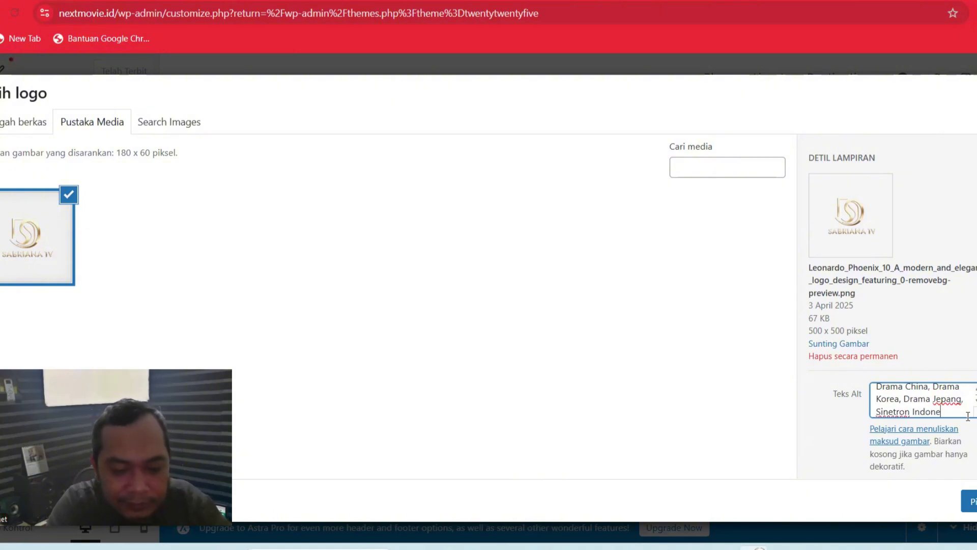
{"action": "type", "text": "sia"}
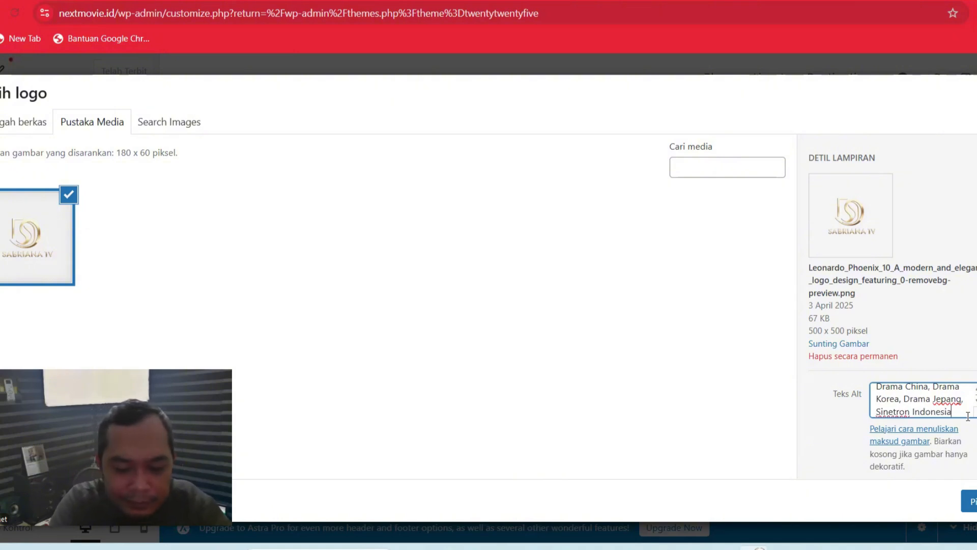
{"action": "type", "text": " dan F"}
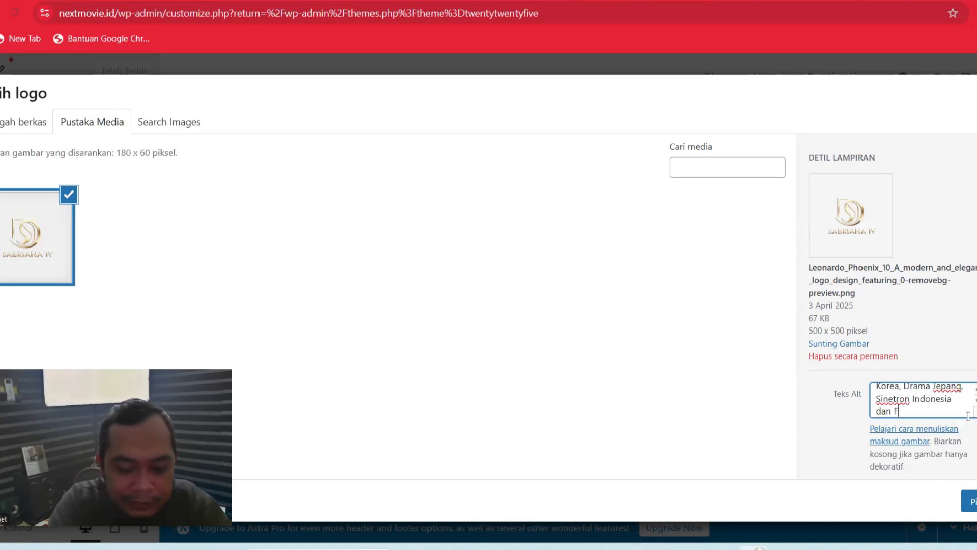
{"action": "type", "text": "ilm P"}
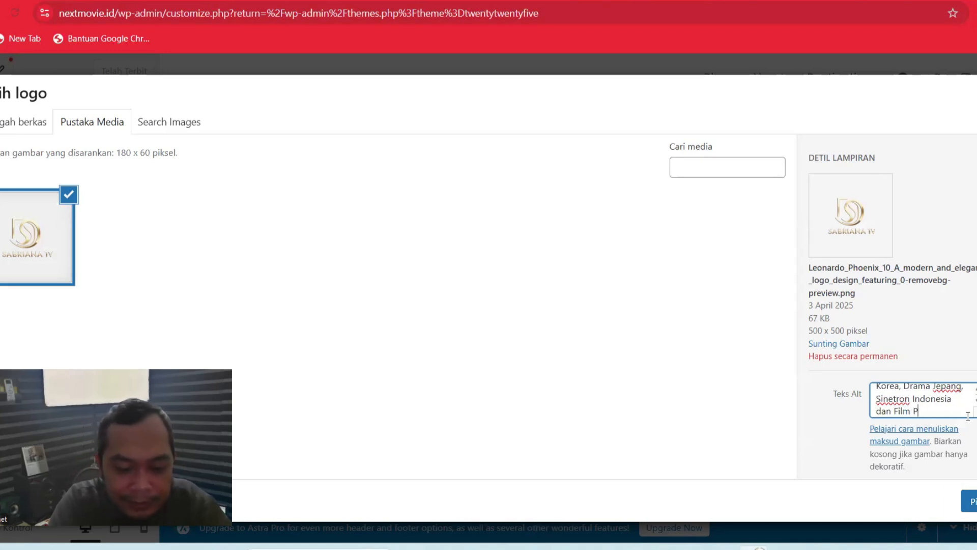
{"action": "type", "text": "endek"}
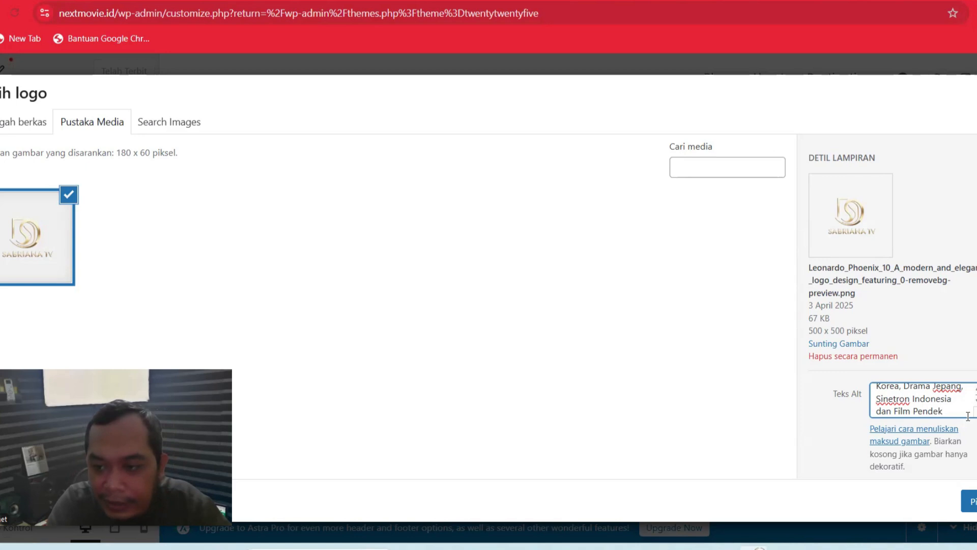
{"action": "type", "text": " - S"}
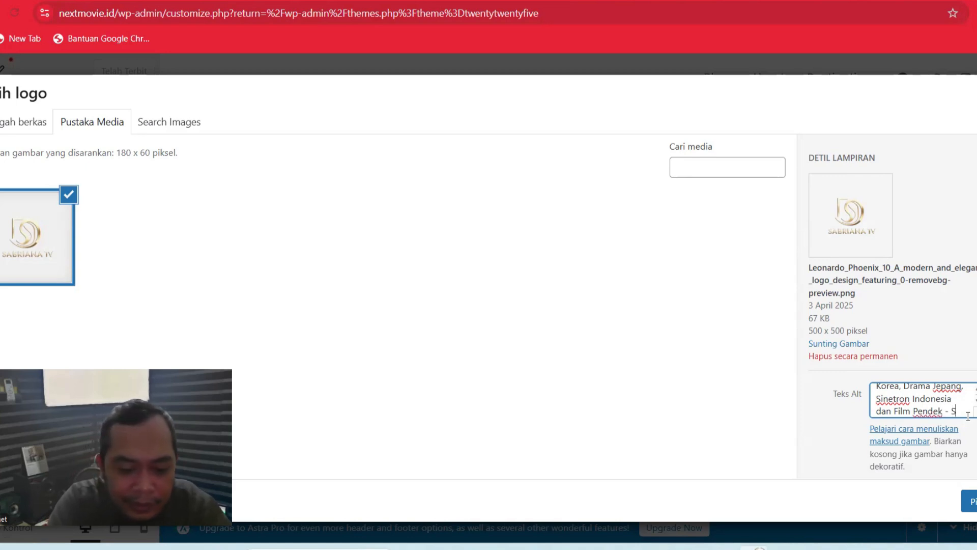
{"action": "type", "text": "hort M"}
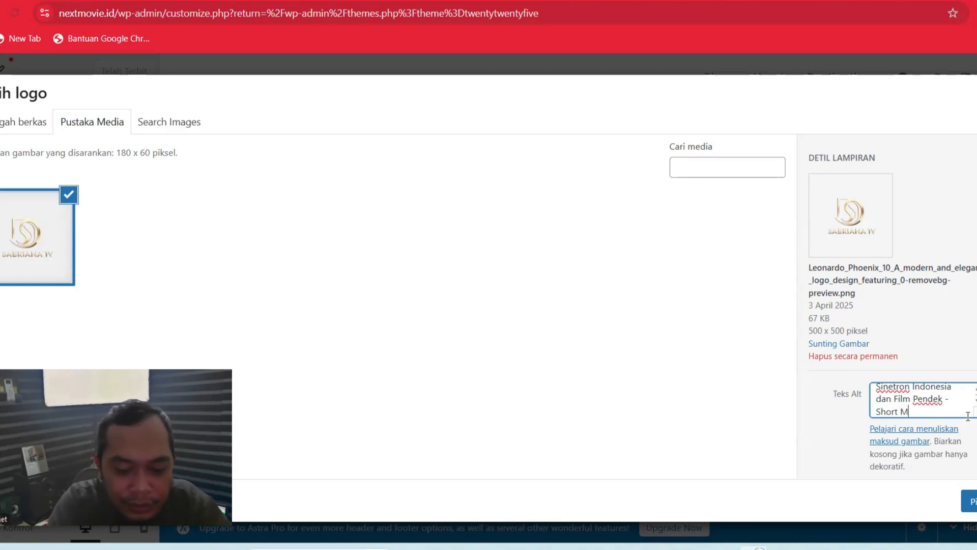
{"action": "type", "text": "ovie"}
{"action": "scroll", "coordinate": [967, 411], "scroll_direction": "up", "scroll_amount": 3}
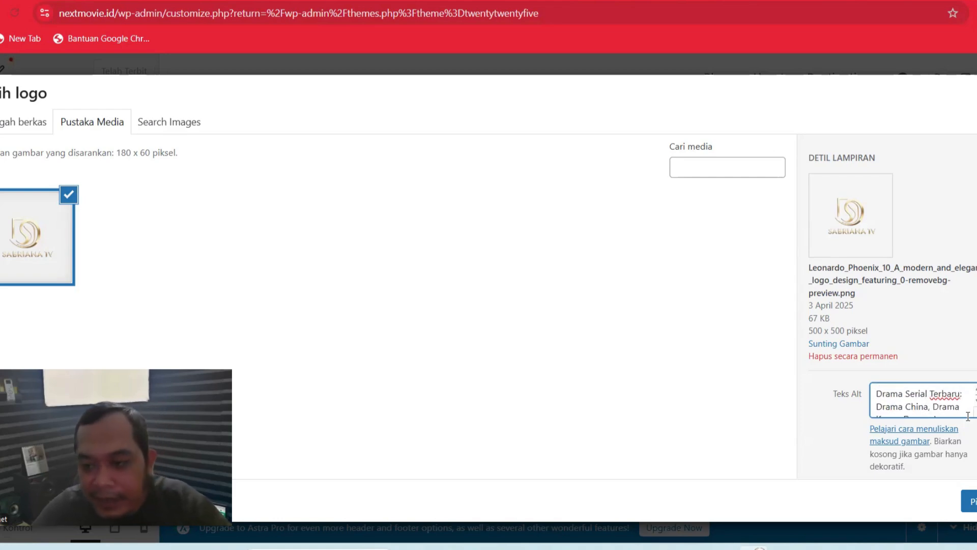
Step: Copy the whole alt text into the logo's title (Judul), replacing the file name, and into its caption (Keterangan) and description (Deskripsi)
{"action": "triple_click", "coordinate": [915, 410]}
{"action": "right_click", "coordinate": [915, 407]}
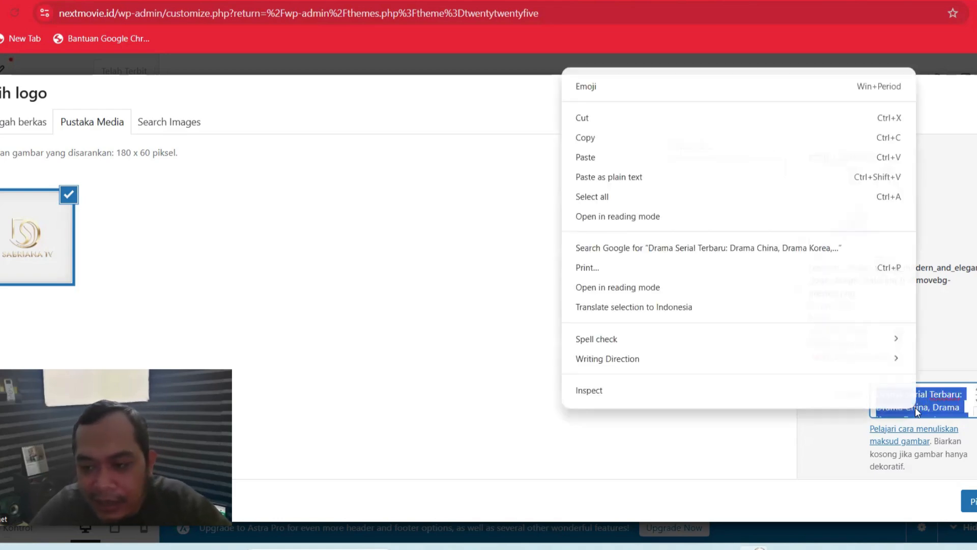
{"action": "left_click", "coordinate": [642, 144]}
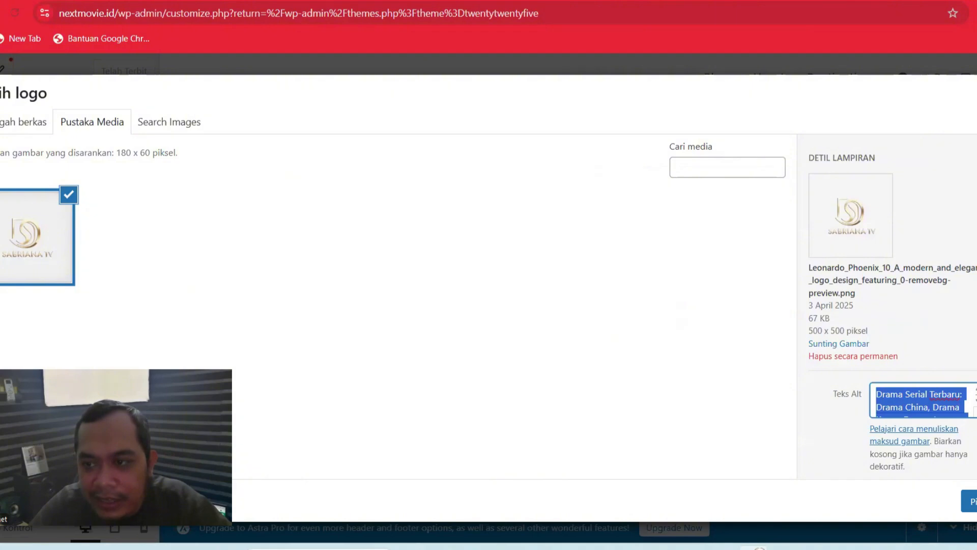
{"action": "scroll", "coordinate": [920, 306], "scroll_direction": "down", "scroll_amount": 2}
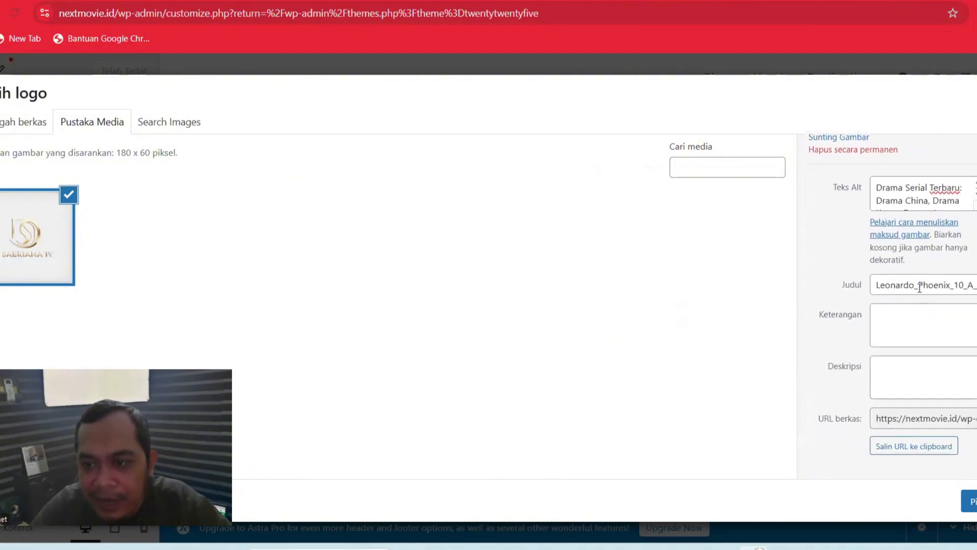
{"action": "triple_click", "coordinate": [920, 287]}
{"action": "right_click", "coordinate": [920, 287]}
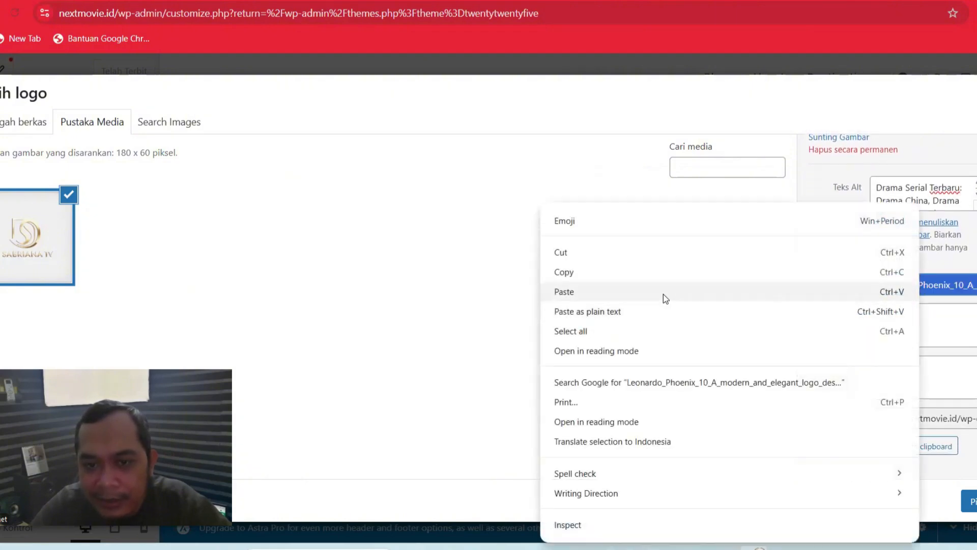
{"action": "left_click", "coordinate": [663, 297]}
{"action": "left_click", "coordinate": [888, 318]}
{"action": "right_click", "coordinate": [890, 322]}
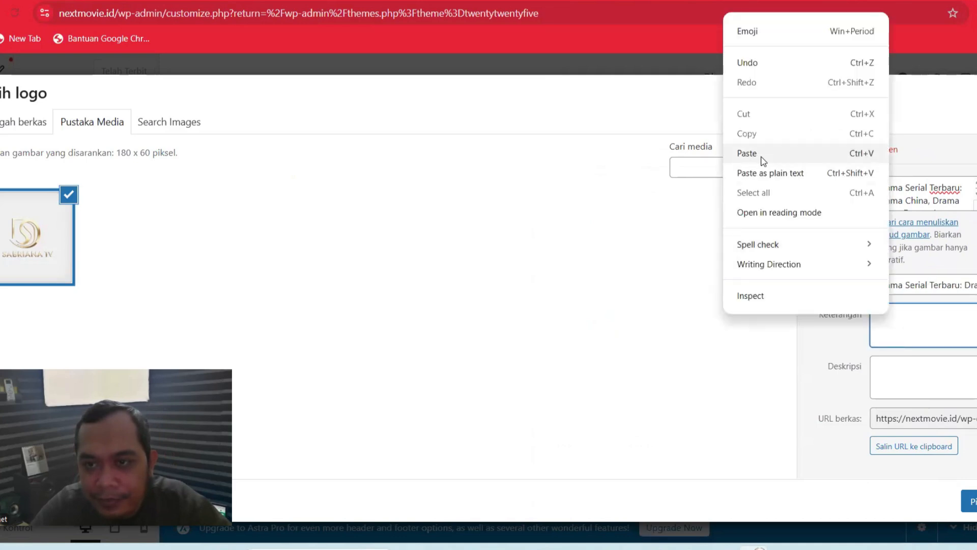
{"action": "left_click", "coordinate": [762, 159]}
{"action": "left_click", "coordinate": [915, 364]}
{"action": "right_click", "coordinate": [915, 363]}
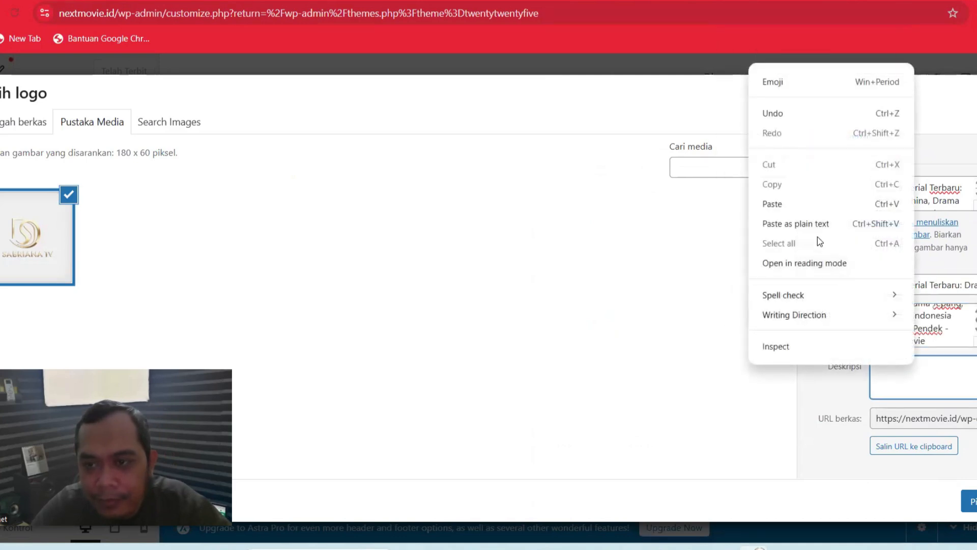
{"action": "left_click", "coordinate": [801, 205]}
{"action": "left_click", "coordinate": [916, 467]}
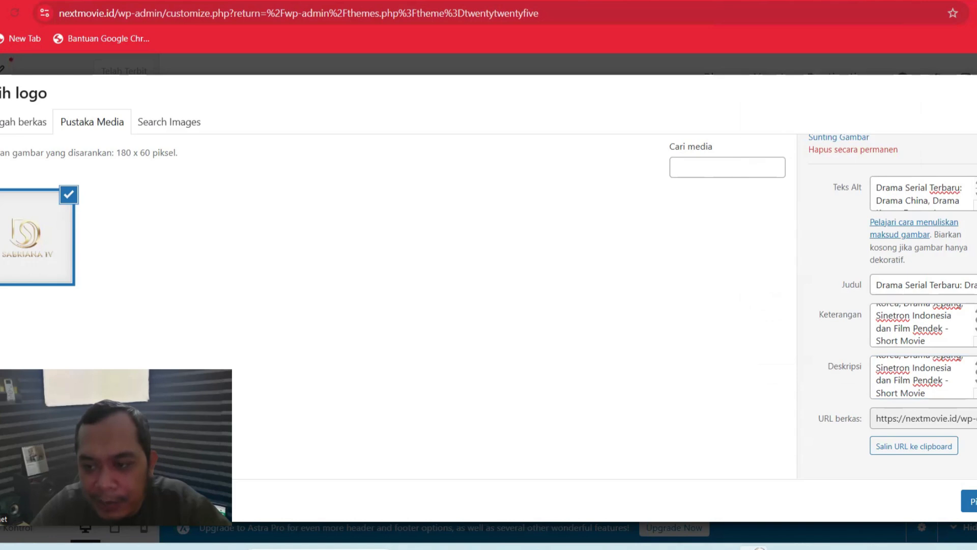
Step: Choose the uploaded Sabriana TV image as the site logo and skip cropping it
{"action": "left_click", "coordinate": [974, 501]}
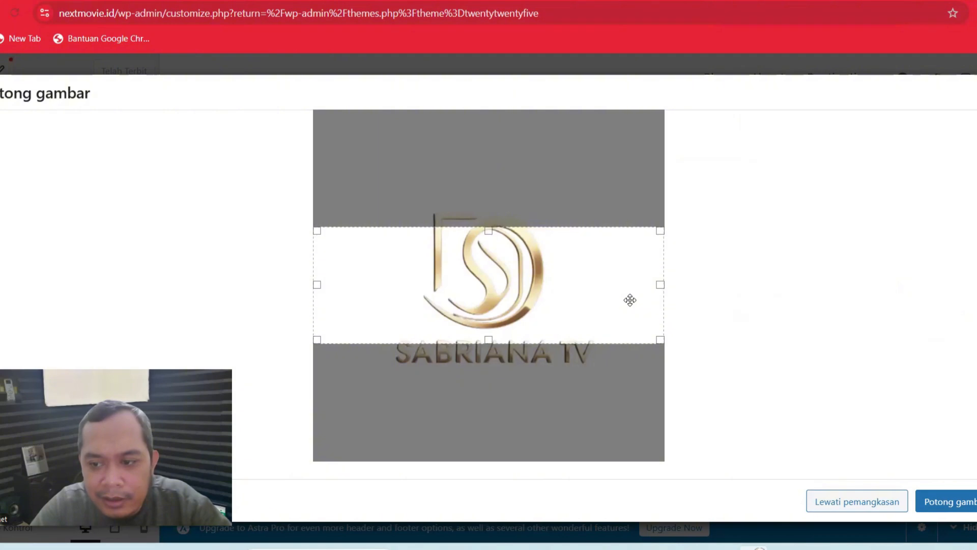
{"action": "left_click", "coordinate": [858, 503]}
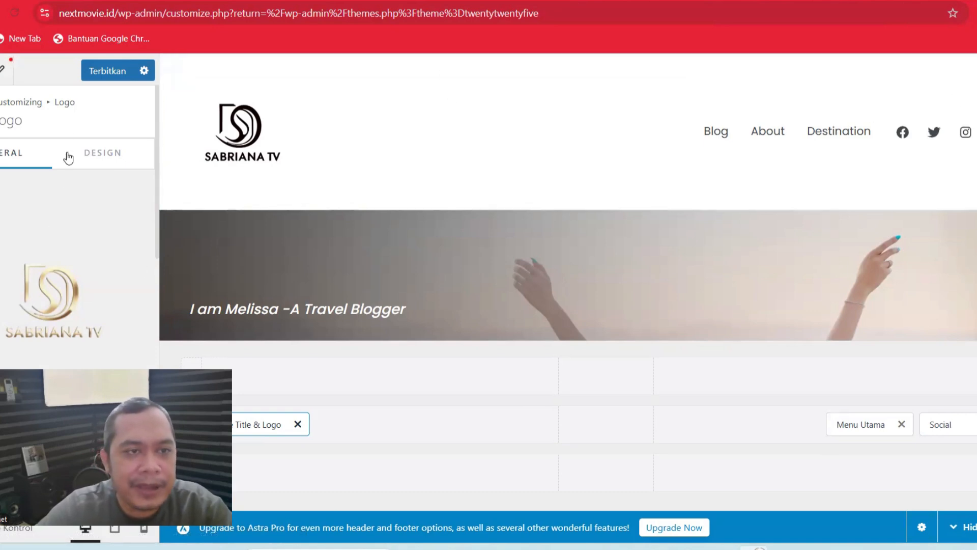
Step: Upload the background-removed Panduan Monetisasi logo, Screenshot_2025-03-29_141112-removebg-preview, from the Downloads folder as a replacement logo image
{"action": "scroll", "coordinate": [41, 191], "scroll_direction": "down", "scroll_amount": 2}
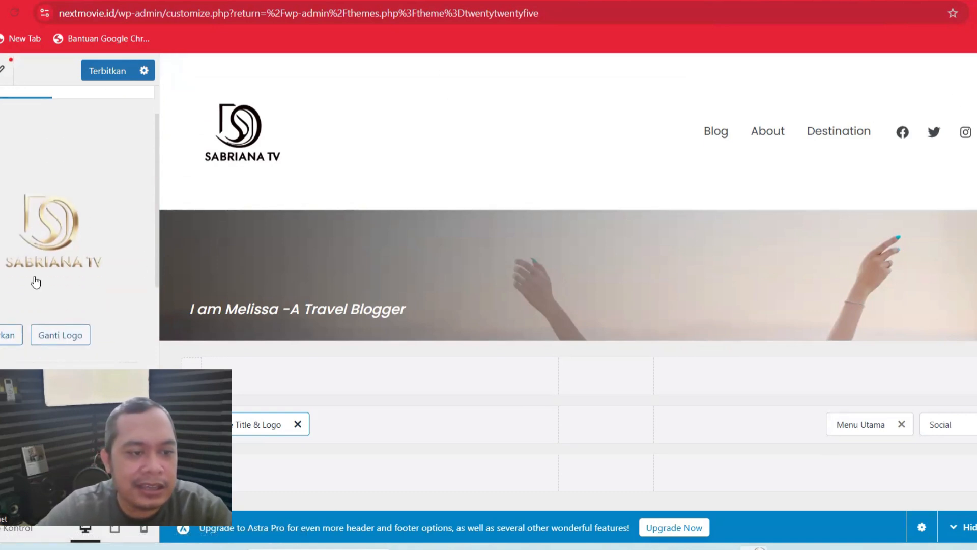
{"action": "left_click", "coordinate": [50, 339]}
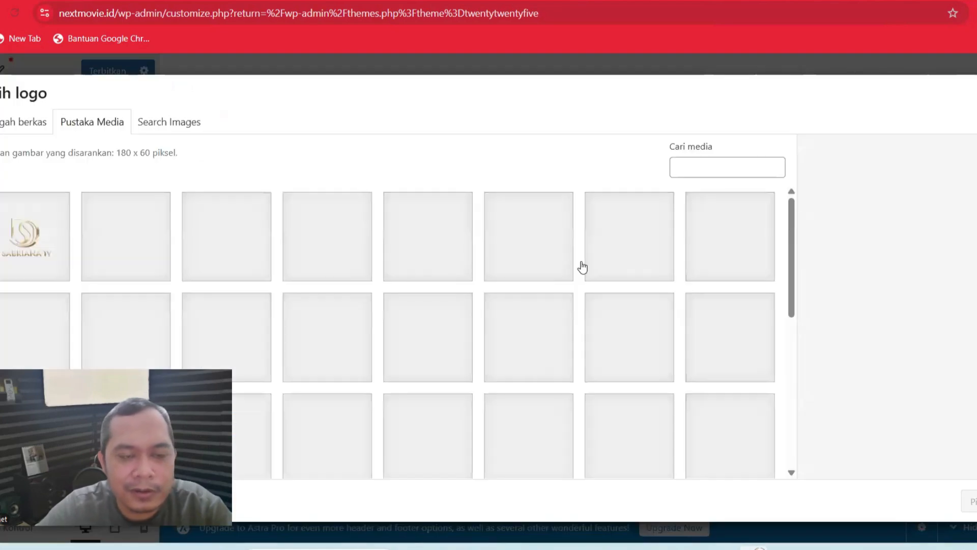
{"action": "left_click", "coordinate": [13, 136]}
{"action": "left_click", "coordinate": [466, 317]}
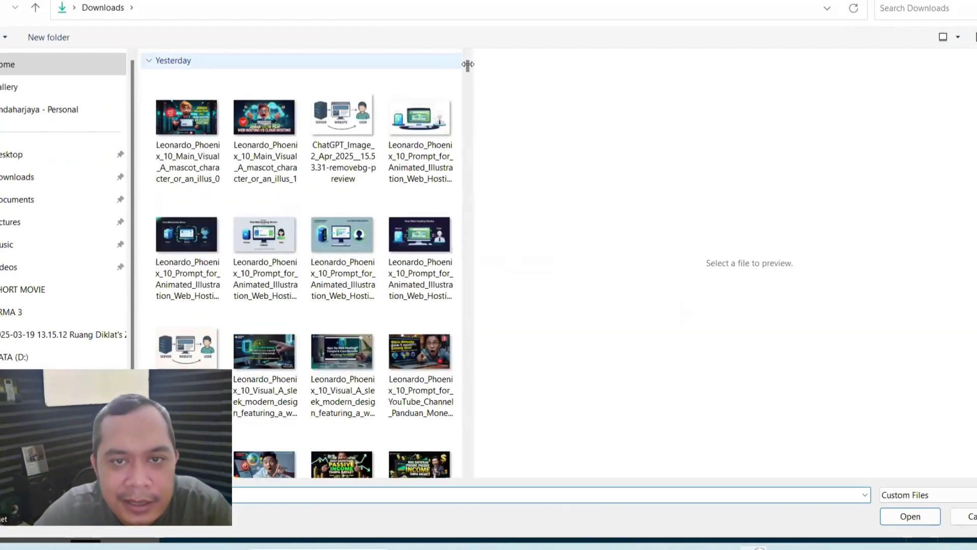
{"action": "left_click_drag", "start_coordinate": [468, 64], "coordinate": [472, 104]}
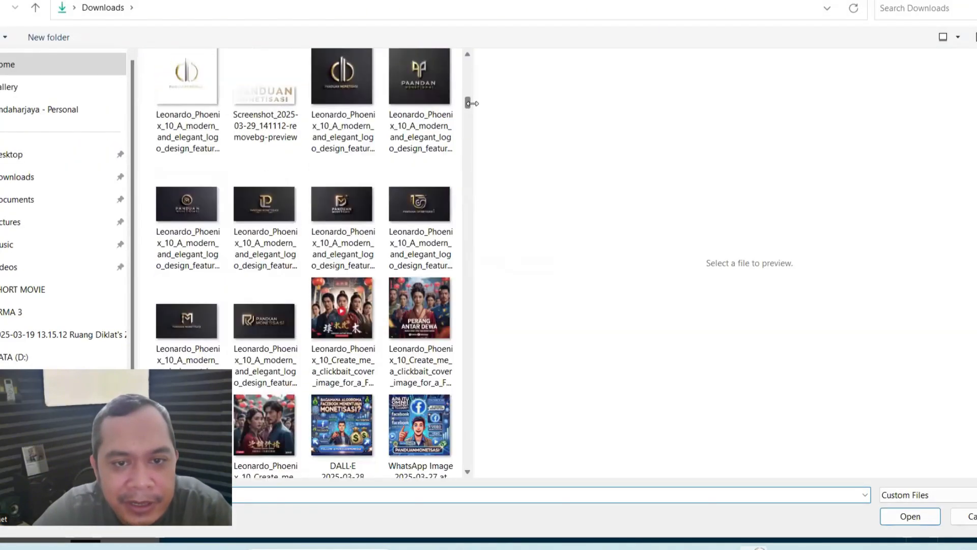
{"action": "scroll", "coordinate": [469, 102], "scroll_direction": "down", "scroll_amount": 3}
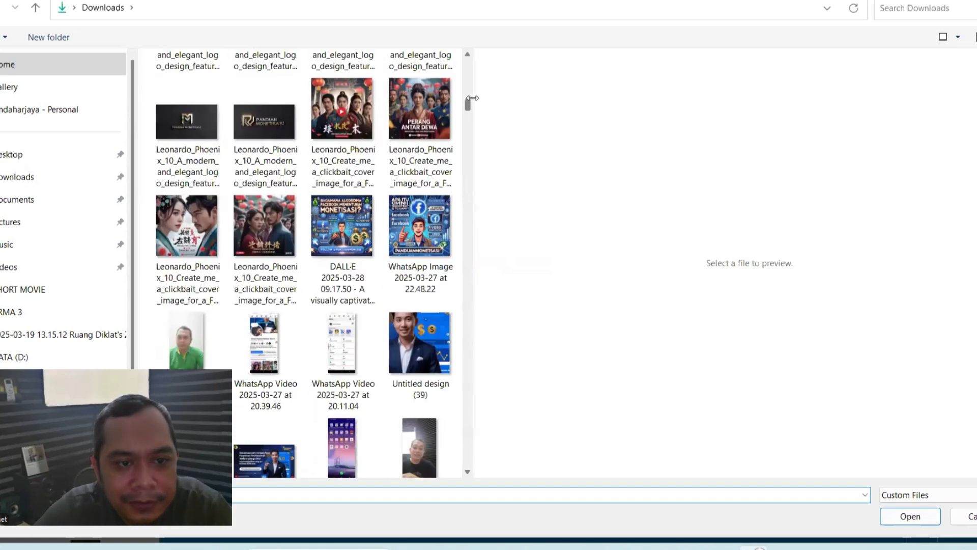
{"action": "scroll", "coordinate": [472, 99], "scroll_direction": "up", "scroll_amount": 4}
{"action": "left_click", "coordinate": [285, 182]}
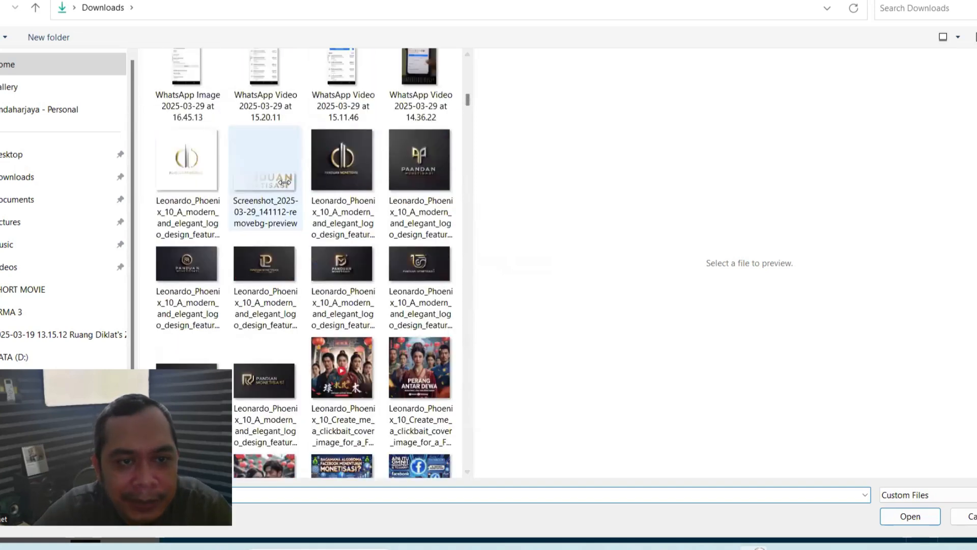
{"action": "left_click", "coordinate": [893, 521]}
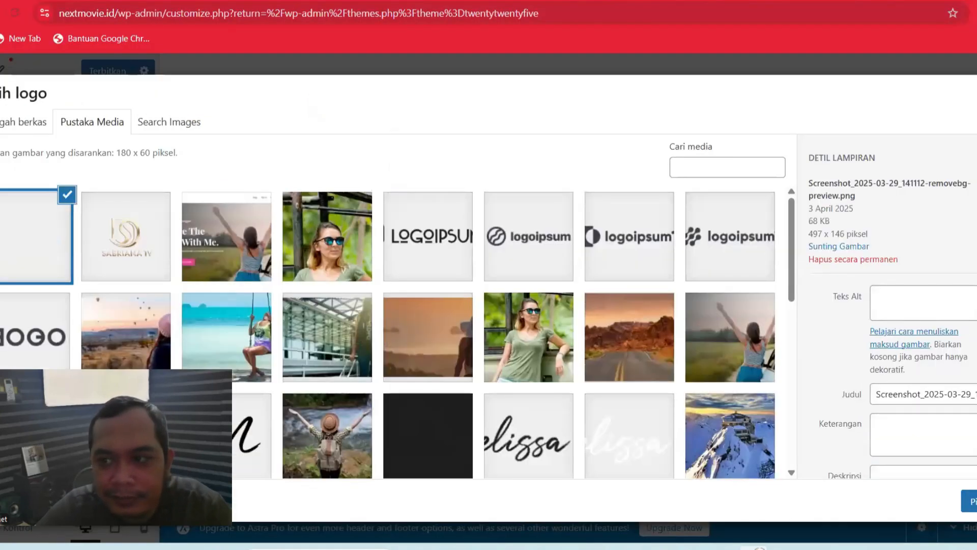
Step: Copy the Sabriana TV image's full alt text into the alt text (Teks Alt) of the Panduan Monetisasi image
{"action": "left_click", "coordinate": [135, 269]}
{"action": "key", "text": "ctrl+a"}
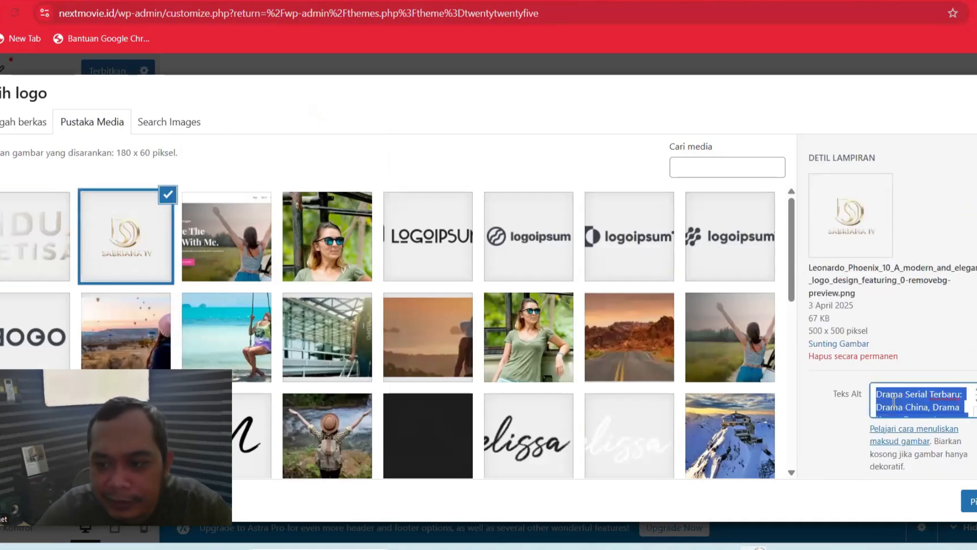
{"action": "right_click", "coordinate": [893, 402]}
{"action": "left_click", "coordinate": [569, 137]}
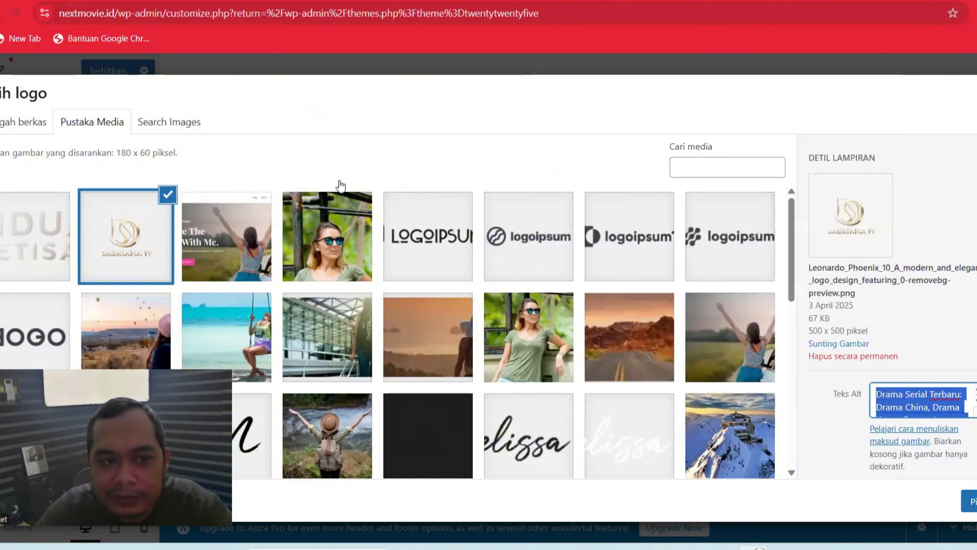
{"action": "left_click", "coordinate": [65, 224]}
{"action": "left_click", "coordinate": [928, 331]}
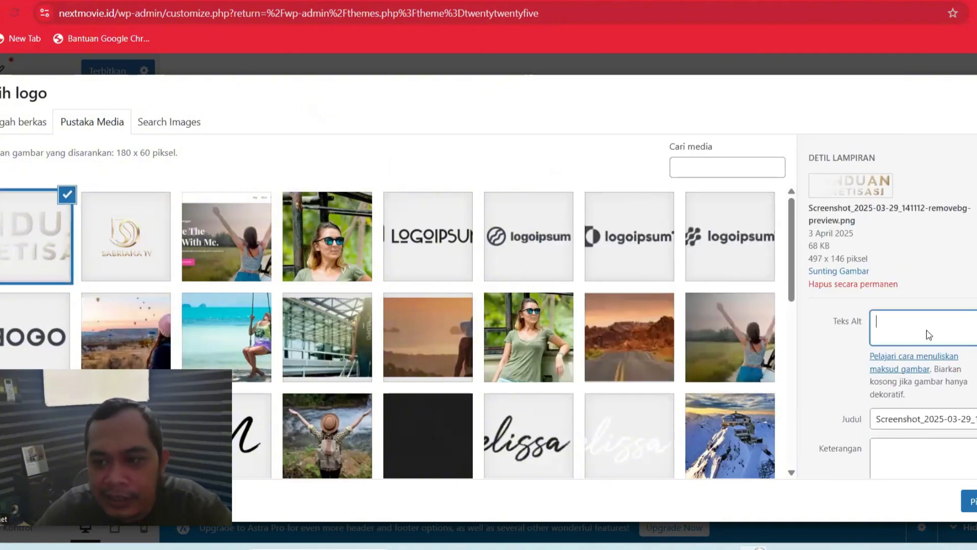
{"action": "right_click", "coordinate": [928, 331]}
{"action": "left_click", "coordinate": [797, 179]}
Step: Replace the Panduan Monetisasi image's title (Judul) with the copied alt text and paste it into its caption (Keterangan) and description (Deskripsi)
{"action": "triple_click", "coordinate": [952, 418]}
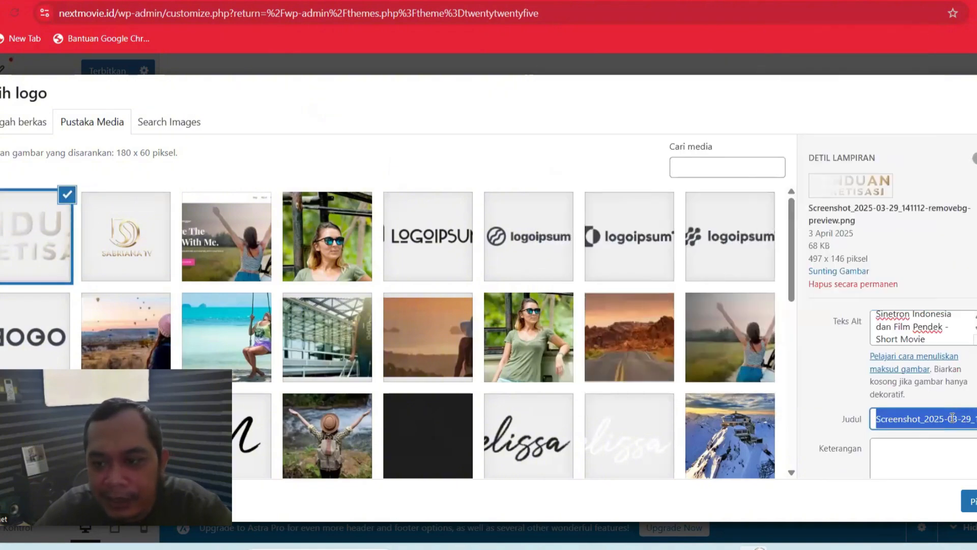
{"action": "right_click", "coordinate": [952, 417]}
{"action": "left_click", "coordinate": [903, 449]}
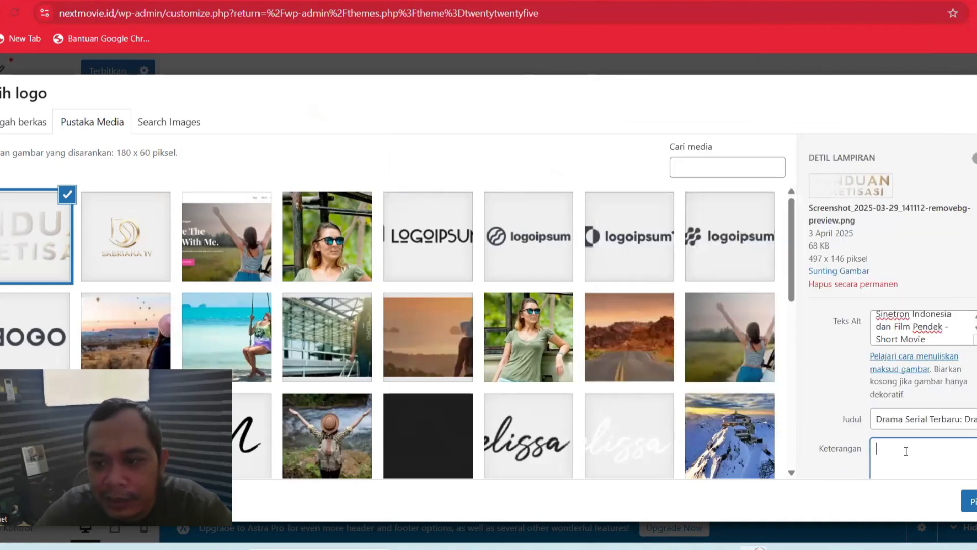
{"action": "right_click", "coordinate": [904, 448]}
{"action": "left_click", "coordinate": [781, 289]}
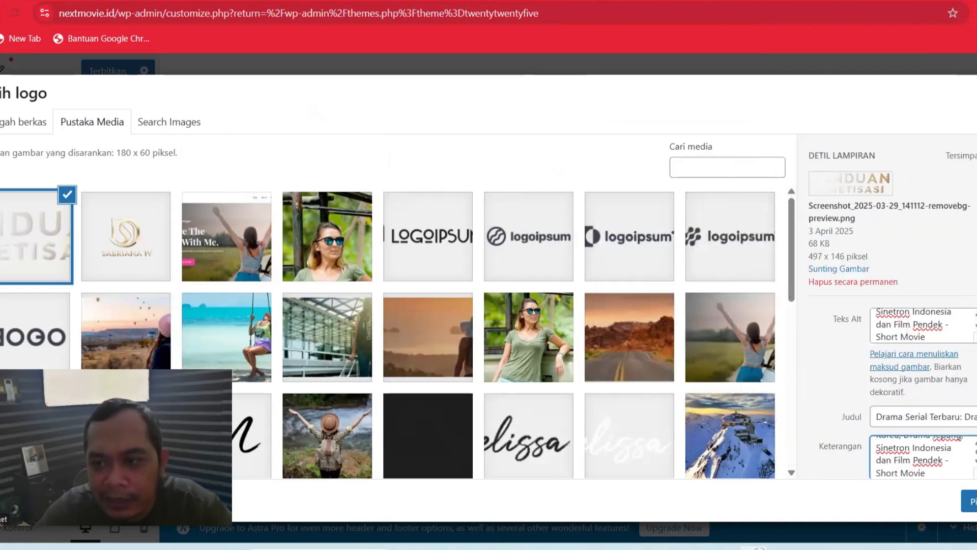
{"action": "scroll", "coordinate": [921, 377], "scroll_direction": "down", "scroll_amount": 3}
{"action": "left_click", "coordinate": [921, 375]}
{"action": "right_click", "coordinate": [922, 376]}
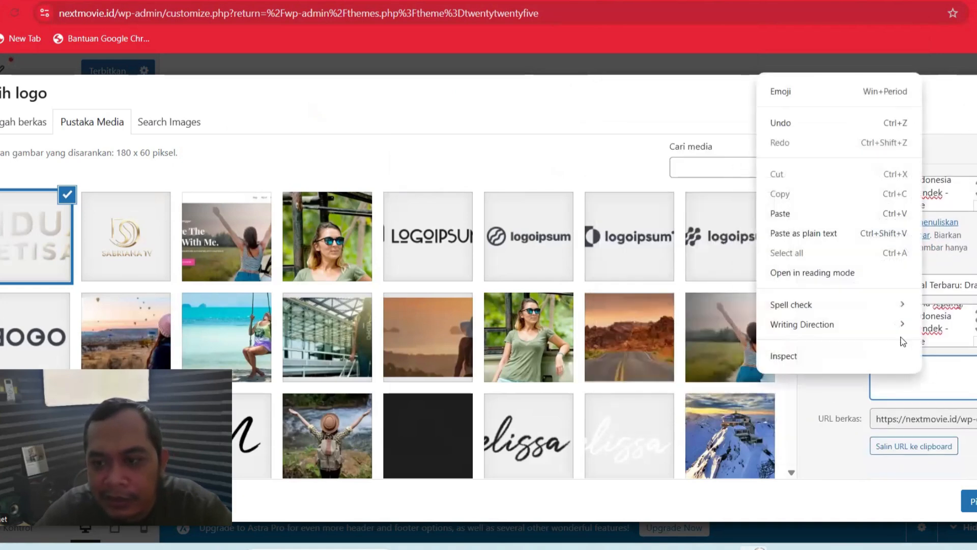
{"action": "left_click", "coordinate": [802, 218]}
Step: Choose the Panduan Monetisasi image as the site logo without cropping it
{"action": "left_click", "coordinate": [970, 502]}
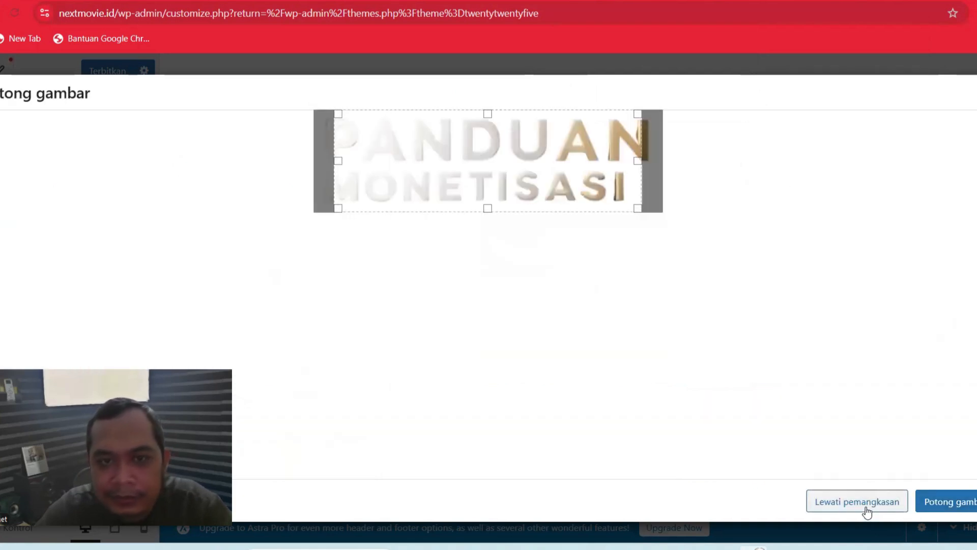
{"action": "left_click", "coordinate": [867, 509]}
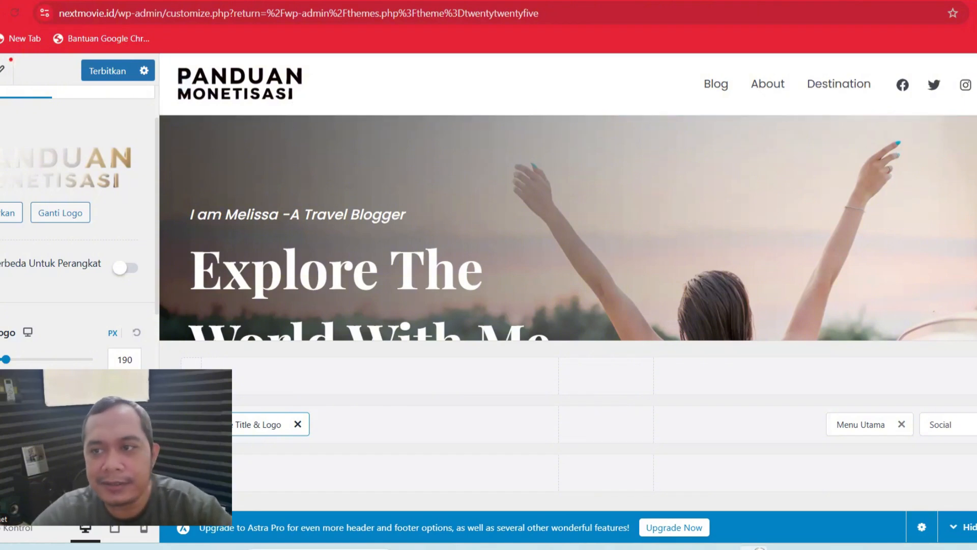
{"action": "scroll", "coordinate": [568, 197], "scroll_direction": "down", "scroll_amount": 1}
{"action": "scroll", "coordinate": [569, 197], "scroll_direction": "up", "scroll_amount": 1}
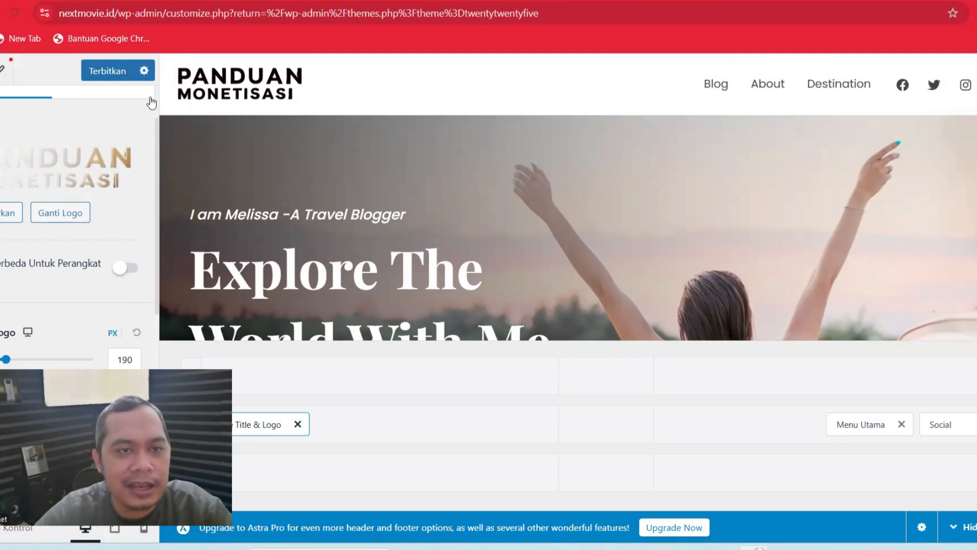
Step: Upload the background-removed TDS TV Drama Seri logo, the file ending in "initials_TDS_with_a_0-removebg-preview", from the Downloads folder
{"action": "left_click", "coordinate": [61, 218]}
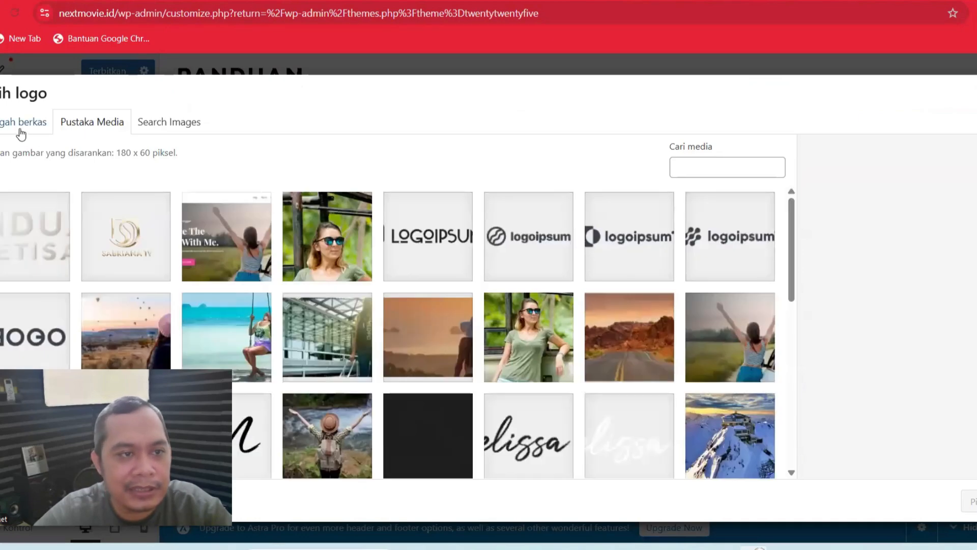
{"action": "left_click", "coordinate": [22, 122]}
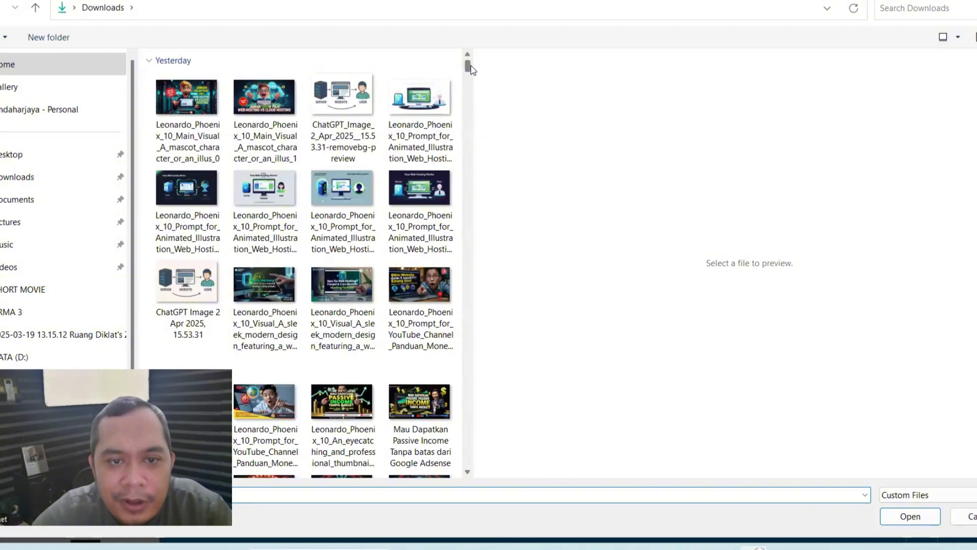
{"action": "left_click_drag", "start_coordinate": [471, 66], "coordinate": [481, 150]}
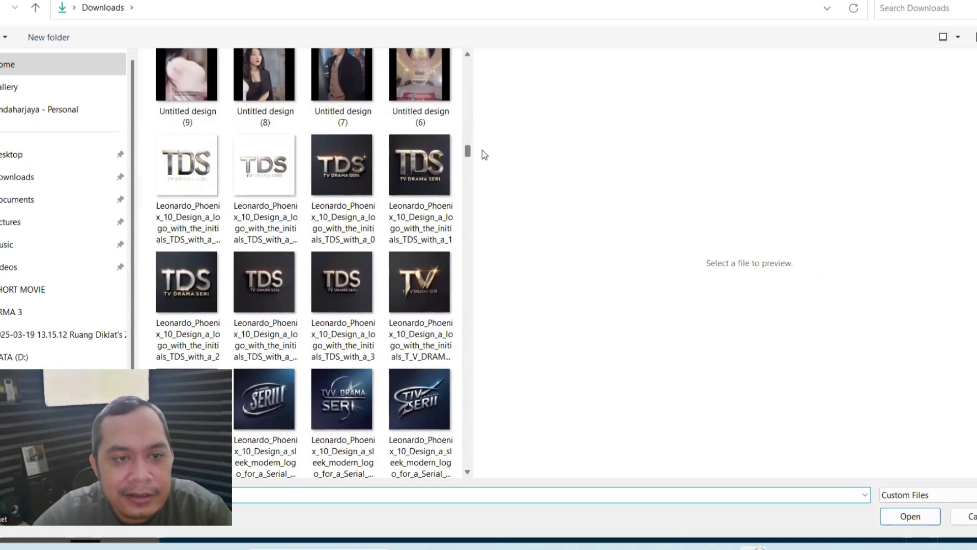
{"action": "left_click", "coordinate": [260, 195]}
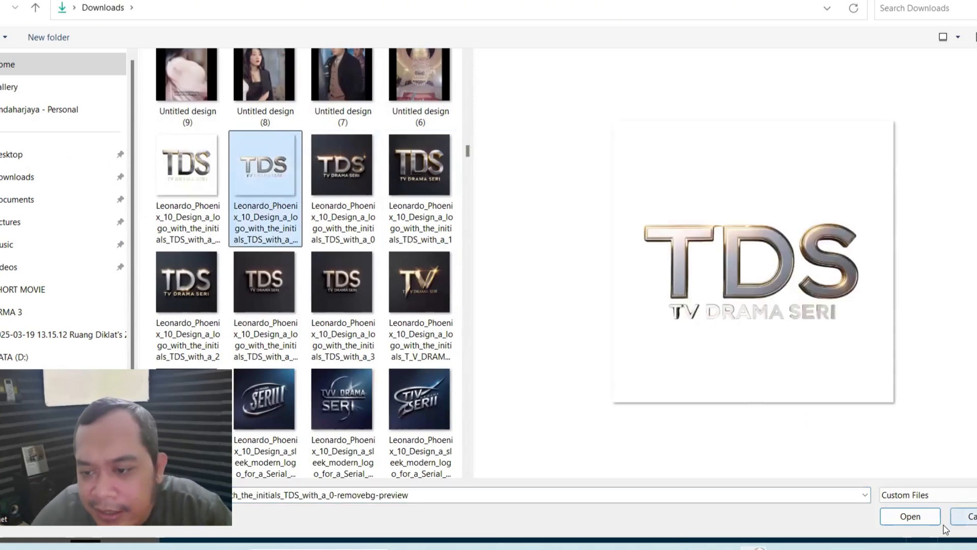
{"action": "left_click", "coordinate": [911, 517]}
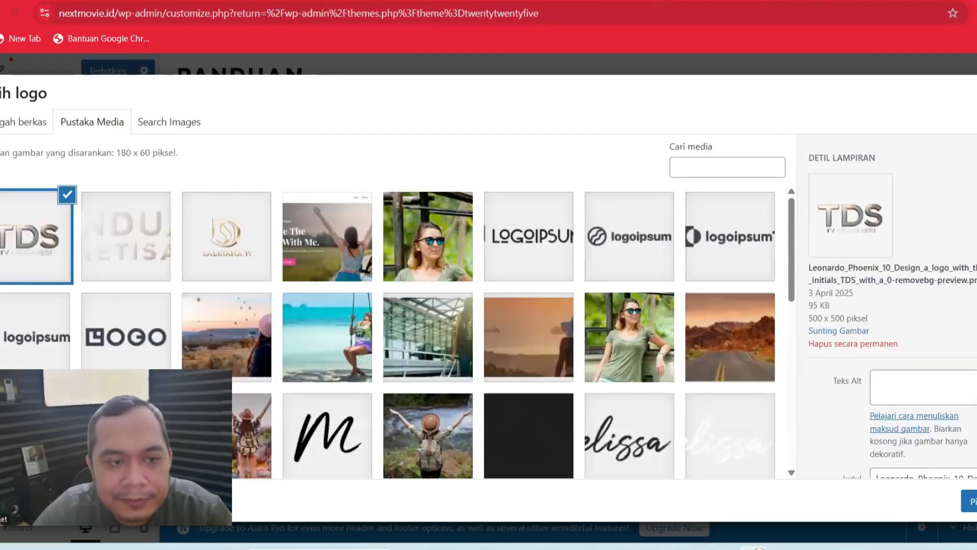
Step: Paste the copied "Drama Serial Terbaru" text as the TDS logo's alt text and as its title (Judul), replacing the file name
{"action": "left_click", "coordinate": [915, 376]}
{"action": "right_click", "coordinate": [915, 377]}
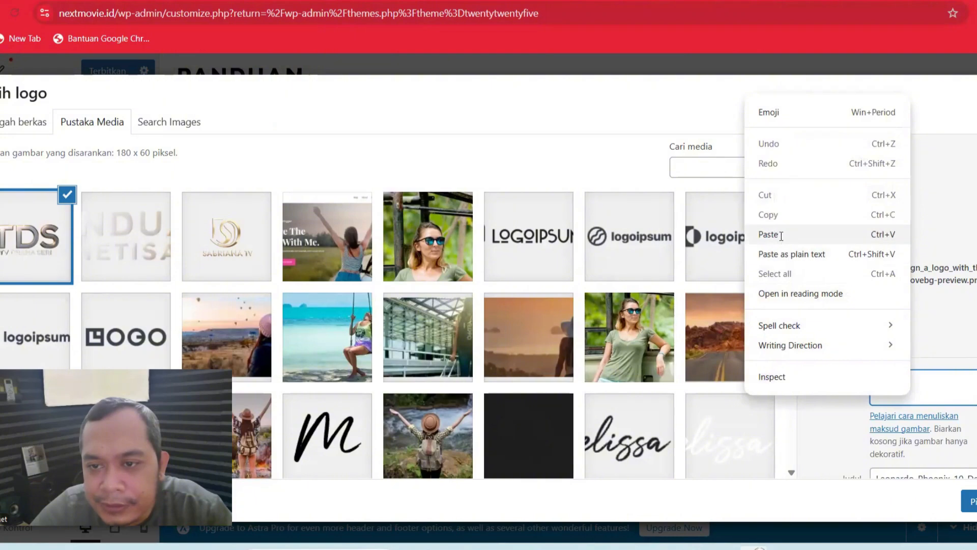
{"action": "left_click", "coordinate": [807, 233]}
{"action": "scroll", "coordinate": [924, 325], "scroll_direction": "down", "scroll_amount": 4}
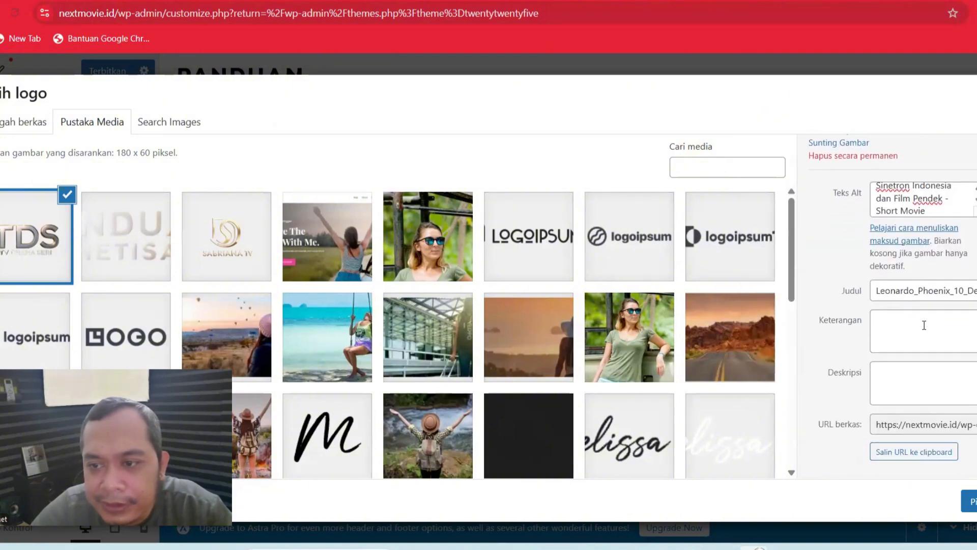
{"action": "double_click", "coordinate": [901, 294]}
{"action": "right_click", "coordinate": [900, 294]}
{"action": "left_click", "coordinate": [590, 296]}
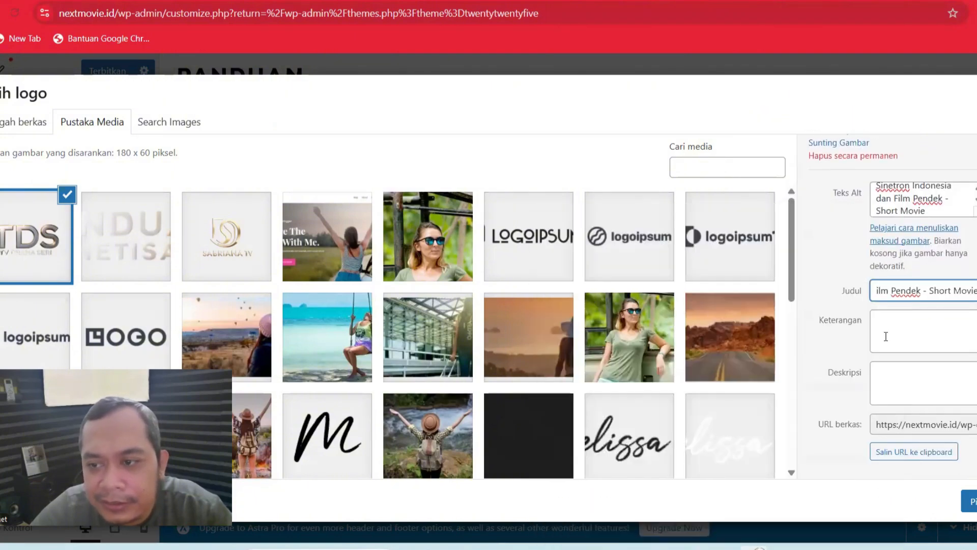
Step: Paste the same "Drama Serial Terbaru" text into the TDS logo's caption (Keterangan) and description (Deskripsi)
{"action": "left_click", "coordinate": [886, 336]}
{"action": "right_click", "coordinate": [896, 340]}
{"action": "left_click", "coordinate": [769, 175]}
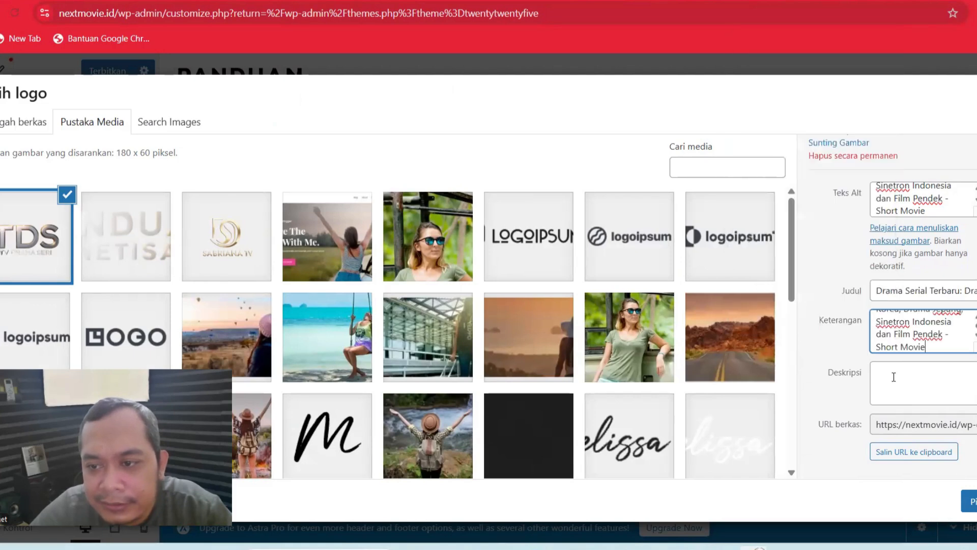
{"action": "left_click", "coordinate": [894, 377]}
{"action": "right_click", "coordinate": [894, 377]}
{"action": "left_click", "coordinate": [773, 220]}
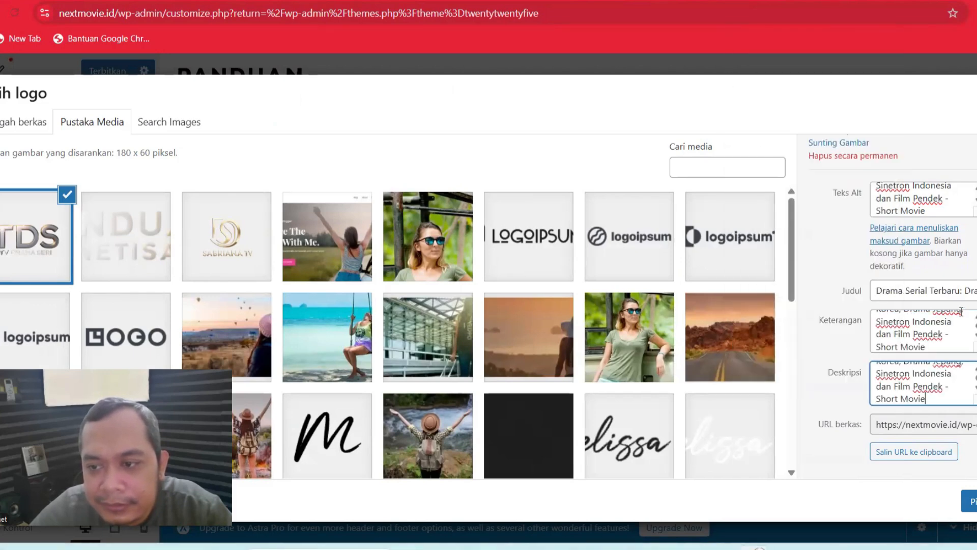
Step: Set the uncropped TDS TV Drama Seri image as the site logo and publish the changes
{"action": "left_click", "coordinate": [971, 502]}
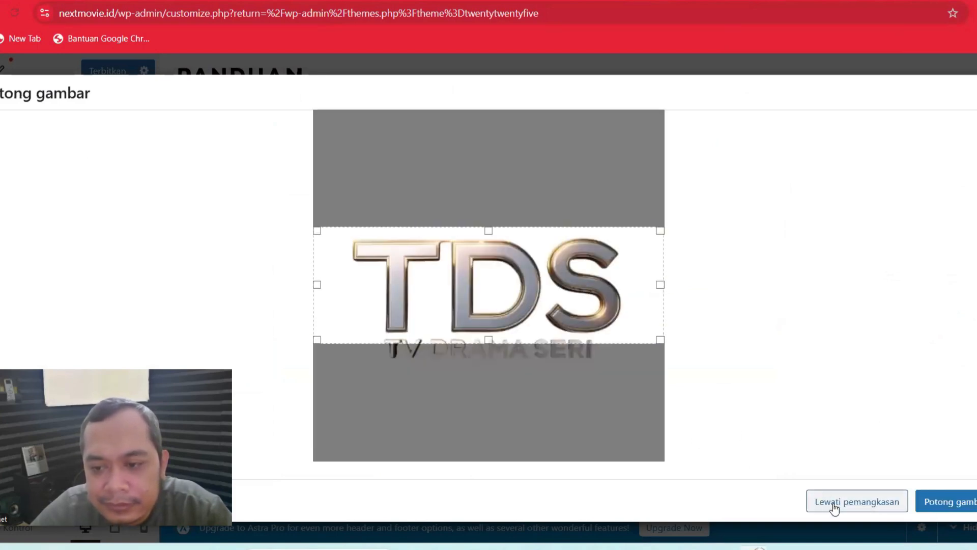
{"action": "left_click", "coordinate": [834, 504]}
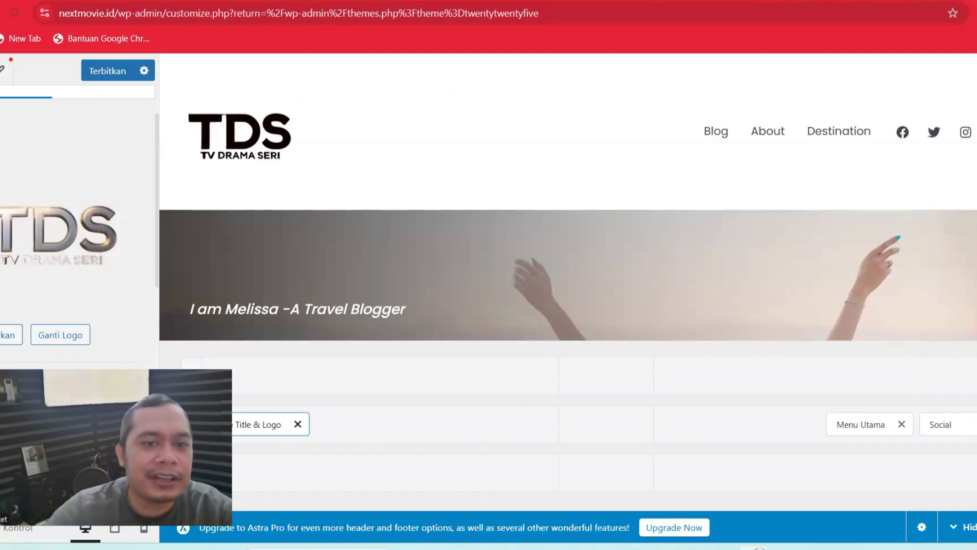
{"action": "left_click", "coordinate": [105, 75]}
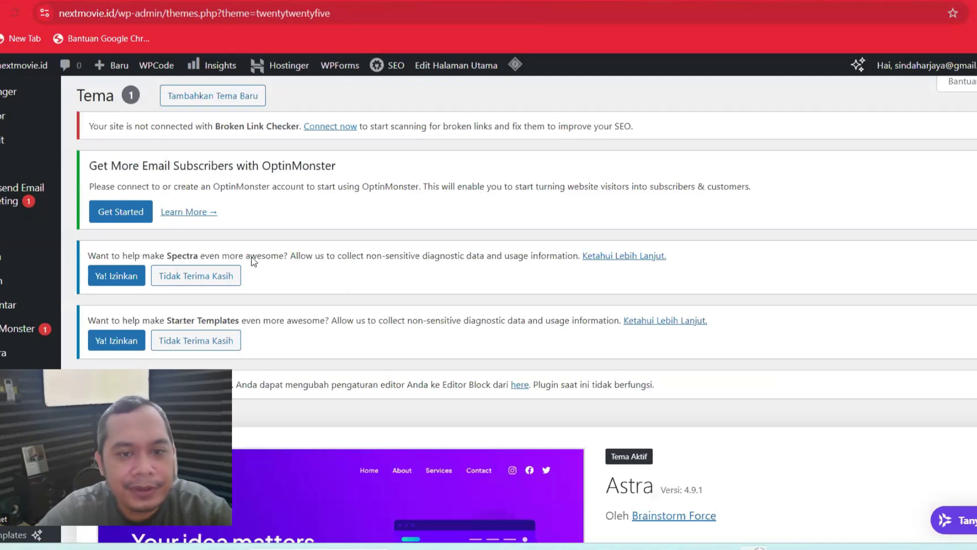
Step: Reopen the Customizer for the Astra theme and open the header builder settings
{"action": "scroll", "coordinate": [453, 255], "scroll_direction": "down", "scroll_amount": 5}
{"action": "mouse_move", "coordinate": [20, 260]}
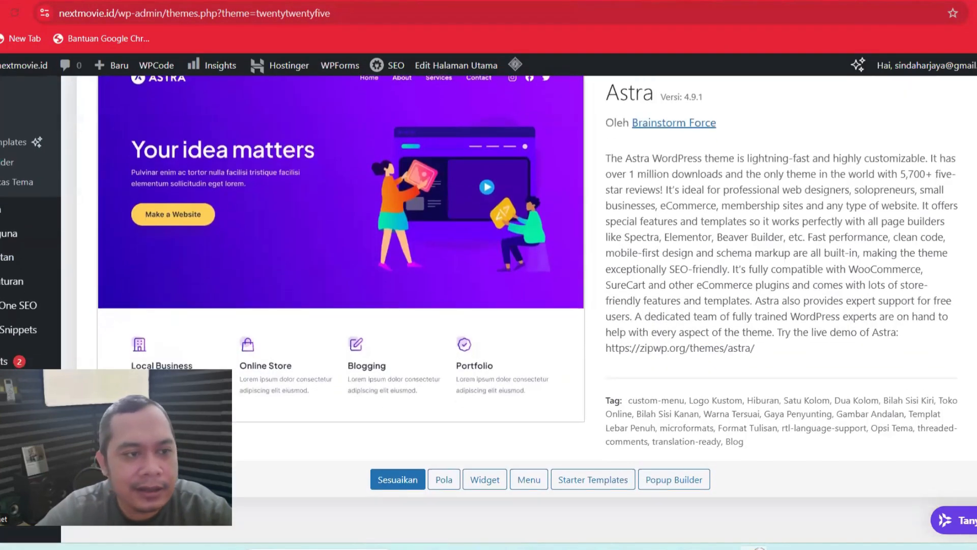
{"action": "mouse_move", "coordinate": [21, 209]}
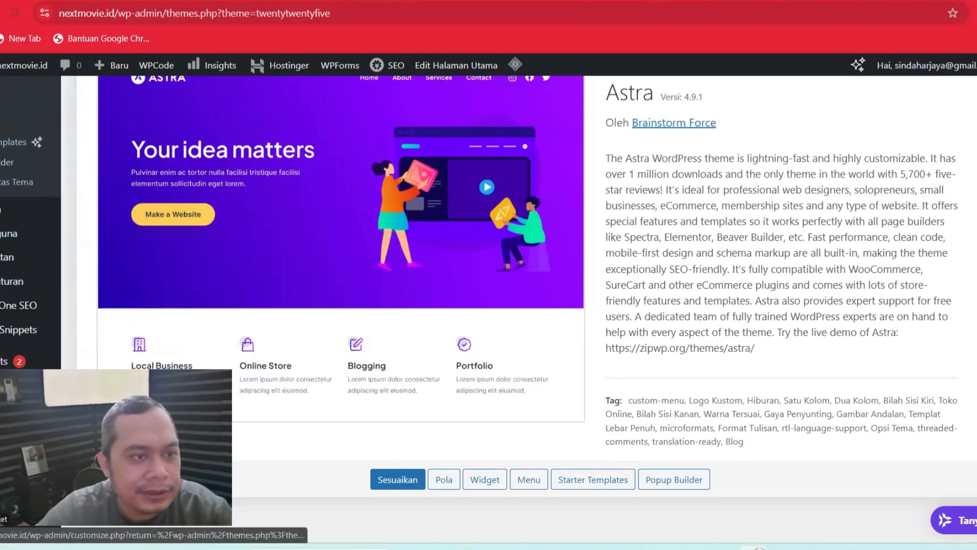
{"action": "left_click", "coordinate": [473, 149]}
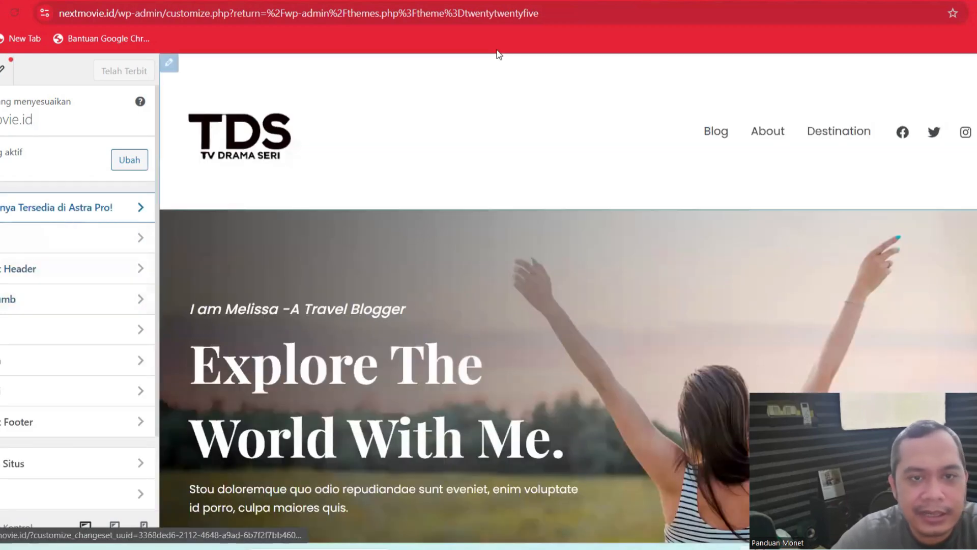
{"action": "left_click", "coordinate": [48, 247]}
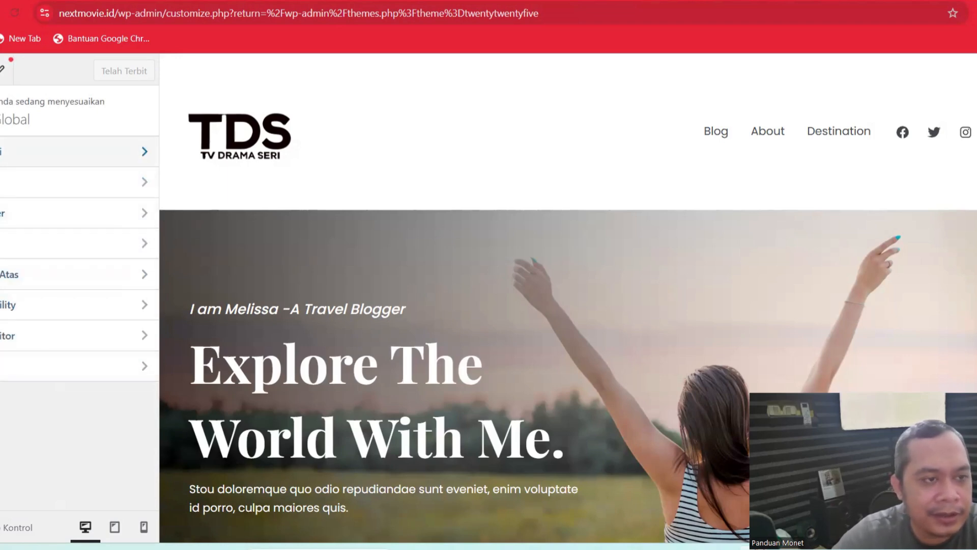
{"action": "left_click", "coordinate": [0, 111]}
{"action": "left_click", "coordinate": [13, 277]}
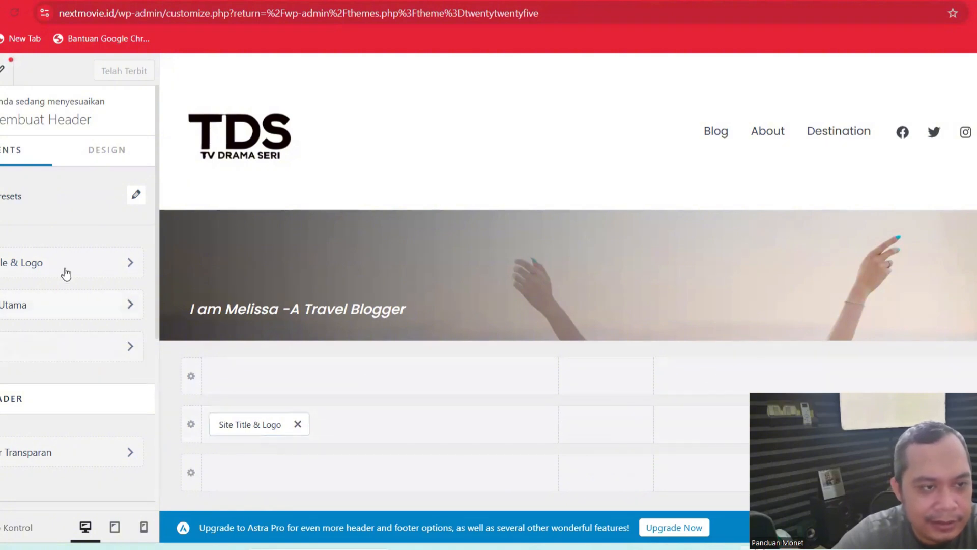
Step: Replace the site title in the header's Site Title & Logo settings with "TV Drama Seri"
{"action": "left_click", "coordinate": [99, 277]}
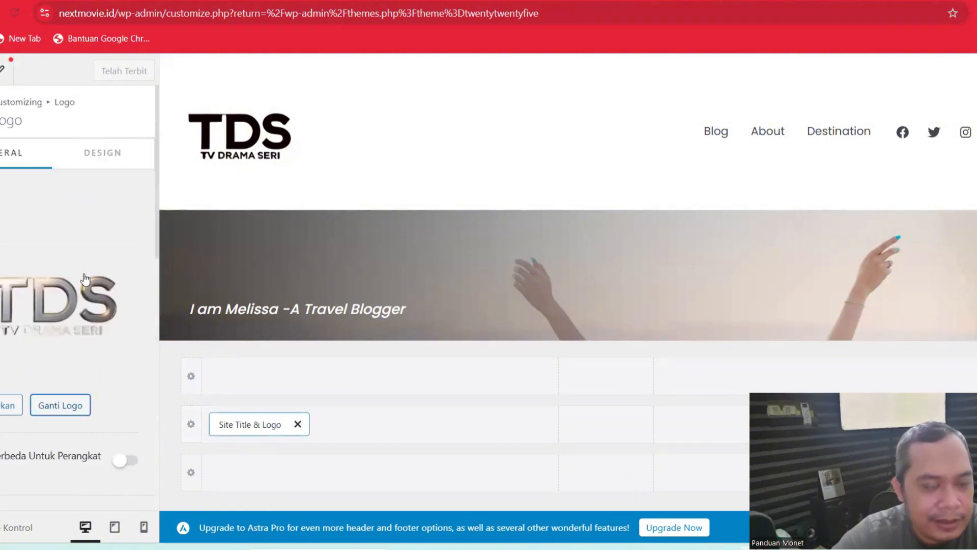
{"action": "scroll", "coordinate": [85, 355], "scroll_direction": "down", "scroll_amount": 3}
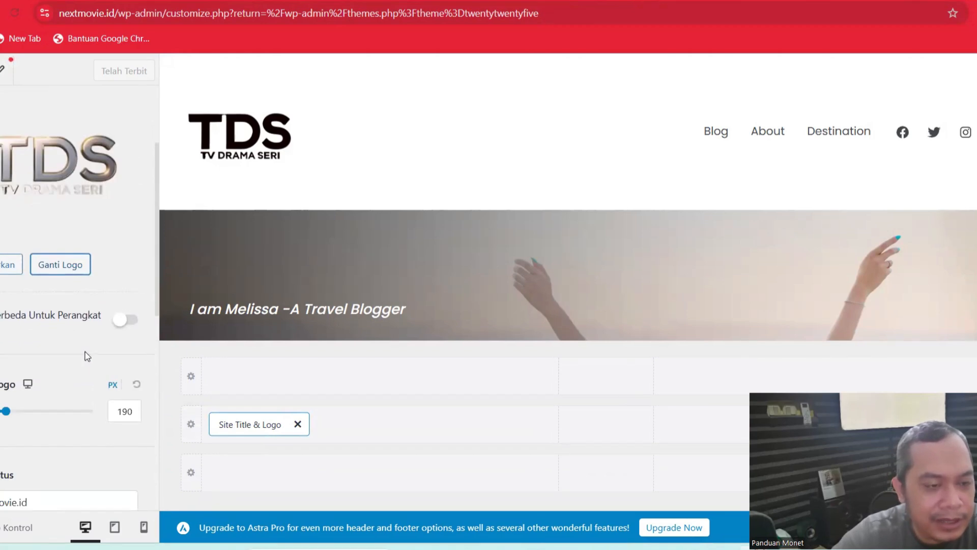
{"action": "scroll", "coordinate": [88, 357], "scroll_direction": "down", "scroll_amount": 4}
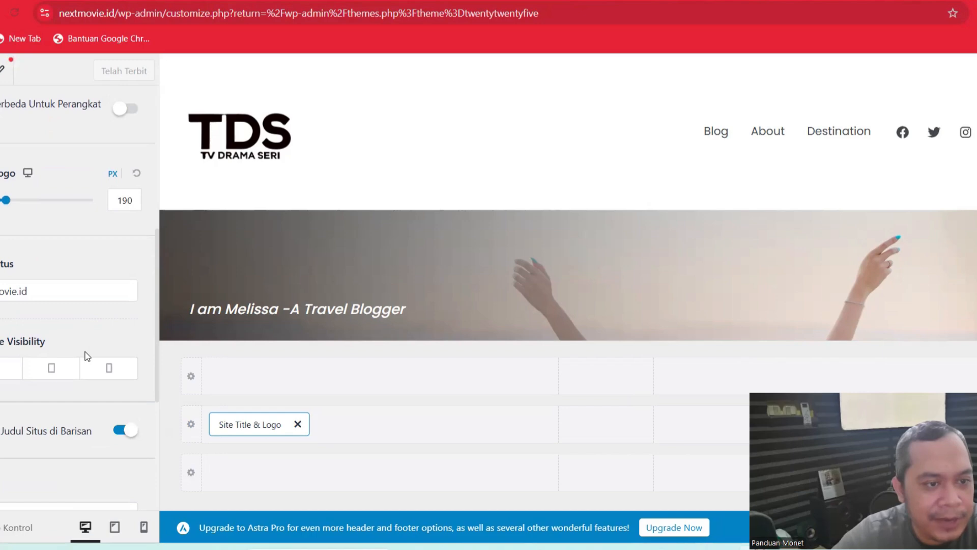
{"action": "triple_click", "coordinate": [65, 290]}
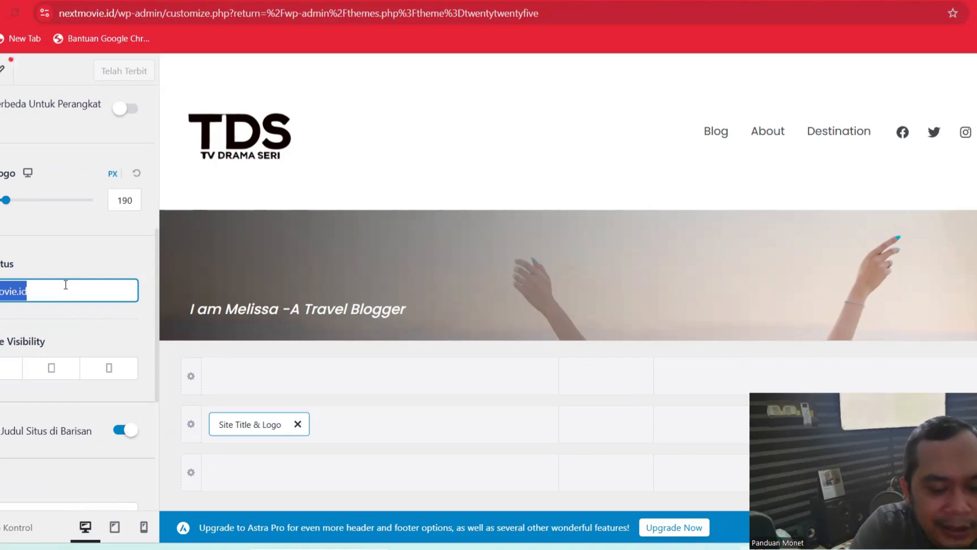
{"action": "key", "text": "BackSpace"}
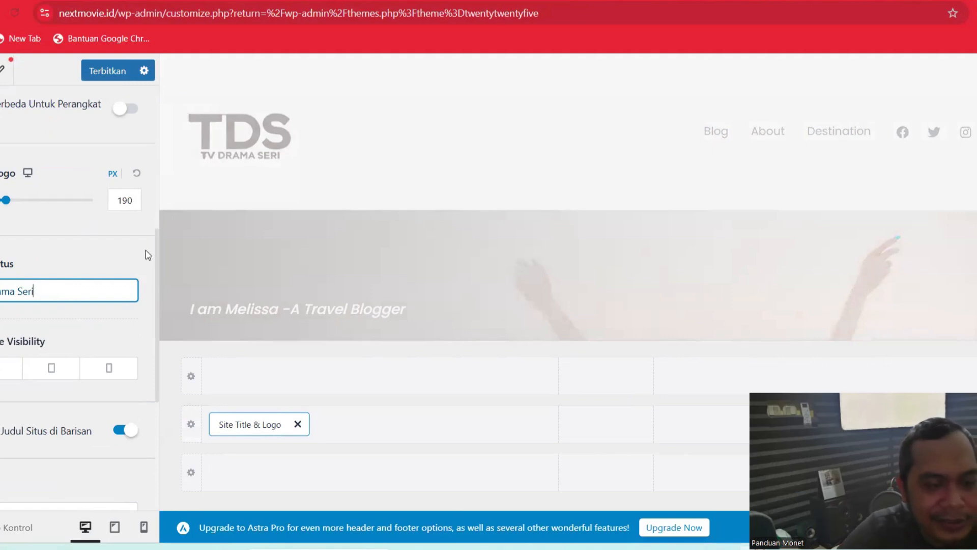
{"action": "scroll", "coordinate": [106, 332], "scroll_direction": "up", "scroll_amount": 3}
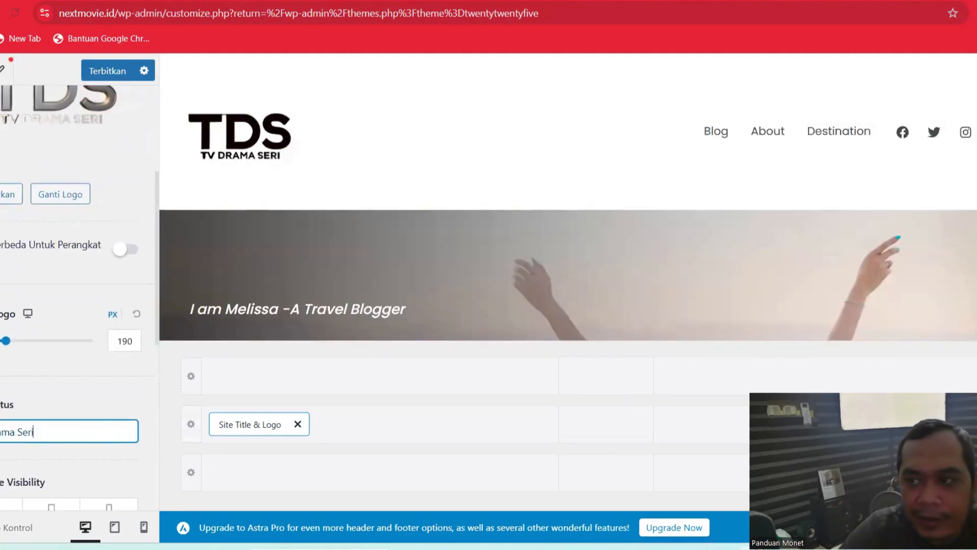
Step: Enter "Drama Serial Terbaru" as the site tagline in the logo settings
{"action": "scroll", "coordinate": [568, 198], "scroll_direction": "down", "scroll_amount": 5}
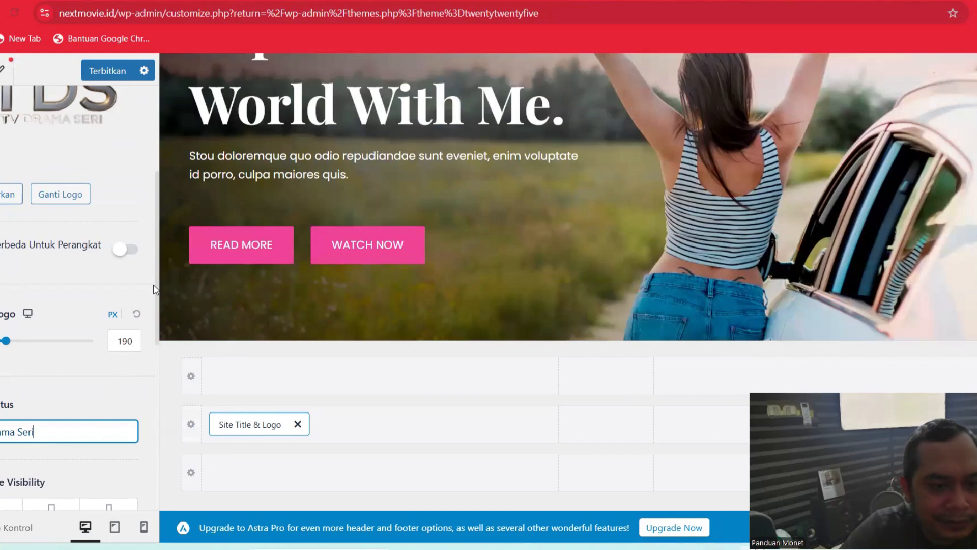
{"action": "left_click_drag", "start_coordinate": [155, 297], "coordinate": [167, 457]}
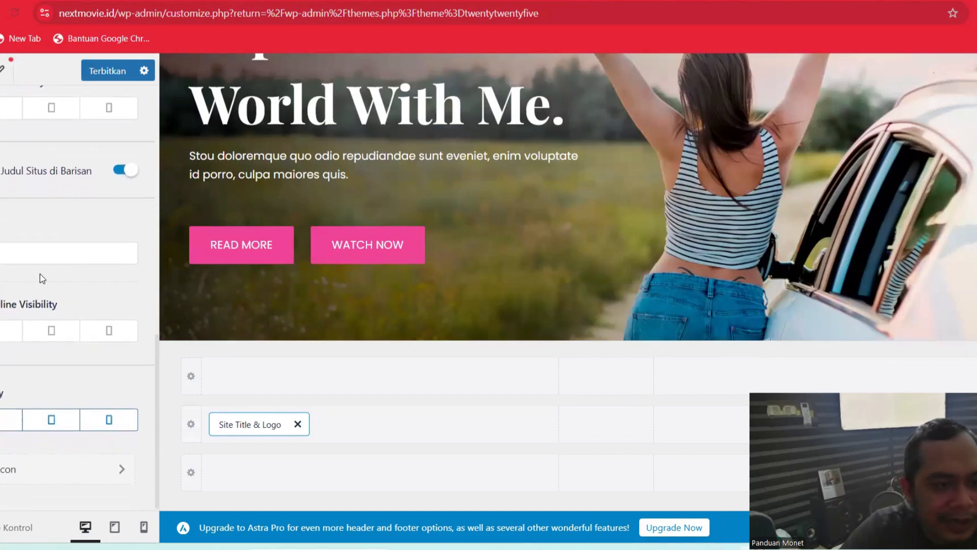
{"action": "left_click", "coordinate": [30, 252]}
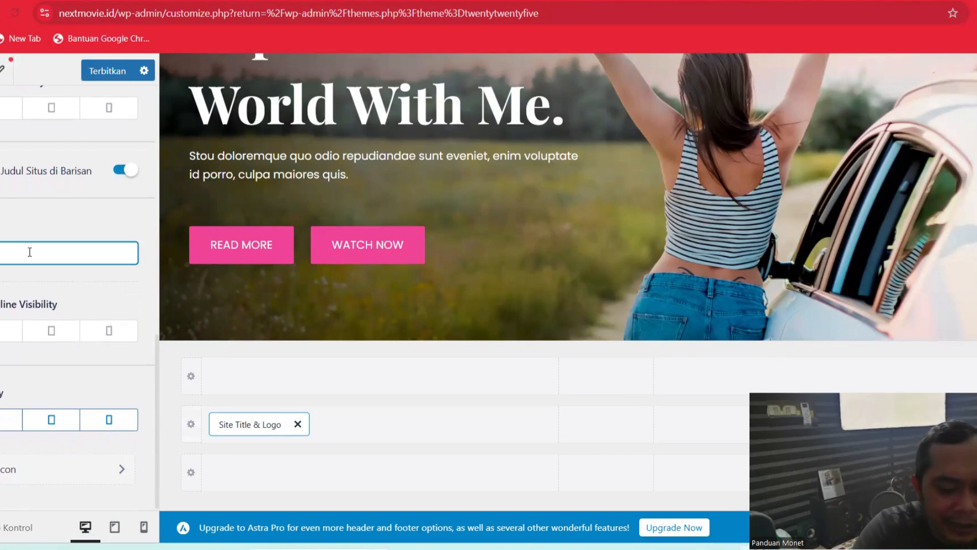
{"action": "type", "text": "Ser"}
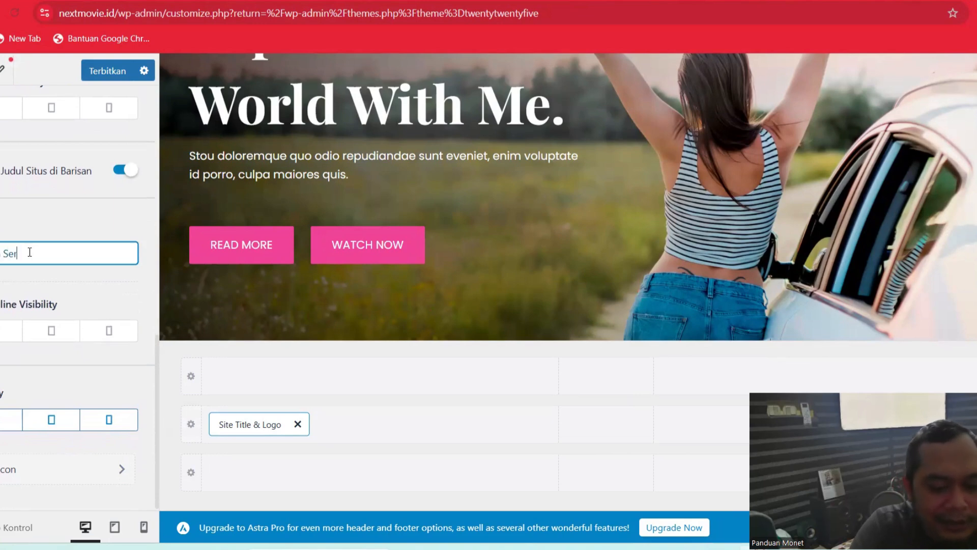
{"action": "type", "text": "ial T"}
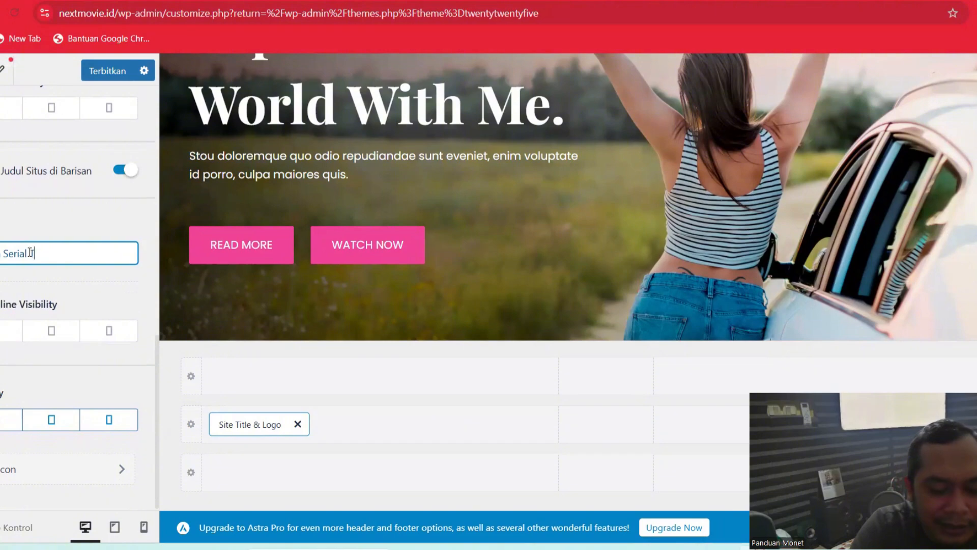
{"action": "type", "text": "erbaru"}
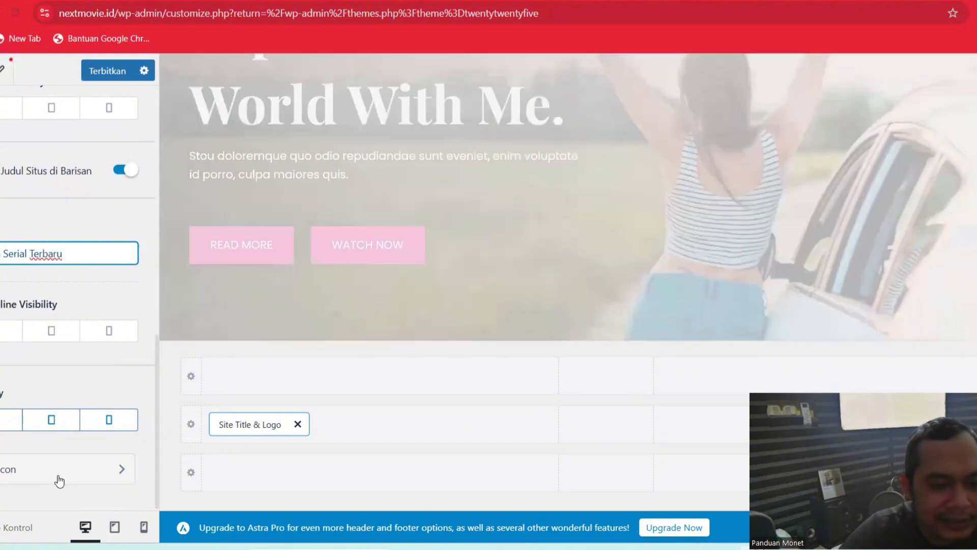
Step: Check the site icon entry and logo settings, and publish the new site title and tagline
{"action": "left_click", "coordinate": [59, 475]}
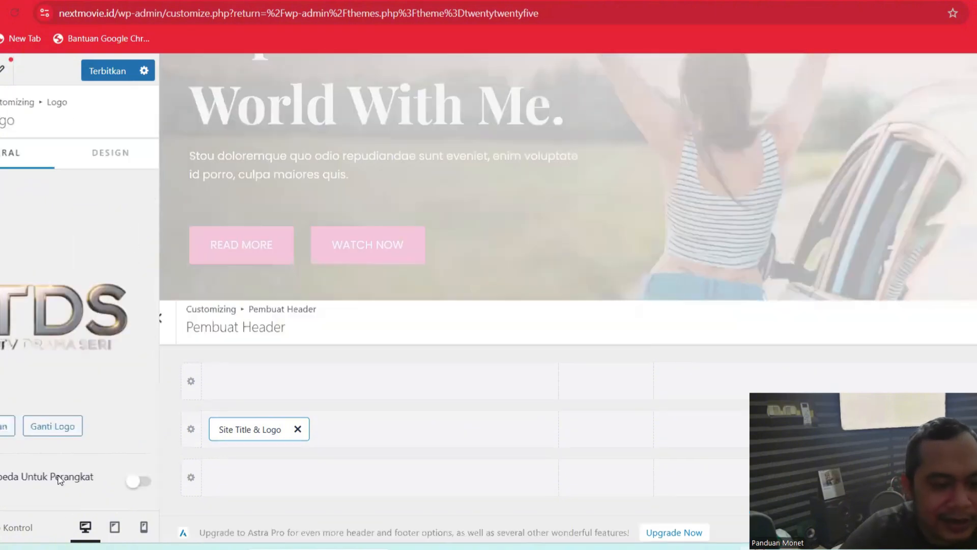
{"action": "left_click", "coordinate": [43, 250]}
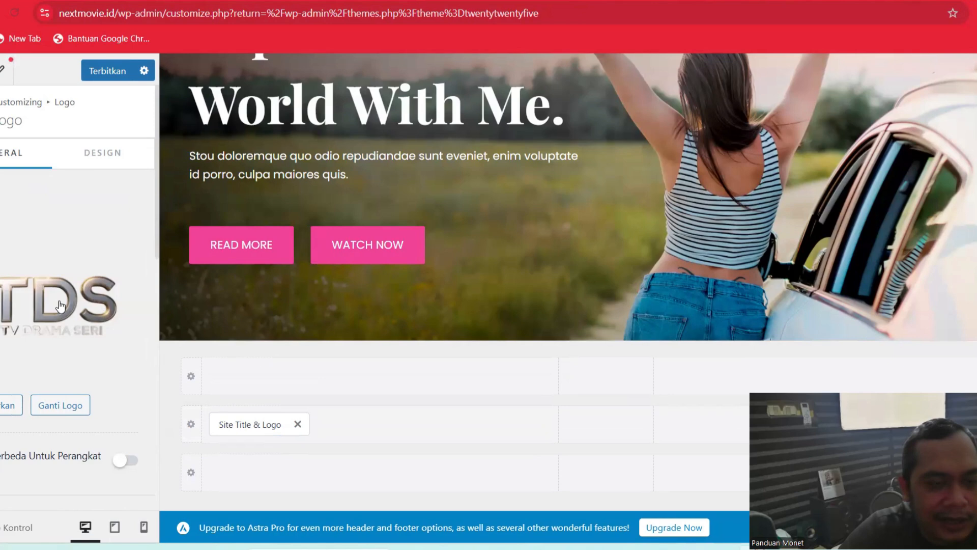
{"action": "scroll", "coordinate": [59, 308], "scroll_direction": "down", "scroll_amount": 1}
{"action": "scroll", "coordinate": [60, 305], "scroll_direction": "down", "scroll_amount": 5}
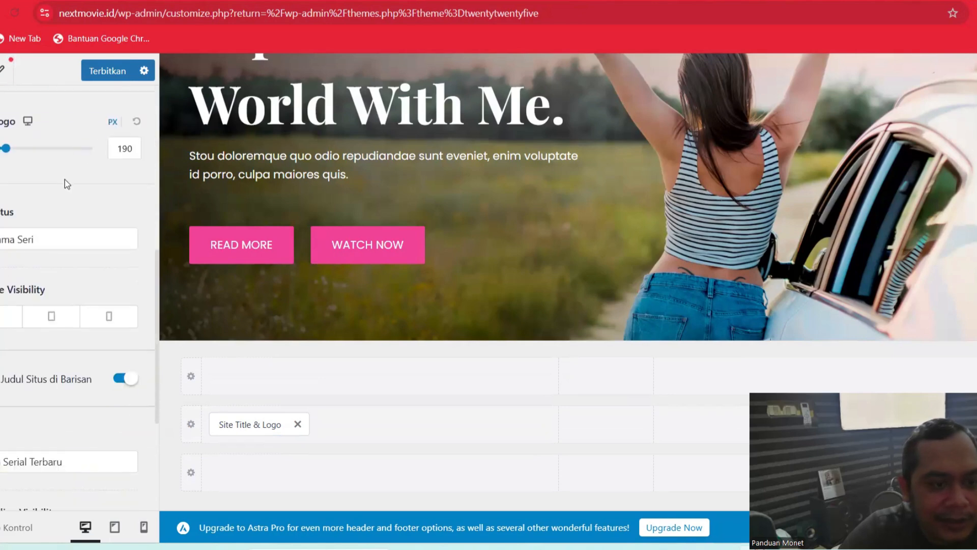
{"action": "left_click", "coordinate": [106, 82]}
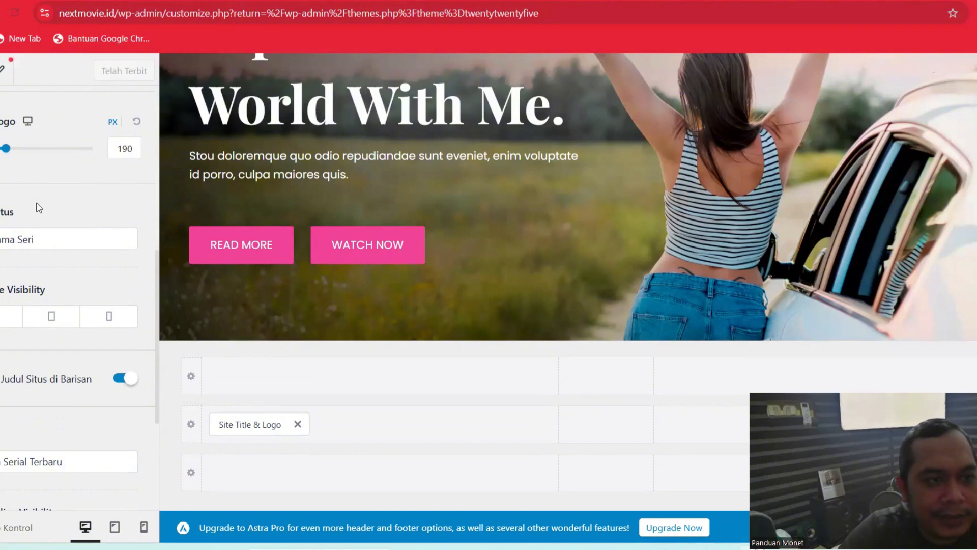
{"action": "scroll", "coordinate": [37, 209], "scroll_direction": "up", "scroll_amount": 3}
{"action": "scroll", "coordinate": [37, 209], "scroll_direction": "up", "scroll_amount": 3}
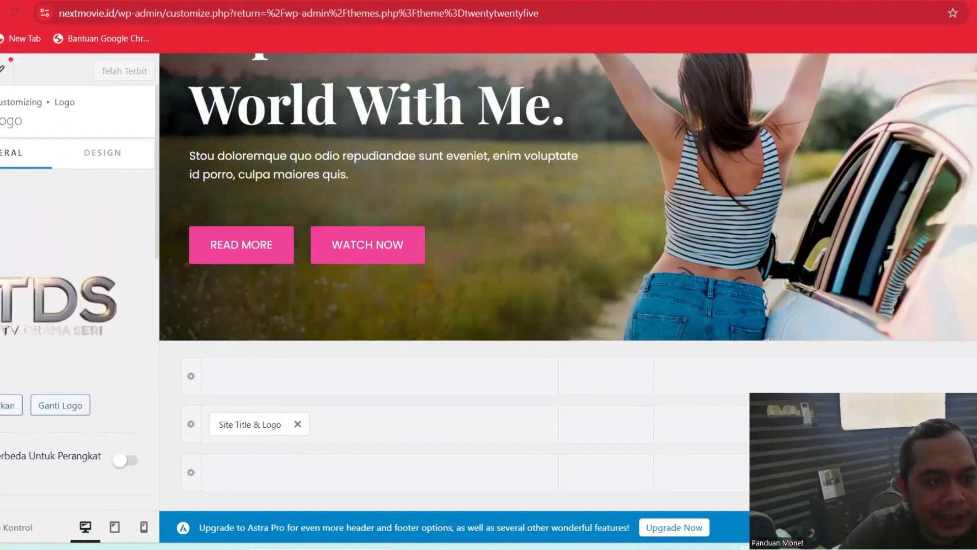
Step: Return to the main Customizer list and look through the Blog and Halaman (page) settings
{"action": "left_click", "coordinate": [1, 112]}
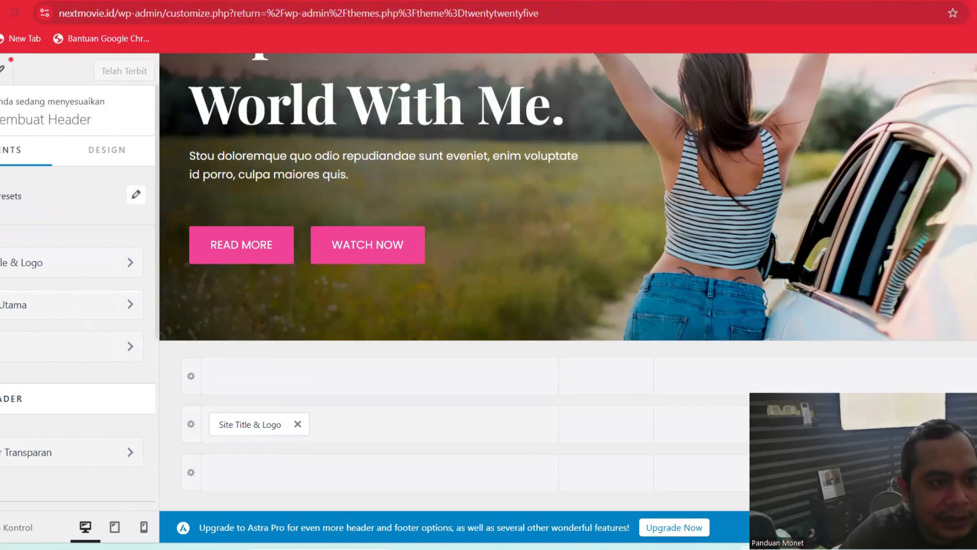
{"action": "left_click", "coordinate": [1, 112]}
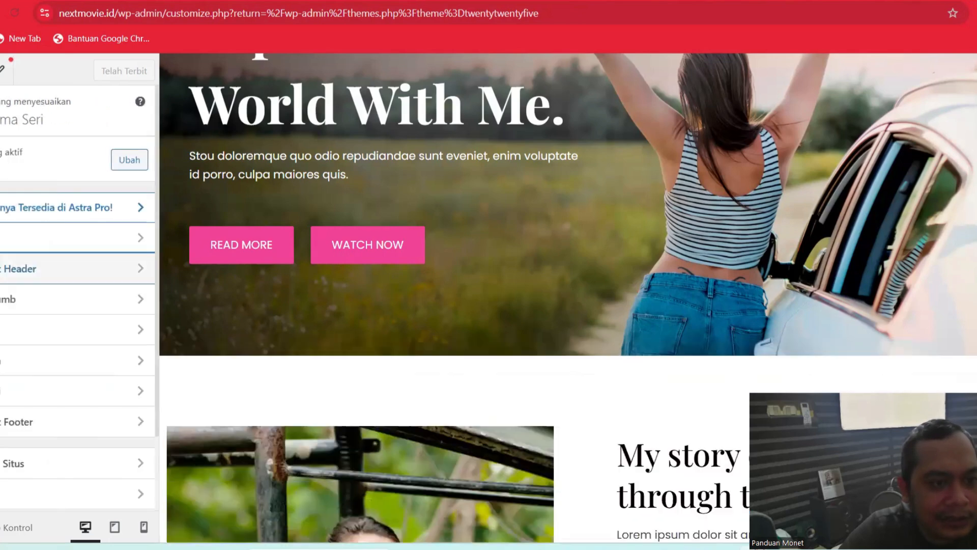
{"action": "left_click", "coordinate": [59, 331]}
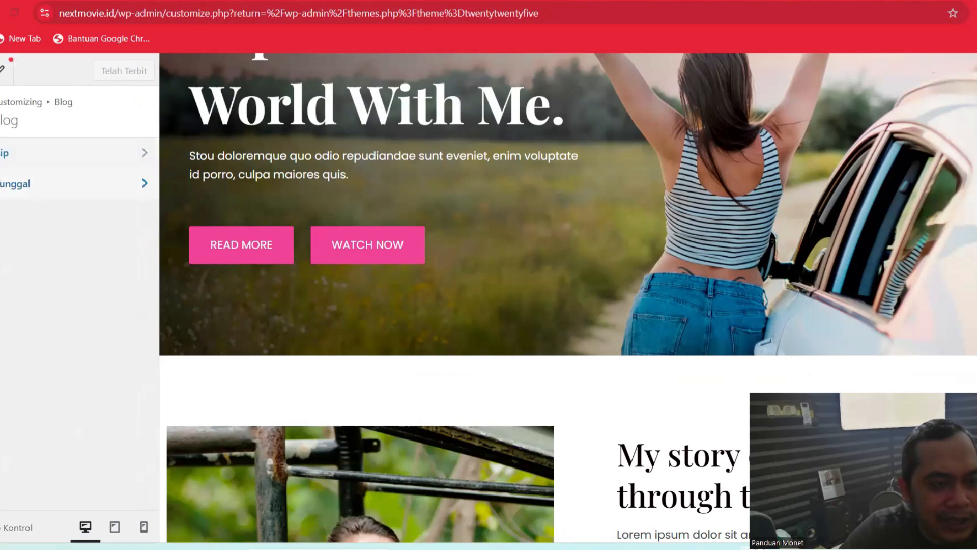
{"action": "left_click", "coordinate": [1, 112]}
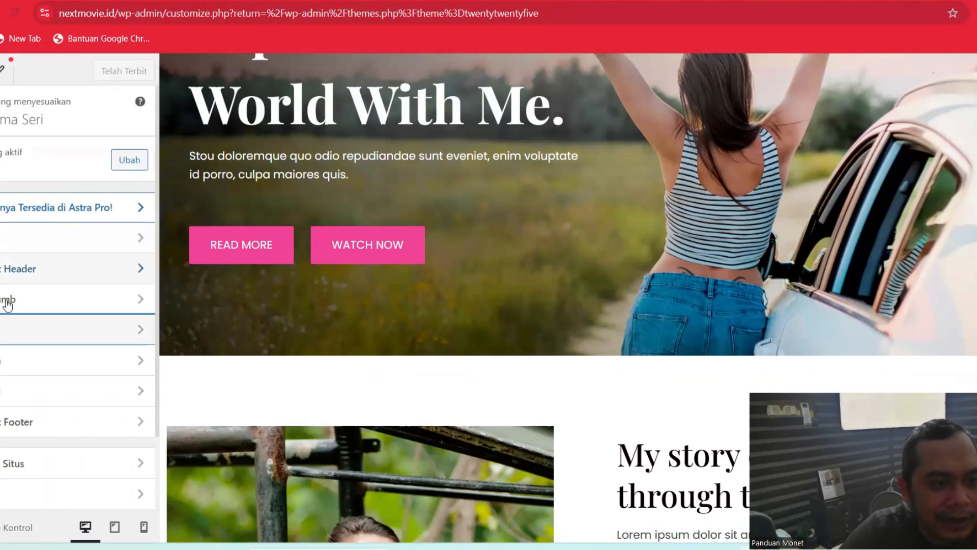
{"action": "left_click", "coordinate": [49, 366]}
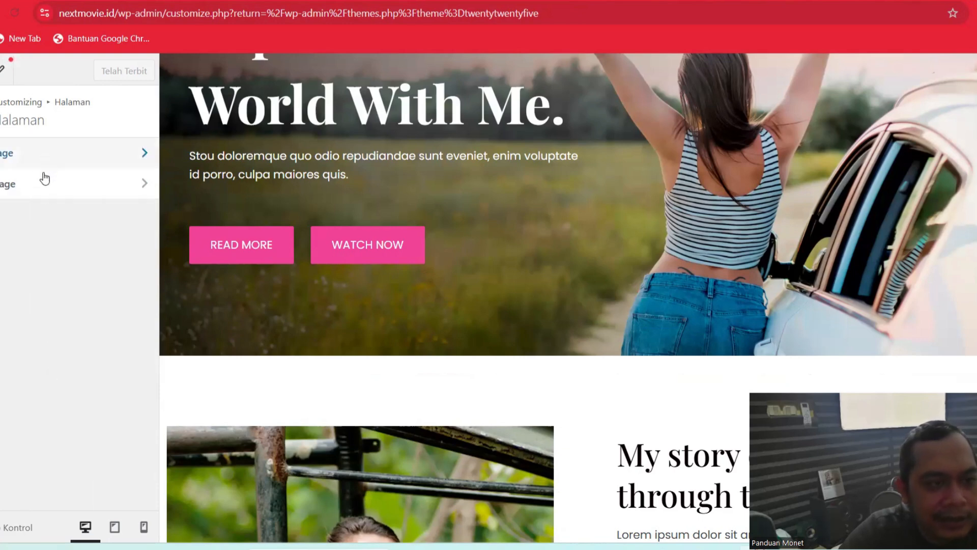
{"action": "left_click", "coordinate": [1, 112]}
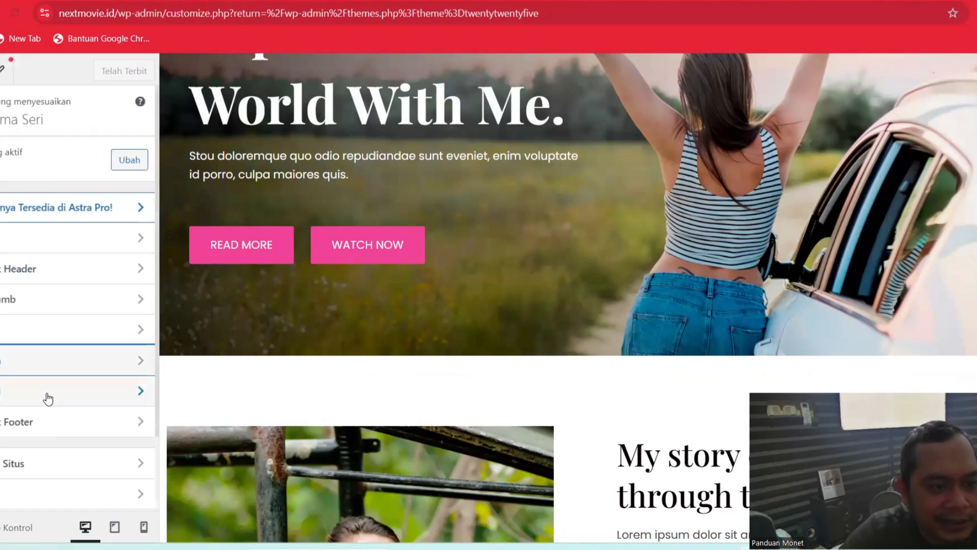
{"action": "scroll", "coordinate": [47, 399], "scroll_direction": "down", "scroll_amount": 1}
{"action": "scroll", "coordinate": [48, 399], "scroll_direction": "down", "scroll_amount": 1}
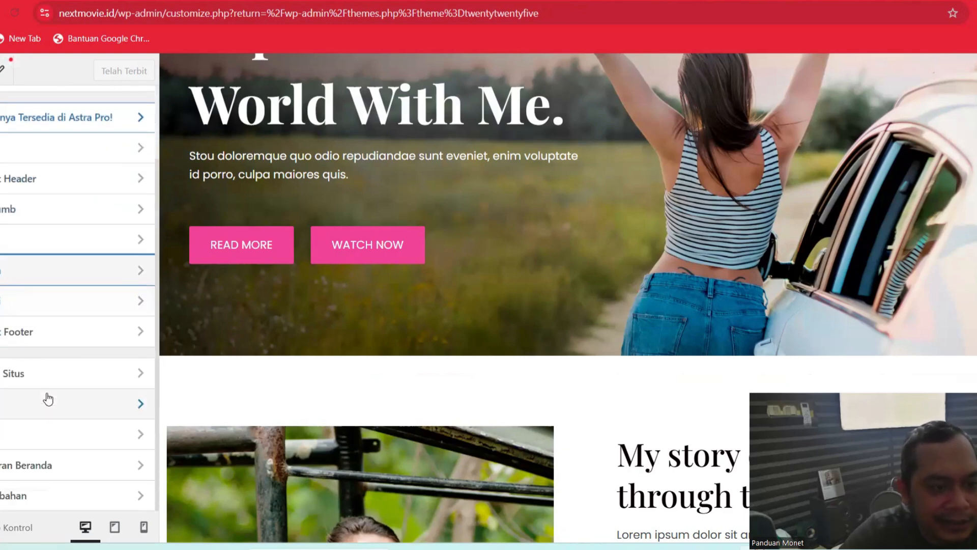
Step: Examine the Copyright element's text and design settings in the footer builder, and return to the main Customizer list
{"action": "left_click", "coordinate": [7, 340]}
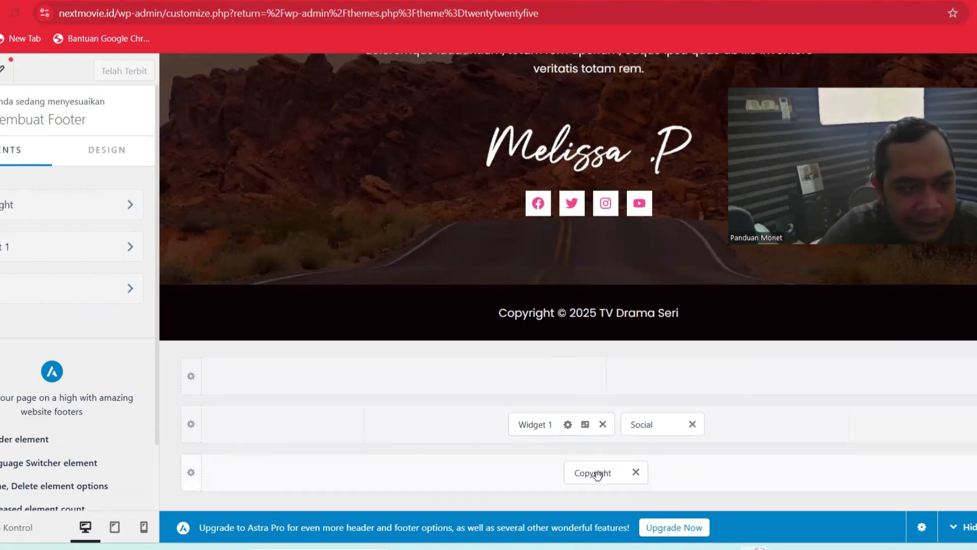
{"action": "left_click", "coordinate": [39, 216]}
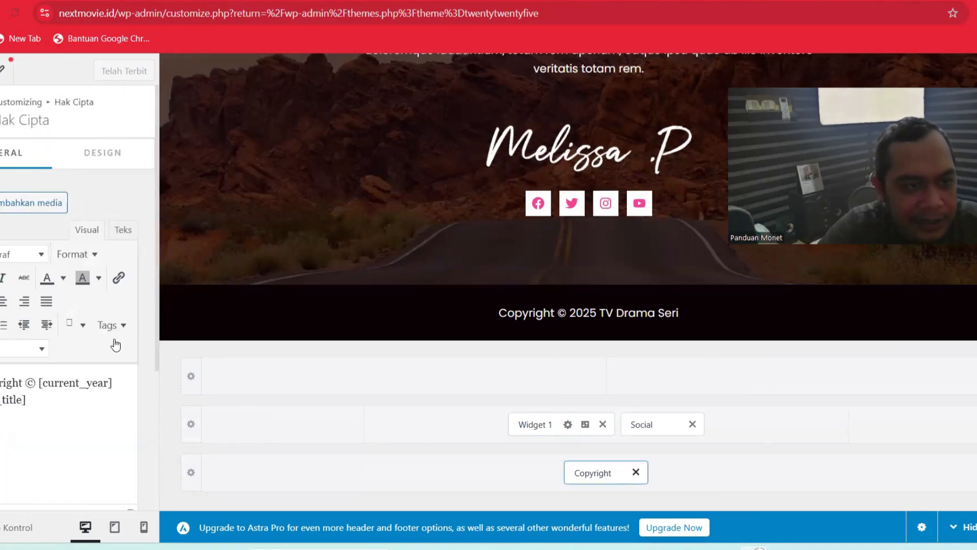
{"action": "left_click", "coordinate": [43, 383]}
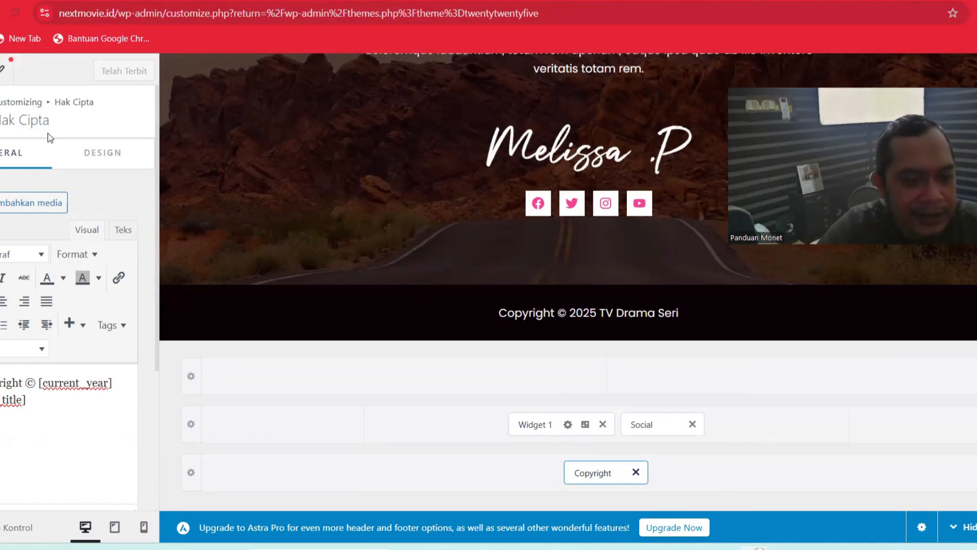
{"action": "left_click", "coordinate": [127, 154]}
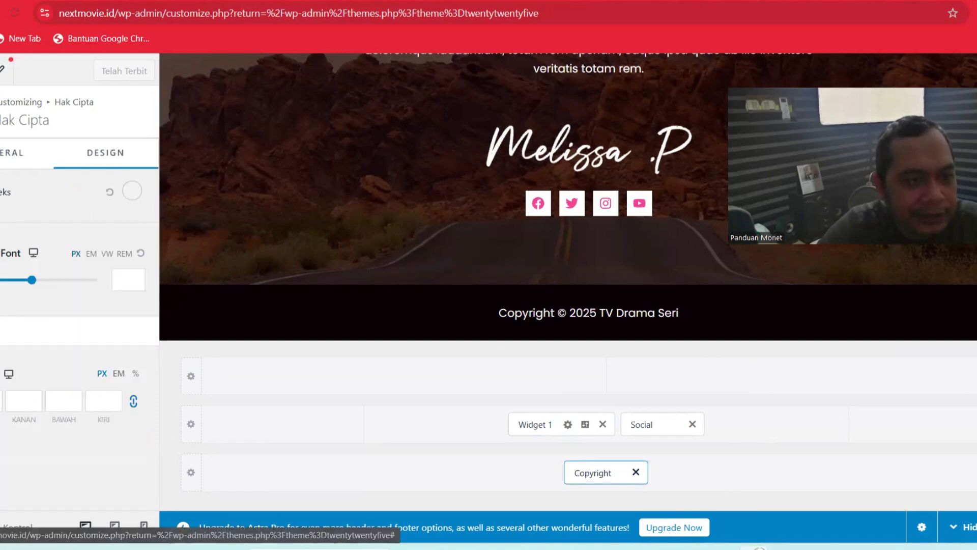
{"action": "left_click", "coordinate": [0, 111]}
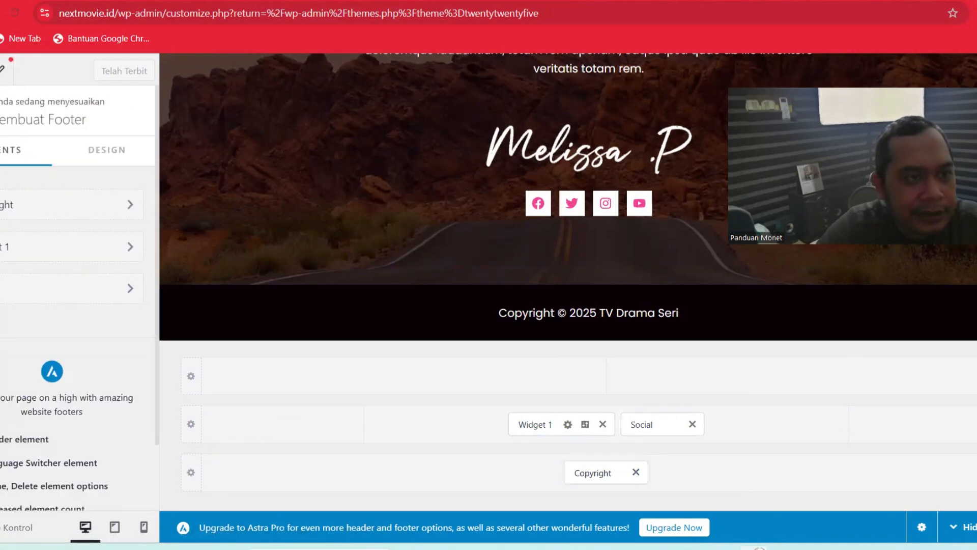
{"action": "left_click", "coordinate": [0, 111]}
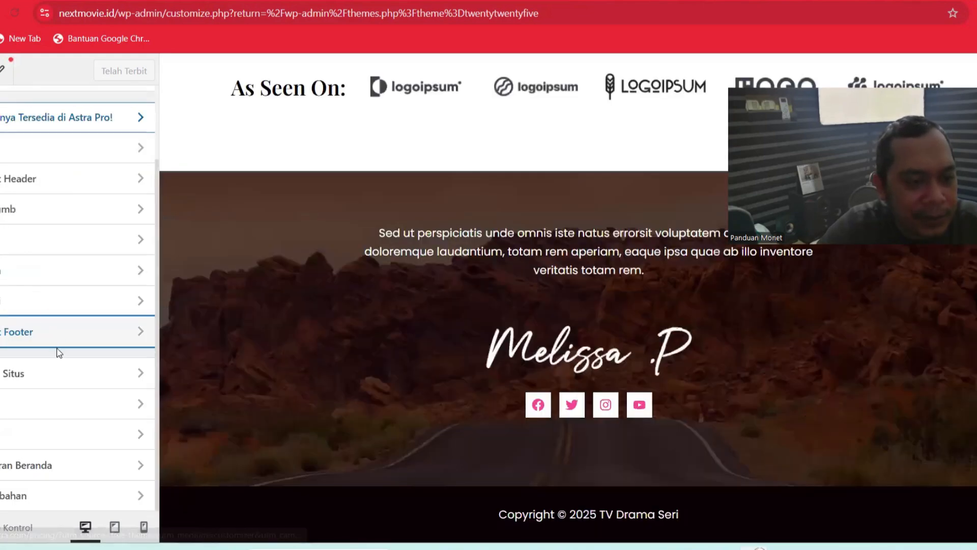
Step: Examine which menus are assigned to all the menu locations in the Menu settings
{"action": "left_click", "coordinate": [44, 407]}
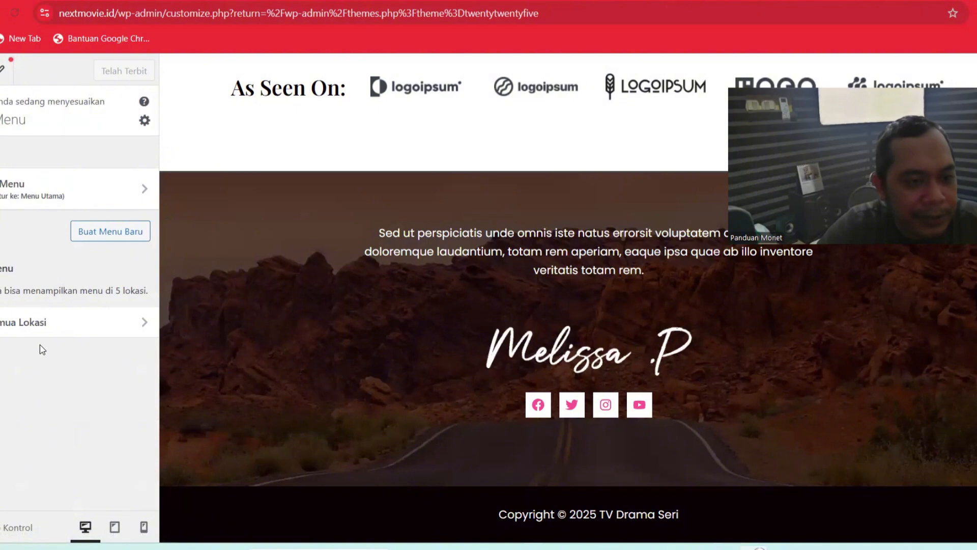
{"action": "left_click", "coordinate": [43, 331]}
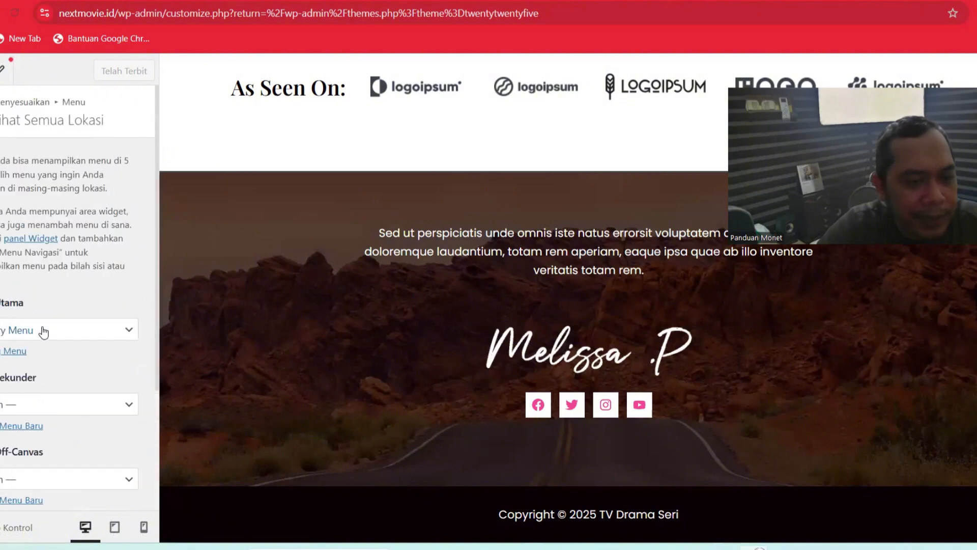
{"action": "scroll", "coordinate": [89, 277], "scroll_direction": "down", "scroll_amount": 3}
{"action": "scroll", "coordinate": [86, 270], "scroll_direction": "up", "scroll_amount": 2}
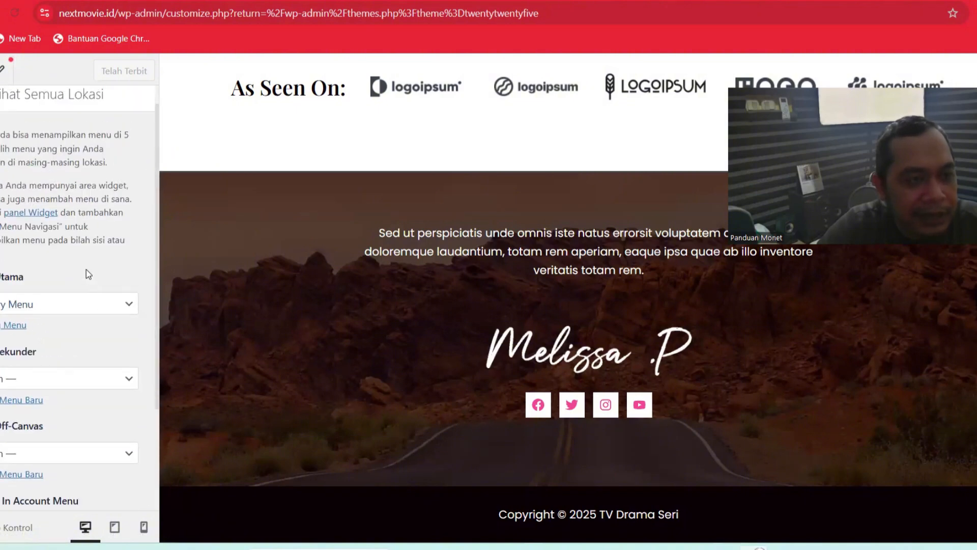
{"action": "scroll", "coordinate": [96, 203], "scroll_direction": "up", "scroll_amount": 1}
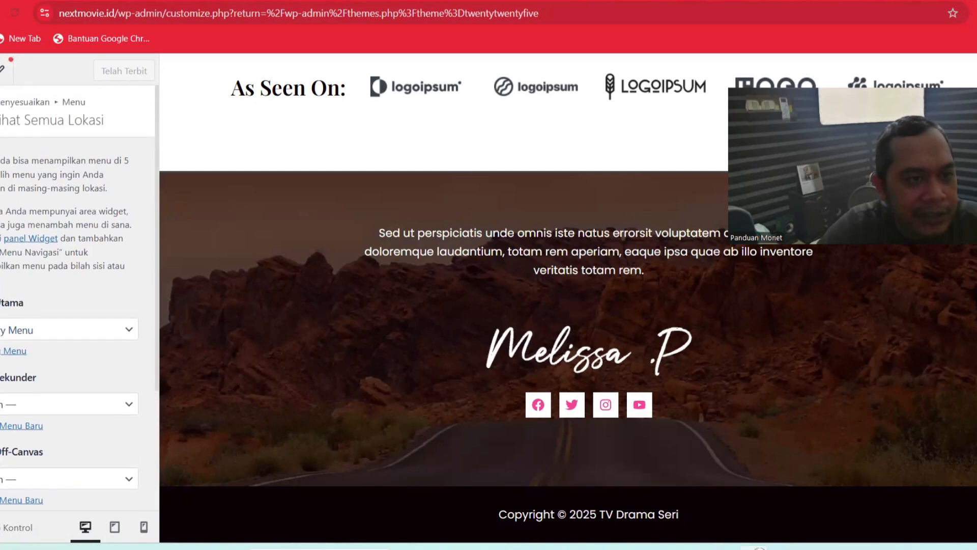
{"action": "left_click", "coordinate": [1, 111]}
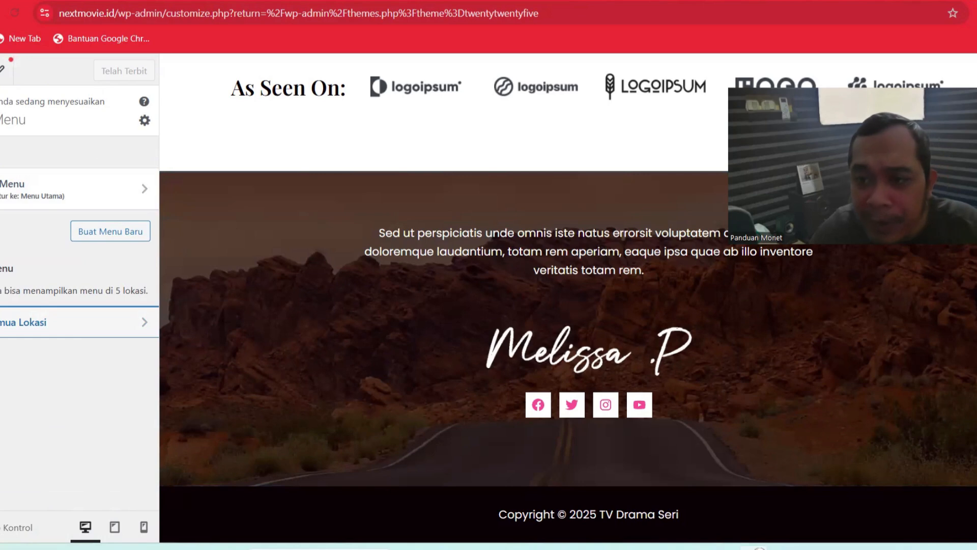
Step: Leave the Menu settings, close the Customizer and look over the active Astra theme's details on the themes page
{"action": "left_click", "coordinate": [1, 111]}
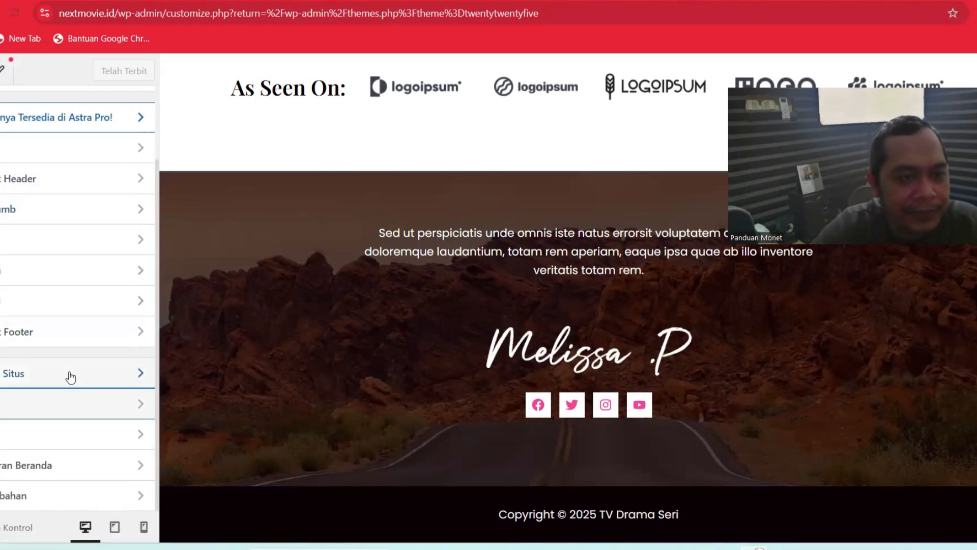
{"action": "scroll", "coordinate": [70, 376], "scroll_direction": "up", "scroll_amount": 2}
{"action": "scroll", "coordinate": [70, 375], "scroll_direction": "up", "scroll_amount": 1}
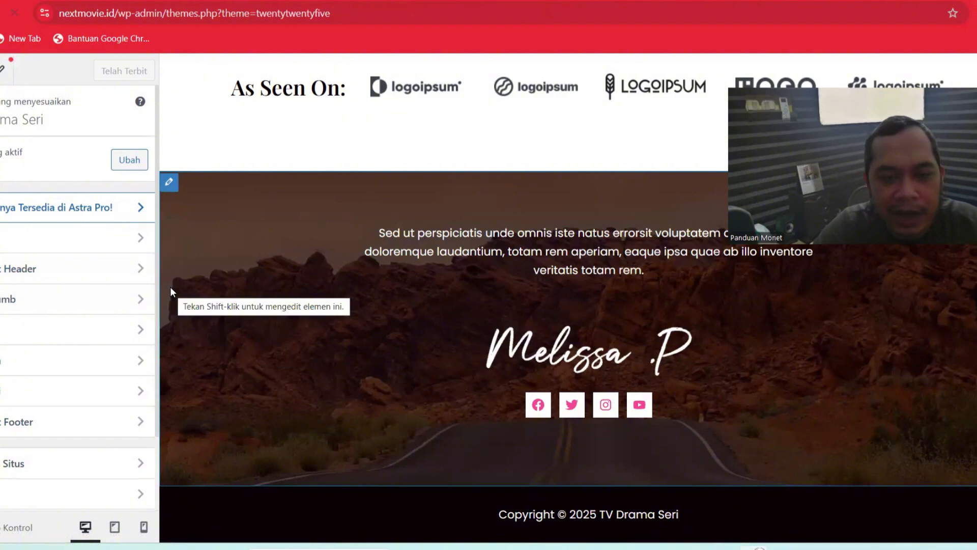
{"action": "scroll", "coordinate": [170, 291], "scroll_direction": "down", "scroll_amount": 5}
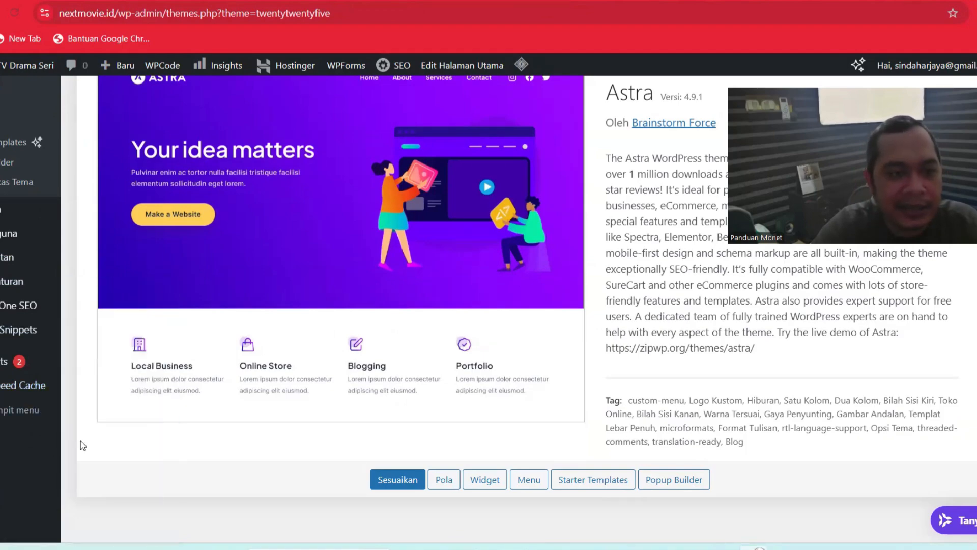
{"action": "scroll", "coordinate": [510, 305], "scroll_direction": "up", "scroll_amount": 6}
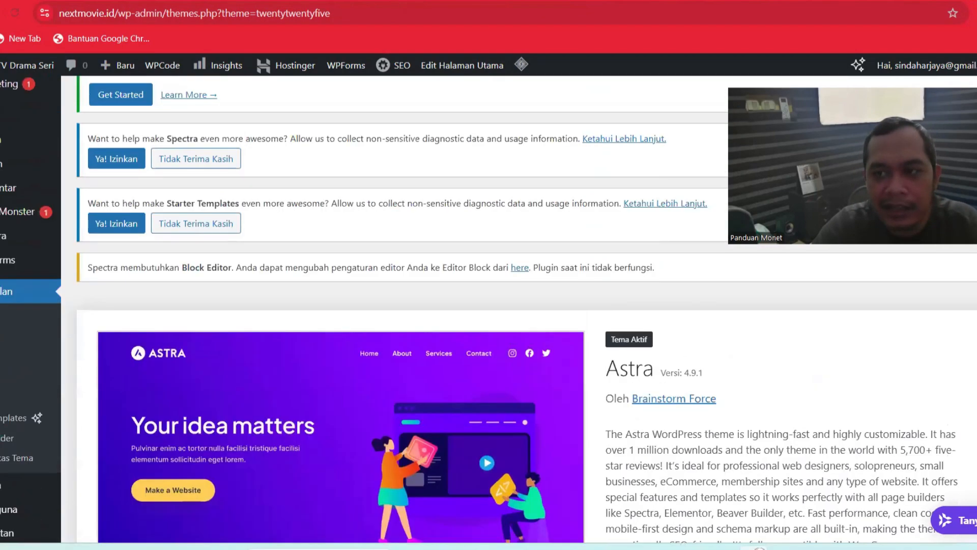
{"action": "scroll", "coordinate": [509, 305], "scroll_direction": "down", "scroll_amount": 1}
{"action": "scroll", "coordinate": [509, 305], "scroll_direction": "up", "scroll_amount": 2}
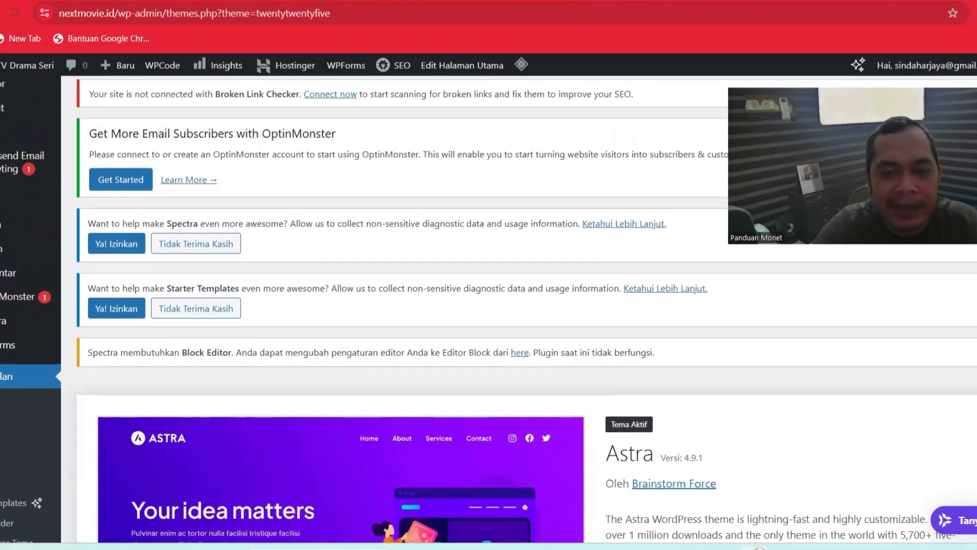
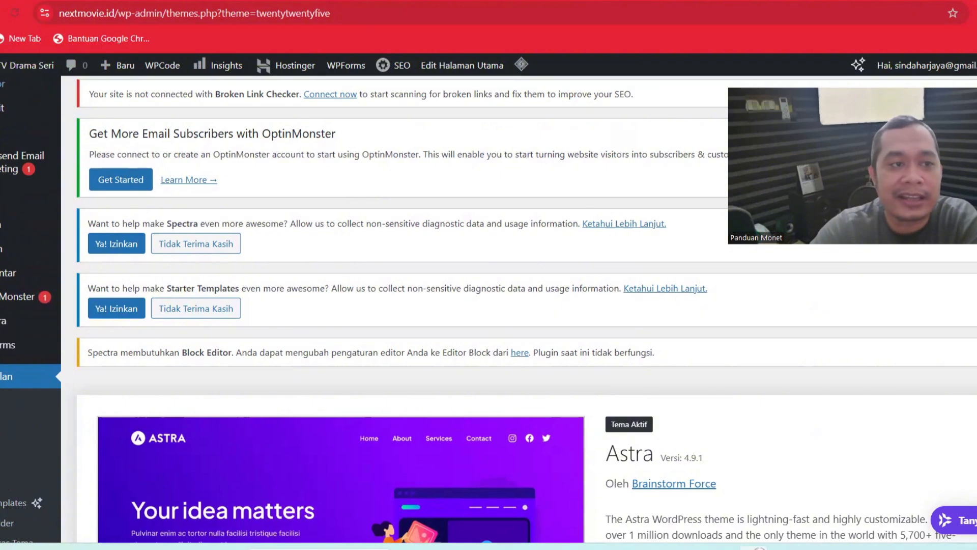
Step: Open the live site and examine the homepage's logo, header menu, hero section, destinations, Reader's Thoughts, blog posts and sign-up form
{"action": "mouse_move", "coordinate": [10, 77]}
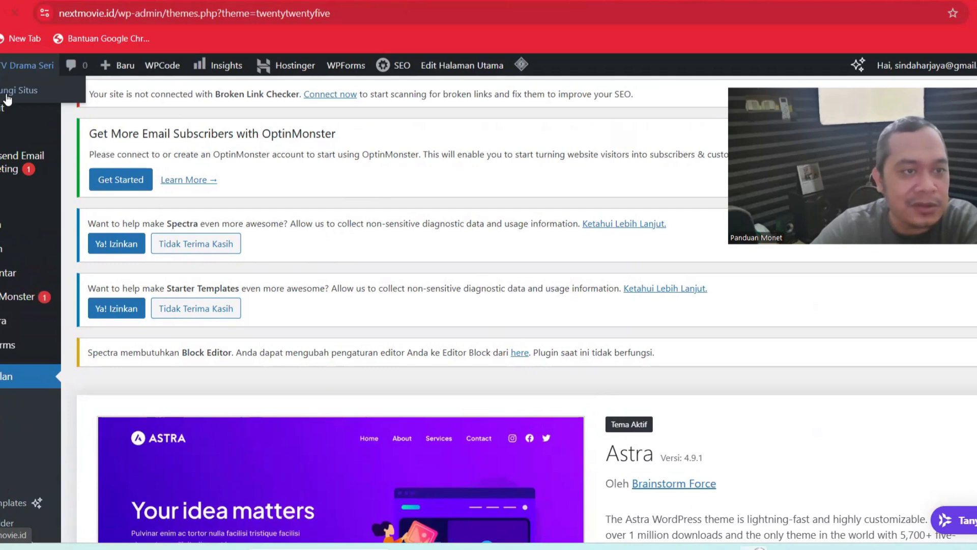
{"action": "left_click", "coordinate": [7, 97]}
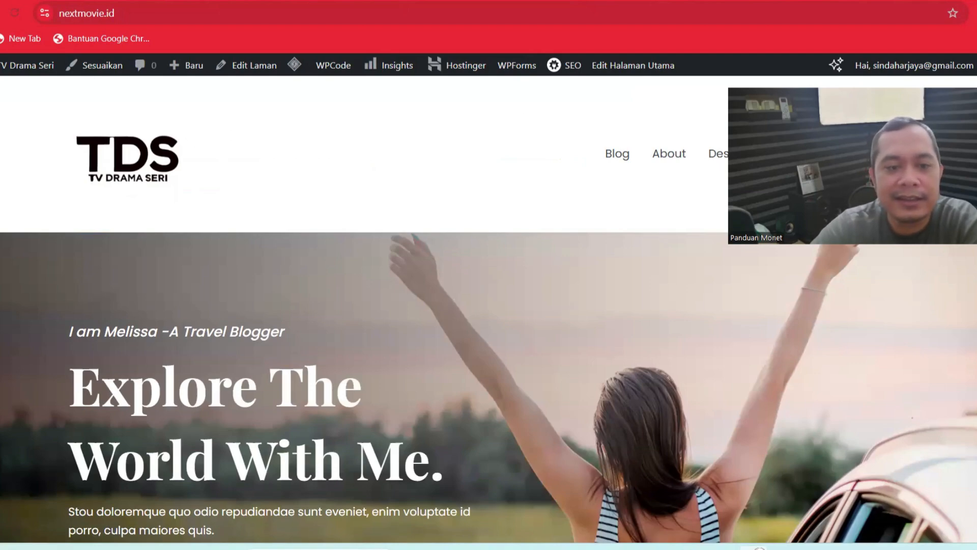
{"action": "scroll", "coordinate": [489, 309], "scroll_direction": "down", "scroll_amount": 7}
{"action": "scroll", "coordinate": [490, 309], "scroll_direction": "up", "scroll_amount": 7}
{"action": "scroll", "coordinate": [489, 309], "scroll_direction": "down", "scroll_amount": 4}
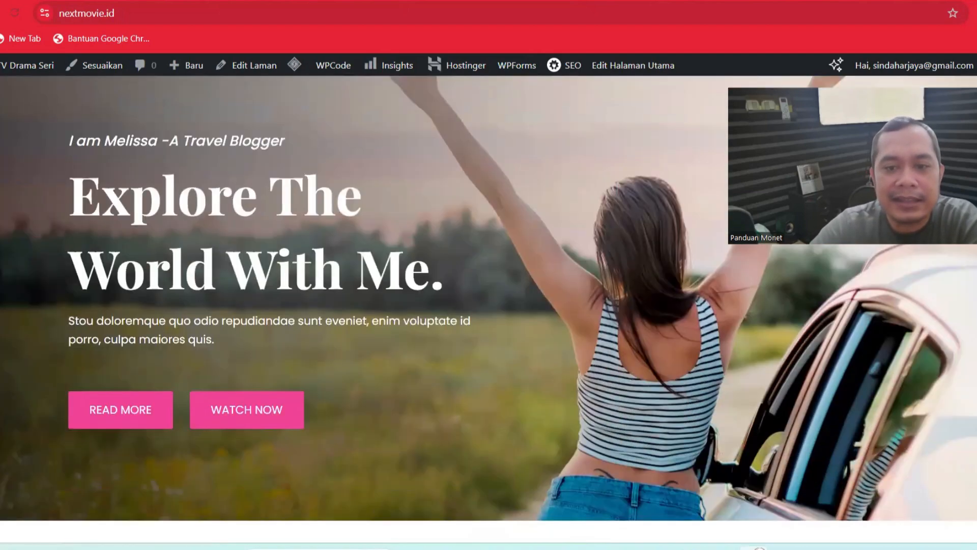
{"action": "scroll", "coordinate": [489, 309], "scroll_direction": "down", "scroll_amount": 20}
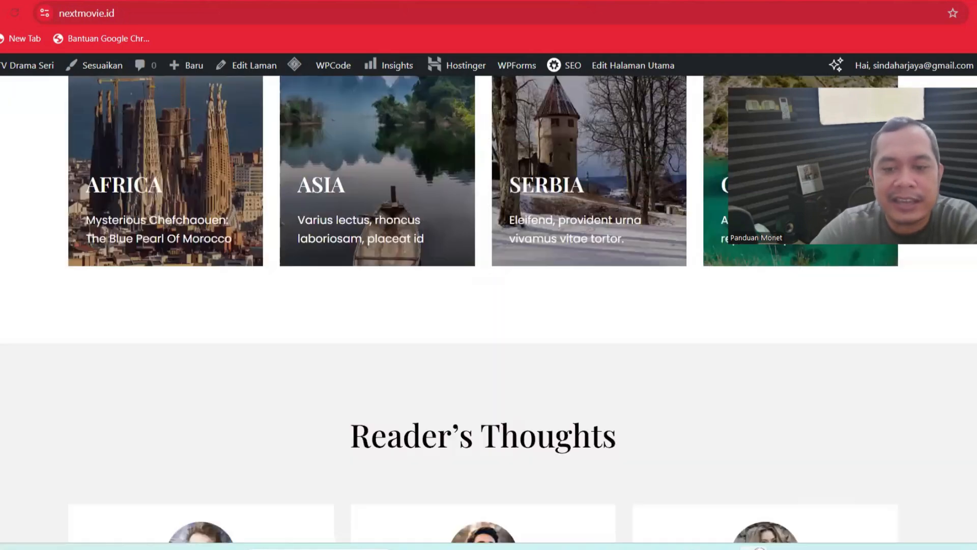
{"action": "scroll", "coordinate": [489, 310], "scroll_direction": "down", "scroll_amount": 12}
{"action": "scroll", "coordinate": [490, 309], "scroll_direction": "up", "scroll_amount": 20}
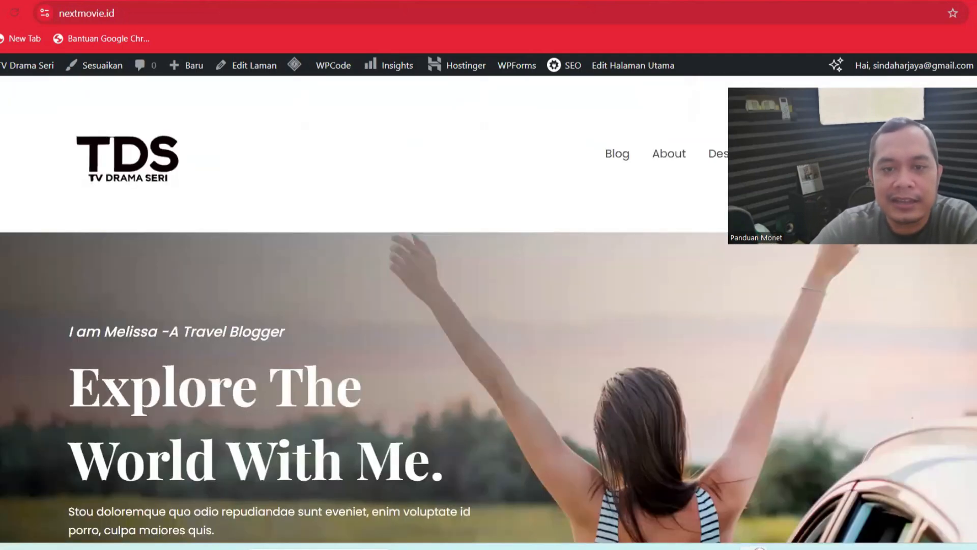
{"action": "scroll", "coordinate": [489, 309], "scroll_direction": "down", "scroll_amount": 4}
{"action": "scroll", "coordinate": [488, 309], "scroll_direction": "up", "scroll_amount": 2}
{"action": "scroll", "coordinate": [489, 309], "scroll_direction": "down", "scroll_amount": 2}
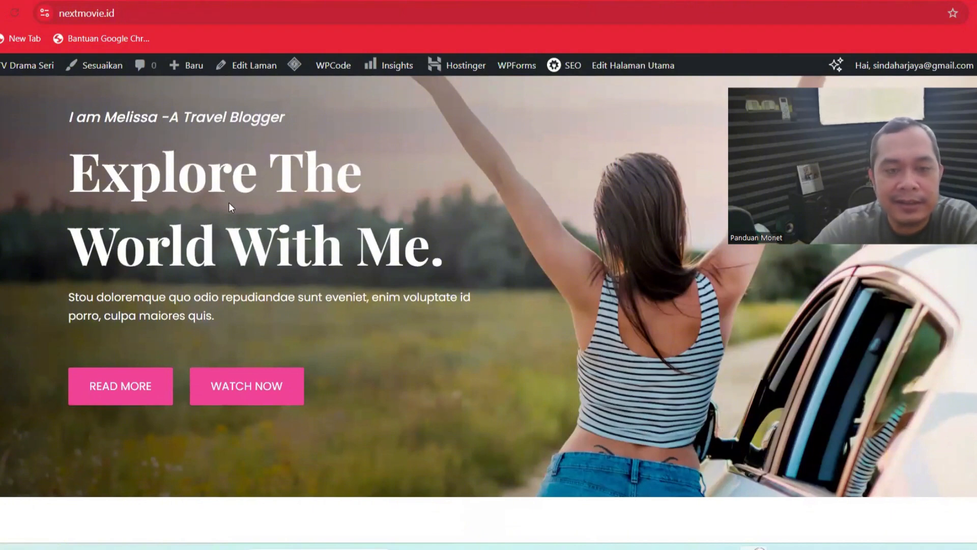
{"action": "scroll", "coordinate": [489, 309], "scroll_direction": "up", "scroll_amount": 4}
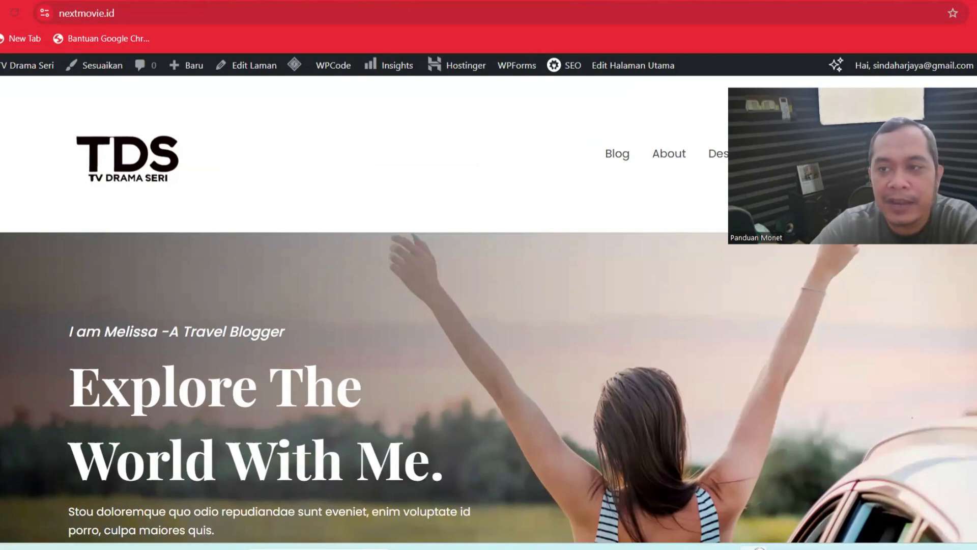
{"action": "scroll", "coordinate": [489, 309], "scroll_direction": "down", "scroll_amount": 10}
{"action": "scroll", "coordinate": [488, 309], "scroll_direction": "down", "scroll_amount": 15}
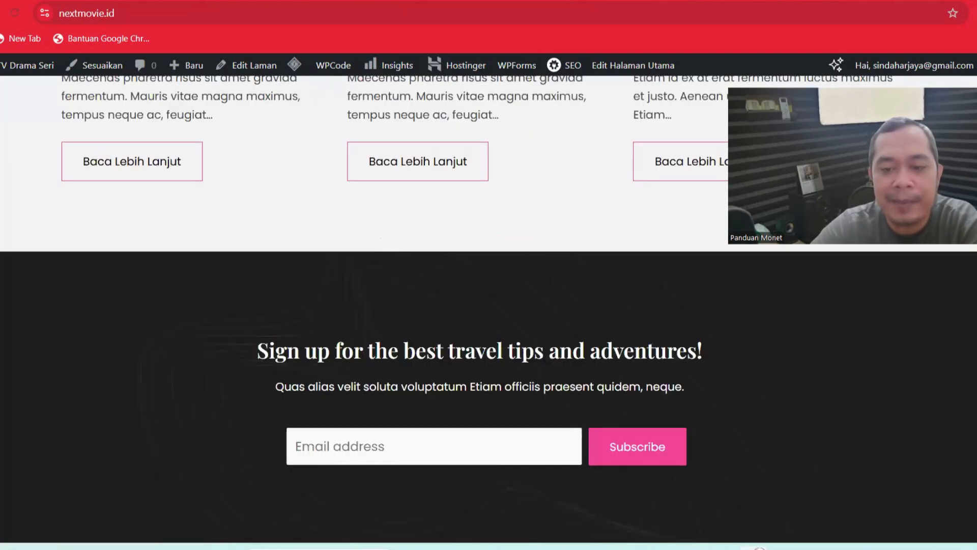
{"action": "scroll", "coordinate": [489, 310], "scroll_direction": "down", "scroll_amount": 5}
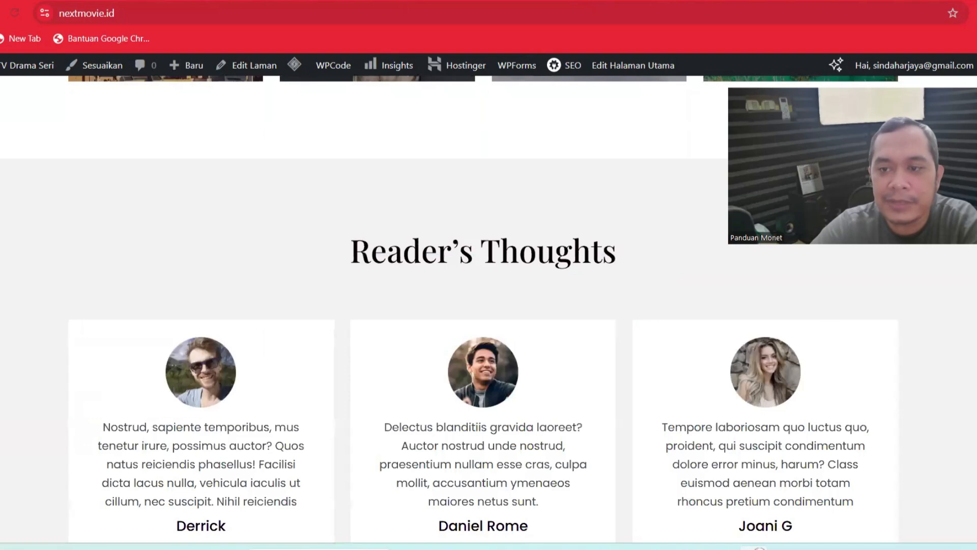
{"action": "scroll", "coordinate": [489, 309], "scroll_direction": "up", "scroll_amount": 1}
{"action": "scroll", "coordinate": [488, 309], "scroll_direction": "up", "scroll_amount": 6}
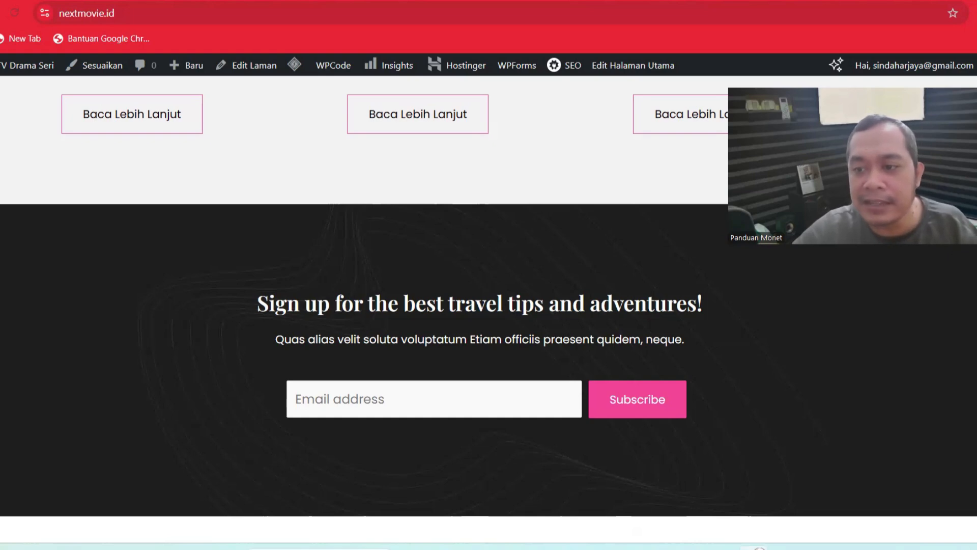
{"action": "scroll", "coordinate": [489, 306], "scroll_direction": "up", "scroll_amount": 1}
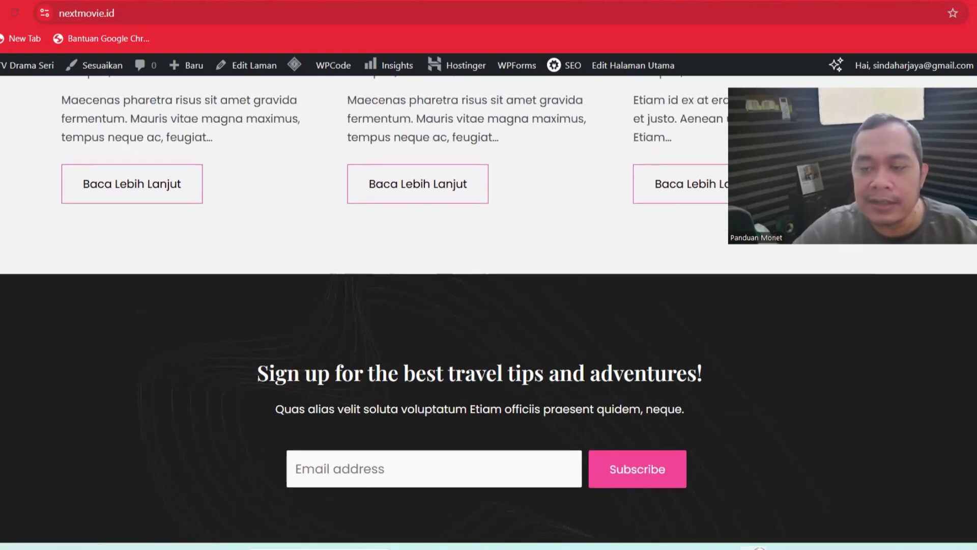